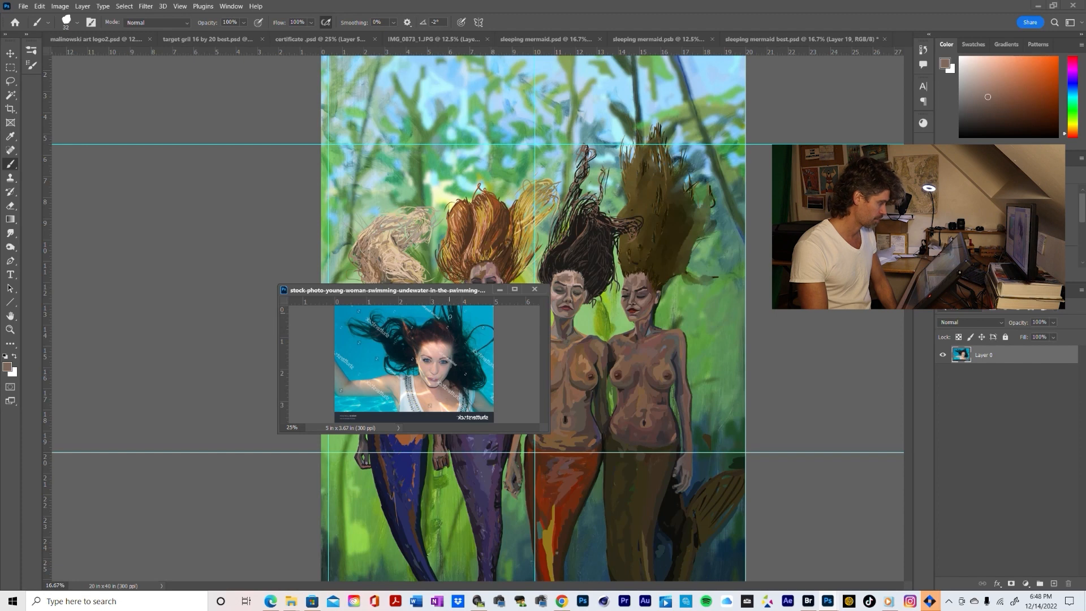
Move the floating swimmer reference photo off the canvas and make the "sleeping mermaid best.psd" painting the active document
{"action": "left_click_drag", "start_coordinate": [407, 286], "coordinate": [812, 1]}
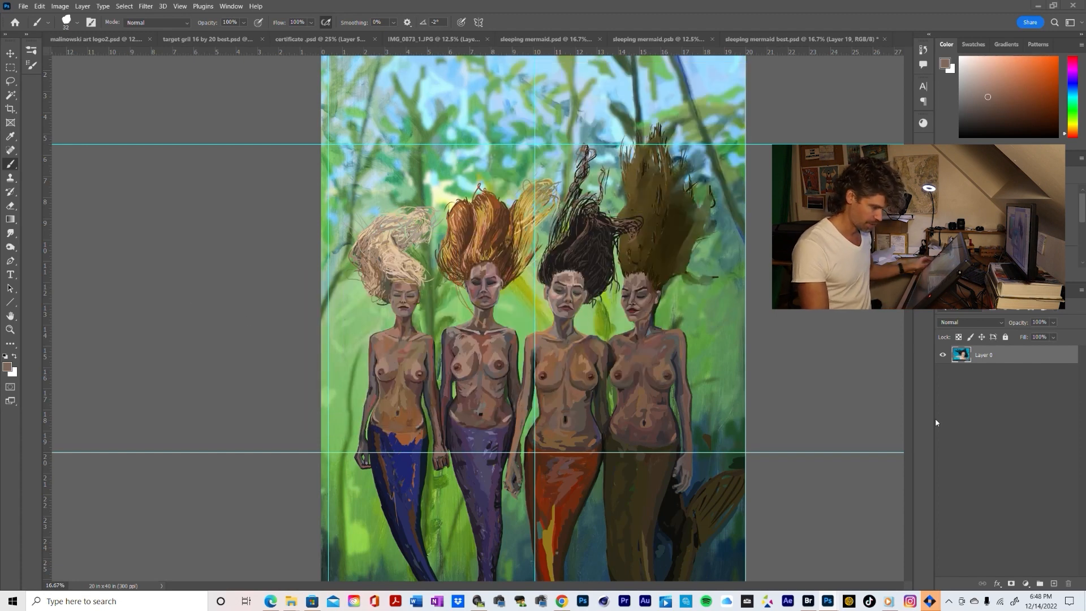
{"action": "left_click", "coordinate": [770, 498]}
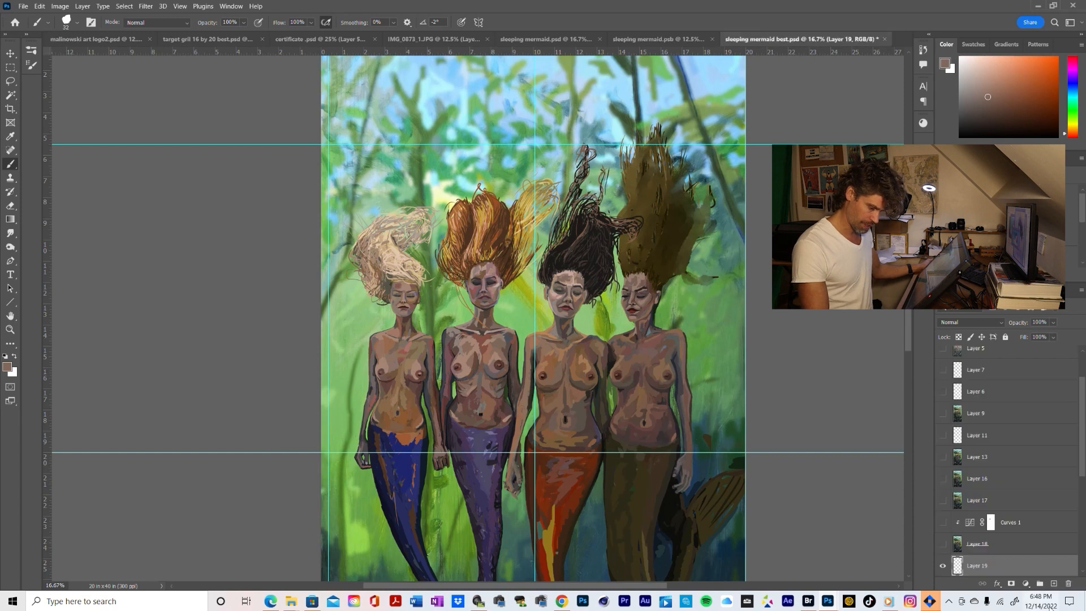
Toggle the visibility of the existing hair layers to check which mermaid's hair each one holds
{"action": "scroll", "coordinate": [967, 541], "scroll_direction": "down", "scroll_amount": 3}
{"action": "scroll", "coordinate": [968, 541], "scroll_direction": "down", "scroll_amount": 2}
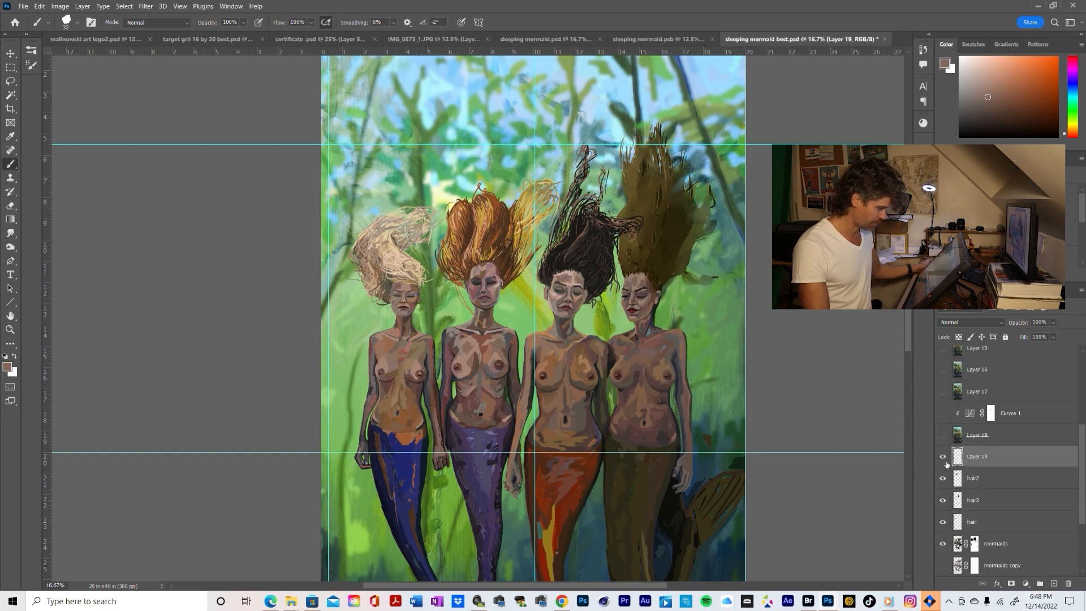
{"action": "left_click", "coordinate": [943, 521]}
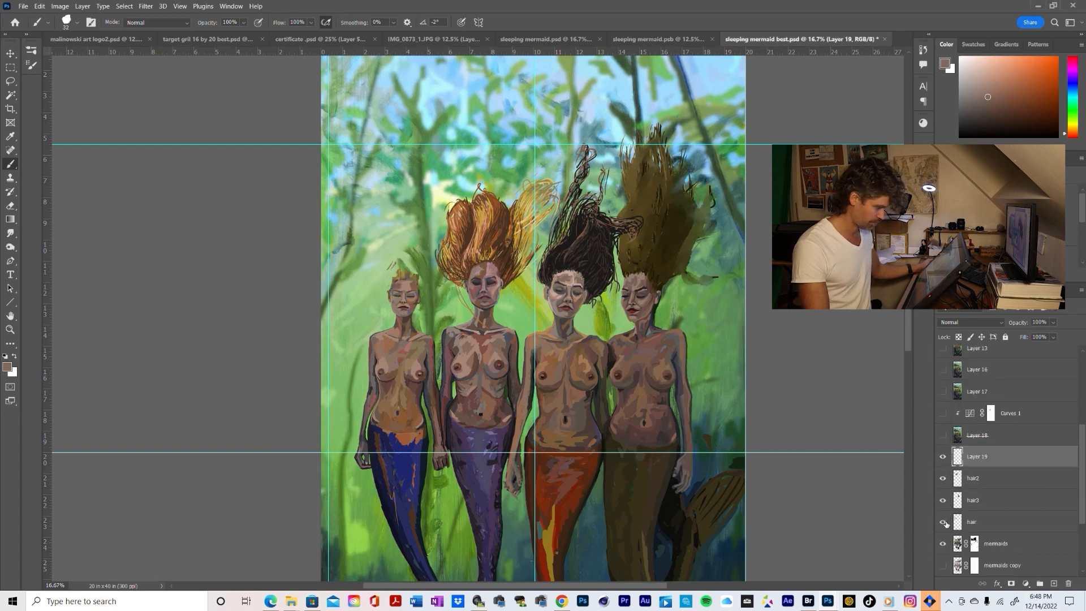
{"action": "left_click", "coordinate": [943, 522]}
{"action": "left_click", "coordinate": [943, 500]}
{"action": "left_click", "coordinate": [944, 500]}
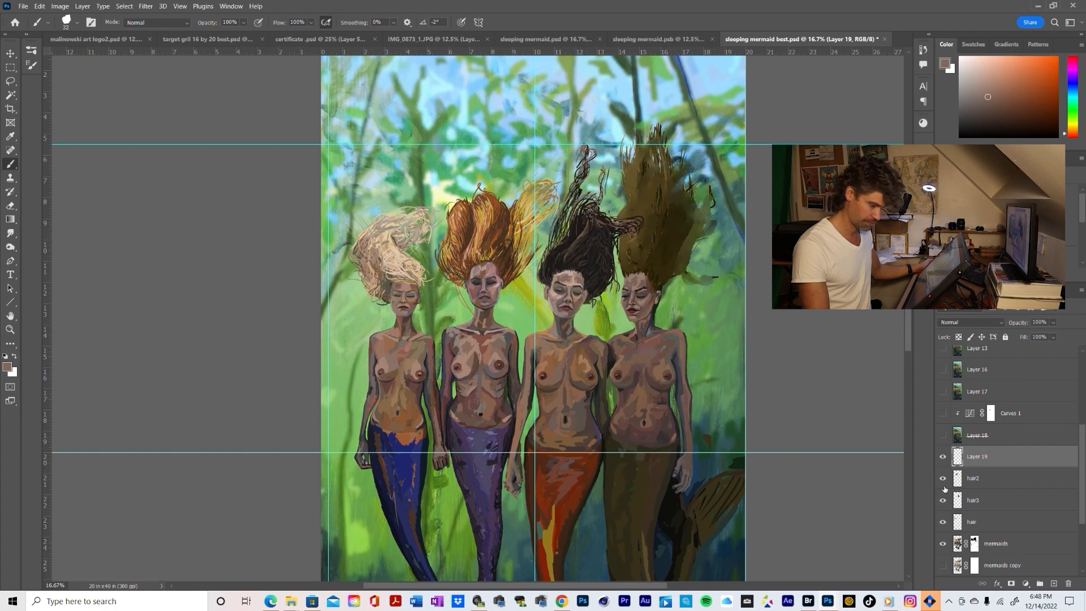
{"action": "left_click", "coordinate": [942, 478]}
{"action": "left_click", "coordinate": [943, 478]}
{"action": "left_click", "coordinate": [942, 478]}
{"action": "left_click", "coordinate": [942, 478]}
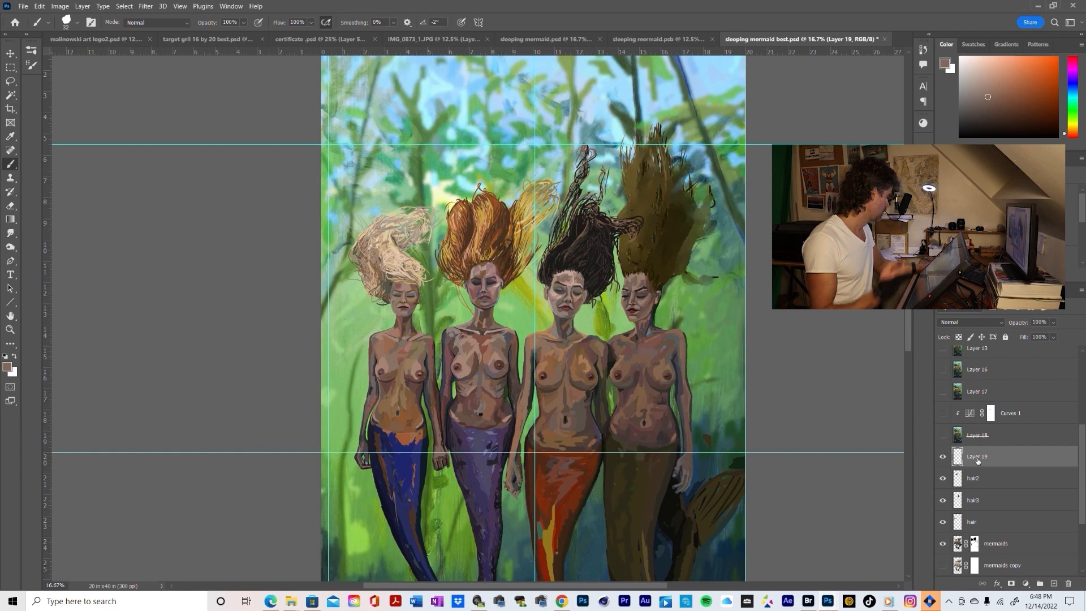
Rename Layer 19 to "hair 4z"
{"action": "double_click", "coordinate": [976, 456]}
{"action": "type", "text": "hair"}
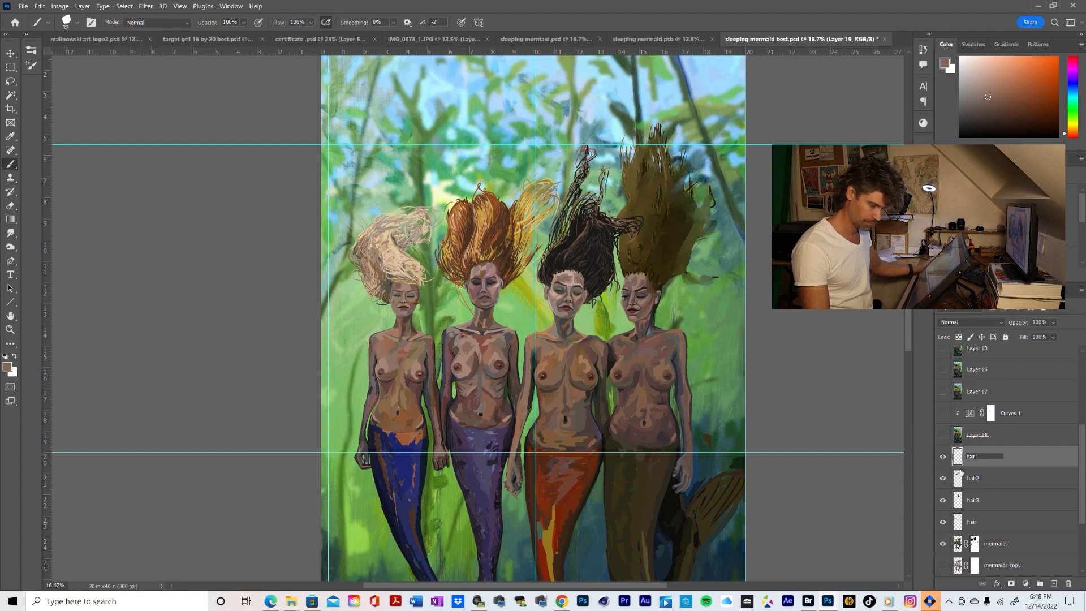
{"action": "type", "text": " 4"}
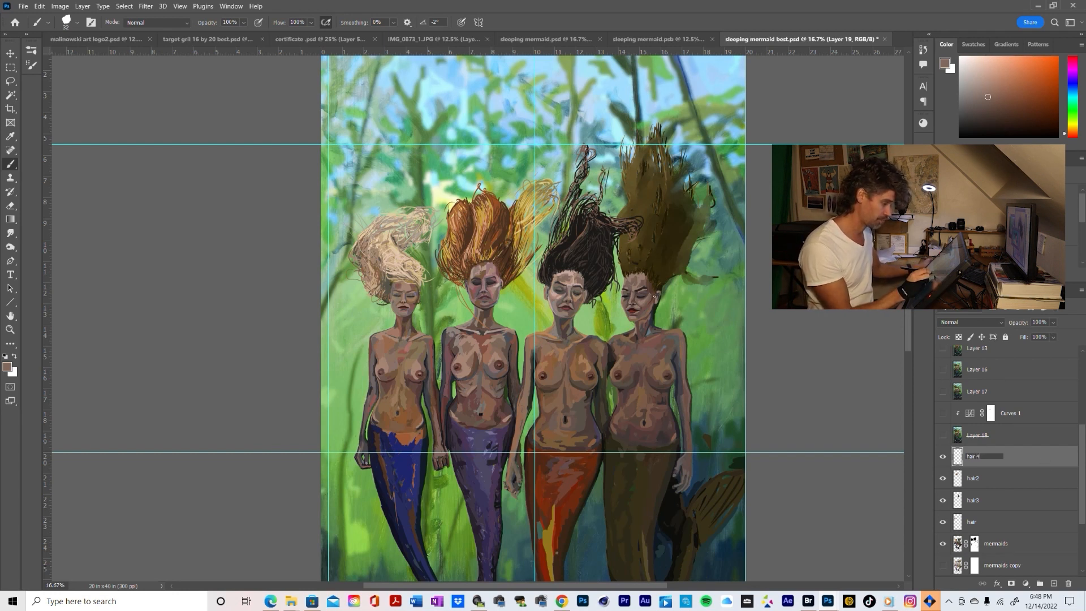
{"action": "type", "text": "z"}
{"action": "key", "text": "Return"}
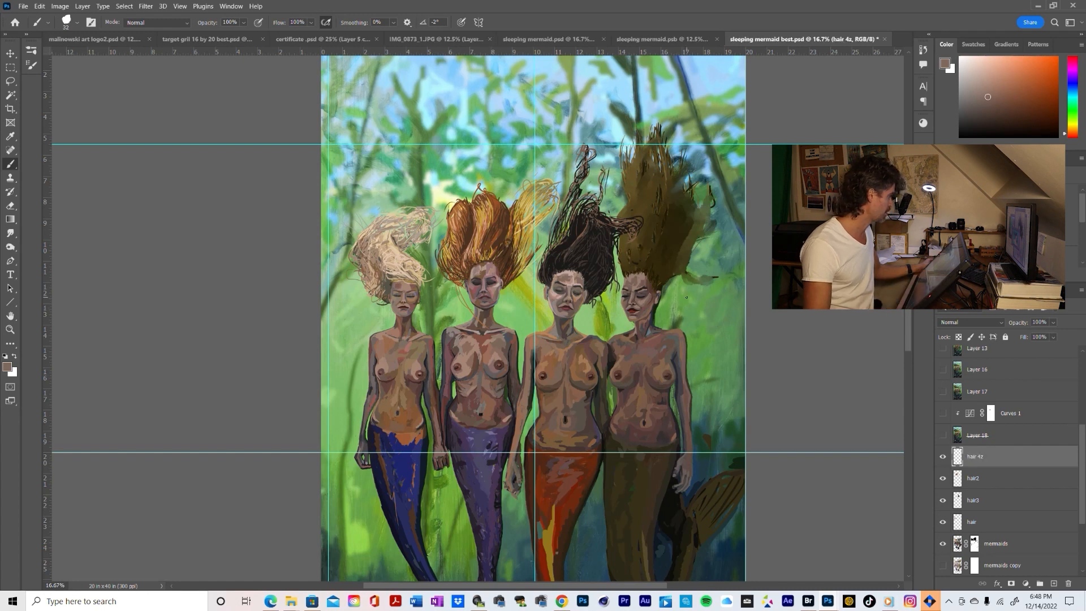
{"action": "left_click", "coordinate": [77, 23]}
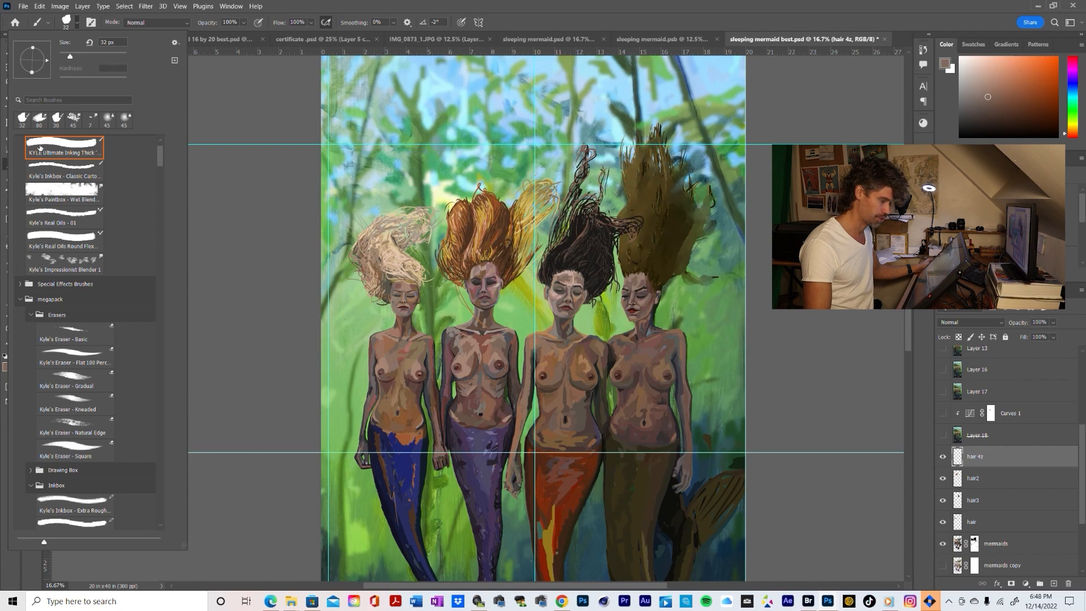
{"action": "left_click", "coordinate": [733, 263]}
{"action": "key", "text": "e"}
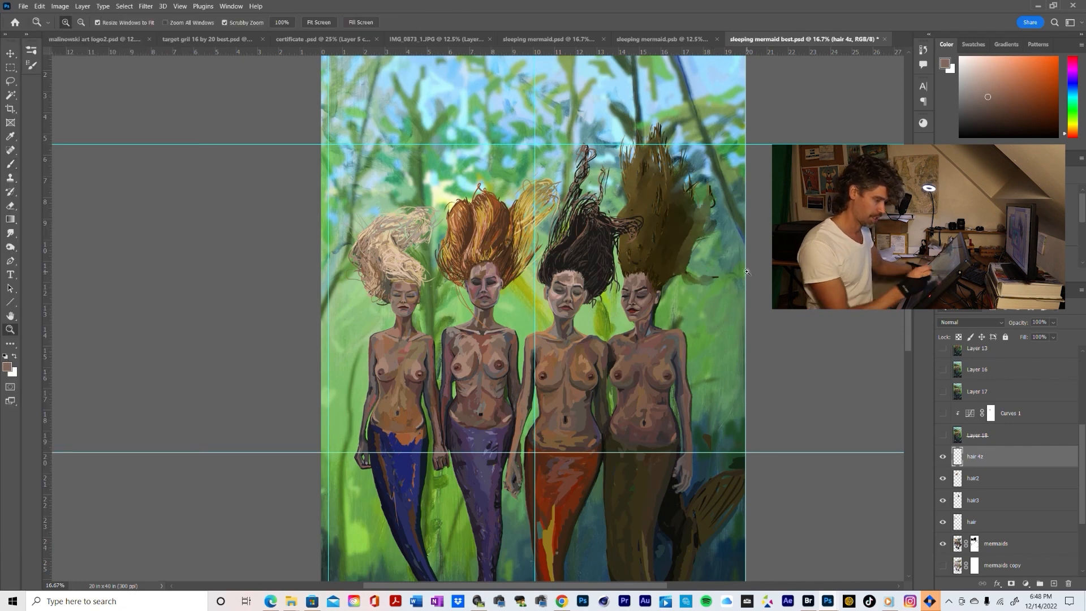
{"action": "scroll", "coordinate": [737, 277], "scroll_direction": "up", "scroll_amount": 2}
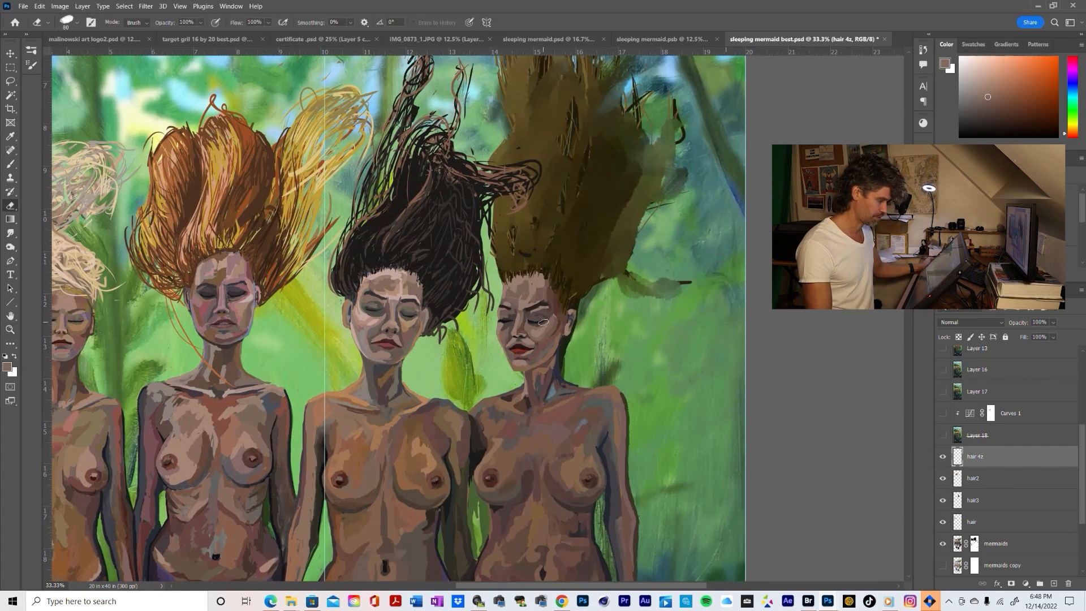
{"action": "key", "text": "z"}
{"action": "left_click", "coordinate": [615, 267], "text": "alt"}
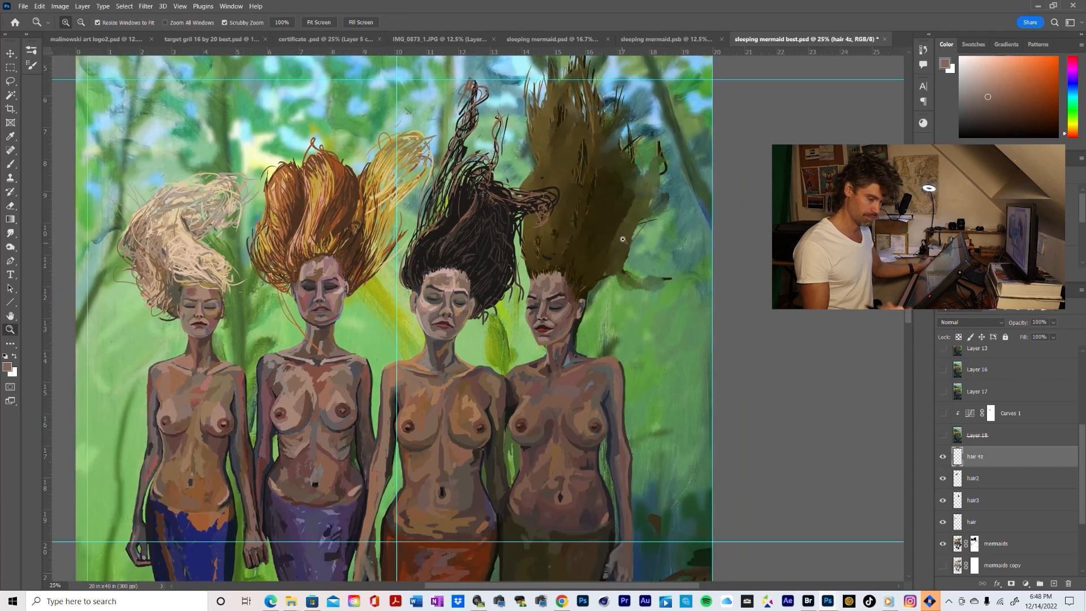
{"action": "left_click_drag", "start_coordinate": [623, 233], "coordinate": [668, 293]}
{"action": "key", "text": "e"}
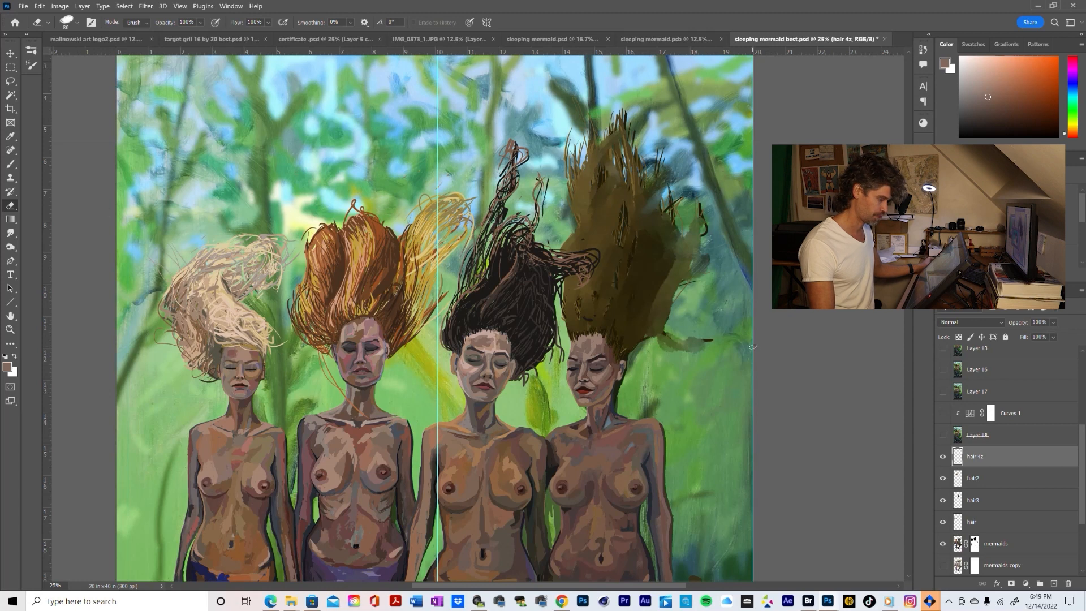
Sample the rightmost mermaid's dark hair color with the Brush, shift it to a lighter orange-brown, and paint a short test stroke on her hair
{"action": "key", "text": "z"}
{"action": "left_click", "coordinate": [654, 299]}
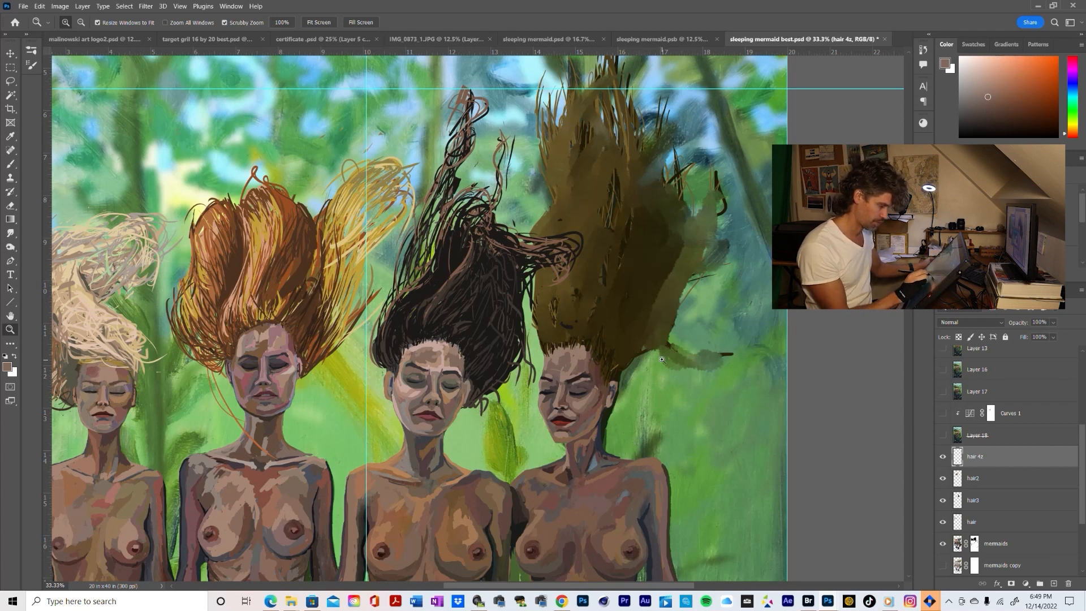
{"action": "key", "text": "b"}
{"action": "left_click", "coordinate": [628, 368], "text": "alt"}
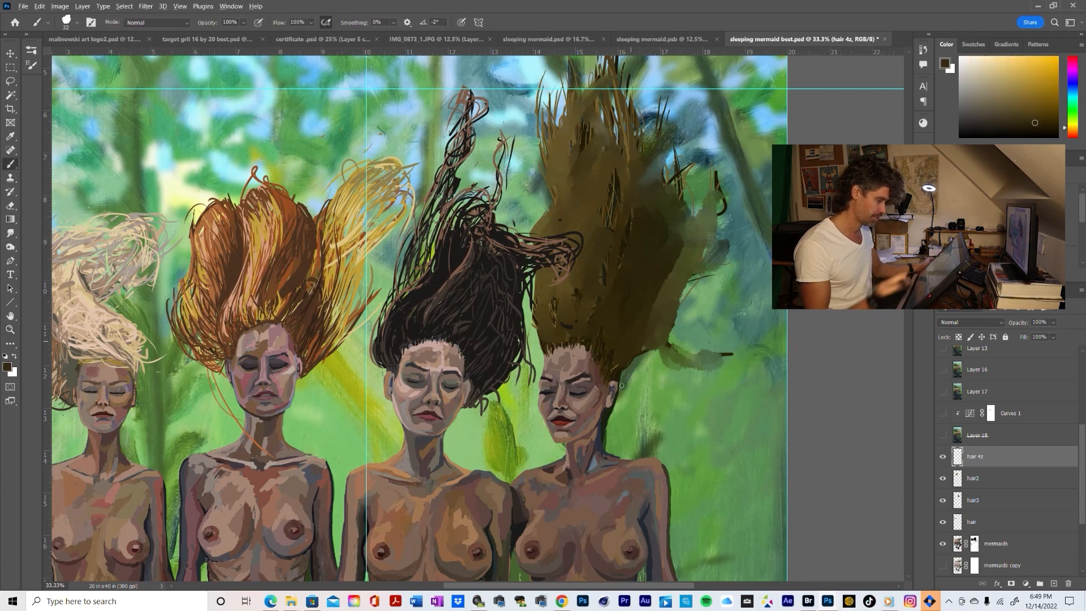
{"action": "left_click", "coordinate": [629, 340], "text": "alt"}
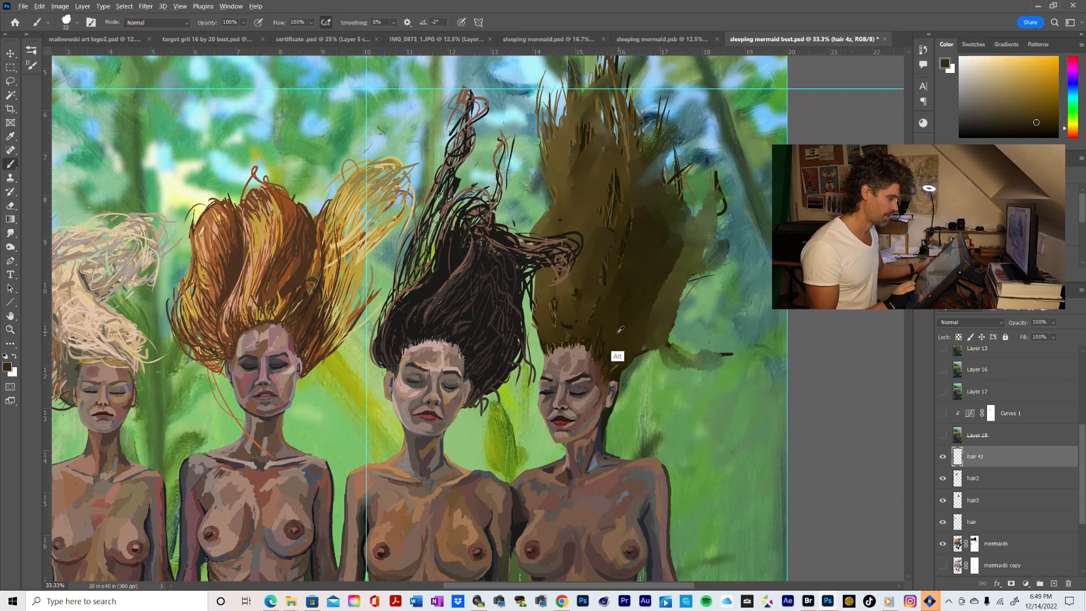
{"action": "left_click", "coordinate": [618, 330], "text": "alt"}
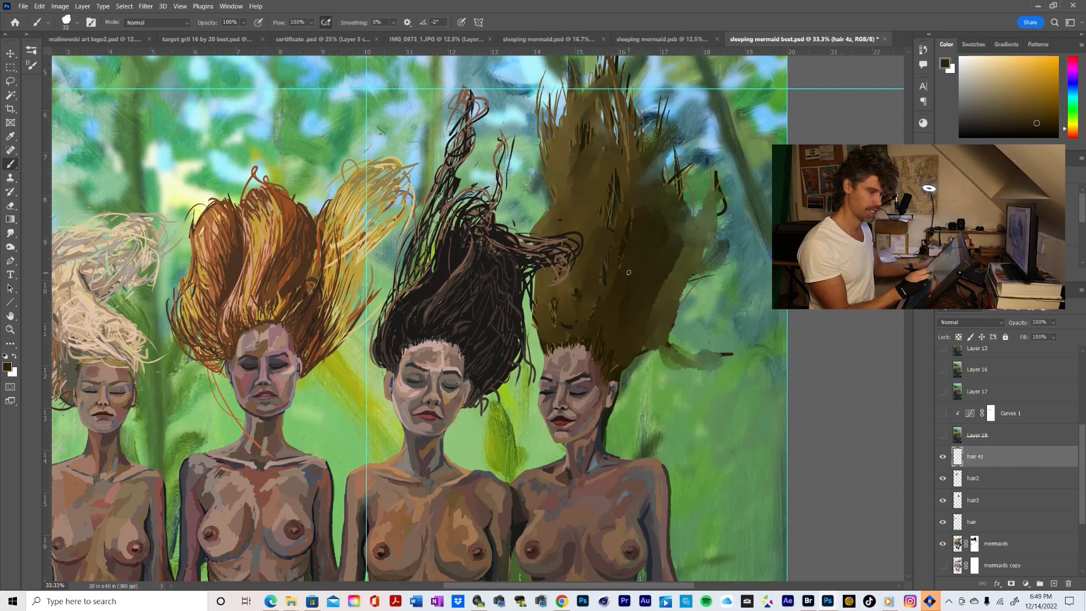
{"action": "left_click", "coordinate": [617, 317], "text": "alt"}
{"action": "left_click", "coordinate": [1069, 136]}
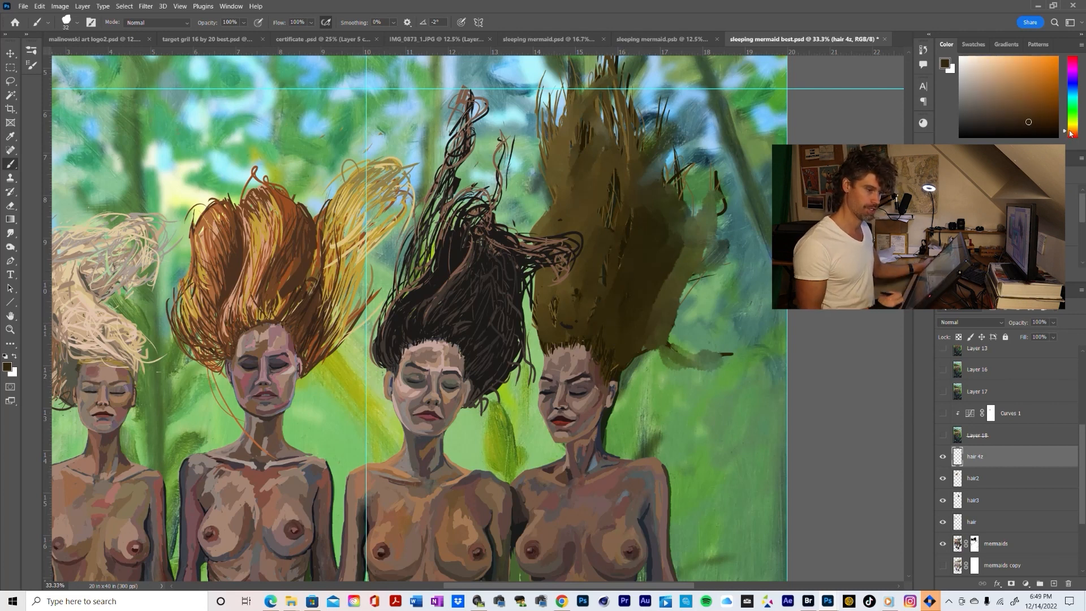
{"action": "left_click", "coordinate": [1021, 97]}
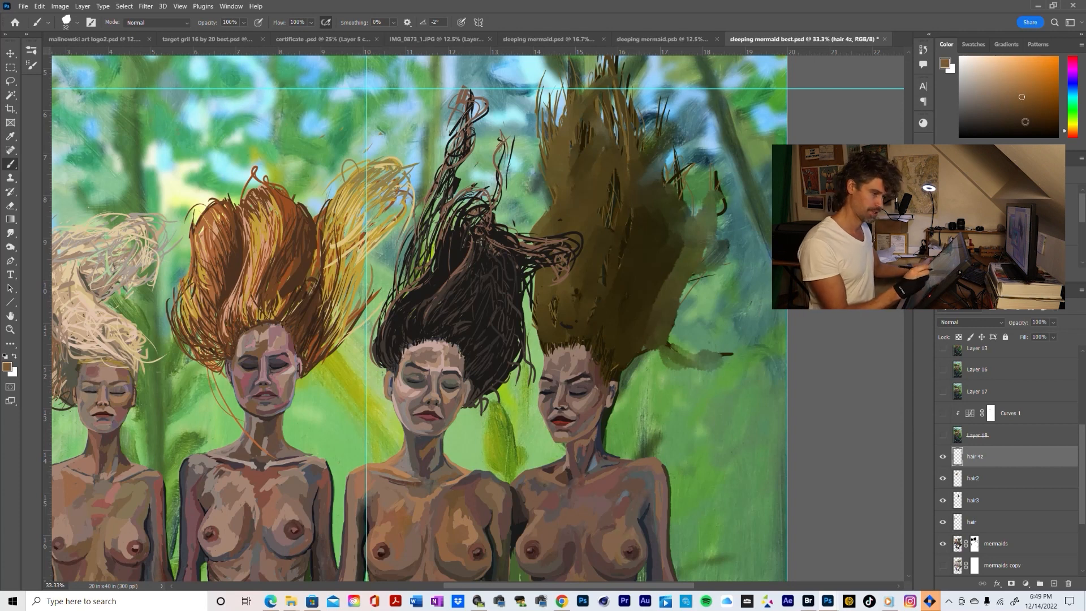
{"action": "left_click_drag", "start_coordinate": [631, 308], "coordinate": [619, 320]}
Try further brown shades, including one sampled from the red-haired mermaid, and add lighter brown test strokes to the rightmost mermaid's hair
{"action": "left_click", "coordinate": [1000, 111]}
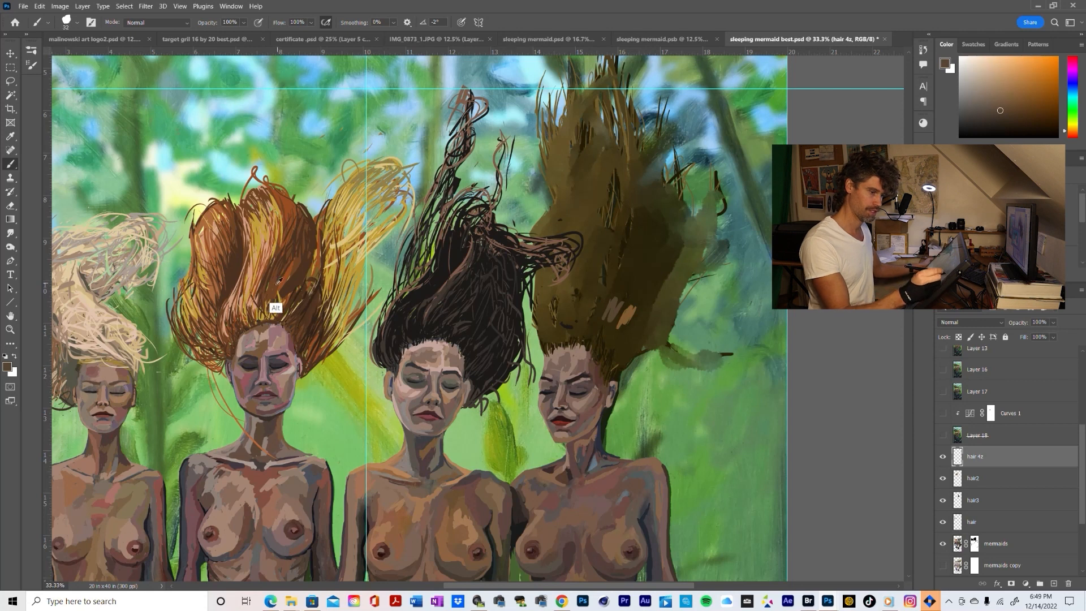
{"action": "left_click", "coordinate": [289, 297], "text": "alt"}
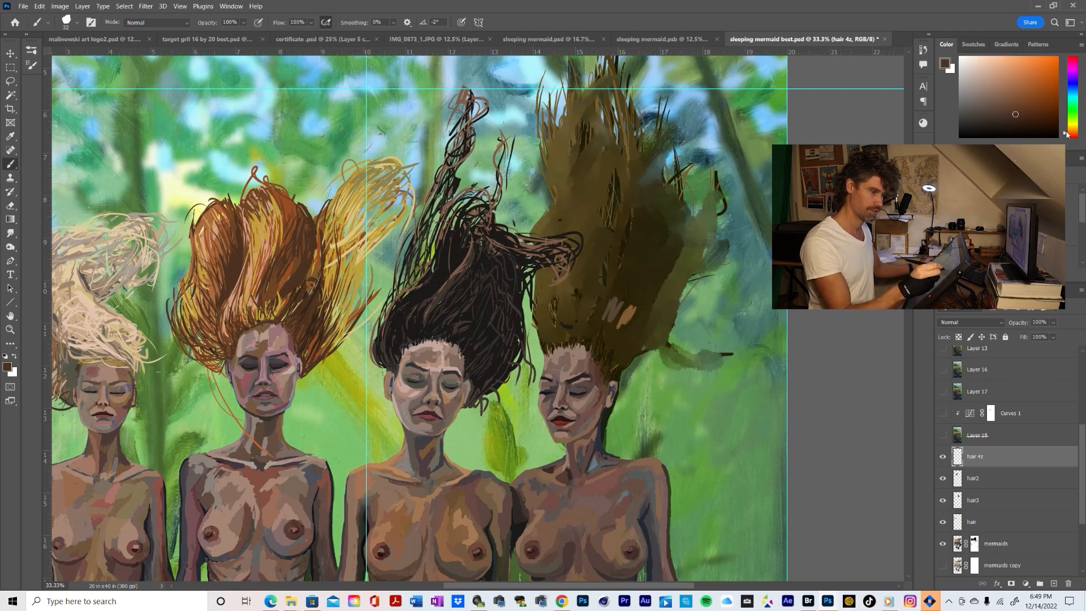
{"action": "left_click_drag", "start_coordinate": [1065, 130], "coordinate": [1064, 129]}
{"action": "left_click_drag", "start_coordinate": [1021, 96], "coordinate": [1007, 101]}
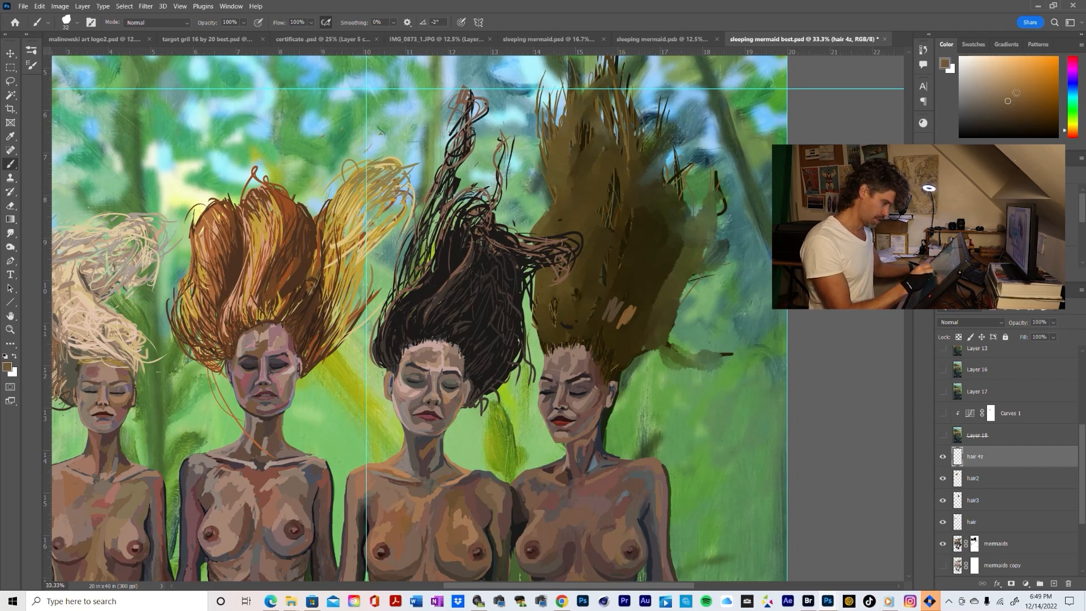
{"action": "left_click", "coordinate": [628, 316], "text": "alt"}
{"action": "mouse_move", "coordinate": [609, 307]}
{"action": "left_mouse_down"}
{"action": "mouse_move", "coordinate": [595, 315]}
{"action": "mouse_move", "coordinate": [617, 291]}
{"action": "left_mouse_up"}
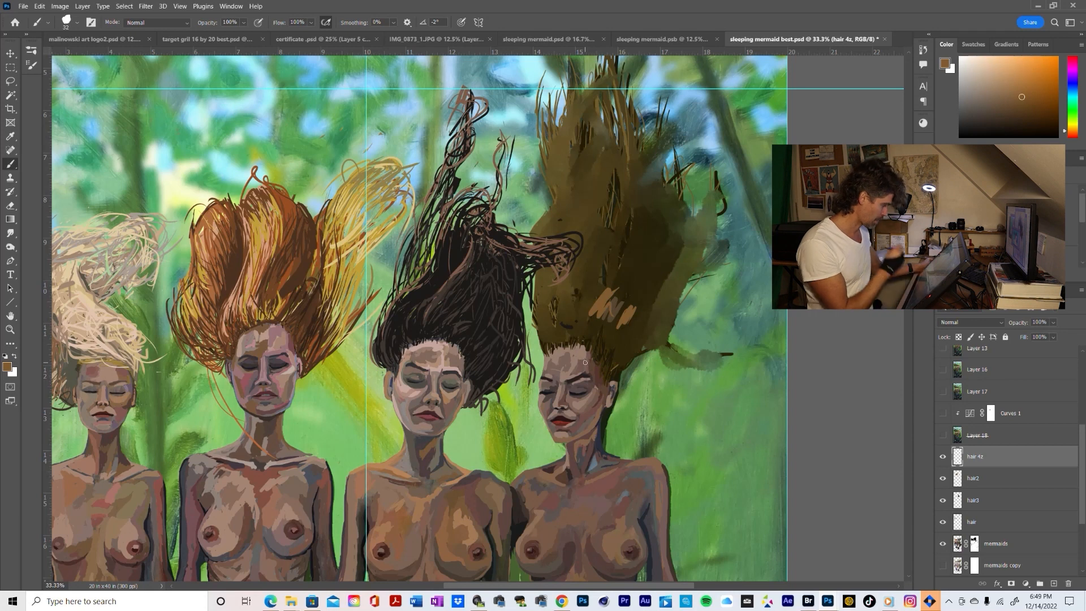
Choose a dark orange-brown based on the rightmost mermaid's hair and brush looping strands outward beside her ear
{"action": "key", "text": "z"}
{"action": "left_click", "coordinate": [548, 376], "text": "alt"}
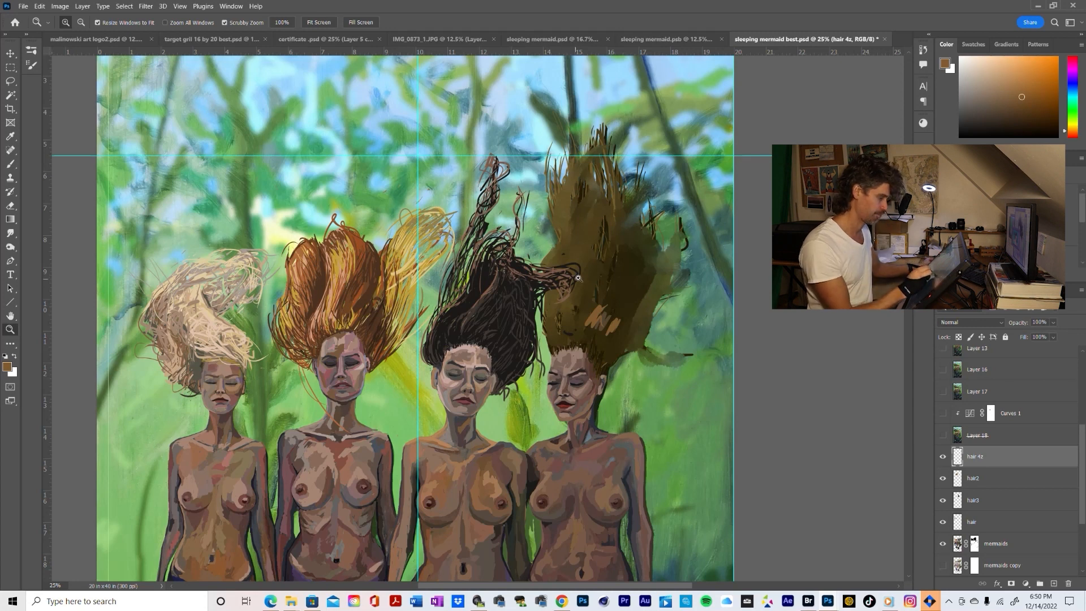
{"action": "left_click", "coordinate": [618, 330]}
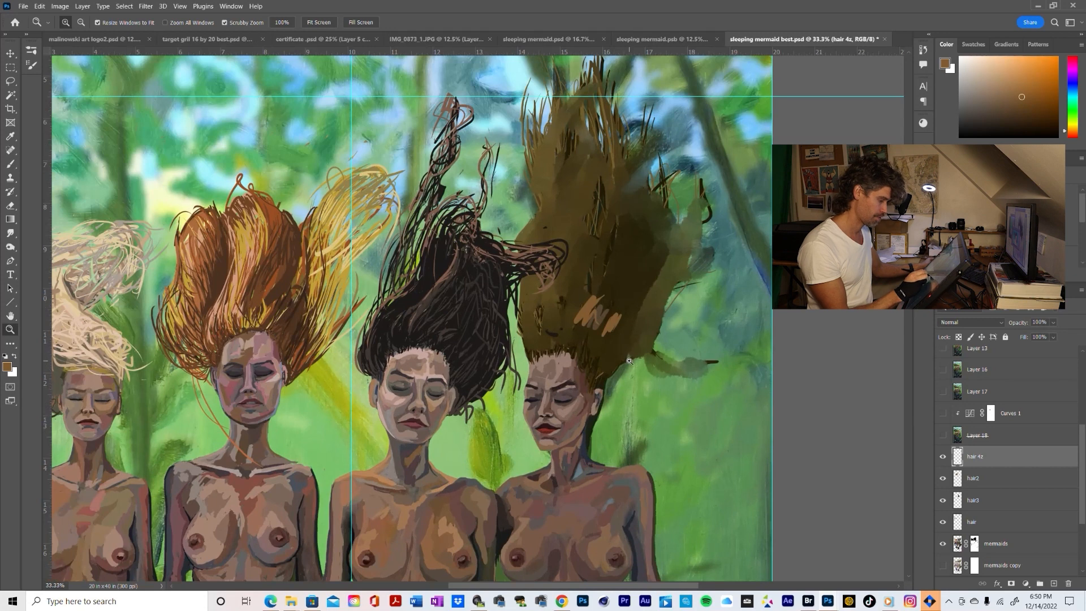
{"action": "key", "text": "b"}
{"action": "left_click", "coordinate": [620, 351], "text": "alt"}
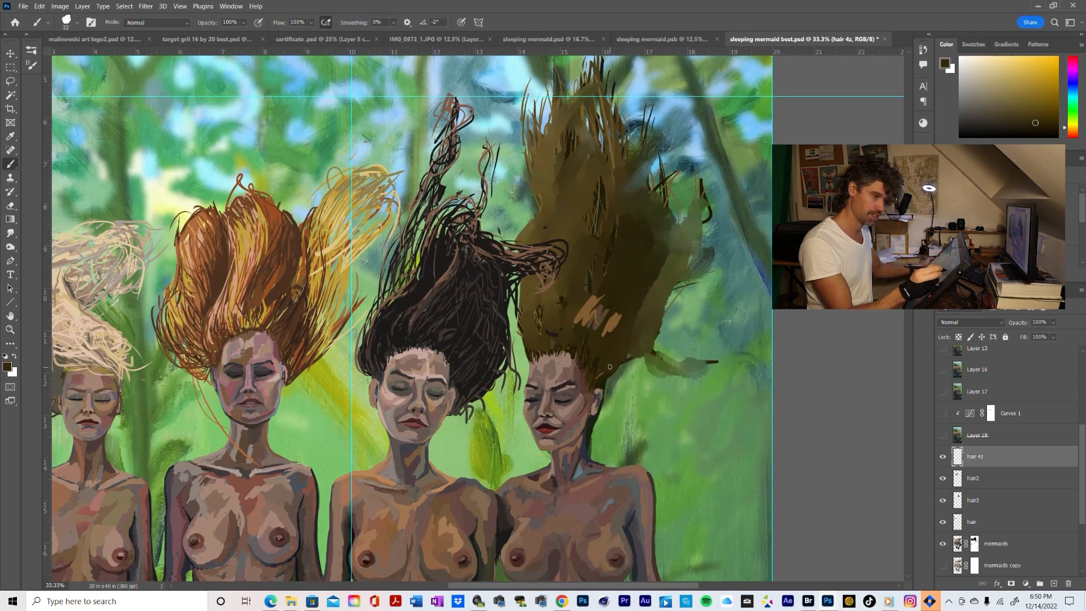
{"action": "left_click", "coordinate": [615, 318], "text": "alt"}
{"action": "left_click", "coordinate": [1023, 115]}
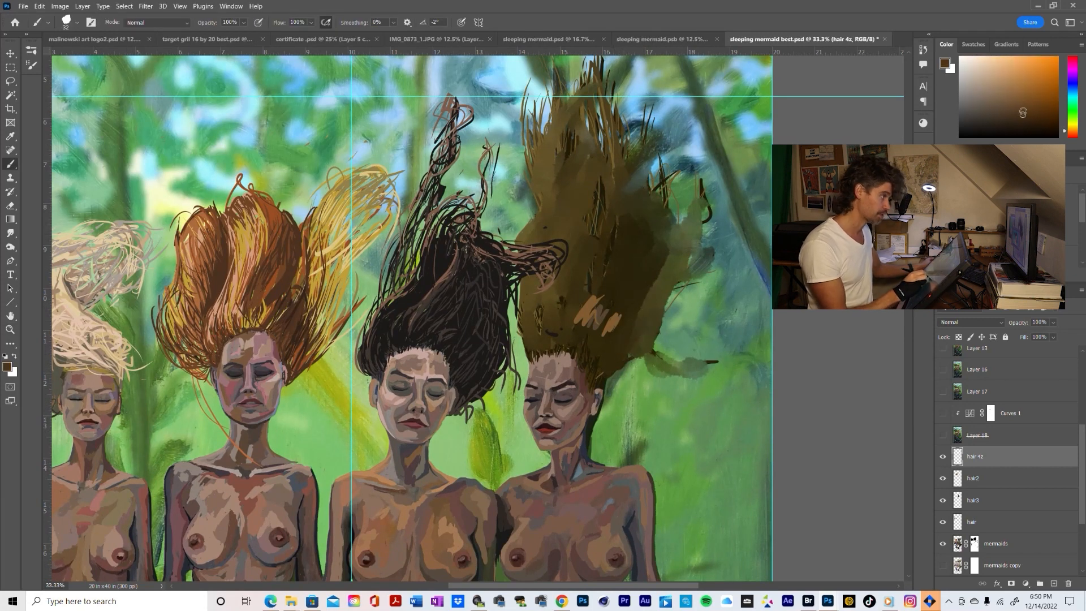
{"action": "mouse_move", "coordinate": [610, 364]}
{"action": "left_mouse_down"}
{"action": "mouse_move", "coordinate": [598, 420]}
{"action": "mouse_move", "coordinate": [665, 347]}
{"action": "mouse_move", "coordinate": [654, 380]}
{"action": "mouse_move", "coordinate": [627, 389]}
{"action": "mouse_move", "coordinate": [609, 372]}
{"action": "mouse_move", "coordinate": [609, 385]}
{"action": "mouse_move", "coordinate": [648, 385]}
{"action": "mouse_move", "coordinate": [622, 402]}
{"action": "mouse_move", "coordinate": [662, 348]}
{"action": "mouse_move", "coordinate": [643, 397]}
{"action": "mouse_move", "coordinate": [626, 406]}
{"action": "mouse_move", "coordinate": [637, 357]}
{"action": "mouse_move", "coordinate": [614, 385]}
{"action": "mouse_move", "coordinate": [626, 357]}
{"action": "mouse_move", "coordinate": [612, 399]}
{"action": "left_mouse_up"}
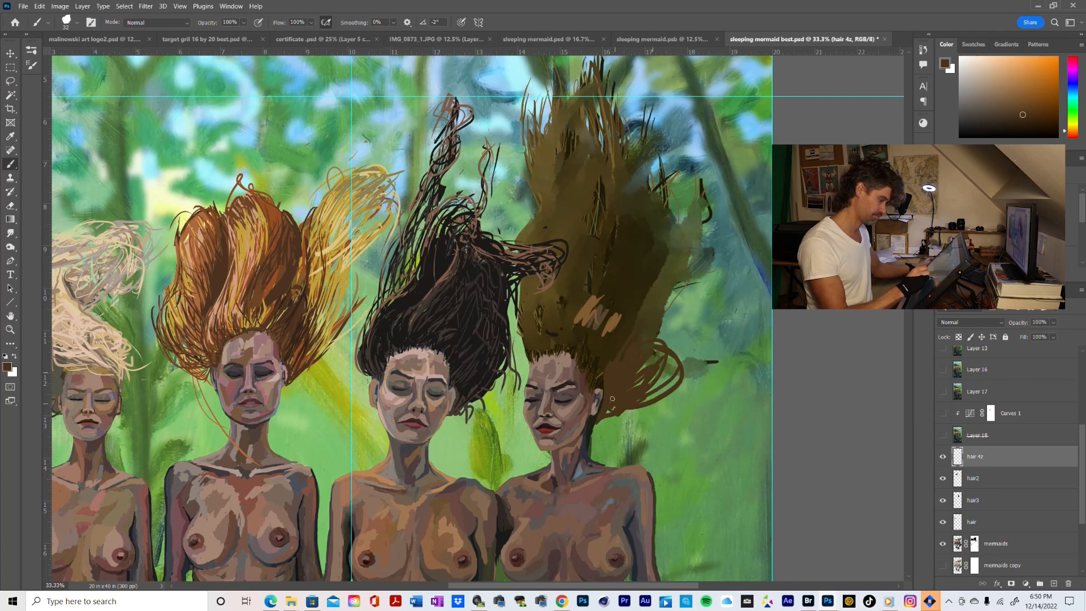
Sample the dark olive-brown from the rightmost mermaid's hair and brush more curved strands over the loops beside her face
{"action": "left_click", "coordinate": [619, 348], "text": "alt"}
{"action": "left_click", "coordinate": [605, 359], "text": "alt"}
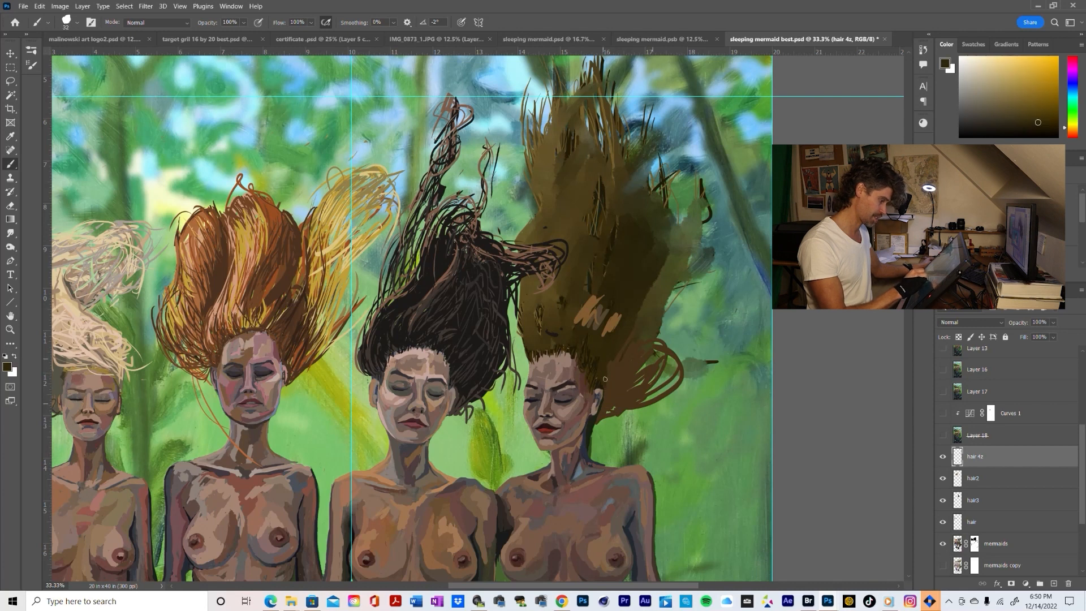
{"action": "mouse_move", "coordinate": [605, 379]}
{"action": "left_mouse_down"}
{"action": "mouse_move", "coordinate": [598, 418]}
{"action": "mouse_move", "coordinate": [604, 411]}
{"action": "left_mouse_up"}
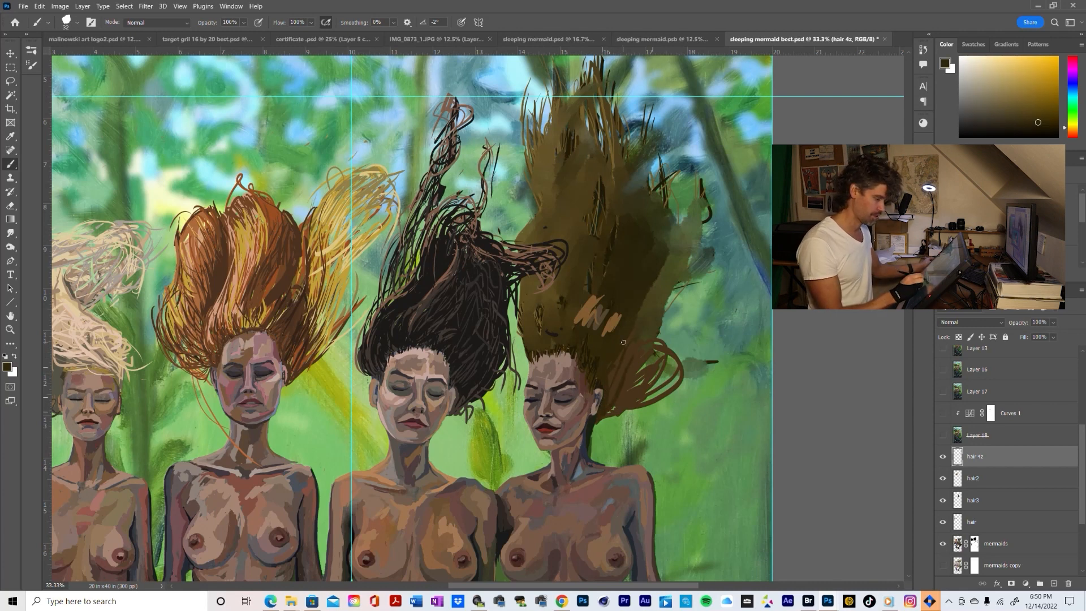
{"action": "mouse_move", "coordinate": [676, 338]}
{"action": "left_mouse_down"}
{"action": "mouse_move", "coordinate": [616, 406]}
{"action": "mouse_move", "coordinate": [660, 393]}
{"action": "left_mouse_up"}
{"action": "mouse_move", "coordinate": [664, 308]}
{"action": "left_mouse_down"}
{"action": "mouse_move", "coordinate": [646, 392]}
{"action": "mouse_move", "coordinate": [664, 383]}
{"action": "mouse_move", "coordinate": [628, 371]}
{"action": "left_mouse_up"}
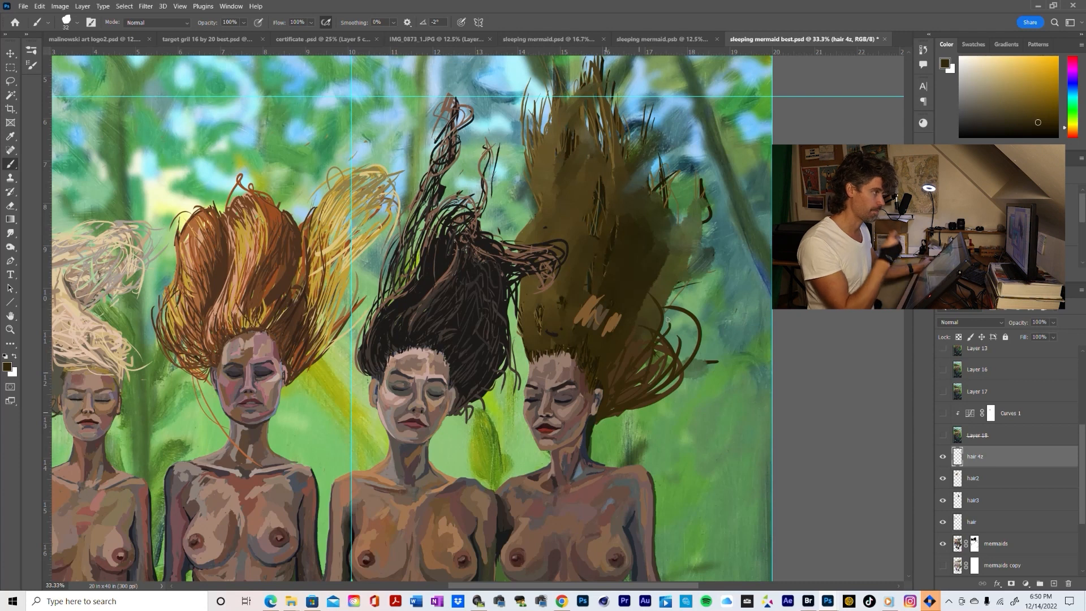
Brush long dark olive-brown strands sweeping out and upward along the outer edge of the rightmost mermaid's hair
{"action": "mouse_move", "coordinate": [638, 324]}
{"action": "left_mouse_down"}
{"action": "mouse_move", "coordinate": [642, 248]}
{"action": "mouse_move", "coordinate": [684, 310]}
{"action": "left_mouse_up"}
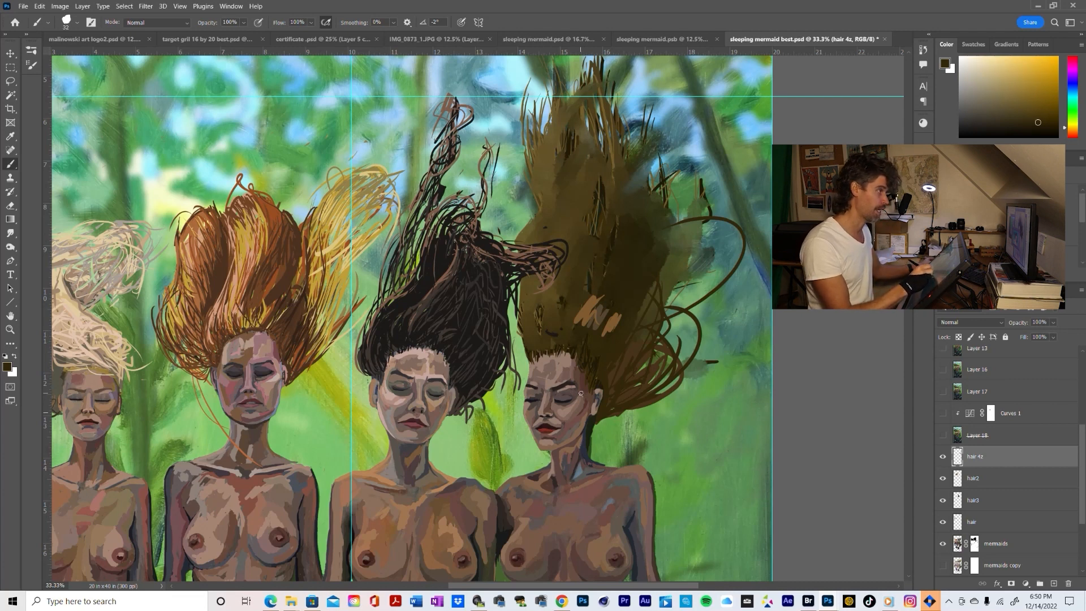
{"action": "mouse_move", "coordinate": [646, 331]}
{"action": "left_mouse_down"}
{"action": "mouse_move", "coordinate": [653, 284]}
{"action": "mouse_move", "coordinate": [677, 325]}
{"action": "mouse_move", "coordinate": [649, 182]}
{"action": "left_mouse_up"}
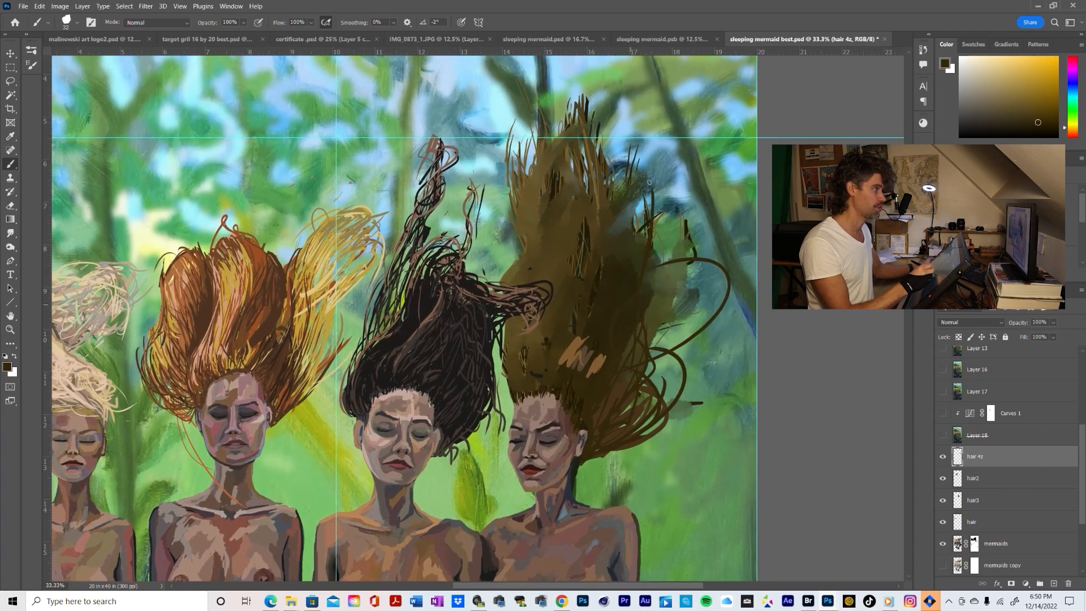
{"action": "left_click_drag", "start_coordinate": [630, 296], "coordinate": [654, 189]}
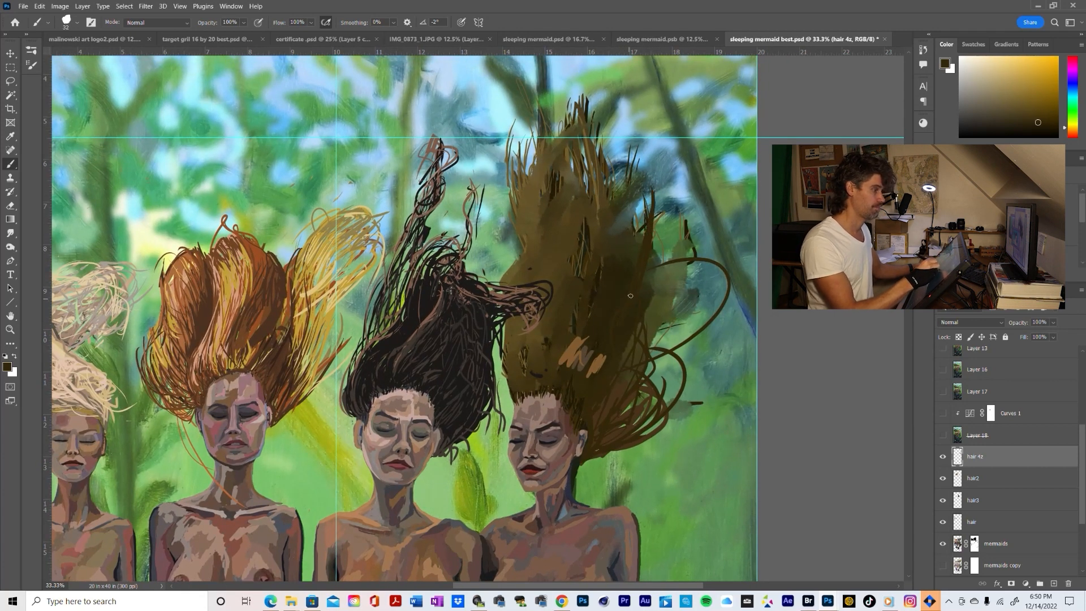
Brush tall dark olive-brown loops rising above the top of the rightmost mermaid's hair on the hair 4z layer
{"action": "left_click_drag", "start_coordinate": [630, 295], "coordinate": [627, 164]}
{"action": "mouse_move", "coordinate": [631, 232]}
{"action": "left_mouse_down"}
{"action": "mouse_move", "coordinate": [627, 95]}
{"action": "mouse_move", "coordinate": [625, 299]}
{"action": "mouse_move", "coordinate": [619, 152]}
{"action": "mouse_move", "coordinate": [600, 244]}
{"action": "mouse_move", "coordinate": [600, 212]}
{"action": "mouse_move", "coordinate": [570, 249]}
{"action": "left_mouse_up"}
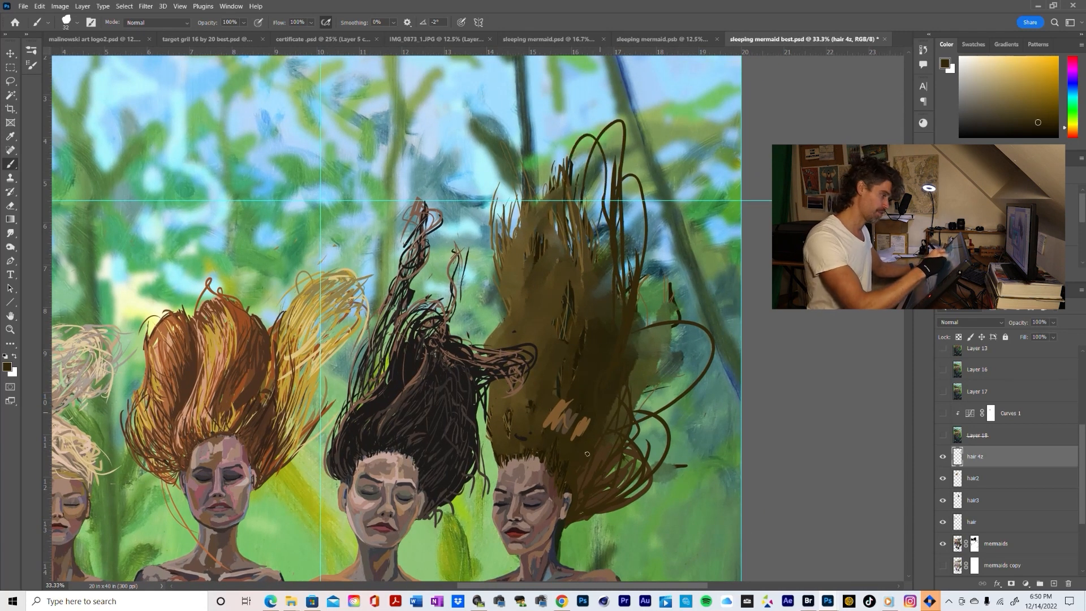
Target the mermaids layer mask and brush black over the middle tips of the rightmost mermaid's old hair to hide them
{"action": "key", "text": "e"}
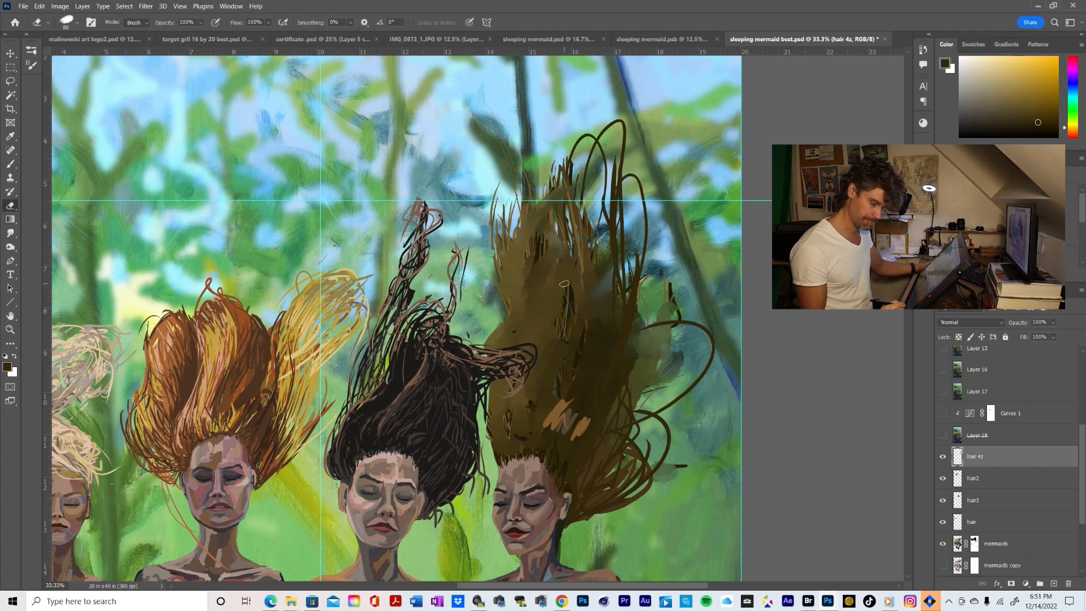
{"action": "left_click", "coordinate": [992, 551]}
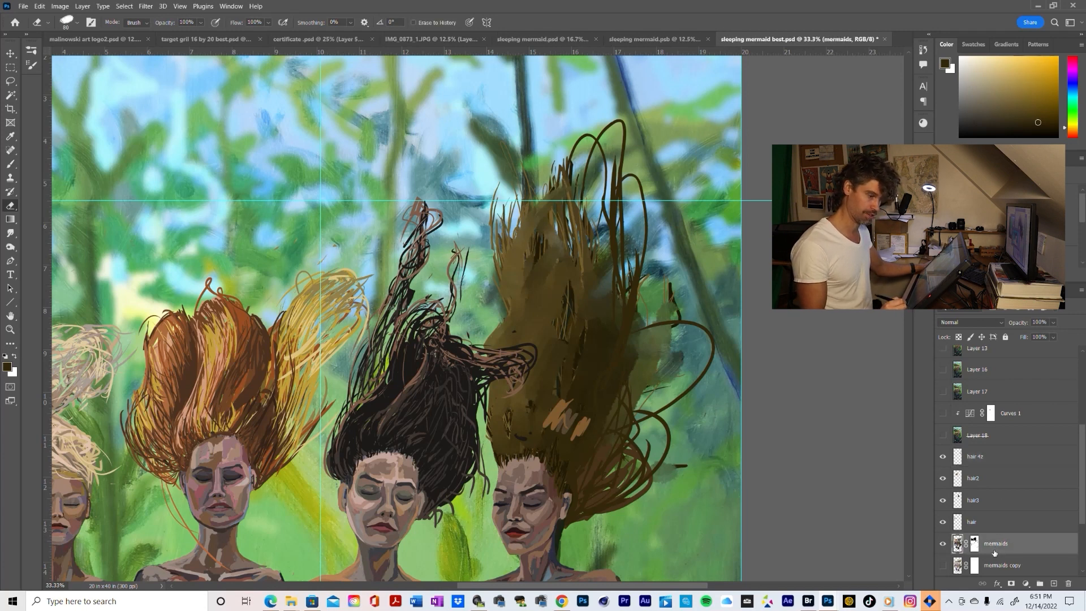
{"action": "left_click", "coordinate": [973, 543]}
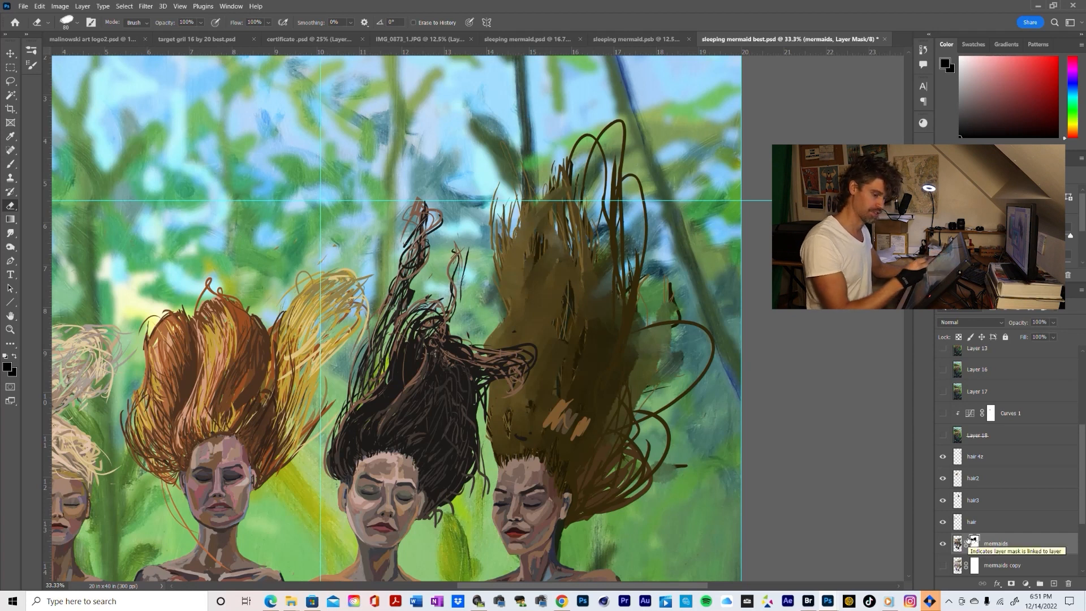
{"action": "left_click_drag", "start_coordinate": [567, 158], "coordinate": [568, 222]}
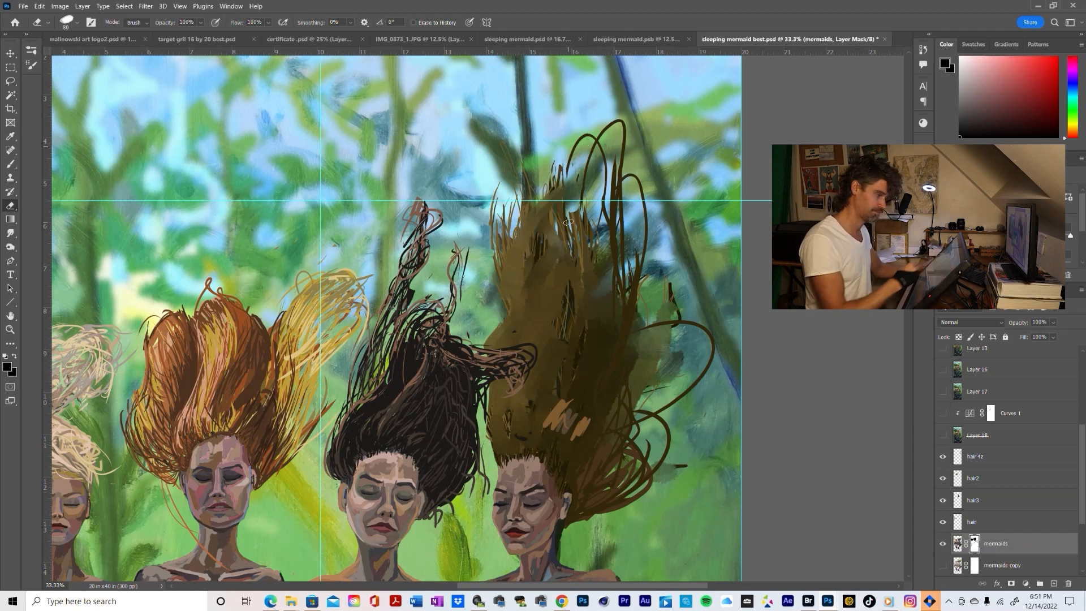
{"action": "key", "text": "b"}
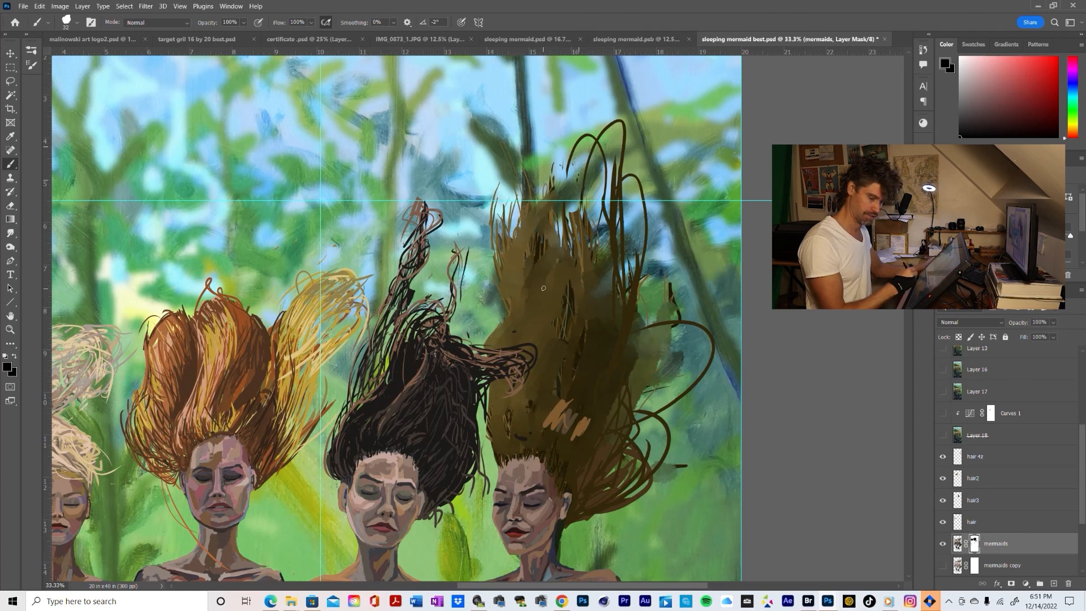
{"action": "left_click_drag", "start_coordinate": [553, 165], "coordinate": [545, 256]}
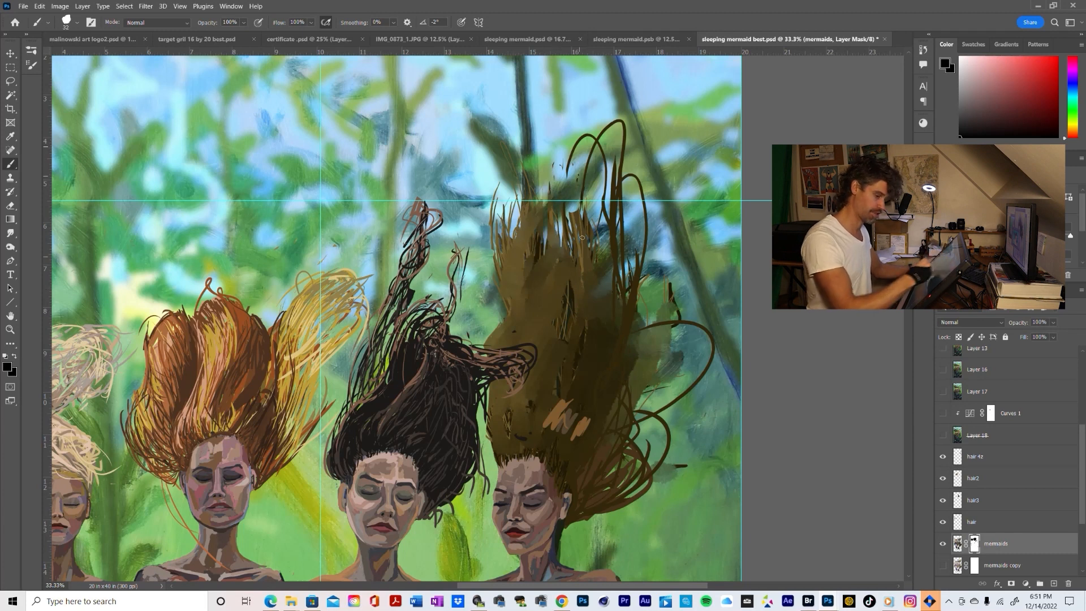
{"action": "left_click_drag", "start_coordinate": [572, 211], "coordinate": [564, 241]}
{"action": "left_click_drag", "start_coordinate": [580, 200], "coordinate": [602, 289]}
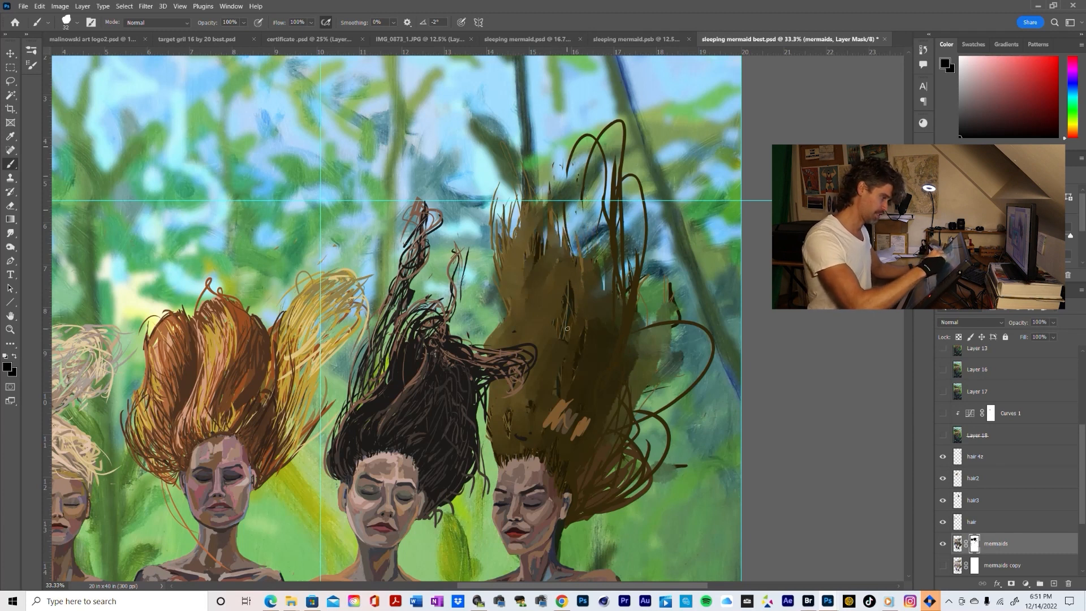
Mask out the remaining spiky tips across the top and upper inner edge of the rightmost mermaid's old hair
{"action": "mouse_move", "coordinate": [548, 202]}
{"action": "left_mouse_down"}
{"action": "mouse_move", "coordinate": [551, 237]}
{"action": "mouse_move", "coordinate": [567, 254]}
{"action": "left_mouse_up"}
{"action": "mouse_move", "coordinate": [548, 182]}
{"action": "left_mouse_down"}
{"action": "mouse_move", "coordinate": [555, 239]}
{"action": "mouse_move", "coordinate": [534, 213]}
{"action": "mouse_move", "coordinate": [540, 243]}
{"action": "mouse_move", "coordinate": [542, 214]}
{"action": "mouse_move", "coordinate": [524, 238]}
{"action": "left_mouse_up"}
{"action": "left_click_drag", "start_coordinate": [521, 220], "coordinate": [533, 274]}
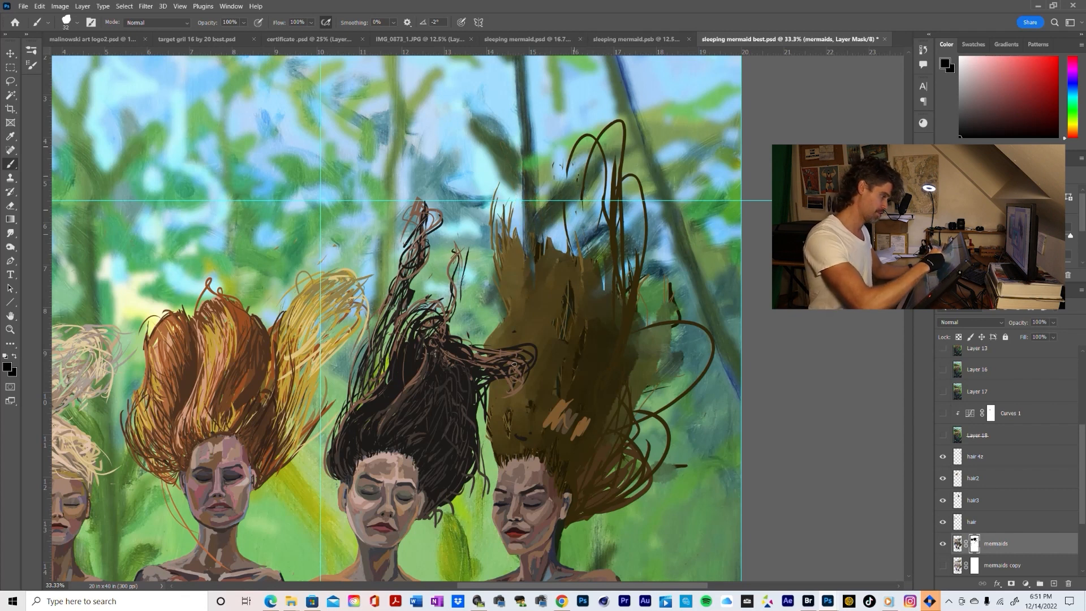
{"action": "left_click_drag", "start_coordinate": [512, 210], "coordinate": [521, 261]}
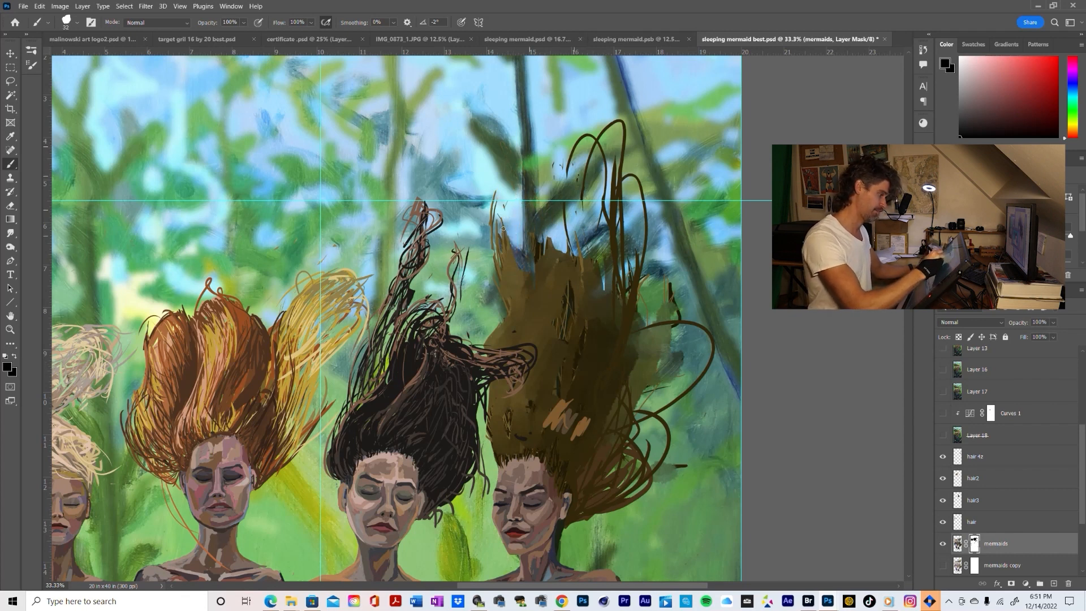
{"action": "left_click_drag", "start_coordinate": [492, 192], "coordinate": [509, 292]}
{"action": "left_click_drag", "start_coordinate": [509, 248], "coordinate": [524, 293]}
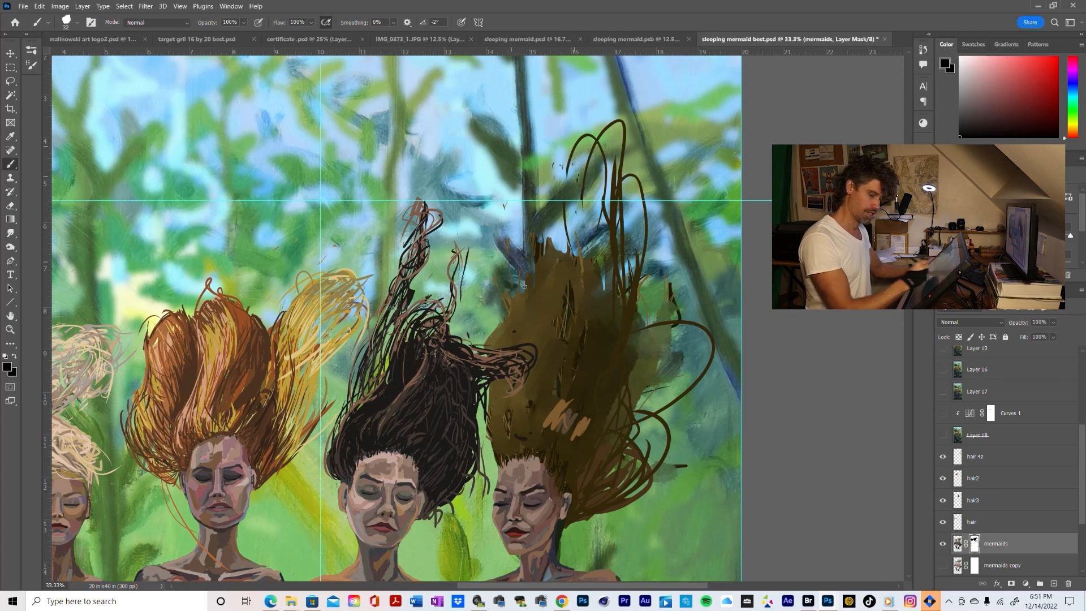
{"action": "left_click_drag", "start_coordinate": [542, 235], "coordinate": [536, 271]}
{"action": "left_click_drag", "start_coordinate": [531, 273], "coordinate": [522, 306]}
{"action": "mouse_move", "coordinate": [545, 238]}
{"action": "left_mouse_down"}
{"action": "mouse_move", "coordinate": [521, 307]}
{"action": "mouse_move", "coordinate": [536, 252]}
{"action": "left_mouse_up"}
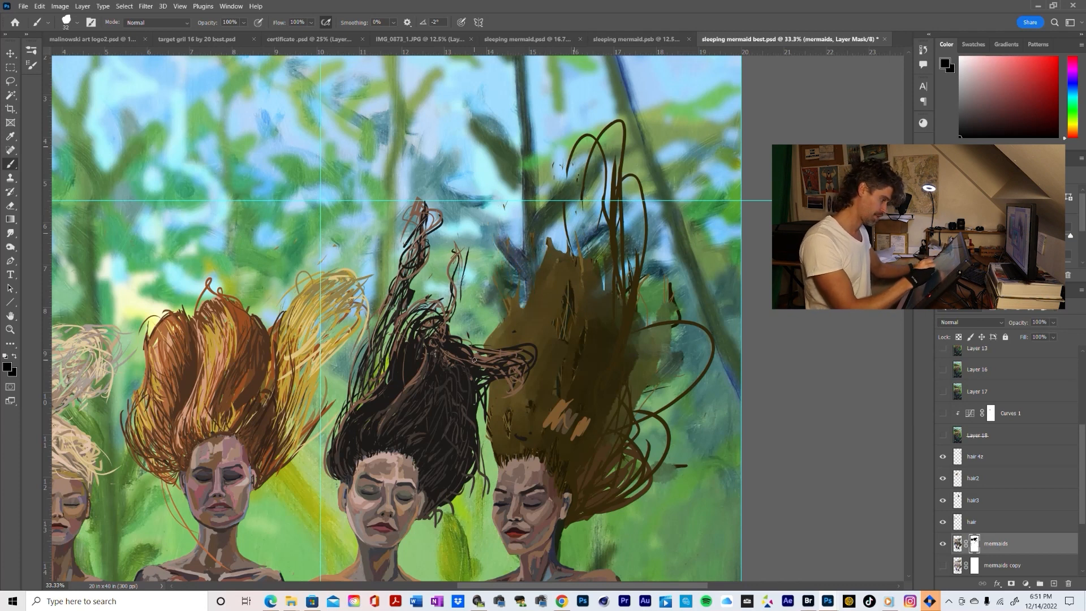
Trim the old hair's edge facing the black-haired mermaid and its upper peak by painting black on the mermaids mask
{"action": "scroll", "coordinate": [598, 293], "scroll_direction": "down", "scroll_amount": 1}
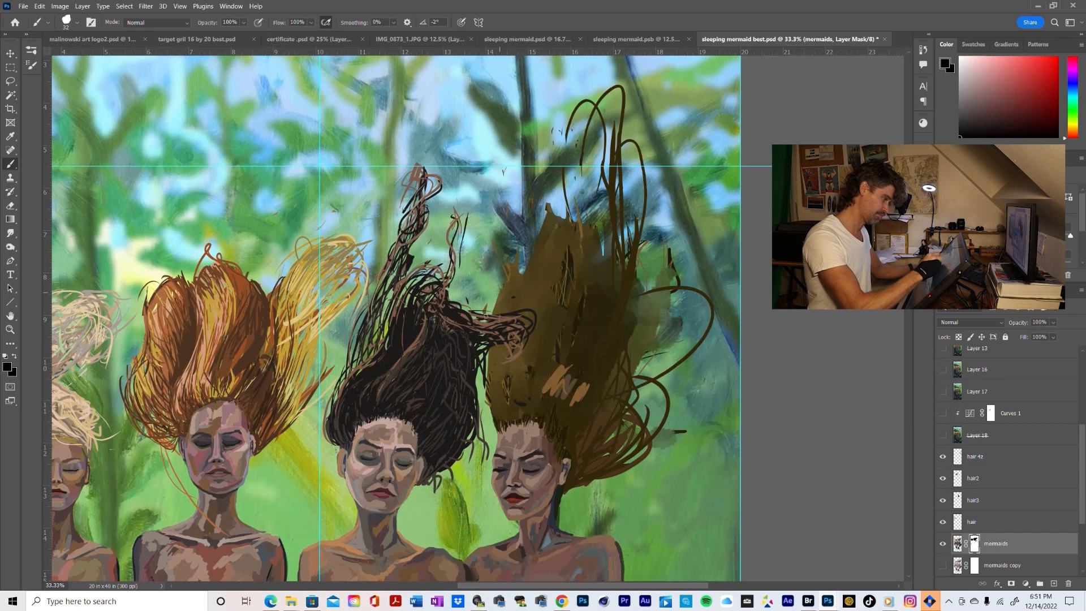
{"action": "left_click_drag", "start_coordinate": [496, 286], "coordinate": [501, 314]}
{"action": "mouse_move", "coordinate": [512, 257]}
{"action": "left_mouse_down"}
{"action": "mouse_move", "coordinate": [509, 303]}
{"action": "mouse_move", "coordinate": [518, 294]}
{"action": "left_mouse_up"}
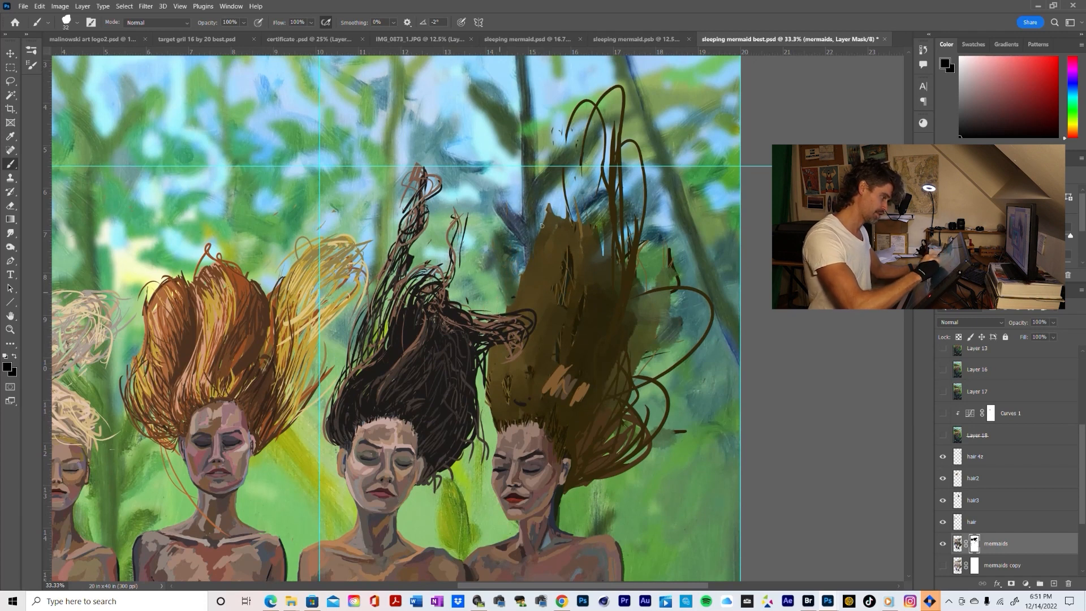
{"action": "left_click_drag", "start_coordinate": [550, 207], "coordinate": [521, 286]}
{"action": "left_click_drag", "start_coordinate": [548, 226], "coordinate": [489, 370]}
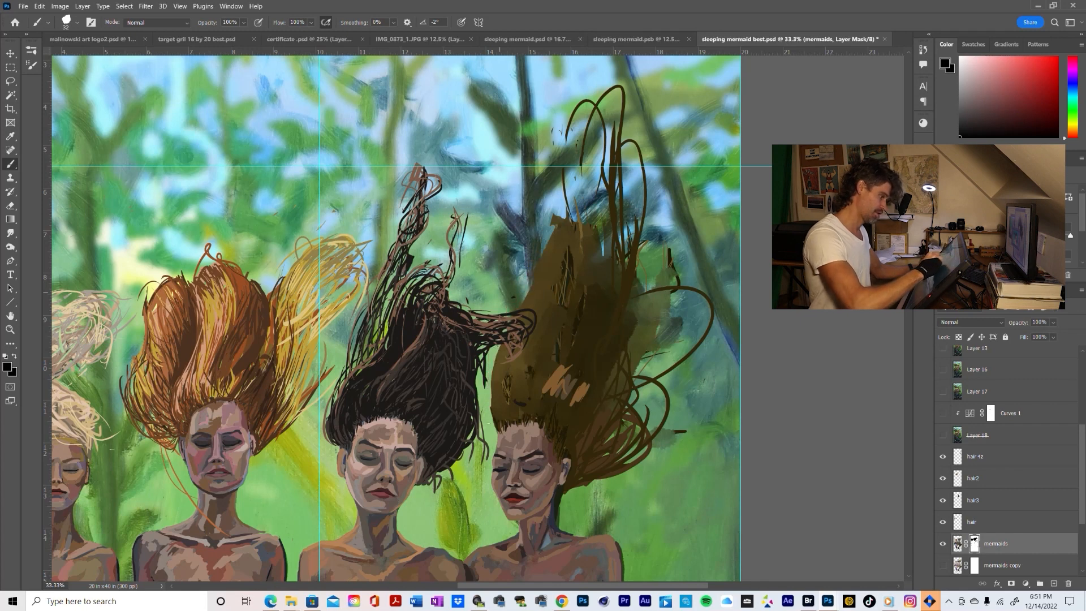
{"action": "left_click_drag", "start_coordinate": [547, 249], "coordinate": [557, 217]}
{"action": "left_click_drag", "start_coordinate": [582, 160], "coordinate": [578, 141]}
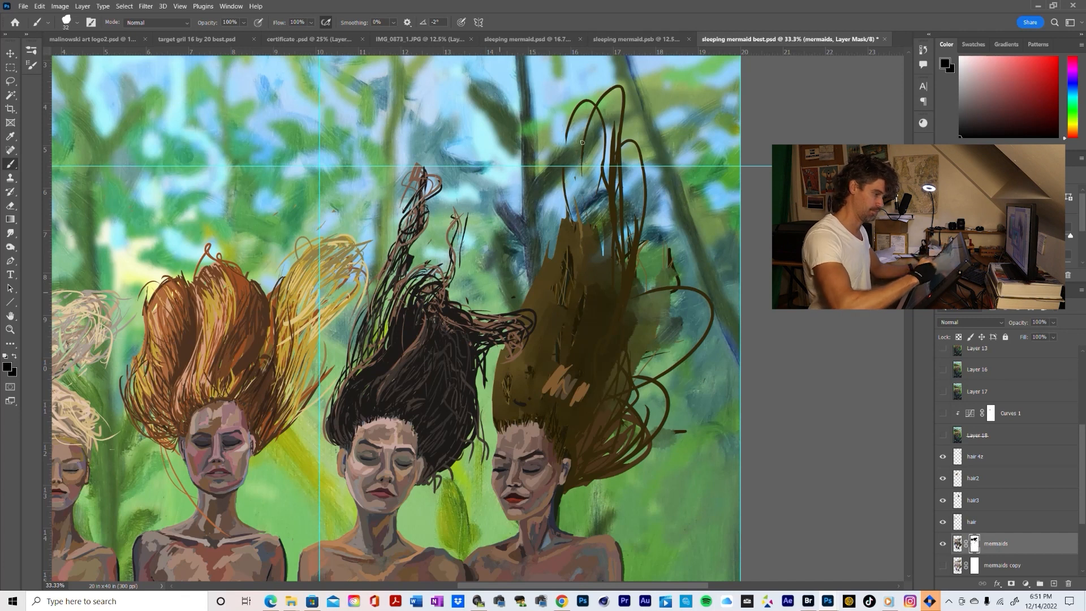
Mask away the old hair and stray marks along the outer edge of the rightmost mermaid's hair, around the new strands
{"action": "left_click_drag", "start_coordinate": [607, 205], "coordinate": [644, 310]}
{"action": "left_click_drag", "start_coordinate": [672, 265], "coordinate": [650, 355]}
{"action": "mouse_move", "coordinate": [669, 254]}
{"action": "left_mouse_down"}
{"action": "mouse_move", "coordinate": [642, 320]}
{"action": "mouse_move", "coordinate": [637, 291]}
{"action": "left_mouse_up"}
{"action": "left_click_drag", "start_coordinate": [673, 317], "coordinate": [666, 288]}
{"action": "mouse_move", "coordinate": [669, 258]}
{"action": "left_mouse_down"}
{"action": "mouse_move", "coordinate": [678, 227]}
{"action": "mouse_move", "coordinate": [631, 316]}
{"action": "mouse_move", "coordinate": [662, 349]}
{"action": "mouse_move", "coordinate": [678, 345]}
{"action": "mouse_move", "coordinate": [635, 375]}
{"action": "left_mouse_up"}
{"action": "left_click_drag", "start_coordinate": [639, 346], "coordinate": [629, 393]}
{"action": "left_click_drag", "start_coordinate": [640, 314], "coordinate": [627, 373]}
{"action": "left_click_drag", "start_coordinate": [637, 312], "coordinate": [621, 379]}
{"action": "left_click_drag", "start_coordinate": [628, 313], "coordinate": [615, 378]}
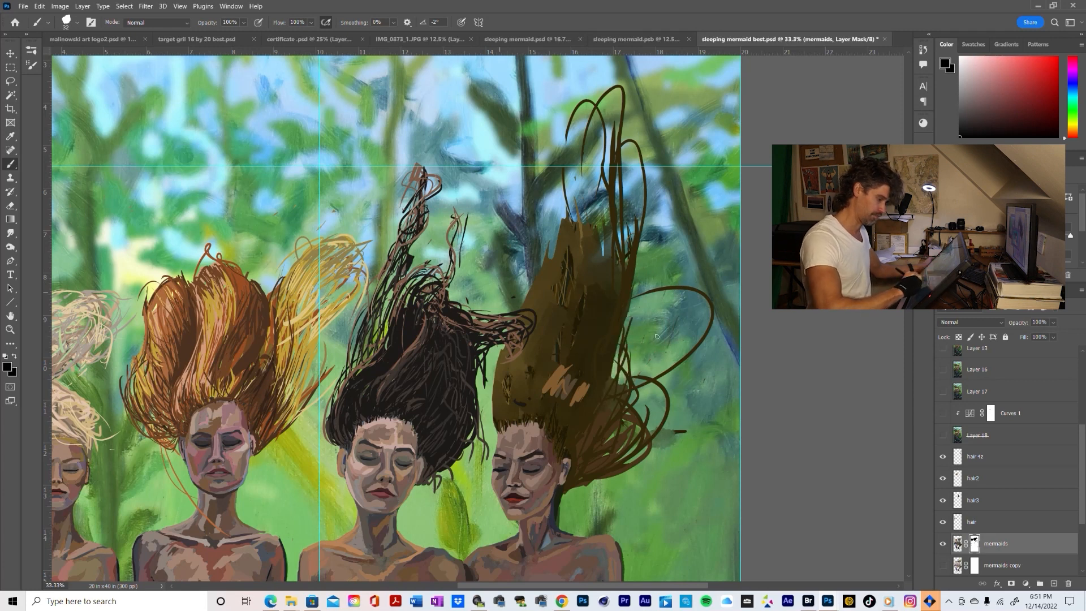
Hide the large central mass of the rightmost mermaid's old hair on the mask, leaving only the lower part above her head
{"action": "left_click_drag", "start_coordinate": [662, 429], "coordinate": [654, 447]}
{"action": "mouse_move", "coordinate": [673, 429]}
{"action": "left_mouse_down"}
{"action": "mouse_move", "coordinate": [661, 449]}
{"action": "mouse_move", "coordinate": [619, 446]}
{"action": "mouse_move", "coordinate": [621, 434]}
{"action": "left_mouse_up"}
{"action": "mouse_move", "coordinate": [625, 382]}
{"action": "left_mouse_down"}
{"action": "mouse_move", "coordinate": [615, 435]}
{"action": "mouse_move", "coordinate": [603, 413]}
{"action": "mouse_move", "coordinate": [620, 310]}
{"action": "mouse_move", "coordinate": [594, 398]}
{"action": "left_mouse_up"}
{"action": "left_click_drag", "start_coordinate": [623, 263], "coordinate": [579, 375]}
{"action": "mouse_move", "coordinate": [608, 235]}
{"action": "left_mouse_down"}
{"action": "mouse_move", "coordinate": [564, 374]}
{"action": "mouse_move", "coordinate": [536, 376]}
{"action": "left_mouse_up"}
{"action": "left_click_drag", "start_coordinate": [578, 213], "coordinate": [515, 367]}
{"action": "left_click_drag", "start_coordinate": [531, 291], "coordinate": [497, 371]}
{"action": "mouse_move", "coordinate": [569, 218]}
{"action": "left_mouse_down"}
{"action": "mouse_move", "coordinate": [548, 354]}
{"action": "mouse_move", "coordinate": [571, 382]}
{"action": "left_mouse_up"}
{"action": "left_click_drag", "start_coordinate": [565, 285], "coordinate": [586, 387]}
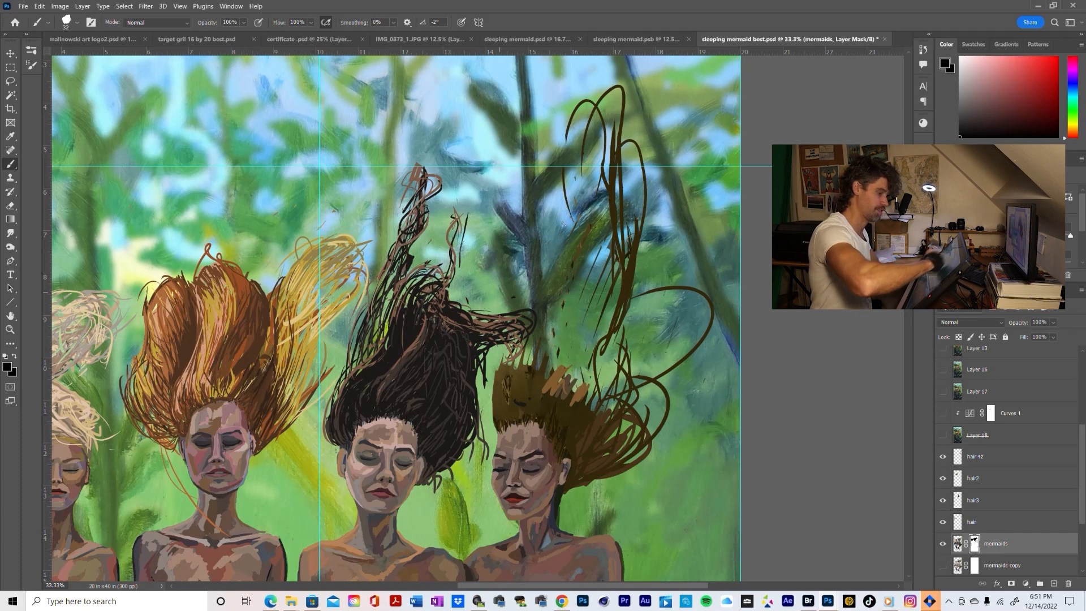
Mask out leftover specks and the remaining old hair, leaving only short tufts along the rightmost mermaid's hairline
{"action": "left_click_drag", "start_coordinate": [579, 225], "coordinate": [588, 280]}
{"action": "mouse_move", "coordinate": [603, 239]}
{"action": "left_mouse_down"}
{"action": "mouse_move", "coordinate": [611, 309]}
{"action": "mouse_move", "coordinate": [619, 279]}
{"action": "left_mouse_up"}
{"action": "left_click_drag", "start_coordinate": [627, 225], "coordinate": [633, 280]}
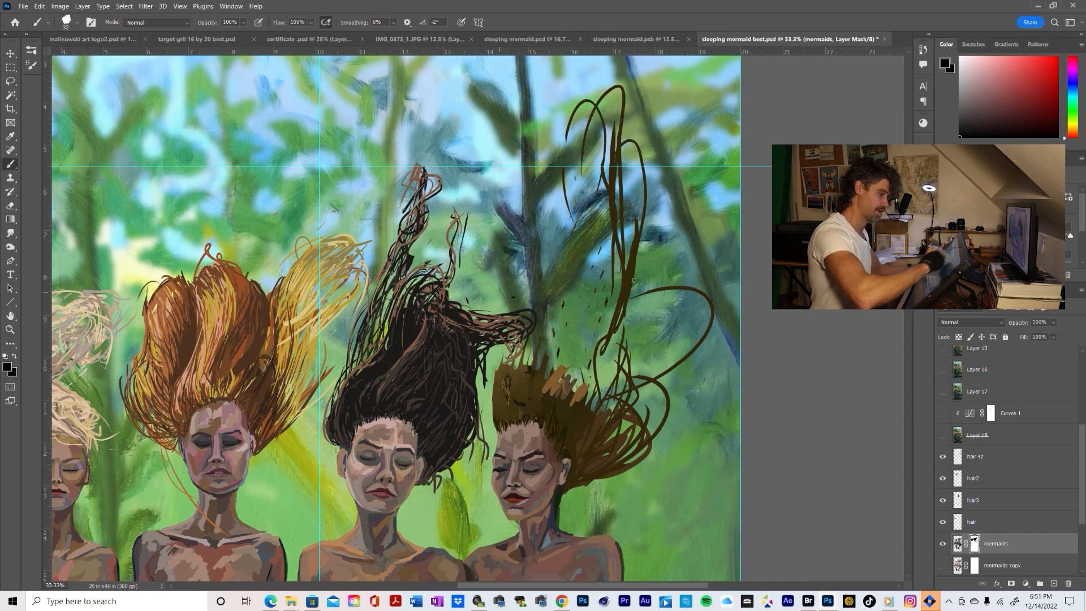
{"action": "left_click_drag", "start_coordinate": [537, 341], "coordinate": [508, 396]}
{"action": "mouse_move", "coordinate": [514, 354]}
{"action": "left_mouse_down"}
{"action": "mouse_move", "coordinate": [500, 390]}
{"action": "mouse_move", "coordinate": [500, 357]}
{"action": "mouse_move", "coordinate": [501, 406]}
{"action": "mouse_move", "coordinate": [527, 367]}
{"action": "mouse_move", "coordinate": [550, 410]}
{"action": "mouse_move", "coordinate": [574, 388]}
{"action": "mouse_move", "coordinate": [587, 400]}
{"action": "mouse_move", "coordinate": [582, 451]}
{"action": "mouse_move", "coordinate": [598, 457]}
{"action": "mouse_move", "coordinate": [641, 410]}
{"action": "mouse_move", "coordinate": [615, 428]}
{"action": "mouse_move", "coordinate": [581, 412]}
{"action": "mouse_move", "coordinate": [568, 356]}
{"action": "mouse_move", "coordinate": [547, 366]}
{"action": "left_mouse_up"}
{"action": "left_click_drag", "start_coordinate": [538, 399], "coordinate": [533, 397]}
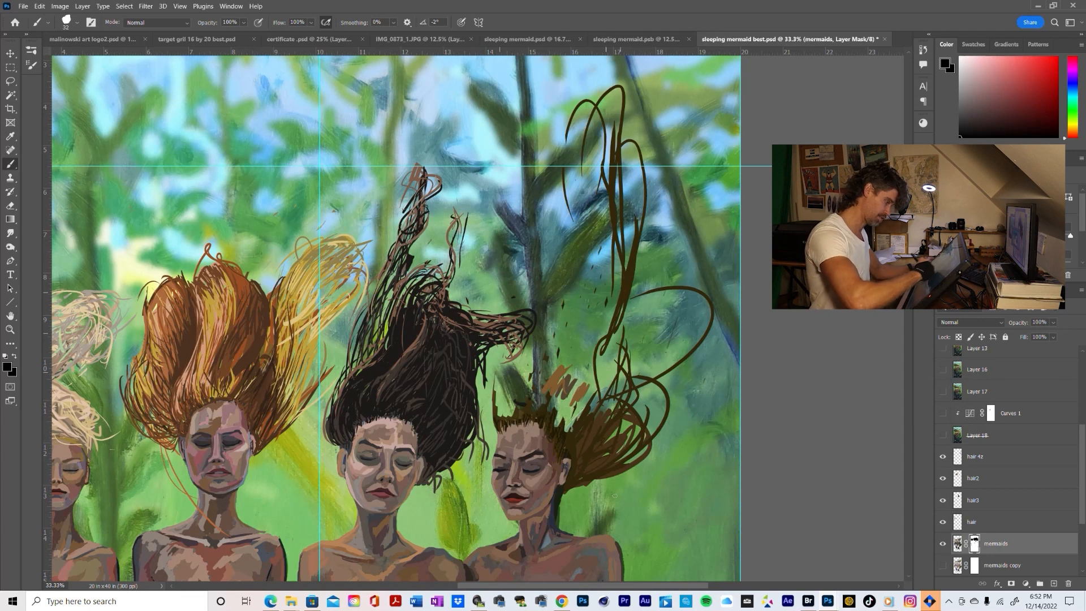
{"action": "left_click_drag", "start_coordinate": [546, 352], "coordinate": [545, 363]}
{"action": "left_click_drag", "start_coordinate": [497, 419], "coordinate": [493, 374]}
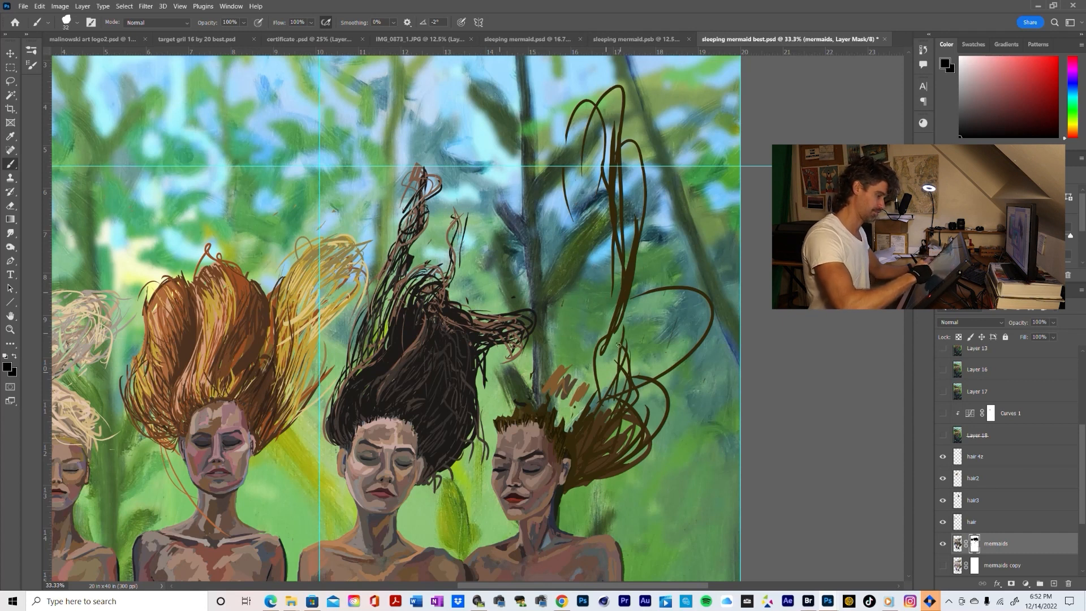
{"action": "left_click_drag", "start_coordinate": [614, 394], "coordinate": [602, 358]}
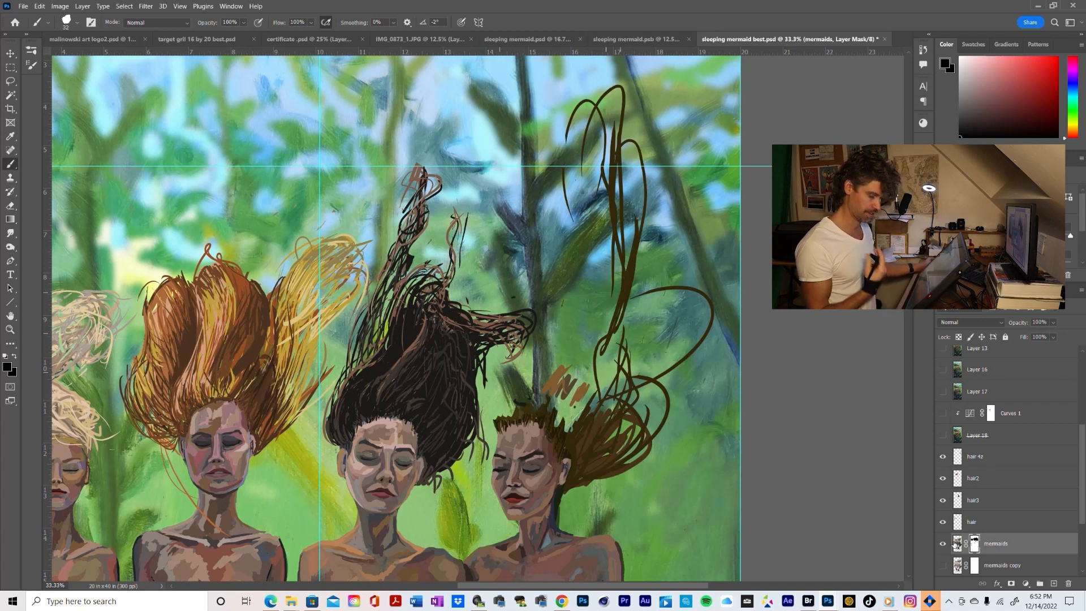
Select the hair 4z layer and toggle its visibility off and on to compare the new strands with the masked painting
{"action": "left_click", "coordinate": [956, 544]}
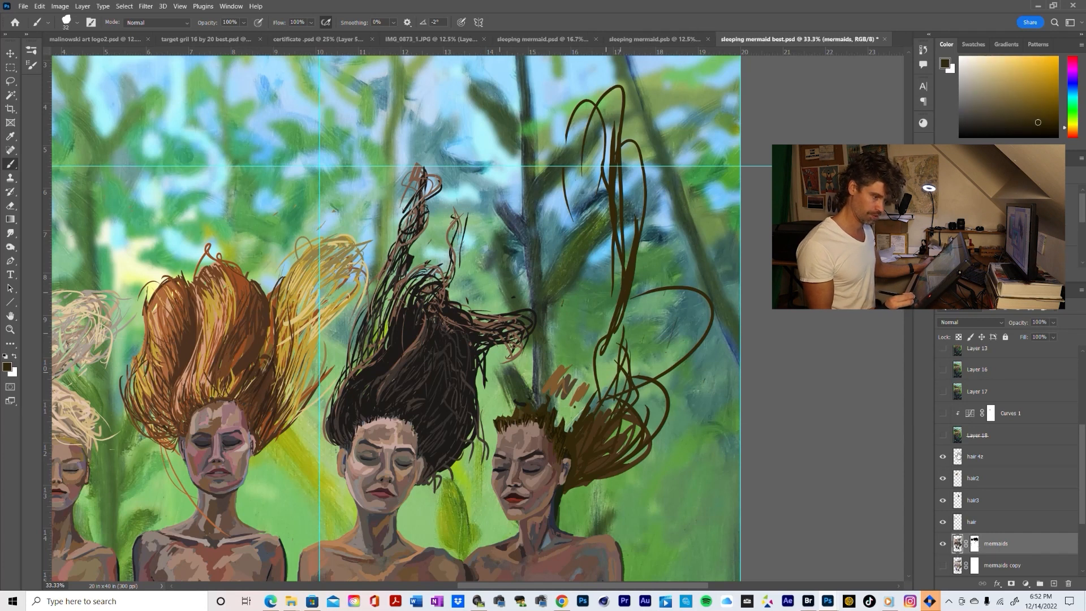
{"action": "left_click", "coordinate": [959, 458]}
{"action": "left_click", "coordinate": [943, 458]}
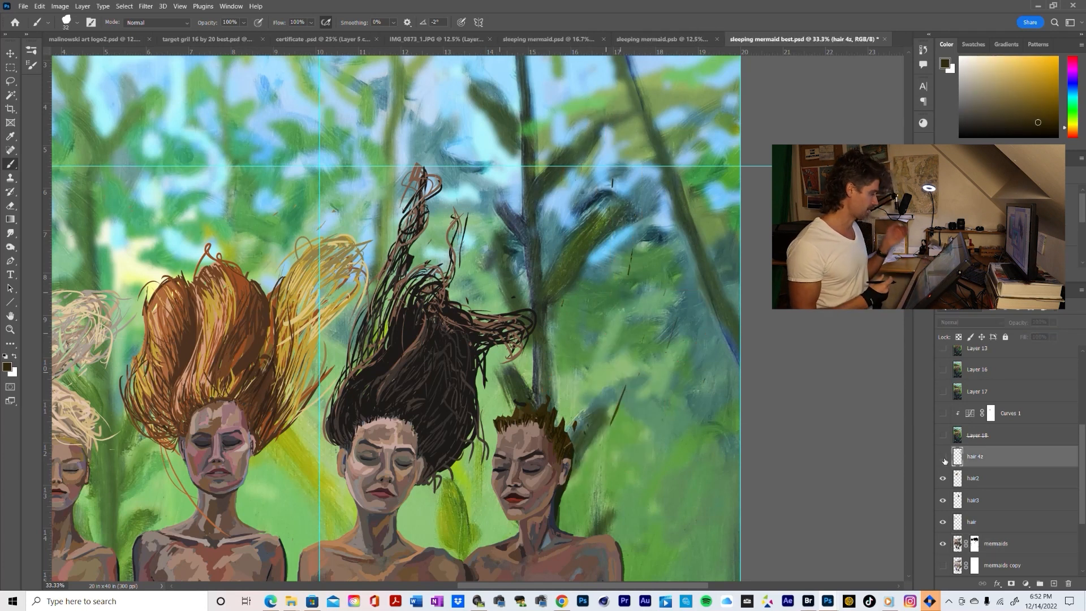
{"action": "left_click", "coordinate": [942, 459]}
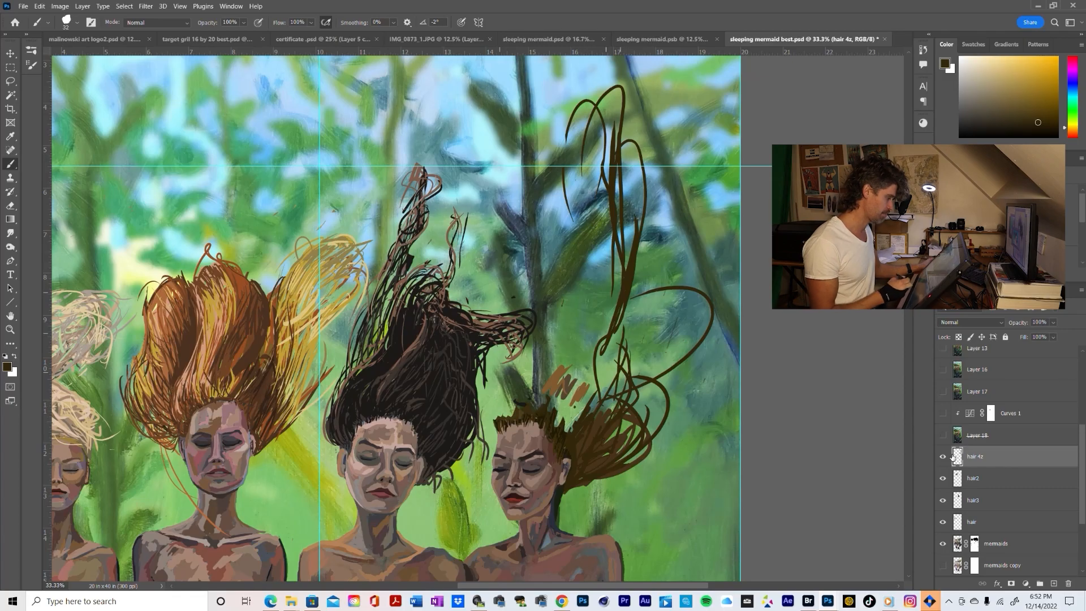
{"action": "key", "text": "ctrl+0"}
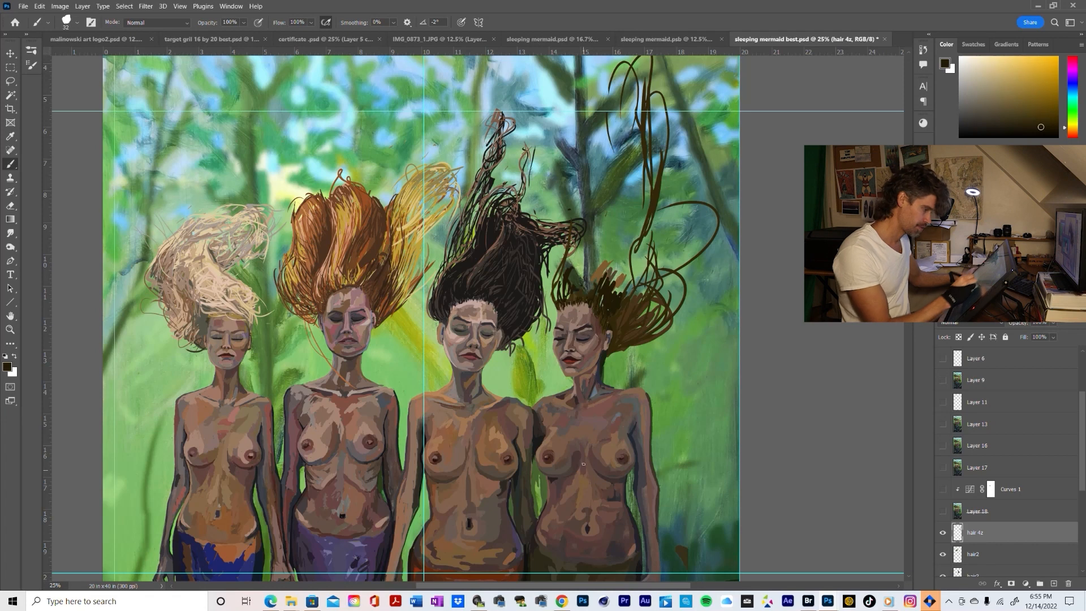
Brush thin dark strands upward from the rightmost mermaid's crown, switching to a slightly lighter olive-brown along the way
{"action": "mouse_move", "coordinate": [558, 296]}
{"action": "left_mouse_down"}
{"action": "mouse_move", "coordinate": [571, 253]}
{"action": "mouse_move", "coordinate": [556, 279]}
{"action": "mouse_move", "coordinate": [564, 268]}
{"action": "left_mouse_up"}
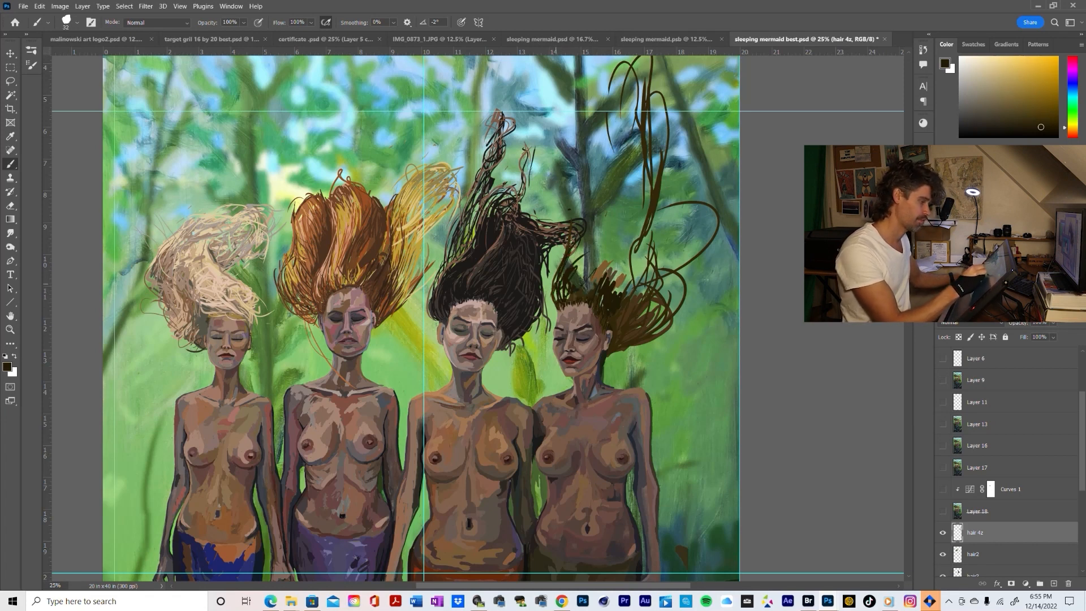
{"action": "left_click_drag", "start_coordinate": [581, 198], "coordinate": [570, 246]}
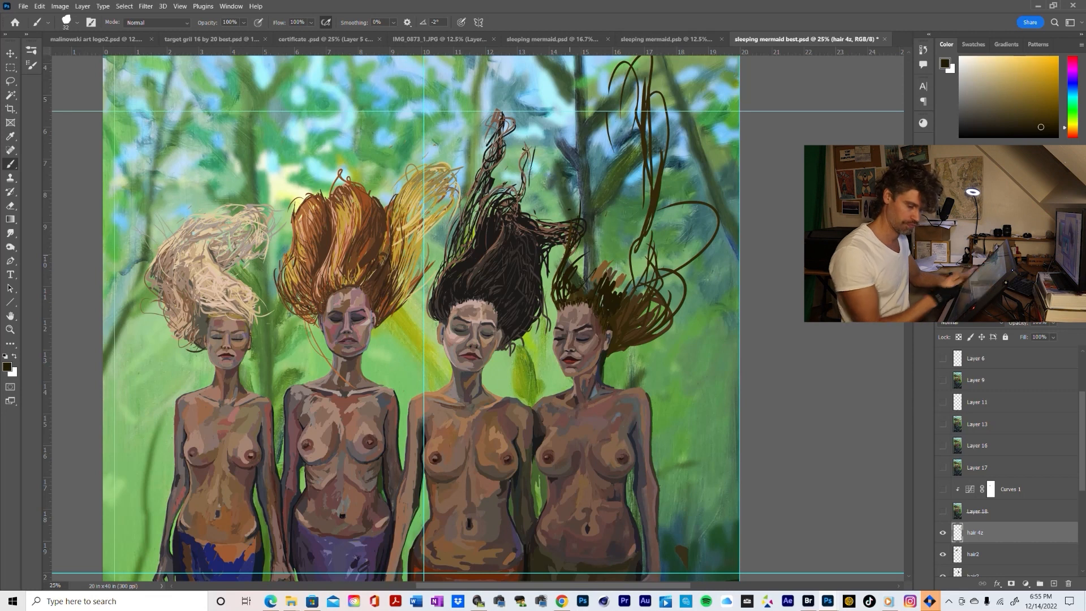
{"action": "left_click", "coordinate": [1021, 119]}
{"action": "left_click_drag", "start_coordinate": [583, 220], "coordinate": [582, 201]}
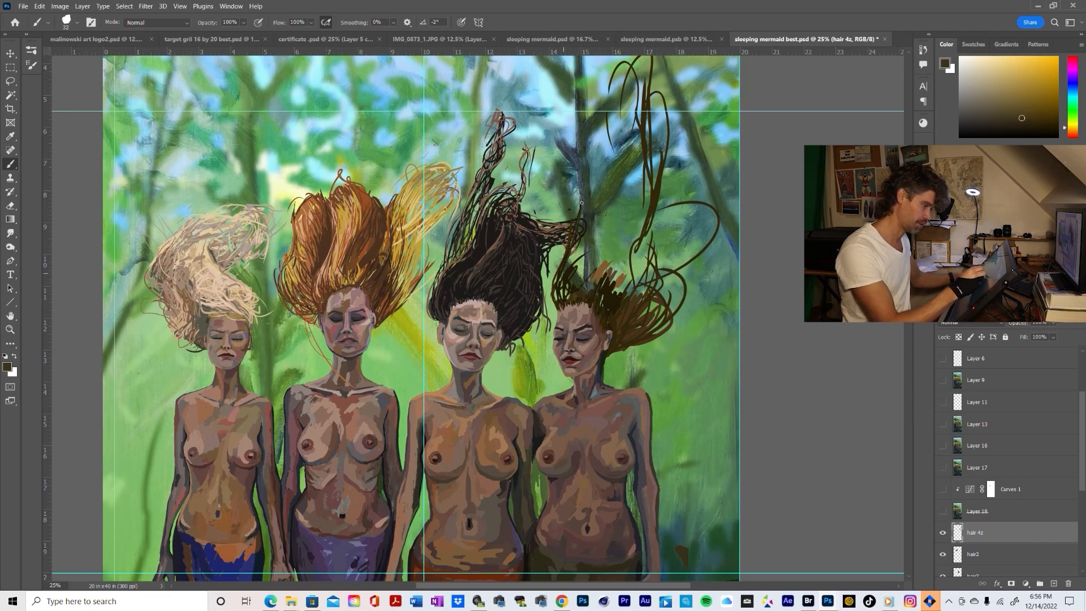
{"action": "left_click_drag", "start_coordinate": [572, 240], "coordinate": [574, 251]}
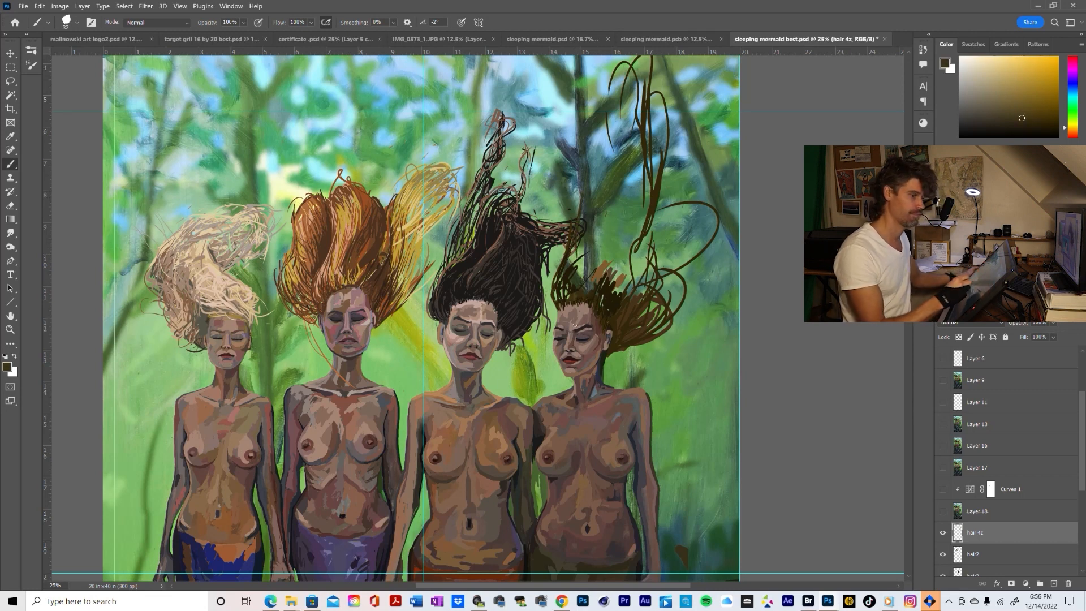
Choose a lighter golden brown and brush fine curved strands rising from the rightmost mermaid's crown toward the tall loops
{"action": "left_click", "coordinate": [1022, 103]}
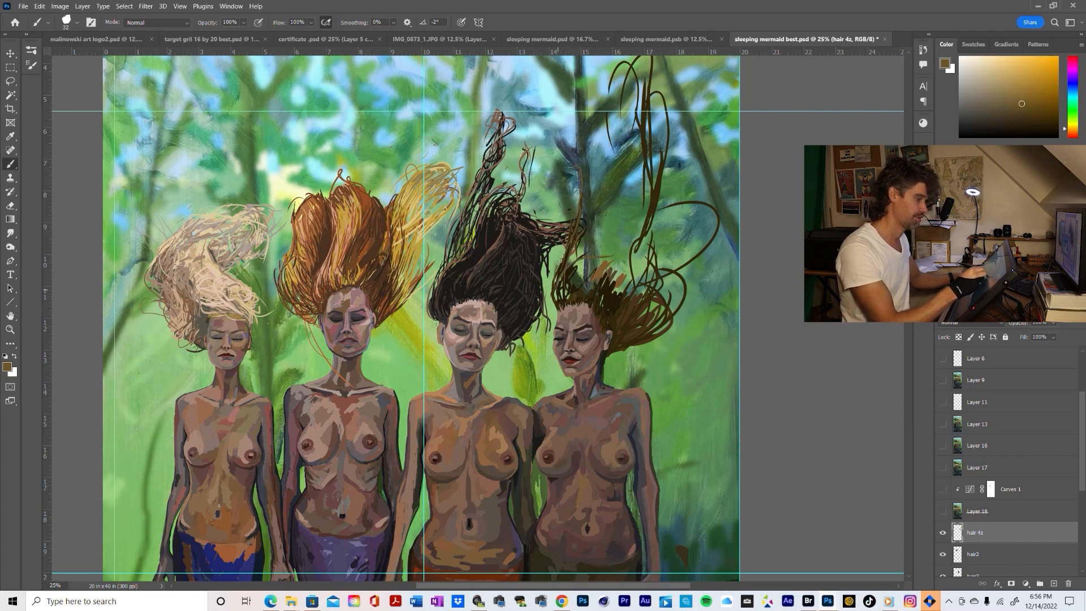
{"action": "left_click_drag", "start_coordinate": [560, 261], "coordinate": [587, 254]}
{"action": "left_click_drag", "start_coordinate": [600, 254], "coordinate": [610, 214]}
{"action": "mouse_move", "coordinate": [613, 284]}
{"action": "left_mouse_down"}
{"action": "mouse_move", "coordinate": [605, 247]}
{"action": "mouse_move", "coordinate": [629, 232]}
{"action": "mouse_move", "coordinate": [631, 247]}
{"action": "mouse_move", "coordinate": [609, 236]}
{"action": "left_mouse_up"}
{"action": "mouse_move", "coordinate": [628, 275]}
{"action": "left_mouse_down"}
{"action": "mouse_move", "coordinate": [623, 241]}
{"action": "mouse_move", "coordinate": [622, 207]}
{"action": "left_mouse_up"}
{"action": "left_click_drag", "start_coordinate": [621, 246], "coordinate": [612, 225]}
{"action": "mouse_move", "coordinate": [637, 220]}
{"action": "left_mouse_down"}
{"action": "mouse_move", "coordinate": [640, 269]}
{"action": "mouse_move", "coordinate": [651, 199]}
{"action": "left_mouse_up"}
Sample the dark olive-brown from the tall strands and brush darker strands up among the loops and from the crown
{"action": "left_click", "coordinate": [647, 237], "text": "alt"}
{"action": "left_click_drag", "start_coordinate": [642, 284], "coordinate": [648, 172]}
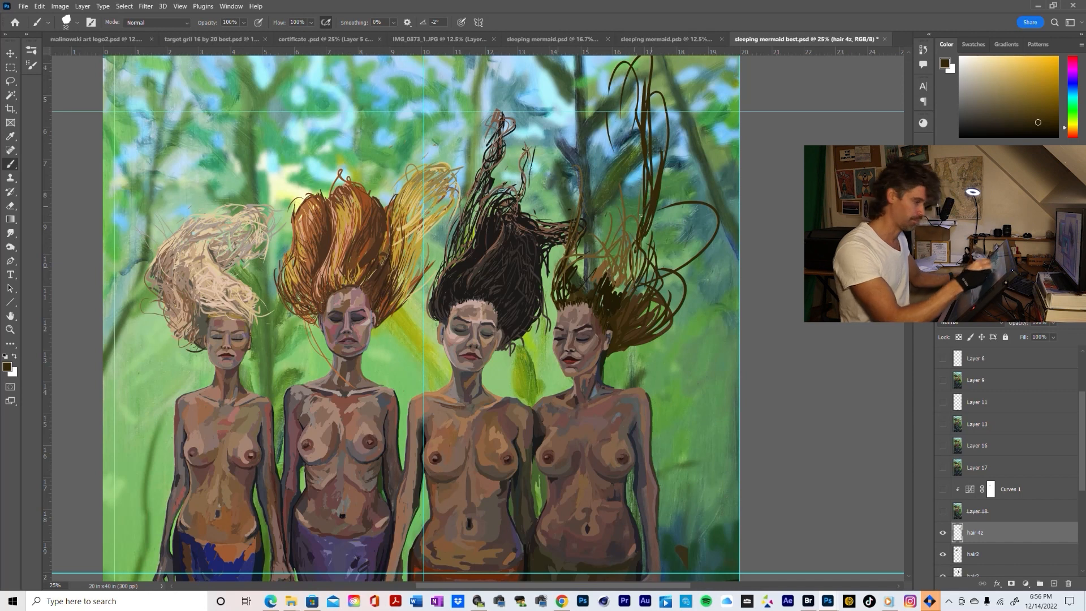
{"action": "left_click_drag", "start_coordinate": [641, 216], "coordinate": [632, 140]}
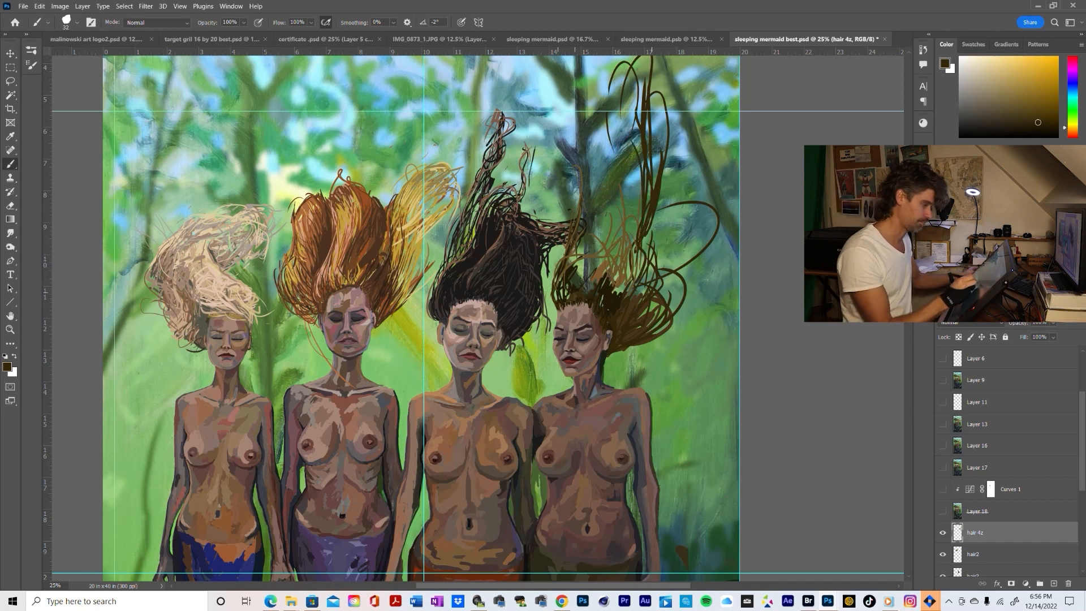
{"action": "left_click_drag", "start_coordinate": [575, 292], "coordinate": [589, 258]}
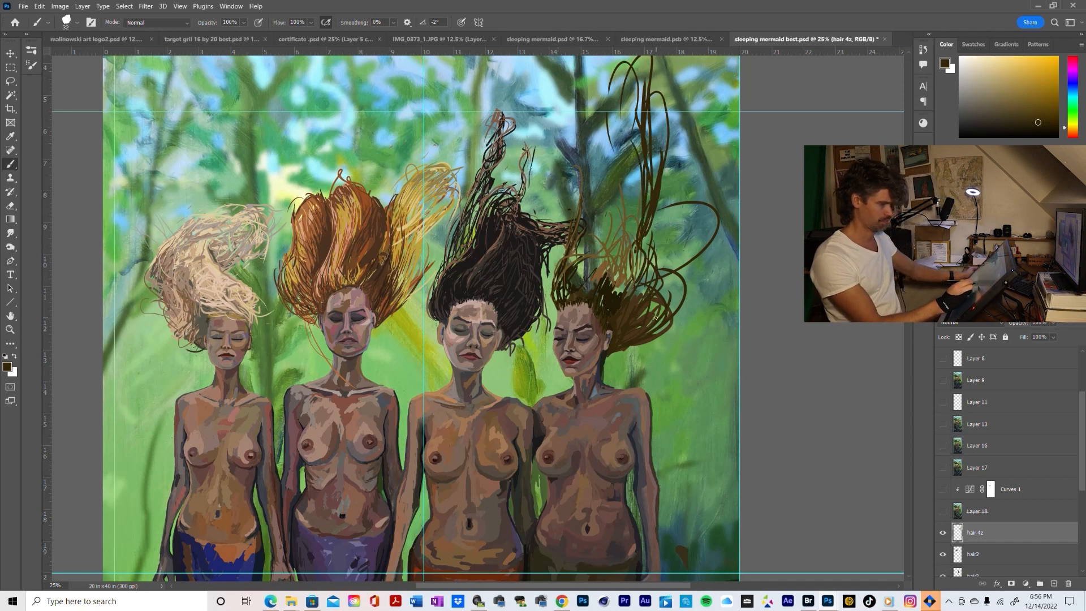
Erase the stray hair above the rightmost mermaid's crown and brush near-black brown strands curving up from her hairline across the crown
{"action": "key", "text": "e"}
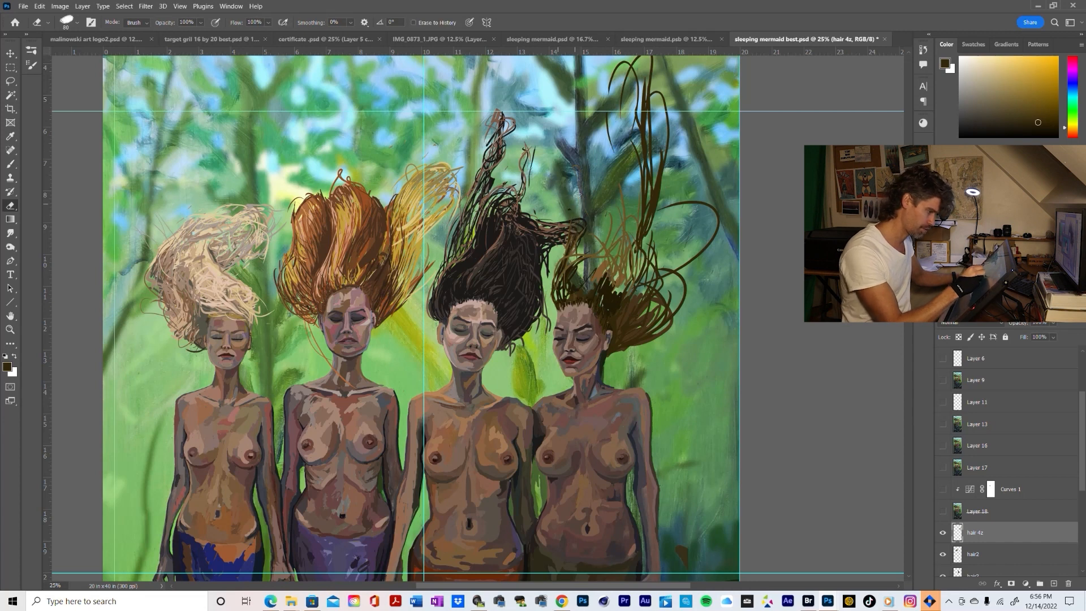
{"action": "left_click_drag", "start_coordinate": [562, 249], "coordinate": [573, 247]}
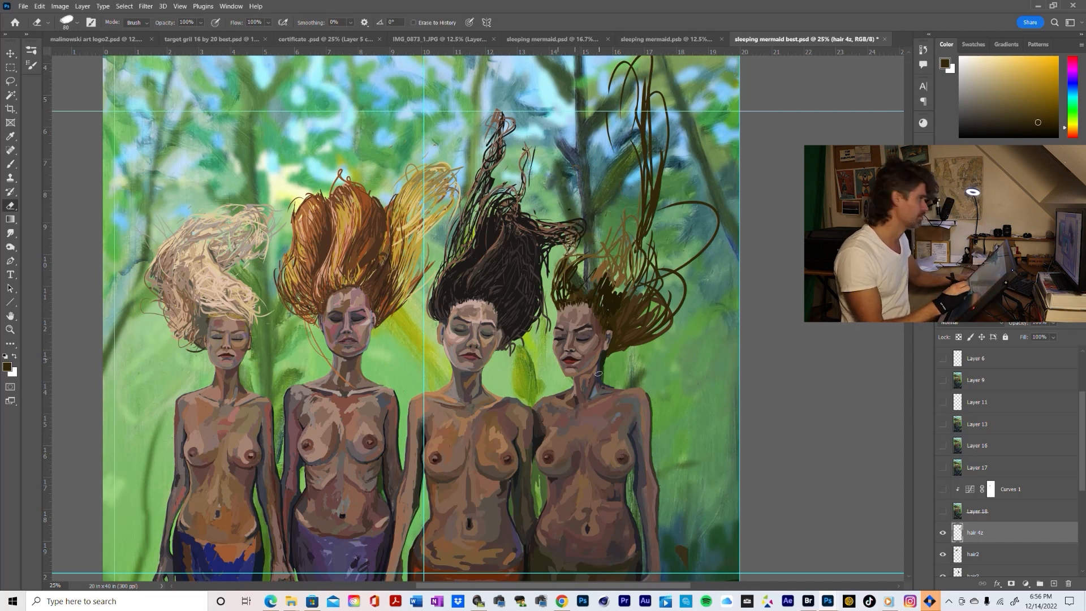
{"action": "key", "text": "b"}
{"action": "left_click", "coordinate": [565, 317], "text": "alt"}
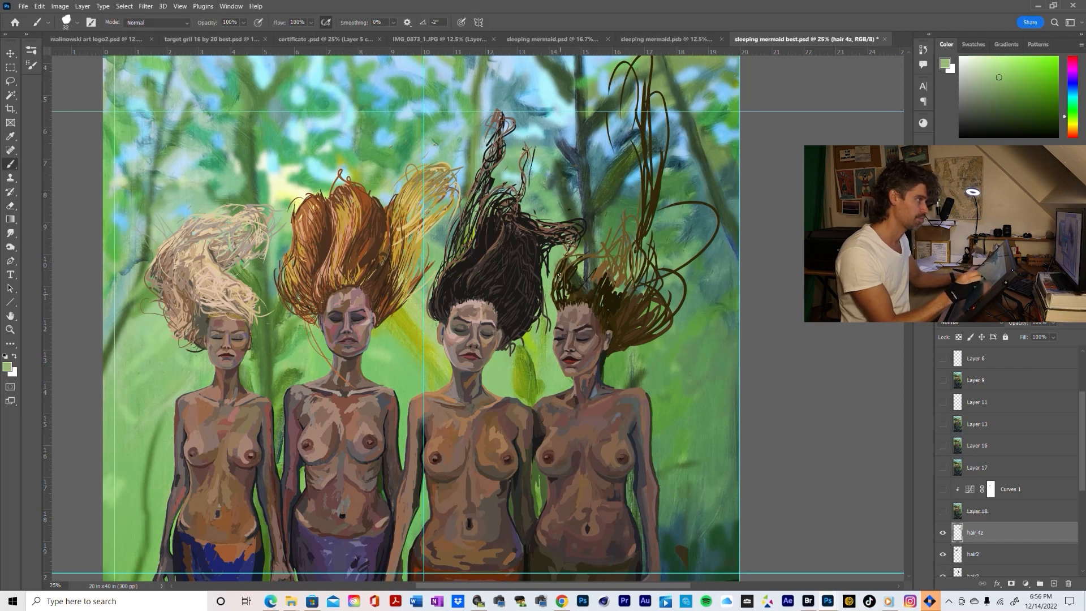
{"action": "left_click", "coordinate": [595, 287], "text": "alt"}
{"action": "left_click_drag", "start_coordinate": [569, 278], "coordinate": [614, 251]}
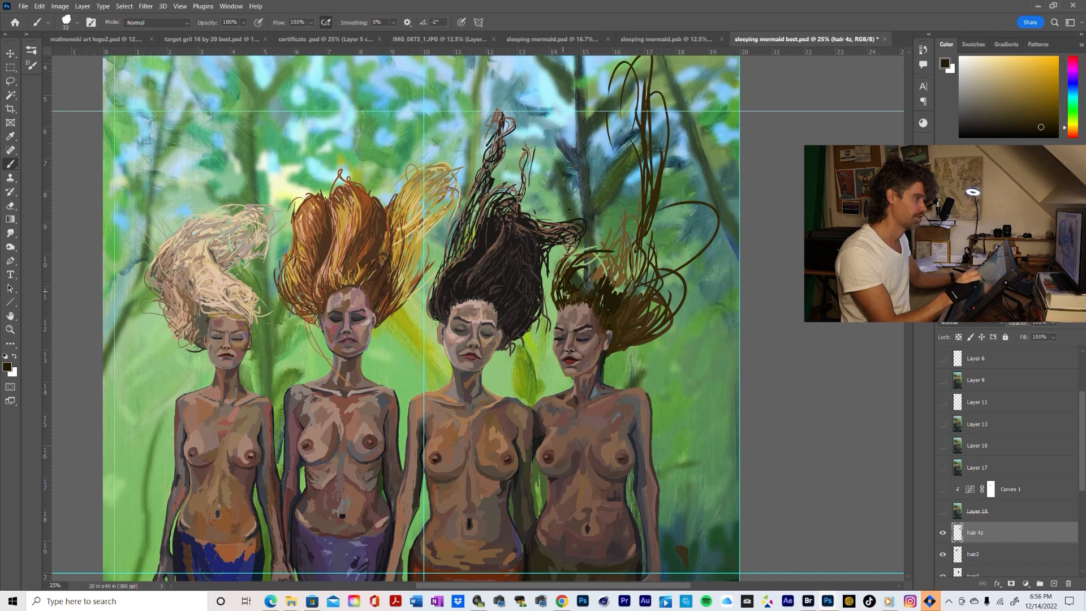
{"action": "left_click_drag", "start_coordinate": [556, 299], "coordinate": [564, 272]}
{"action": "mouse_move", "coordinate": [578, 263]}
{"action": "left_mouse_down"}
{"action": "mouse_move", "coordinate": [600, 257]}
{"action": "mouse_move", "coordinate": [607, 241]}
{"action": "mouse_move", "coordinate": [588, 248]}
{"action": "left_mouse_up"}
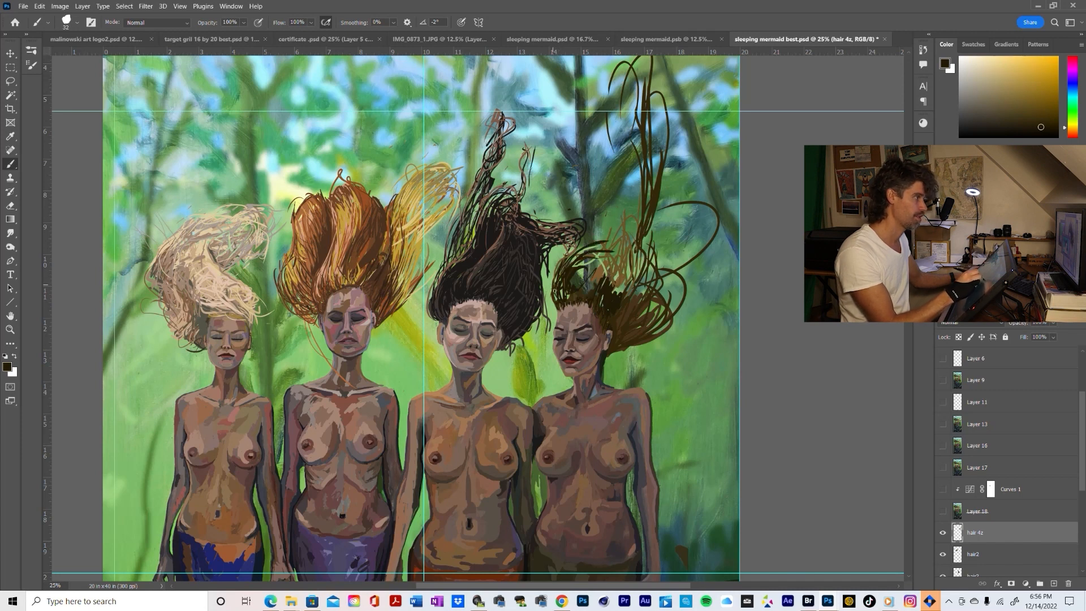
{"action": "mouse_move", "coordinate": [553, 292]}
{"action": "left_mouse_down"}
{"action": "mouse_move", "coordinate": [593, 242]}
{"action": "mouse_move", "coordinate": [585, 269]}
{"action": "mouse_move", "coordinate": [618, 246]}
{"action": "left_mouse_up"}
{"action": "mouse_move", "coordinate": [573, 259]}
{"action": "left_mouse_down"}
{"action": "mouse_move", "coordinate": [617, 242]}
{"action": "mouse_move", "coordinate": [584, 249]}
{"action": "left_mouse_up"}
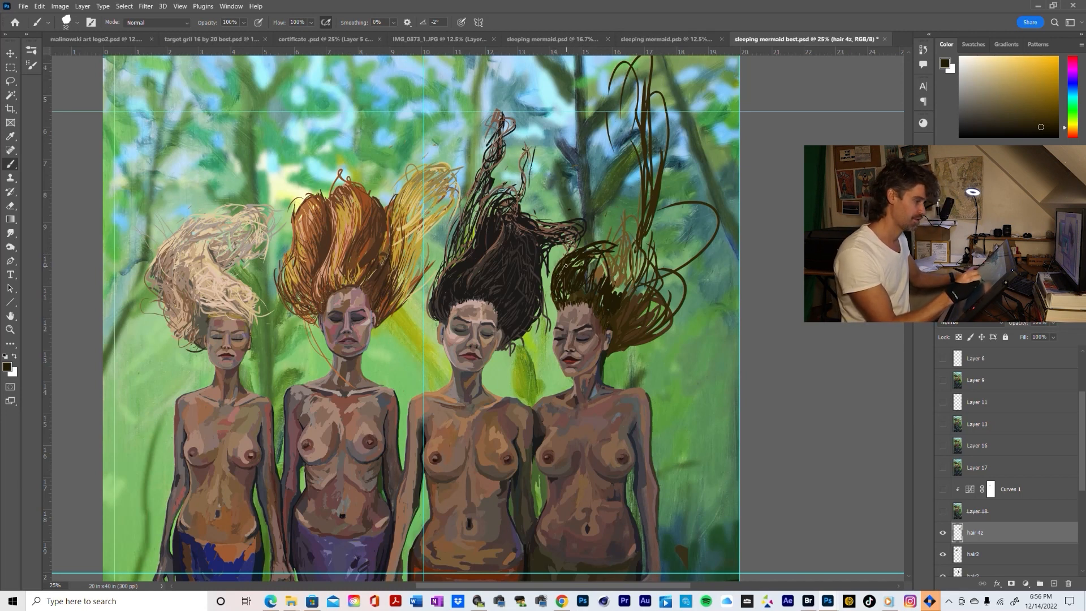
Brush near-black brown strands and loops through the rightmost mermaid's side curls and up into the tall strands above her head
{"action": "mouse_move", "coordinate": [593, 272]}
{"action": "left_mouse_down"}
{"action": "mouse_move", "coordinate": [599, 256]}
{"action": "mouse_move", "coordinate": [609, 266]}
{"action": "mouse_move", "coordinate": [604, 254]}
{"action": "mouse_move", "coordinate": [609, 280]}
{"action": "mouse_move", "coordinate": [618, 253]}
{"action": "left_mouse_up"}
{"action": "mouse_move", "coordinate": [620, 293]}
{"action": "left_mouse_down"}
{"action": "mouse_move", "coordinate": [607, 252]}
{"action": "mouse_move", "coordinate": [619, 270]}
{"action": "left_mouse_up"}
{"action": "left_click_drag", "start_coordinate": [622, 290], "coordinate": [628, 252]}
{"action": "mouse_move", "coordinate": [638, 306]}
{"action": "left_mouse_down"}
{"action": "mouse_move", "coordinate": [635, 259]}
{"action": "mouse_move", "coordinate": [646, 252]}
{"action": "mouse_move", "coordinate": [635, 325]}
{"action": "mouse_move", "coordinate": [644, 341]}
{"action": "mouse_move", "coordinate": [676, 316]}
{"action": "left_mouse_up"}
{"action": "mouse_move", "coordinate": [614, 349]}
{"action": "left_mouse_down"}
{"action": "mouse_move", "coordinate": [673, 339]}
{"action": "mouse_move", "coordinate": [689, 295]}
{"action": "mouse_move", "coordinate": [683, 304]}
{"action": "mouse_move", "coordinate": [652, 262]}
{"action": "mouse_move", "coordinate": [625, 282]}
{"action": "mouse_move", "coordinate": [636, 277]}
{"action": "left_mouse_up"}
{"action": "mouse_move", "coordinate": [642, 289]}
{"action": "left_mouse_down"}
{"action": "mouse_move", "coordinate": [637, 247]}
{"action": "mouse_move", "coordinate": [672, 168]}
{"action": "left_mouse_up"}
{"action": "left_click_drag", "start_coordinate": [641, 269], "coordinate": [639, 239]}
{"action": "left_click_drag", "start_coordinate": [656, 209], "coordinate": [671, 135]}
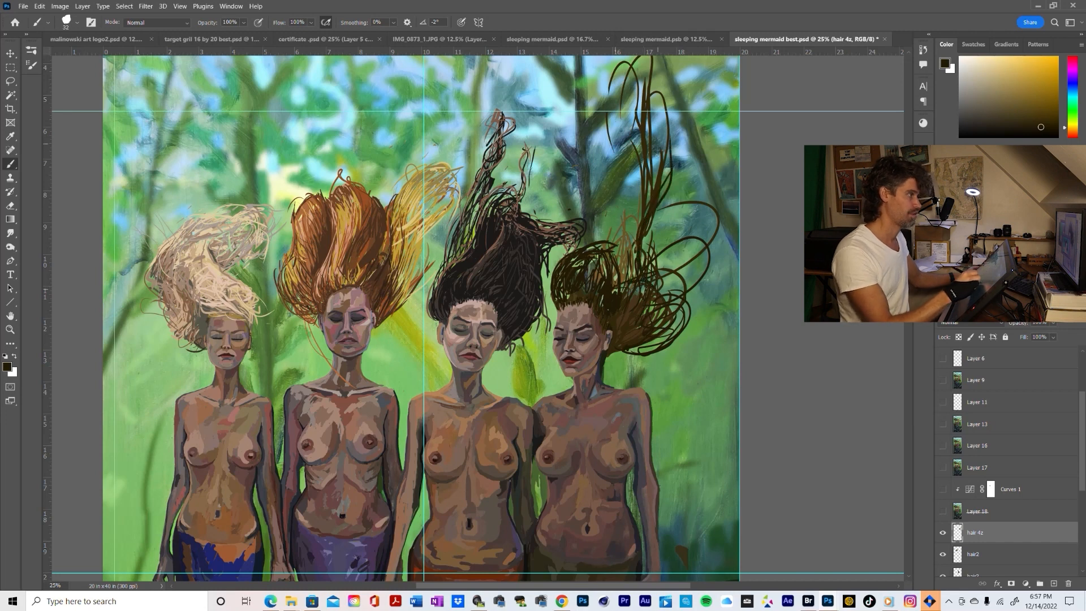
{"action": "mouse_move", "coordinate": [644, 249]}
{"action": "left_mouse_down"}
{"action": "mouse_move", "coordinate": [653, 141]}
{"action": "mouse_move", "coordinate": [640, 198]}
{"action": "mouse_move", "coordinate": [634, 131]}
{"action": "left_mouse_up"}
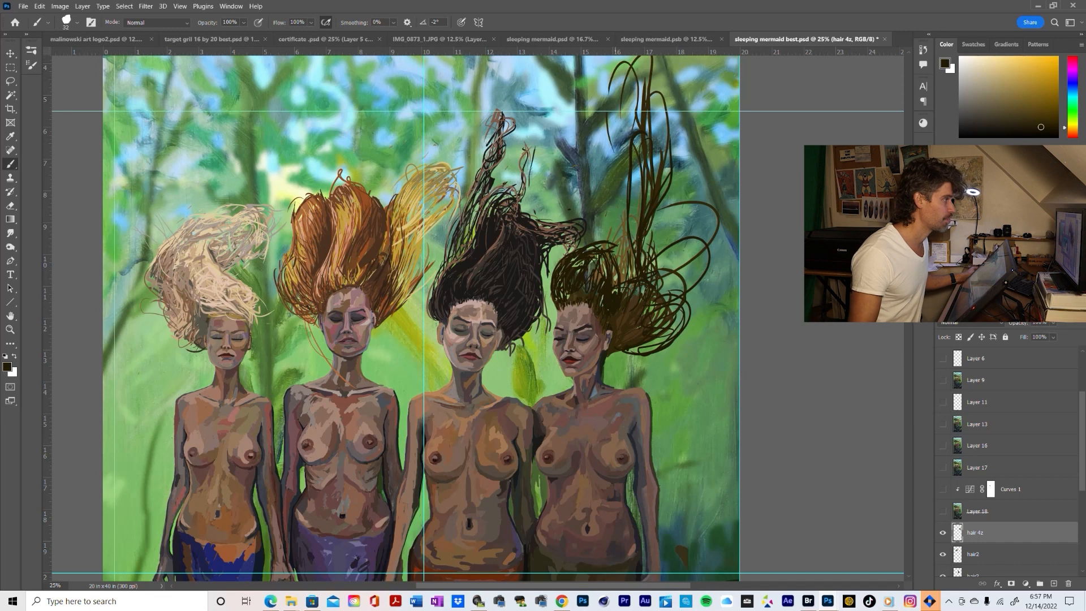
Bring the underwater swimming woman reference photo over the painting to study its hair, and return to the mermaid painting
{"action": "left_click_drag", "start_coordinate": [535, 0], "coordinate": [553, 241]}
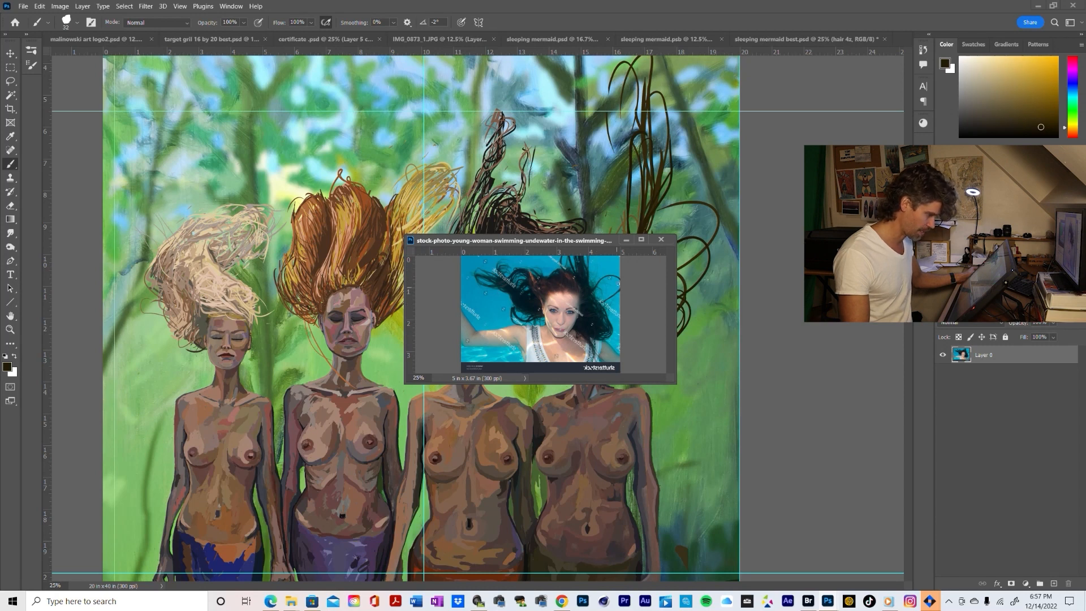
{"action": "left_click_drag", "start_coordinate": [589, 246], "coordinate": [589, 0]}
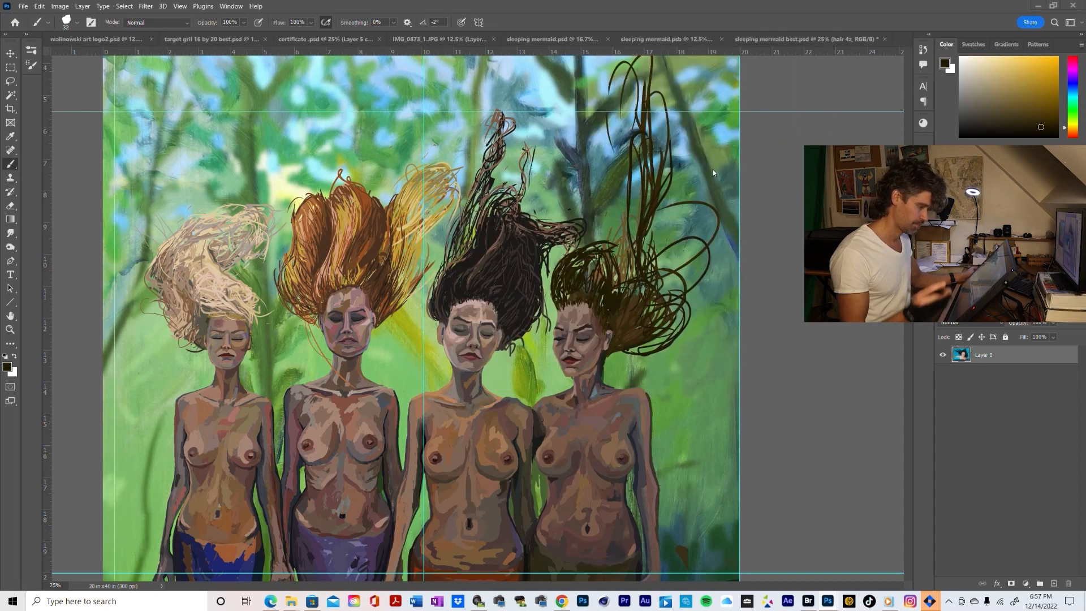
{"action": "left_click", "coordinate": [654, 389]}
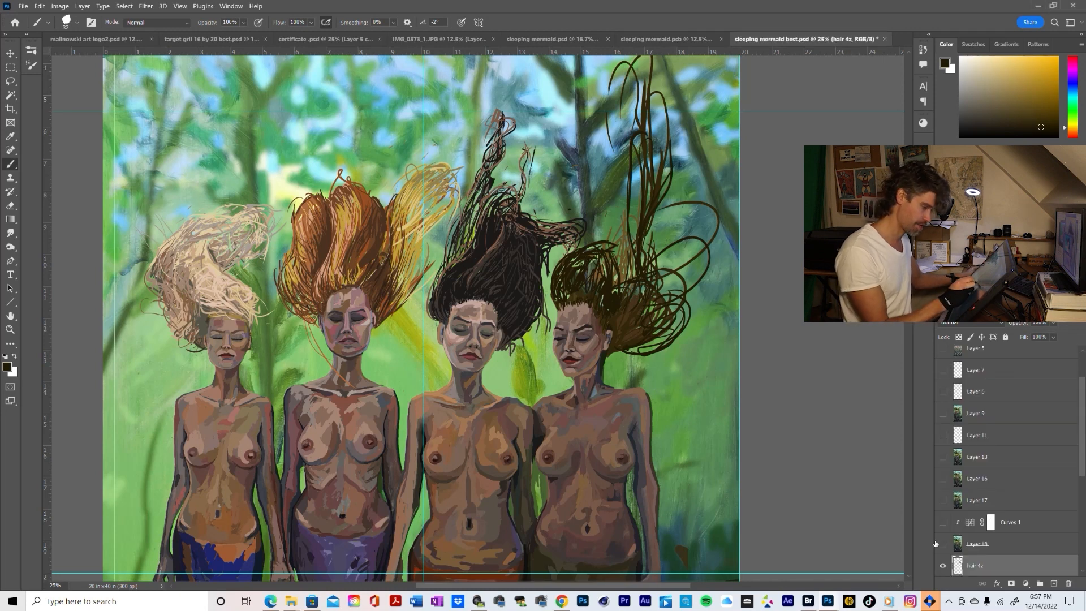
Sample a medium brown from the rightmost mermaid's hair and brush strands from her side curls up toward the tall loops
{"action": "key", "text": "alt"}
{"action": "left_click", "coordinate": [643, 309], "text": "alt"}
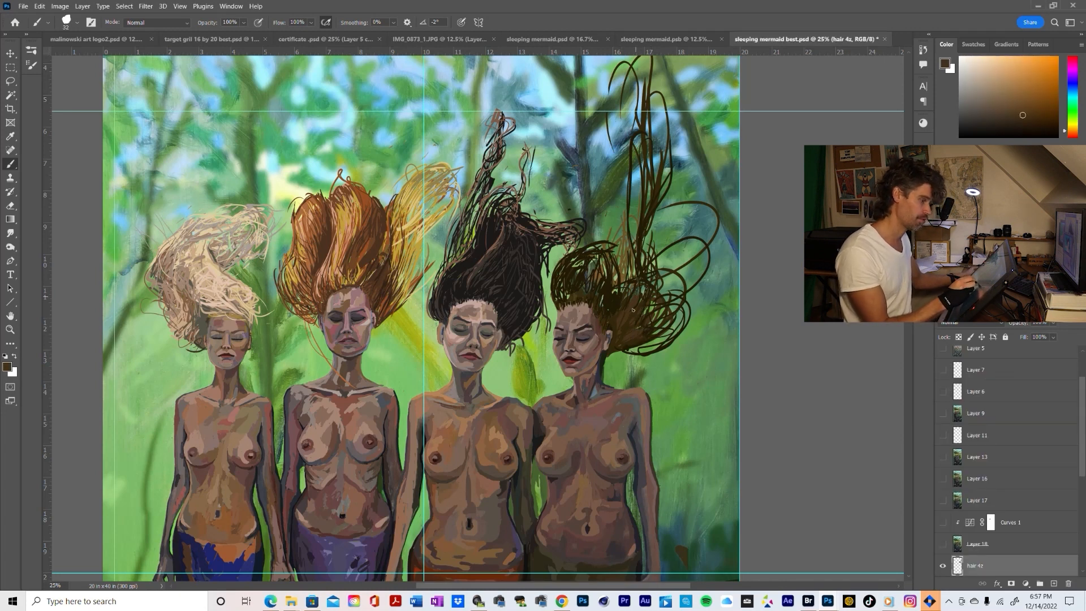
{"action": "mouse_move", "coordinate": [638, 309]}
{"action": "left_mouse_down"}
{"action": "mouse_move", "coordinate": [680, 241]}
{"action": "mouse_move", "coordinate": [701, 247]}
{"action": "left_mouse_up"}
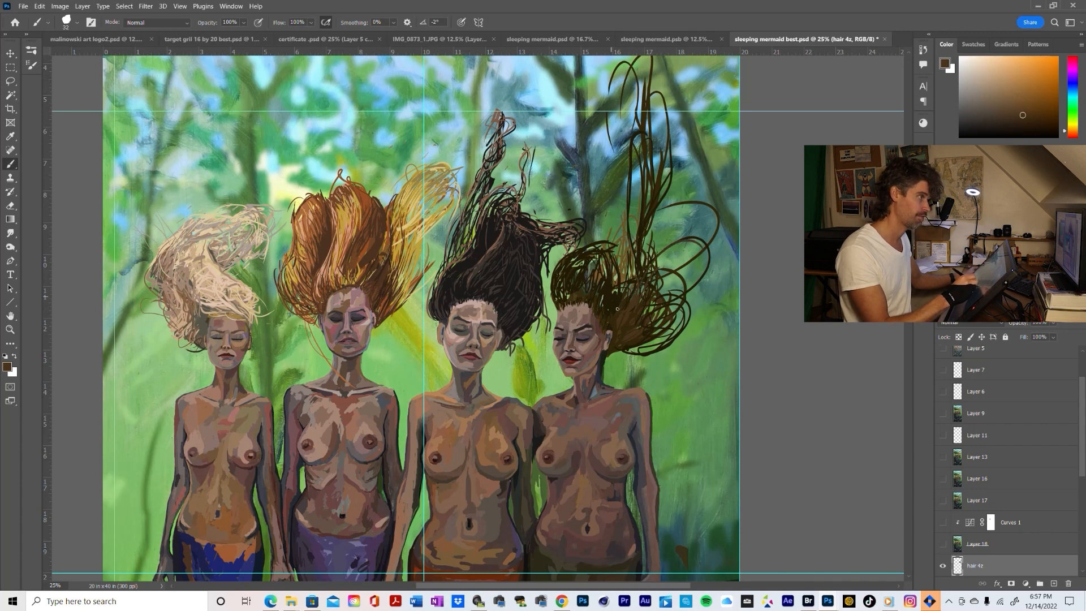
{"action": "left_click_drag", "start_coordinate": [640, 326], "coordinate": [656, 219]}
{"action": "left_click_drag", "start_coordinate": [642, 276], "coordinate": [656, 185]}
Sample the golden brown above the rightmost mermaid's head and brush lighter strands up into the base of the tall loops
{"action": "left_click", "coordinate": [623, 256], "text": "alt"}
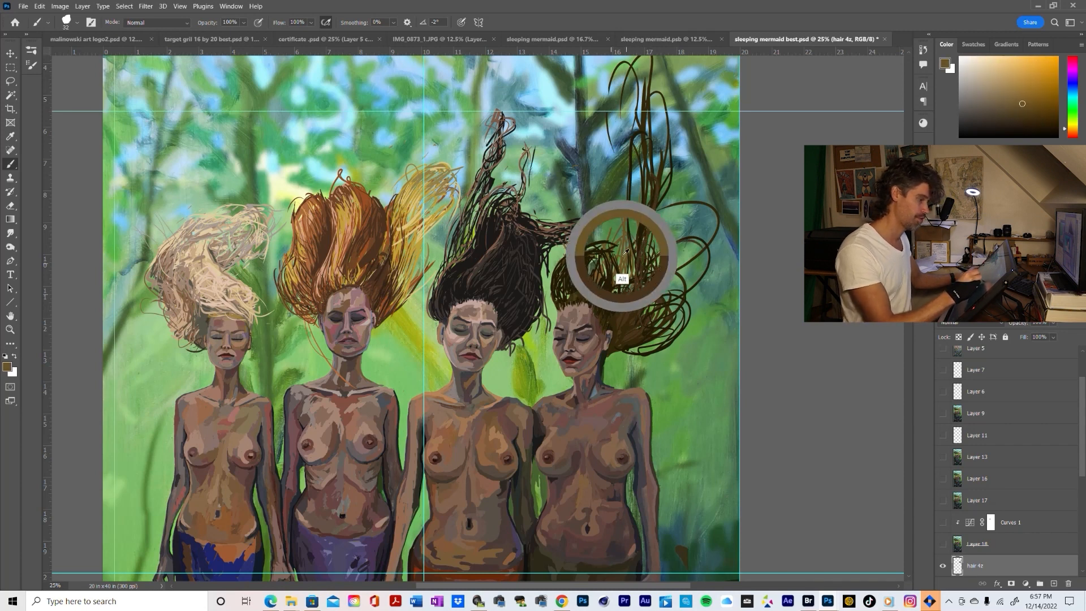
{"action": "left_click_drag", "start_coordinate": [630, 249], "coordinate": [635, 173]}
{"action": "mouse_move", "coordinate": [639, 229]}
{"action": "left_mouse_down"}
{"action": "mouse_move", "coordinate": [654, 205]}
{"action": "mouse_move", "coordinate": [611, 207]}
{"action": "mouse_move", "coordinate": [616, 223]}
{"action": "mouse_move", "coordinate": [609, 210]}
{"action": "left_mouse_up"}
Sample the near-black brown and brush dark strands down the tall loops and along the underside of the side curls
{"action": "left_click", "coordinate": [634, 182], "text": "alt"}
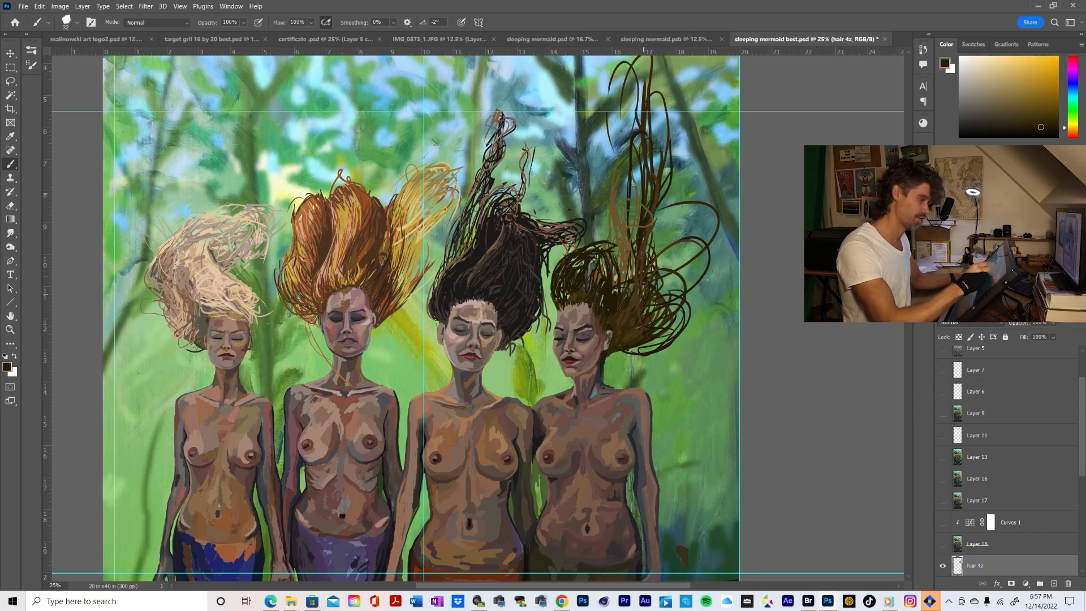
{"action": "left_click_drag", "start_coordinate": [624, 174], "coordinate": [615, 259]}
{"action": "mouse_move", "coordinate": [612, 192]}
{"action": "left_mouse_down"}
{"action": "mouse_move", "coordinate": [621, 246]}
{"action": "mouse_move", "coordinate": [617, 153]}
{"action": "mouse_move", "coordinate": [610, 243]}
{"action": "mouse_move", "coordinate": [628, 278]}
{"action": "left_mouse_up"}
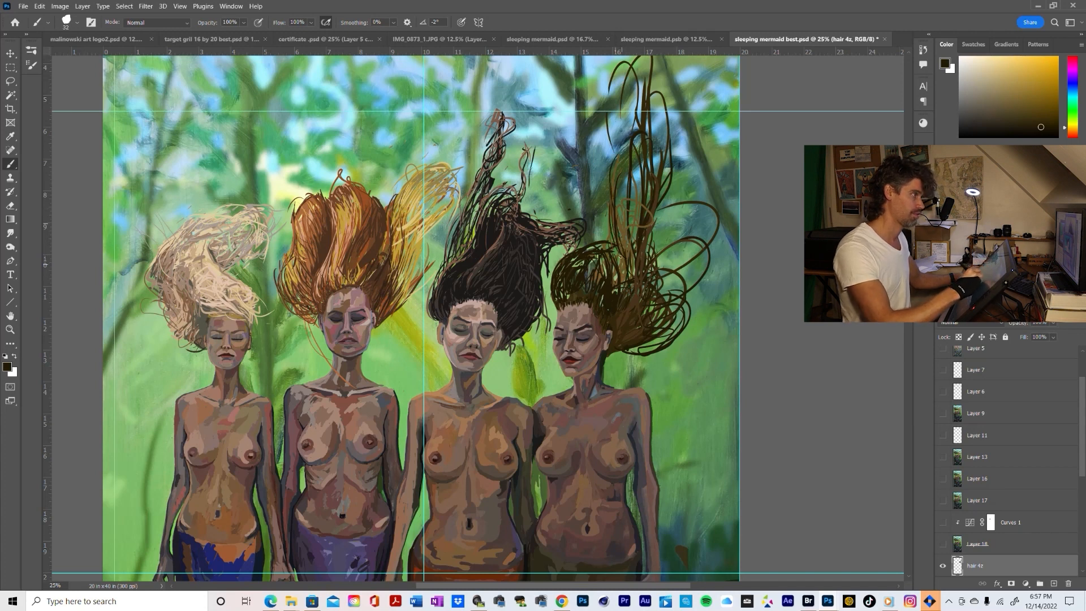
{"action": "mouse_move", "coordinate": [620, 242]}
{"action": "left_mouse_down"}
{"action": "mouse_move", "coordinate": [623, 282]}
{"action": "mouse_move", "coordinate": [637, 299]}
{"action": "mouse_move", "coordinate": [634, 285]}
{"action": "left_mouse_up"}
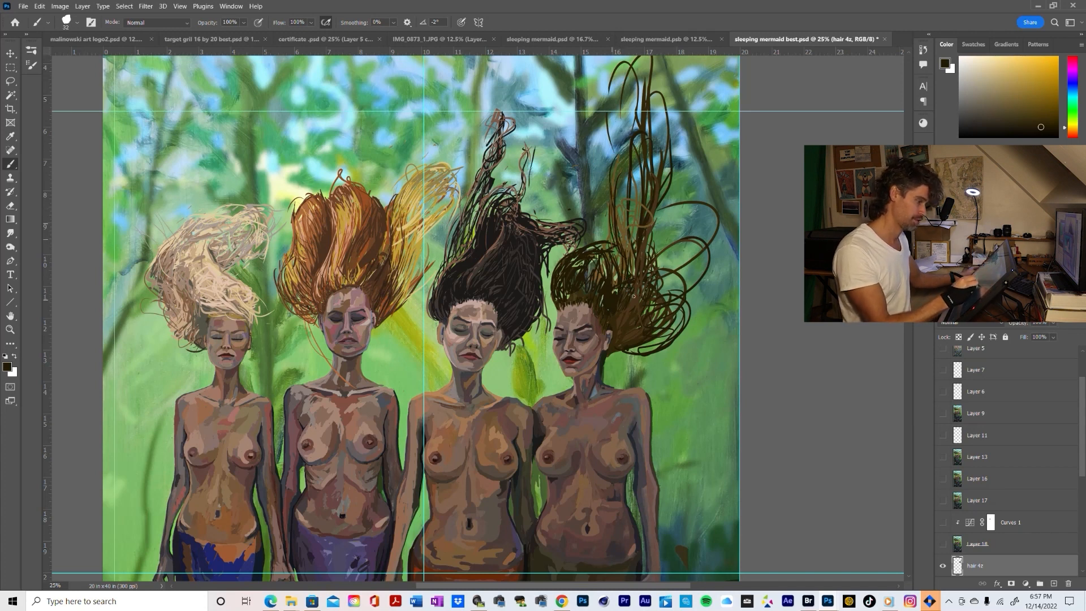
{"action": "mouse_move", "coordinate": [616, 359]}
{"action": "left_mouse_down"}
{"action": "mouse_move", "coordinate": [663, 337]}
{"action": "mouse_move", "coordinate": [656, 321]}
{"action": "left_mouse_up"}
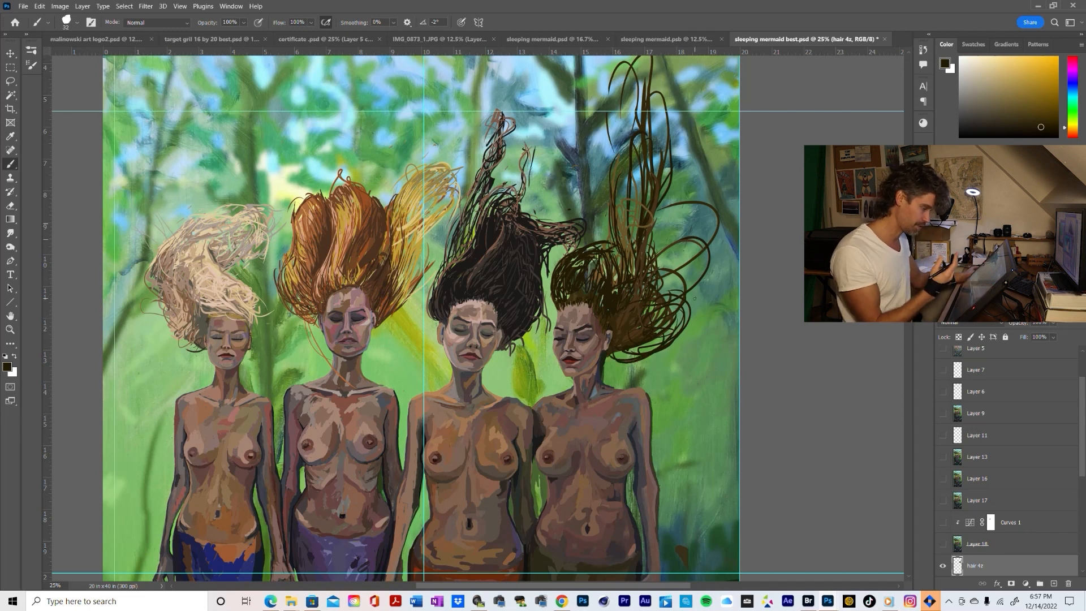
Brush sampled medium brown strands into the rightmost mermaid's side curls and dark olive-brown strands over her crown
{"action": "left_click", "coordinate": [628, 285], "text": "alt"}
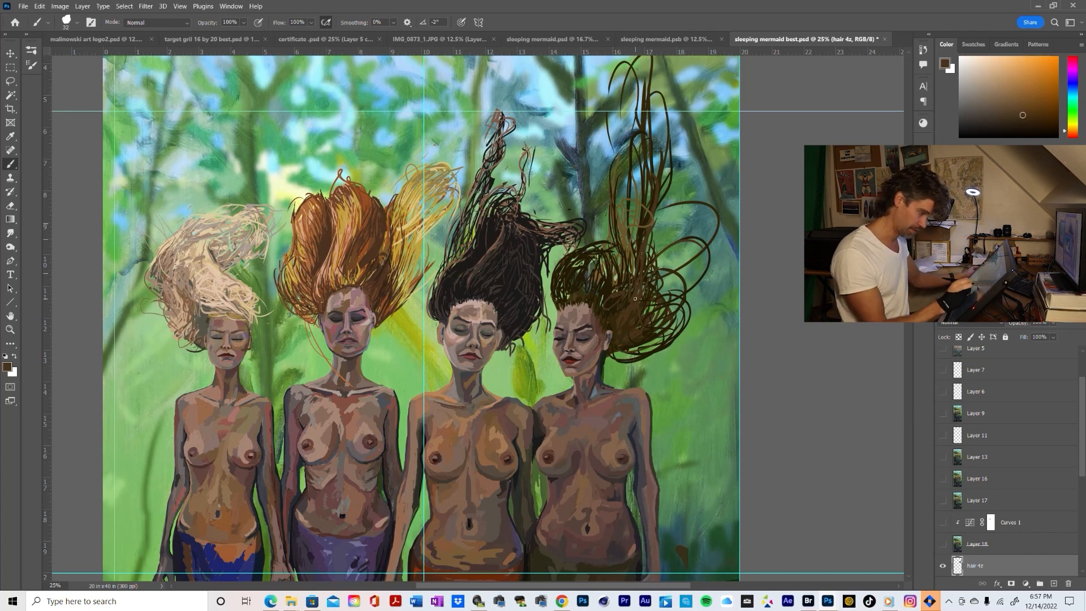
{"action": "left_click_drag", "start_coordinate": [630, 336], "coordinate": [663, 341]}
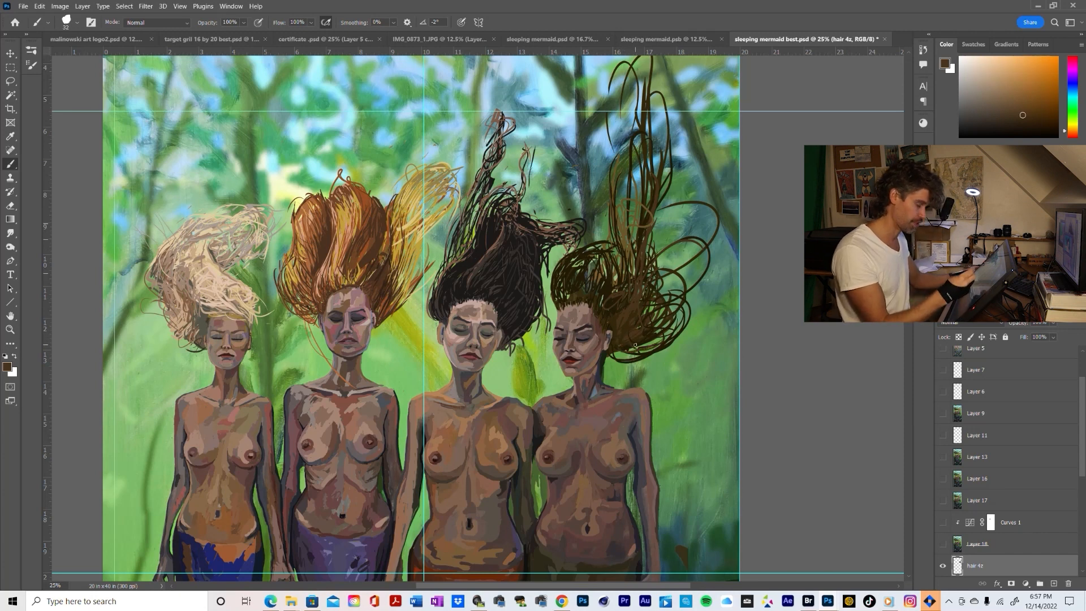
{"action": "left_click", "coordinate": [570, 302], "text": "alt"}
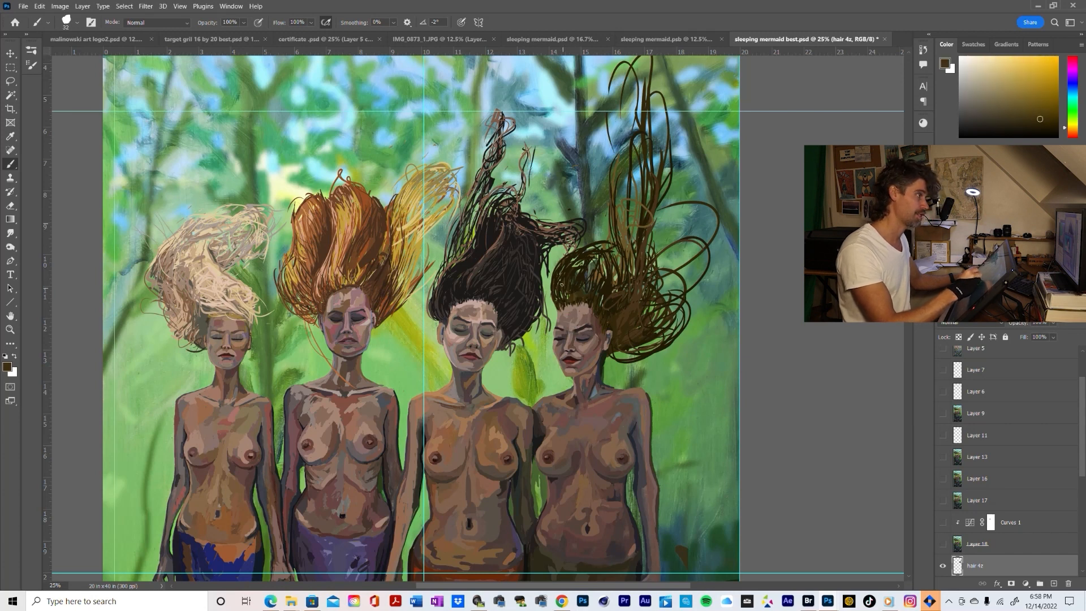
{"action": "mouse_move", "coordinate": [556, 292]}
{"action": "left_mouse_down"}
{"action": "mouse_move", "coordinate": [564, 259]}
{"action": "mouse_move", "coordinate": [598, 260]}
{"action": "left_mouse_up"}
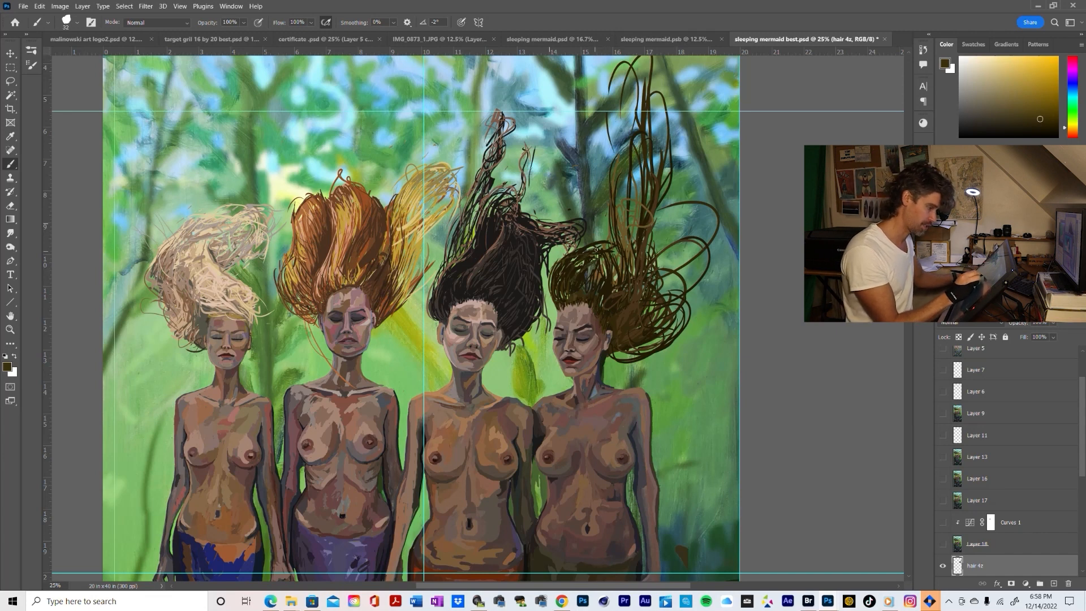
Erase overhanging strands at the crown's upper edge and rework the area with sampled golden-brown and near-black brown strands
{"action": "key", "text": "e"}
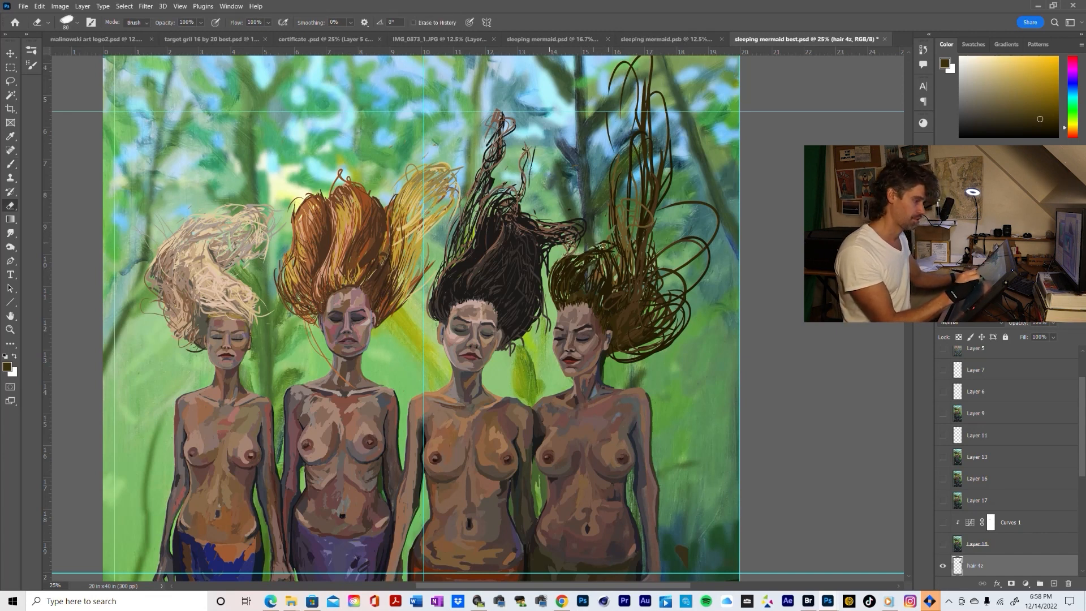
{"action": "left_click_drag", "start_coordinate": [573, 256], "coordinate": [560, 260]}
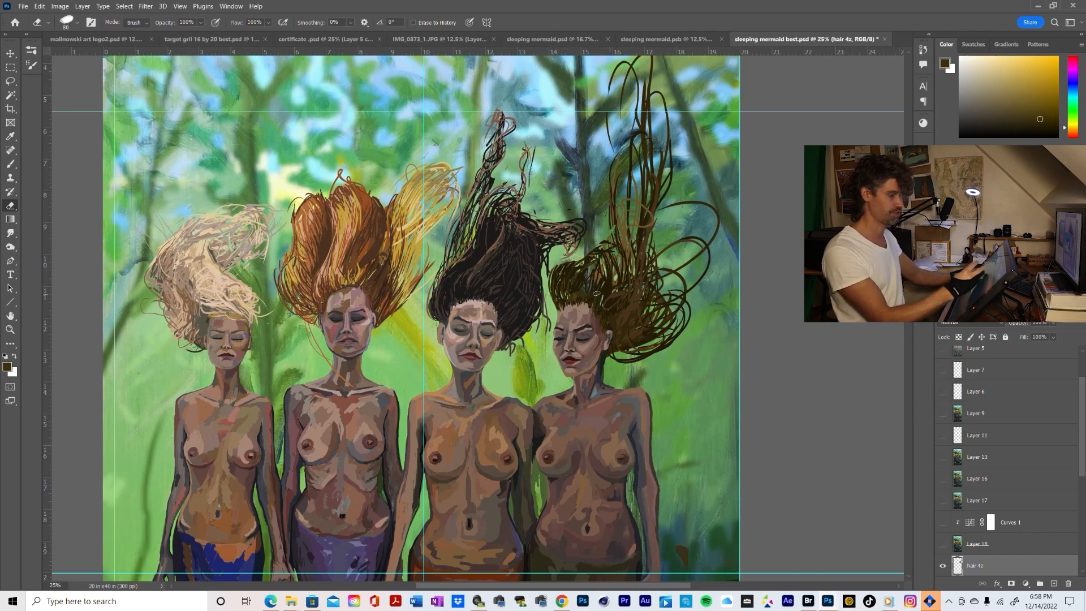
{"action": "key", "text": "b"}
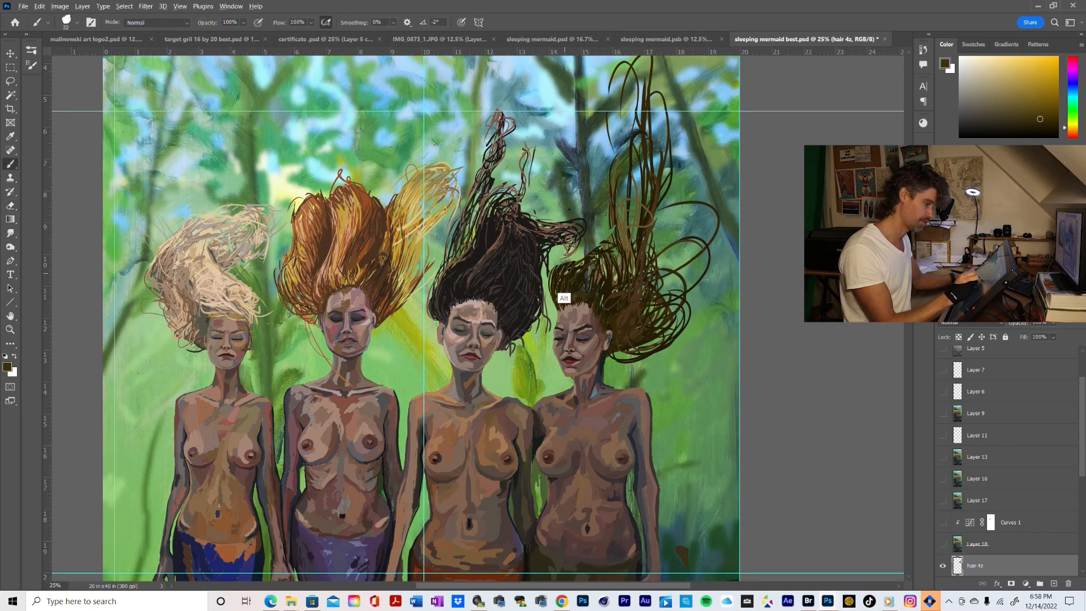
{"action": "left_click", "coordinate": [562, 300], "text": "alt"}
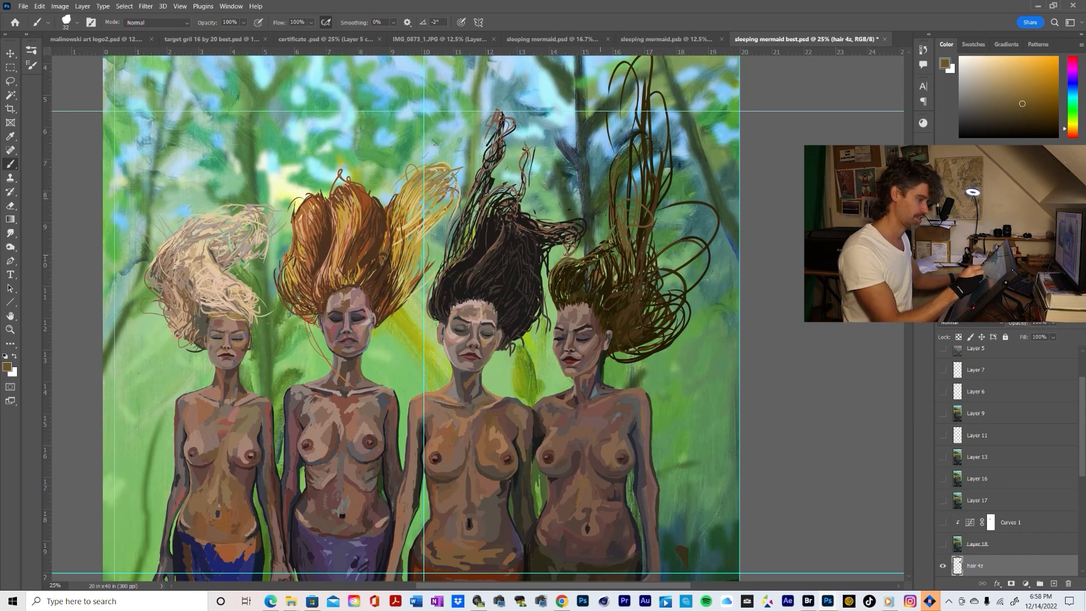
{"action": "left_click", "coordinate": [612, 237], "text": "alt"}
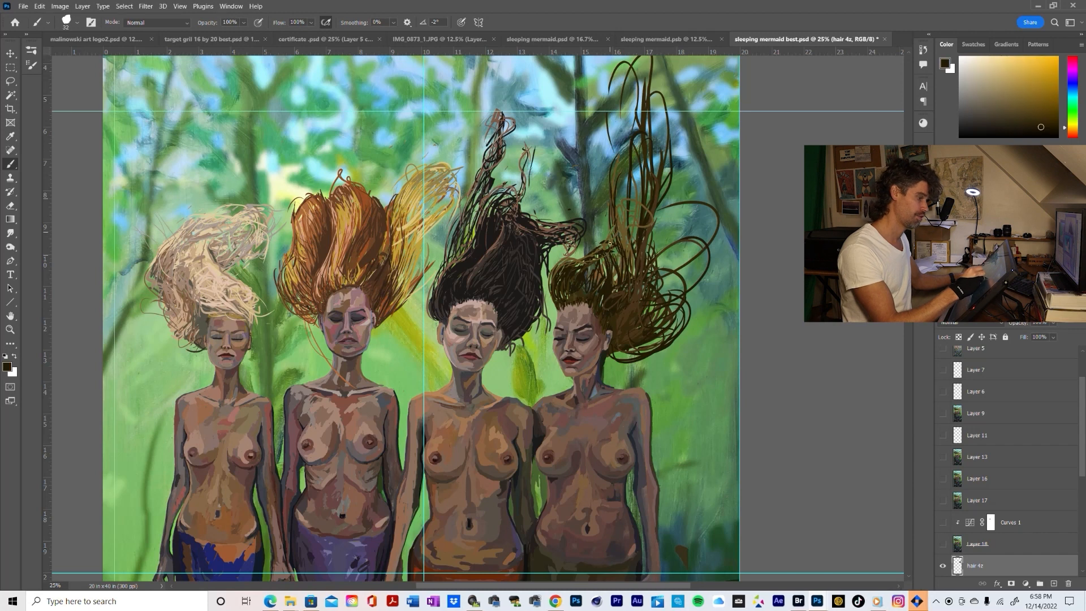
{"action": "left_click_drag", "start_coordinate": [587, 259], "coordinate": [597, 273]}
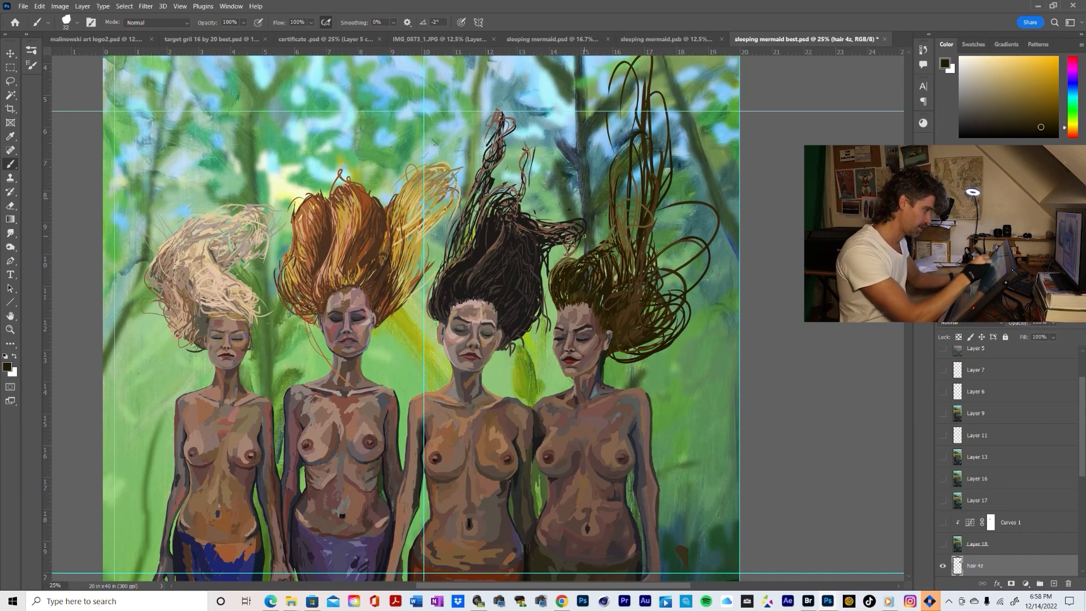
Sample the crown's olive tone, shift it to a lighter golden olive-brown, and brush highlight strands along the crown's outer edge
{"action": "left_click", "coordinate": [568, 262], "text": "alt"}
{"action": "left_click", "coordinate": [702, 214], "text": "alt"}
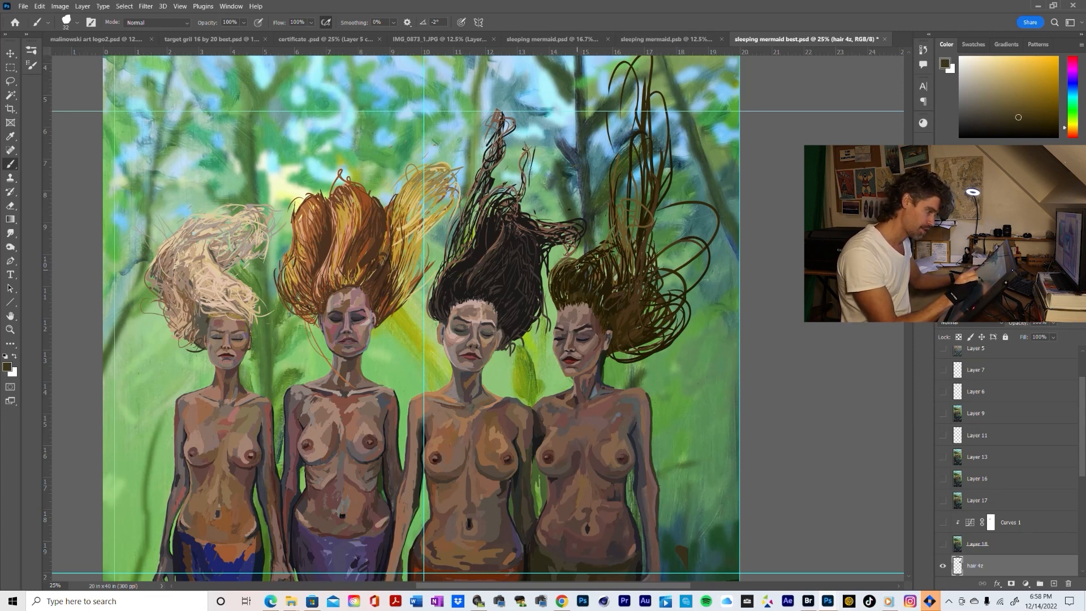
{"action": "left_click", "coordinate": [1012, 111]}
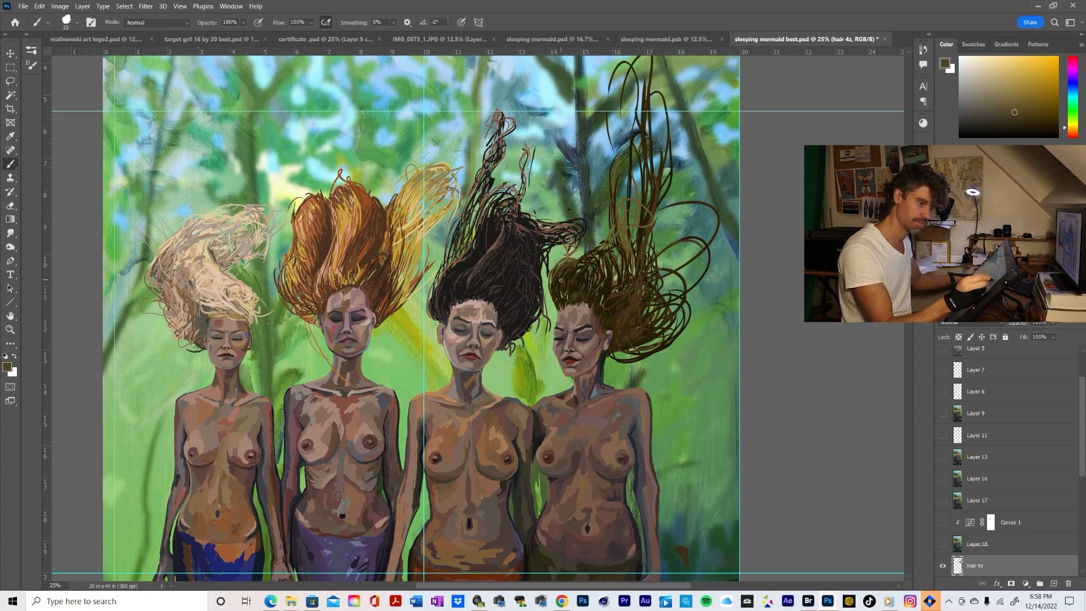
{"action": "left_click", "coordinate": [1022, 106]}
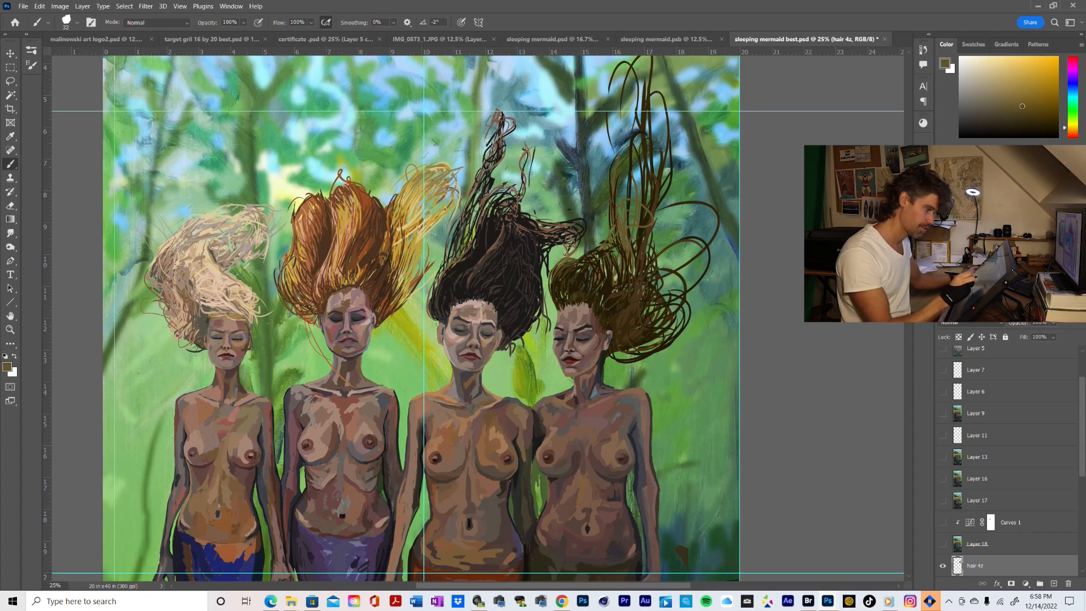
{"action": "left_click", "coordinate": [571, 263], "text": "alt"}
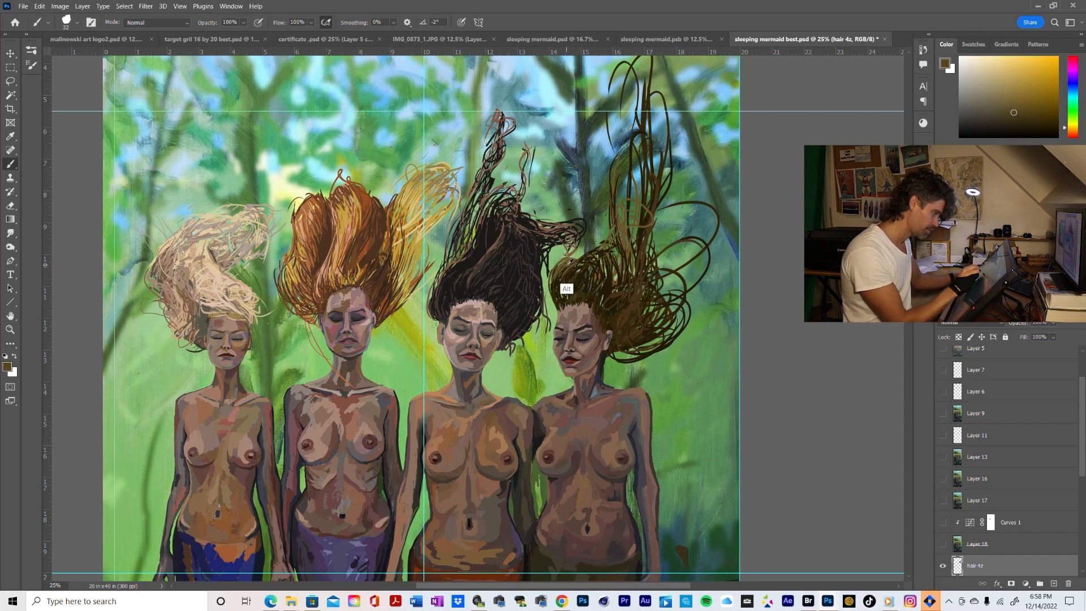
Sample comparison tones from the second and third mermaids and the rightmost crown, finishing on the crown's olive-brown
{"action": "left_click", "coordinate": [340, 285], "text": "alt"}
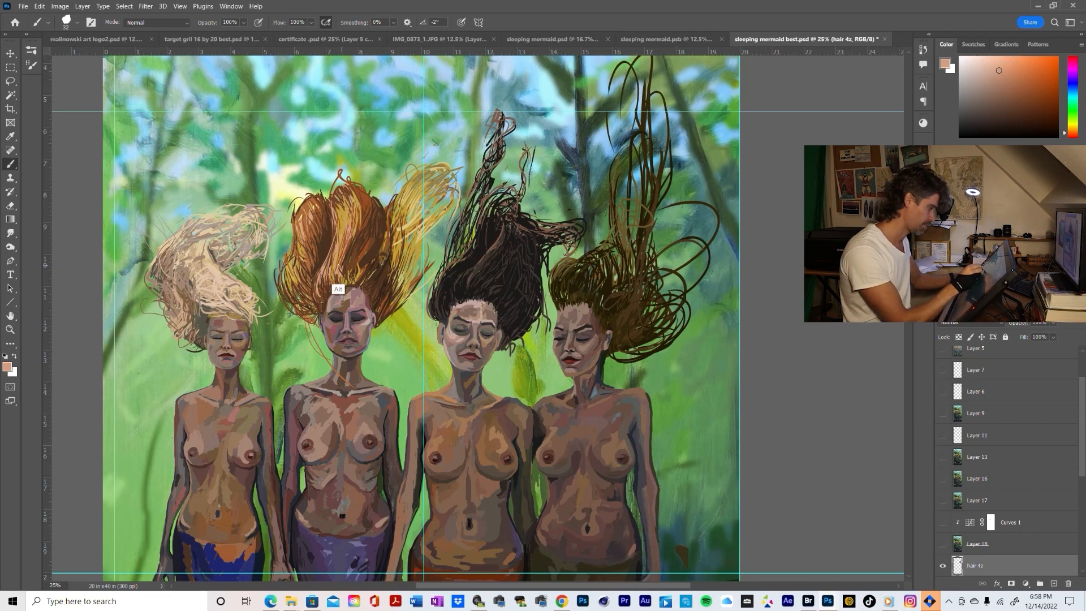
{"action": "left_click", "coordinate": [567, 264], "text": "alt"}
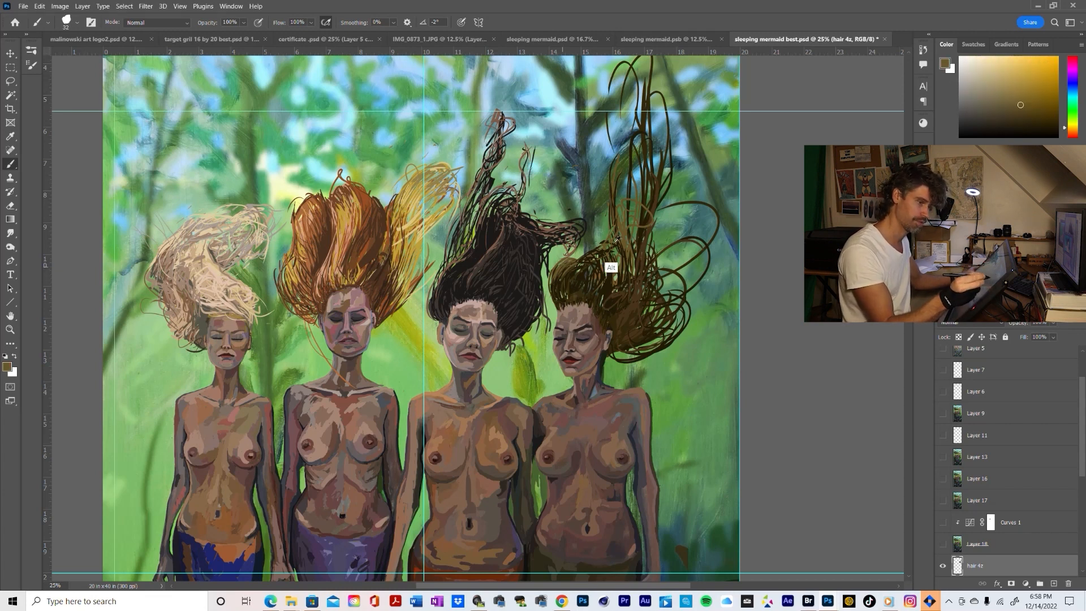
{"action": "left_click", "coordinate": [498, 244], "text": "alt"}
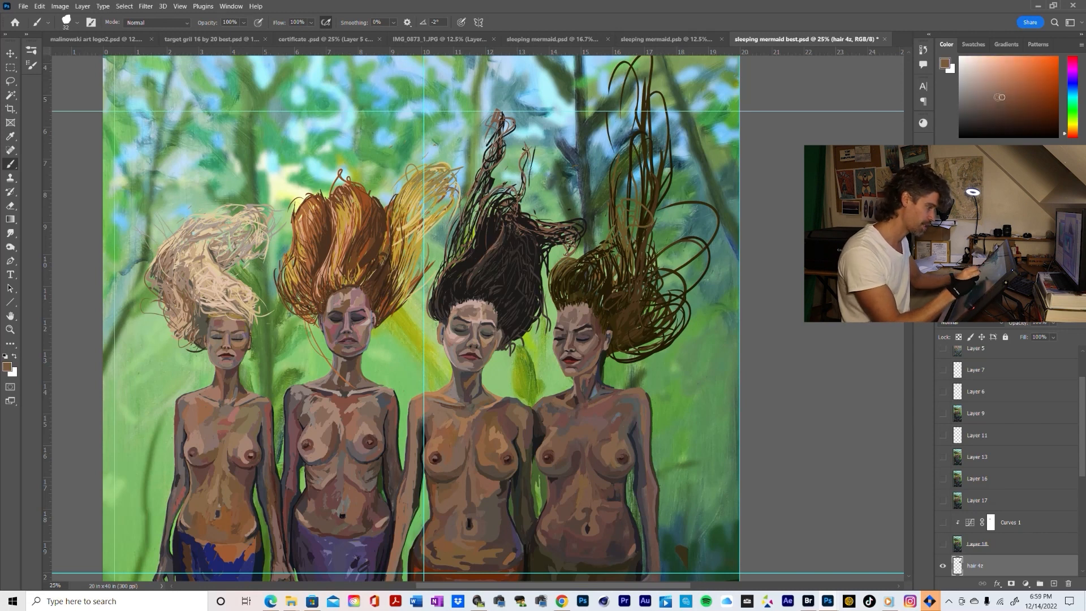
{"action": "left_click", "coordinate": [484, 257], "text": "alt"}
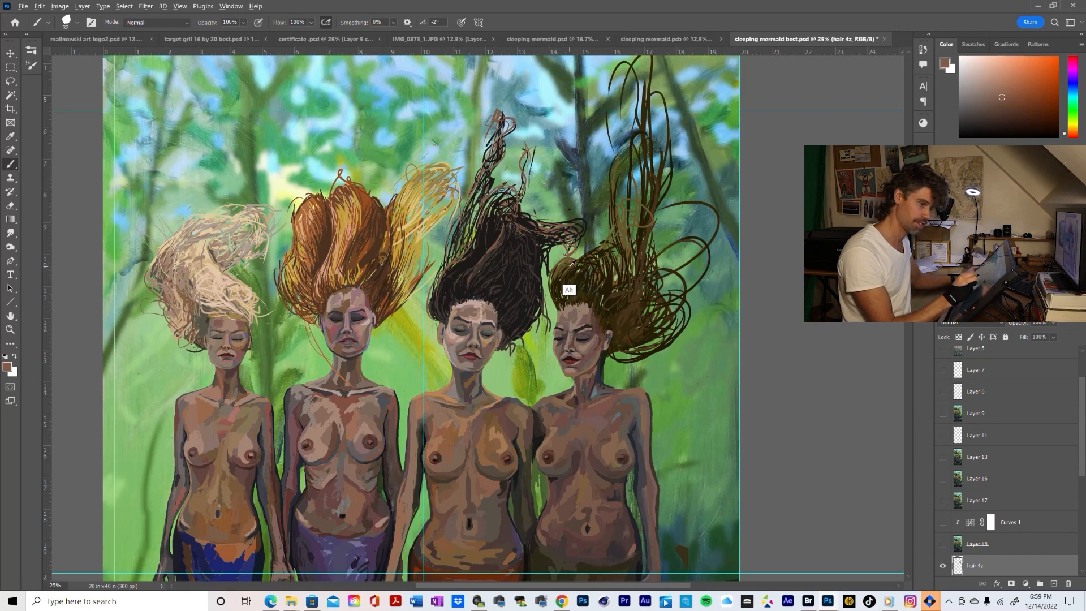
{"action": "left_click", "coordinate": [586, 256], "text": "alt"}
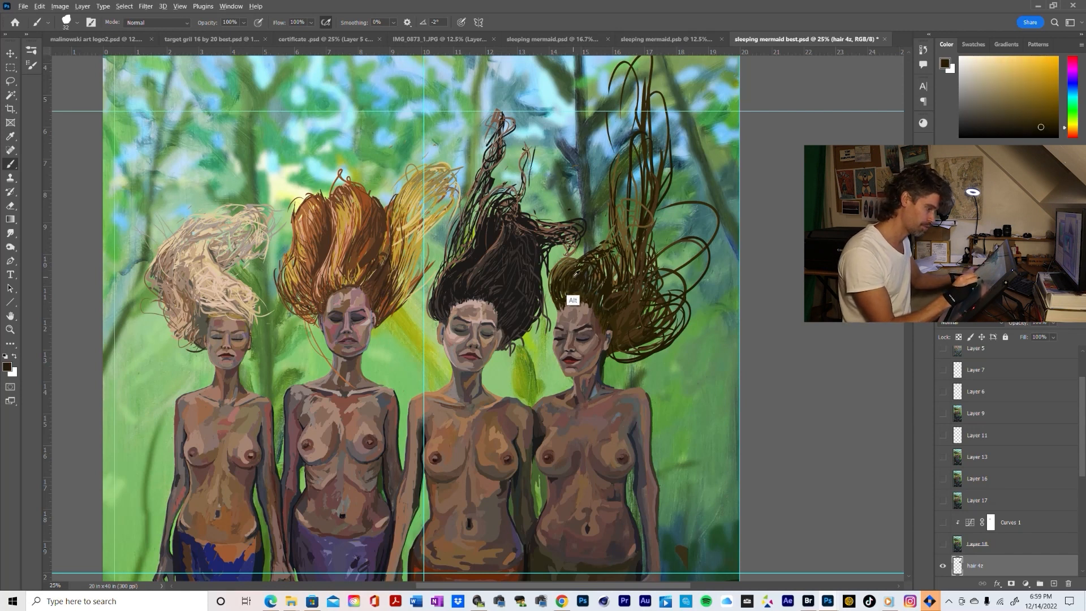
{"action": "left_click", "coordinate": [578, 275], "text": "alt"}
{"action": "left_click", "coordinate": [568, 288], "text": "alt"}
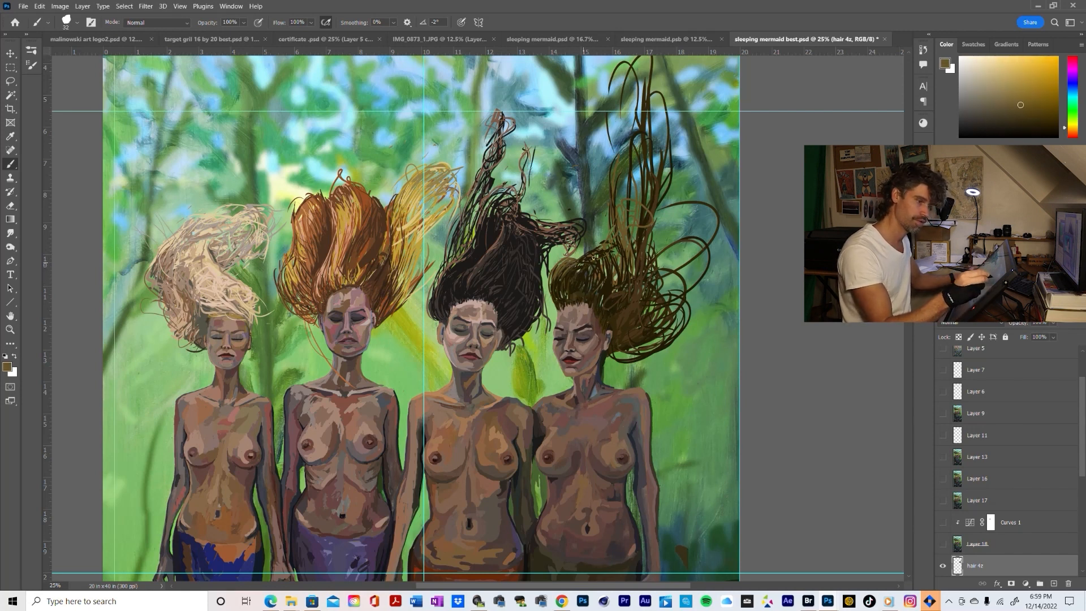
Lighten the olive-brown and brush highlight strands over the crown, adding sampled near-black strands along the underside of the side curls
{"action": "left_click", "coordinate": [1010, 93]}
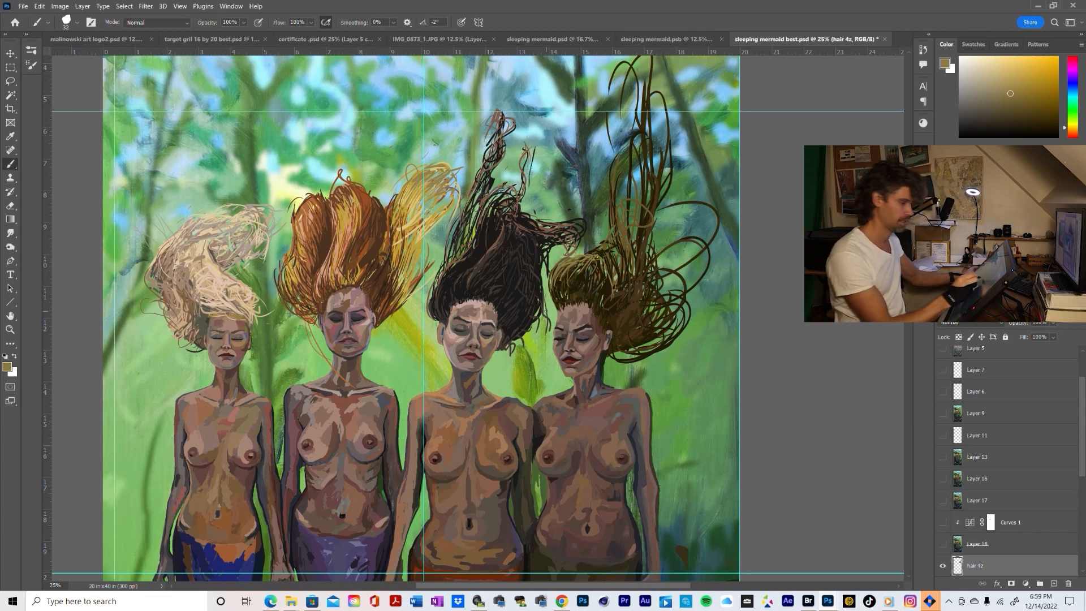
{"action": "left_click", "coordinate": [577, 307], "text": "alt"}
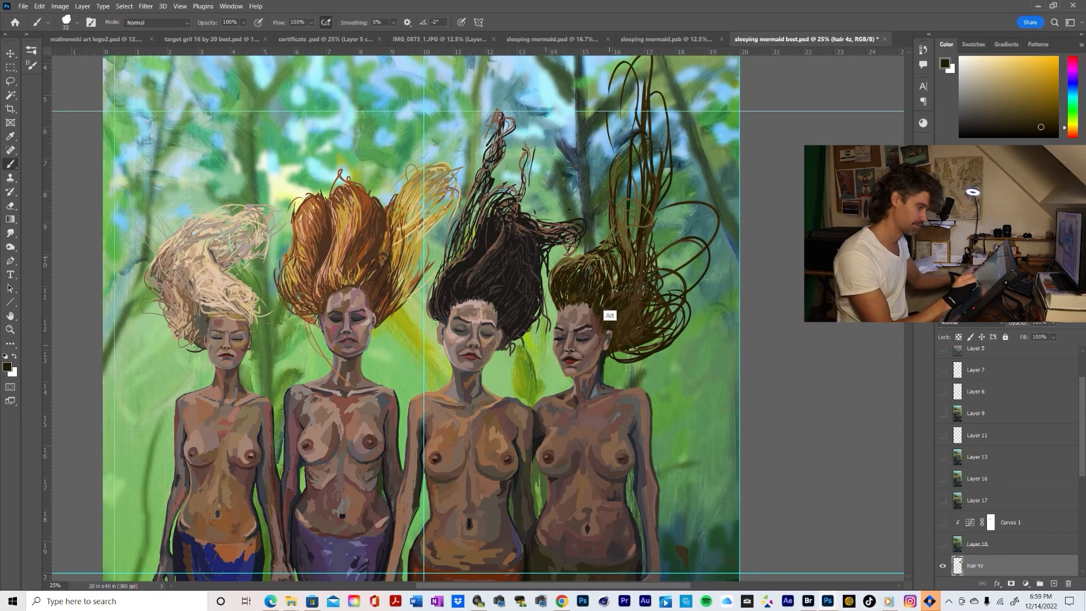
{"action": "left_click", "coordinate": [610, 303], "text": "alt"}
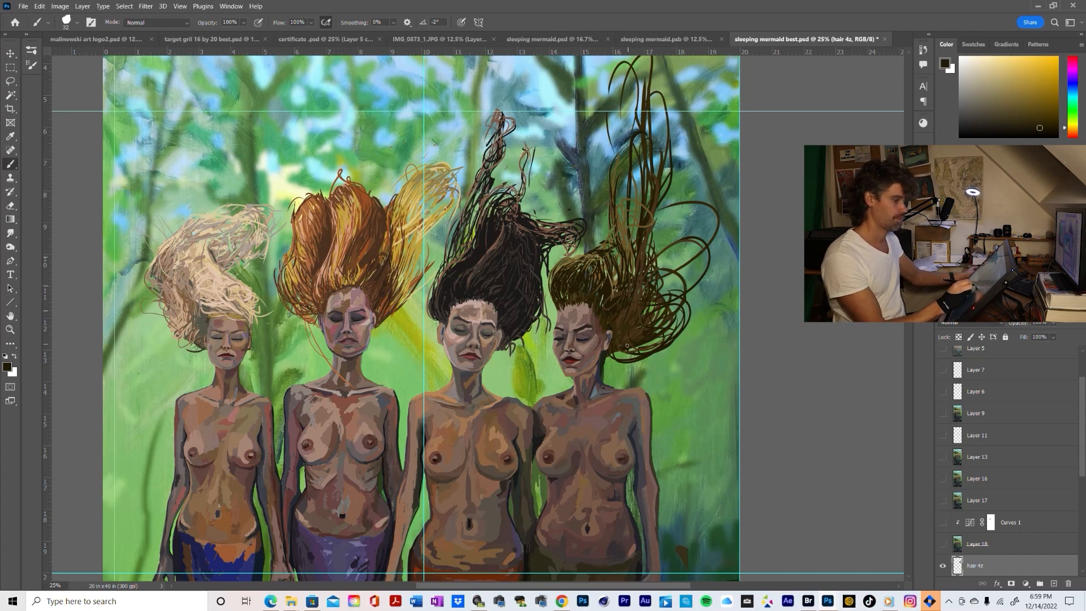
{"action": "left_click_drag", "start_coordinate": [621, 349], "coordinate": [616, 354]}
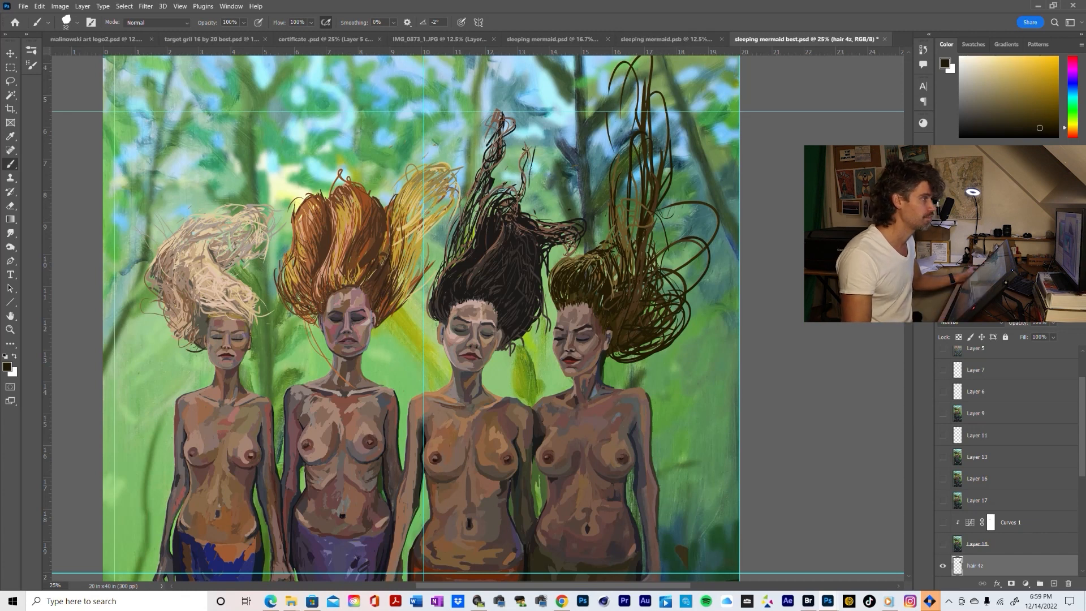
Consult the reference photo of the woman's floating underwater hair and examine the rightmost mermaid's hair shape against the whole painting
{"action": "left_click_drag", "start_coordinate": [659, 1], "coordinate": [603, 308]}
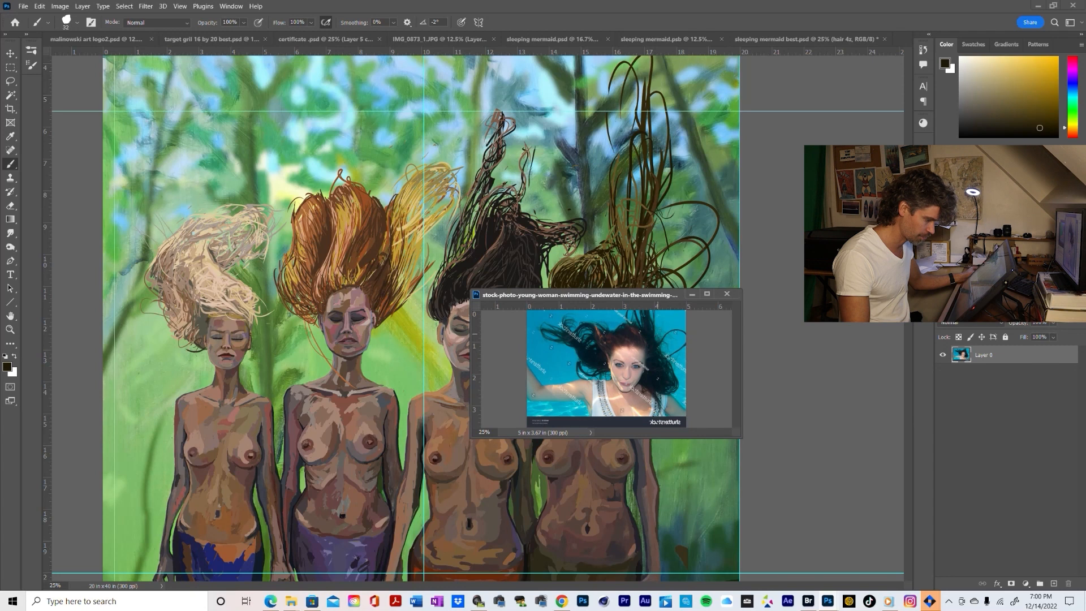
{"action": "left_click_drag", "start_coordinate": [600, 295], "coordinate": [702, 0]}
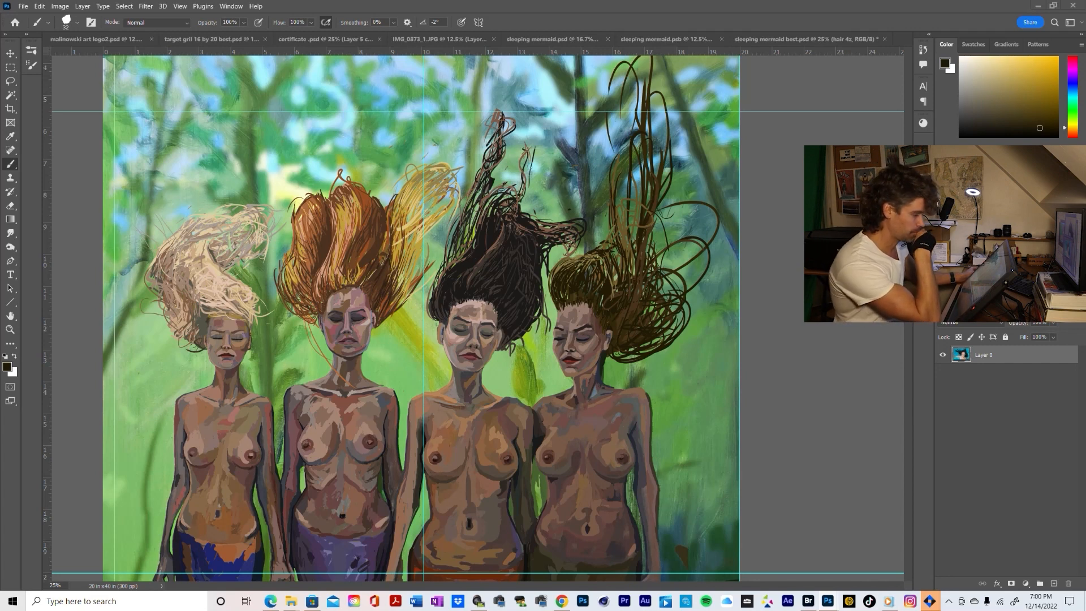
{"action": "key", "text": "z"}
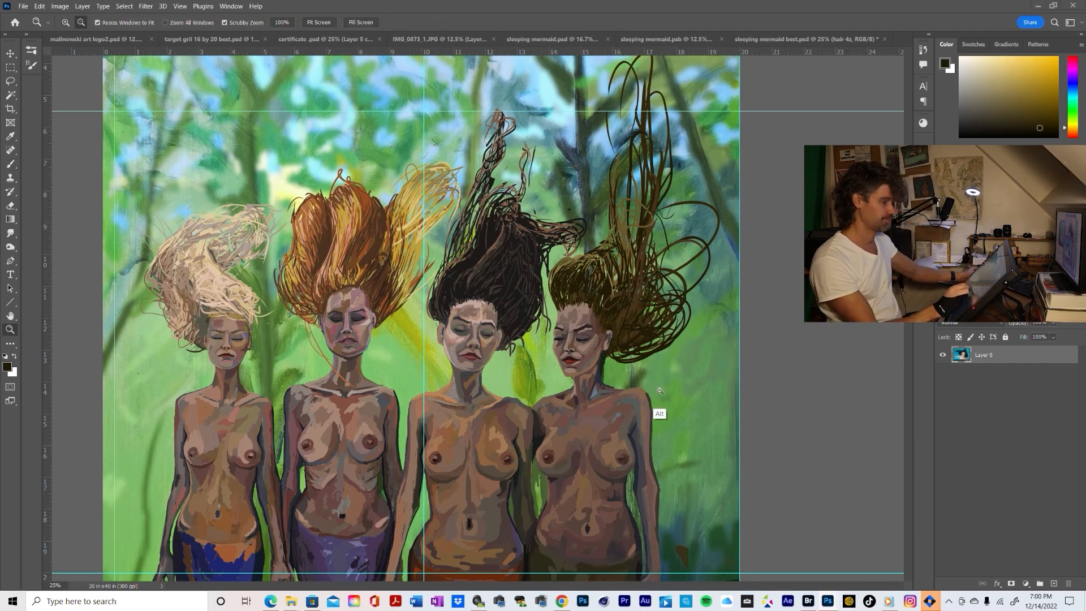
{"action": "left_click", "coordinate": [659, 390], "text": "alt"}
{"action": "left_click", "coordinate": [660, 391], "text": "alt"}
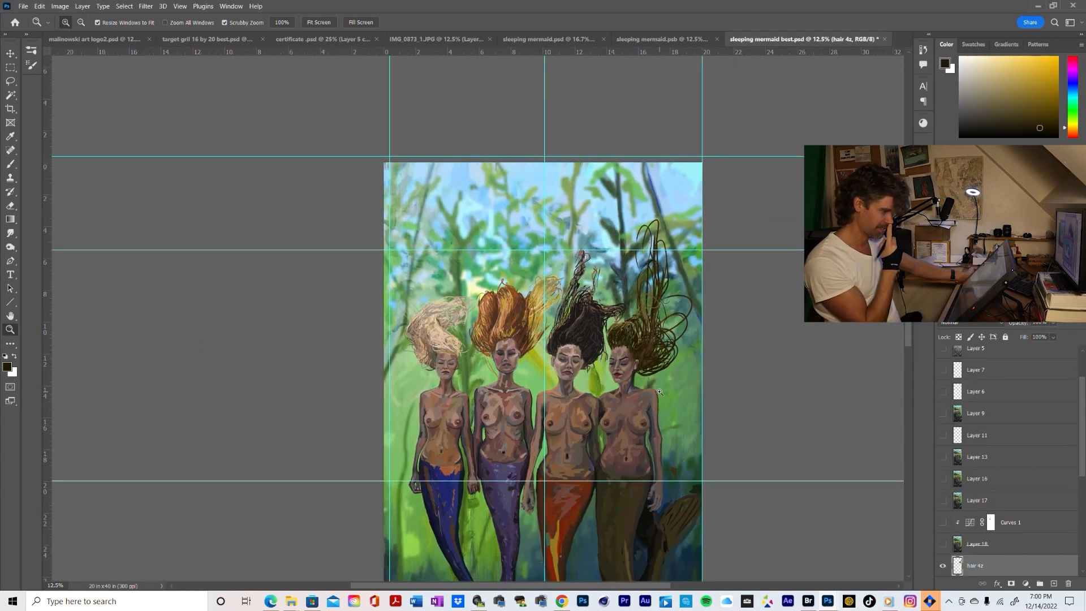
{"action": "left_click", "coordinate": [681, 414], "text": "alt"}
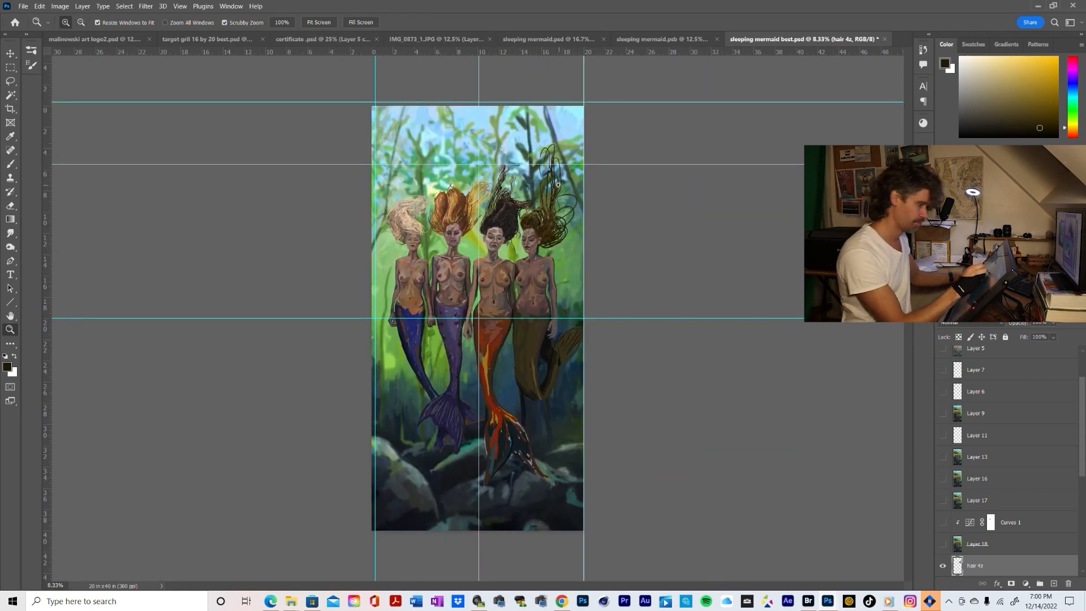
{"action": "left_click", "coordinate": [566, 201]}
{"action": "left_click", "coordinate": [566, 201]}
{"action": "left_click", "coordinate": [566, 201]}
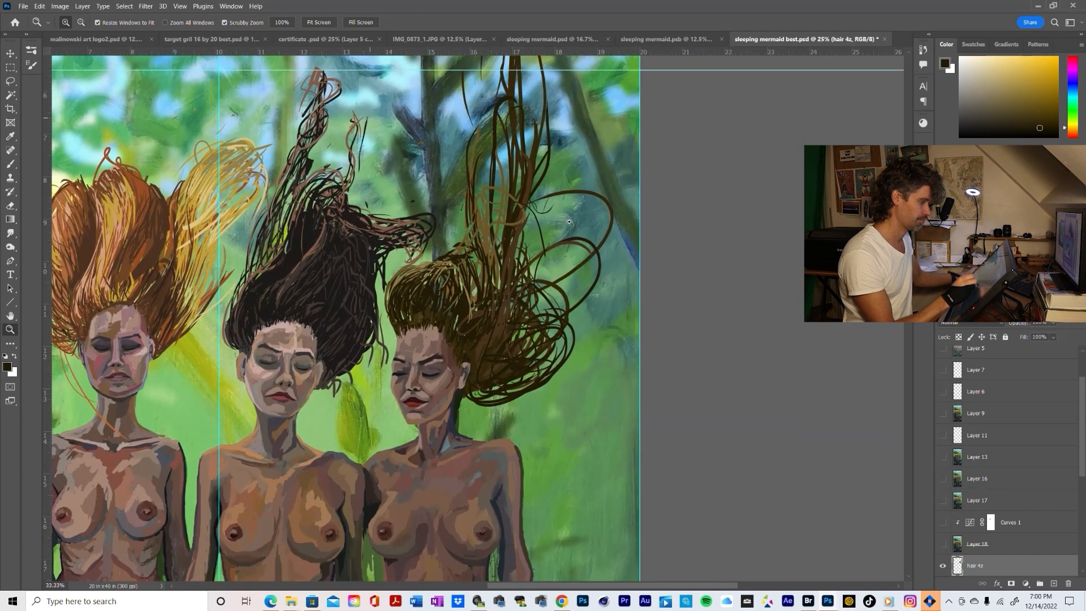
{"action": "left_click_drag", "start_coordinate": [566, 221], "coordinate": [604, 325]}
{"action": "key", "text": "b"}
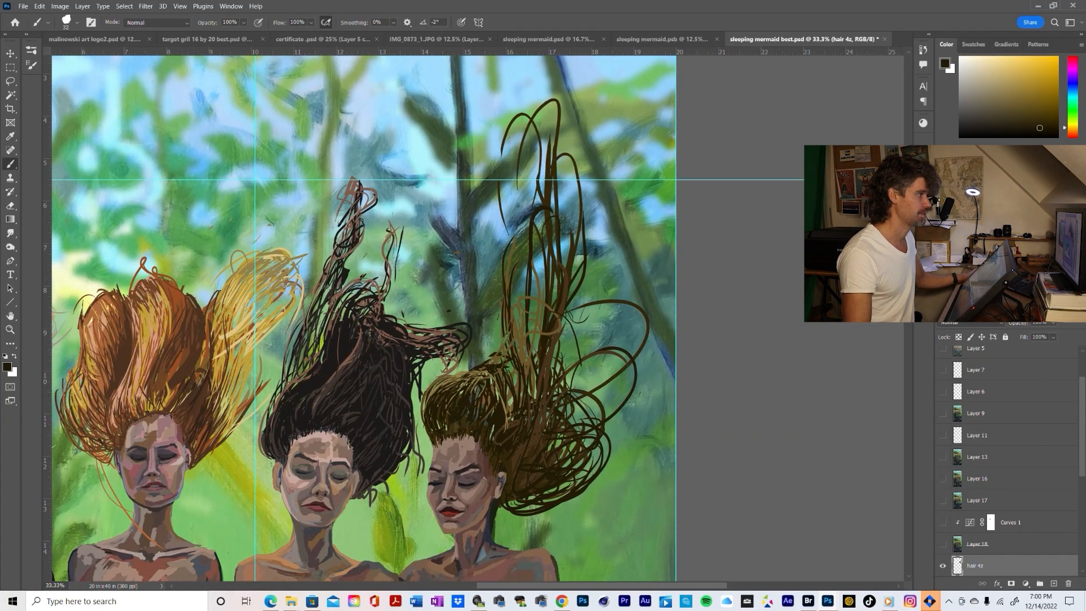
{"action": "left_click_drag", "start_coordinate": [537, 0], "coordinate": [846, 0]}
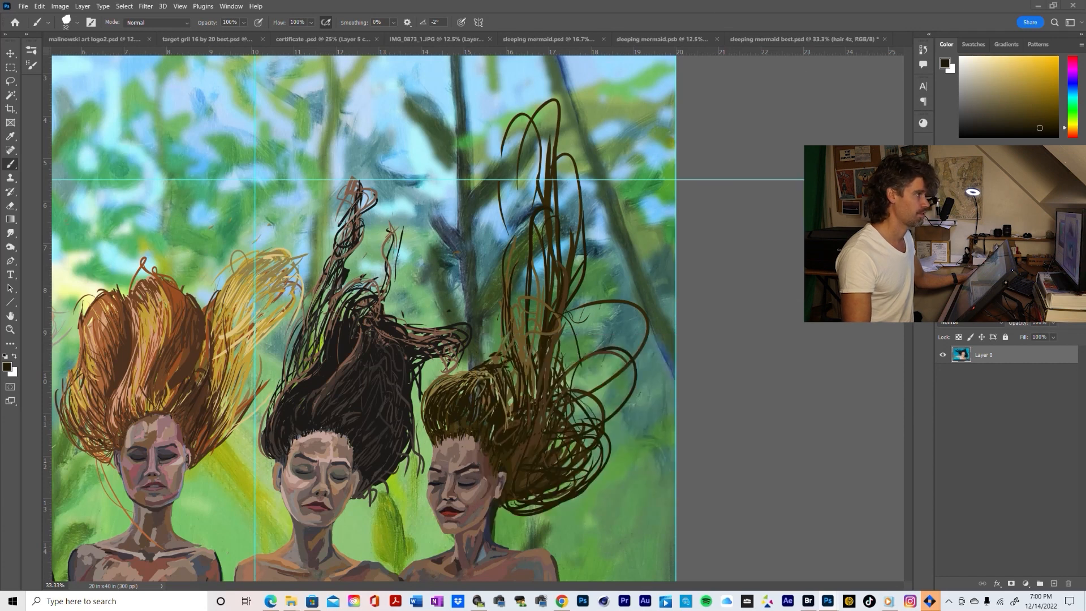
Erase the tall loops rising above the rightmost mermaid's head on the hair 4z layer, shortening the upright hair
{"action": "key", "text": "e"}
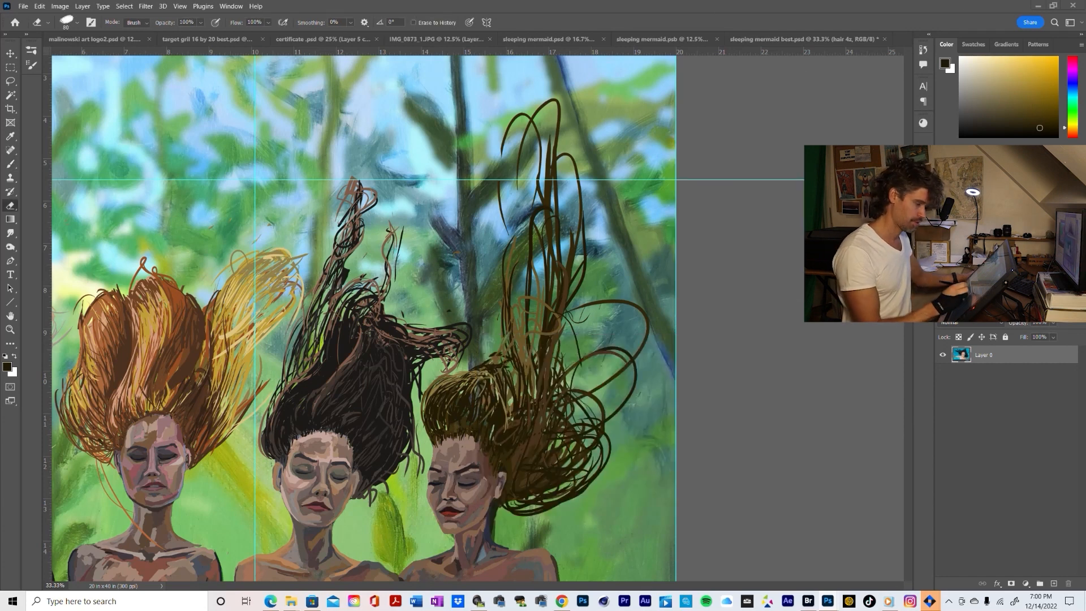
{"action": "left_click", "coordinate": [601, 424]}
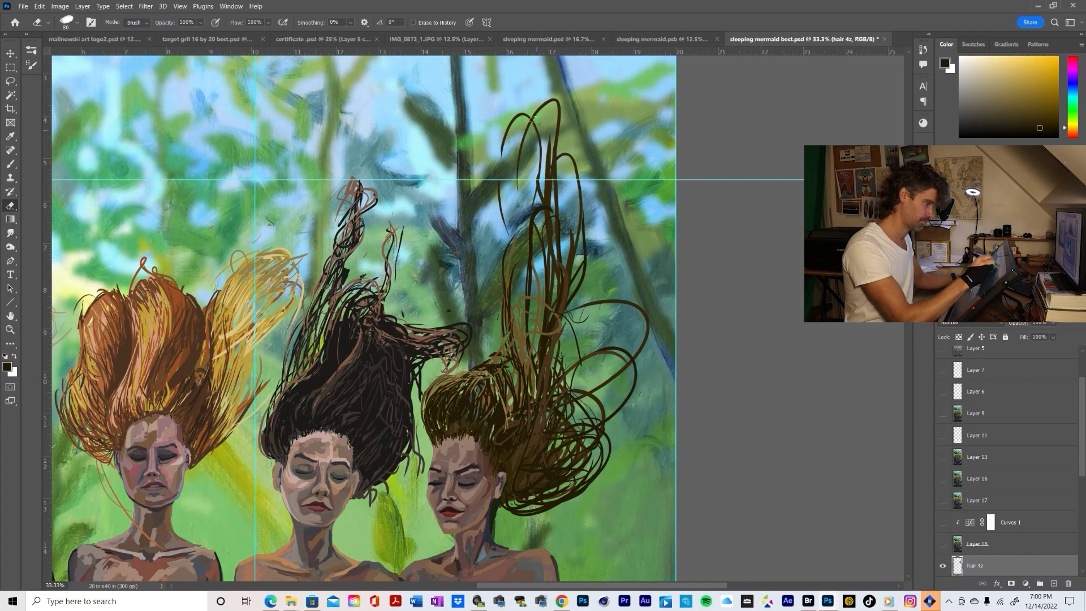
{"action": "mouse_move", "coordinate": [534, 120]}
{"action": "left_mouse_down"}
{"action": "mouse_move", "coordinate": [496, 224]}
{"action": "mouse_move", "coordinate": [512, 122]}
{"action": "mouse_move", "coordinate": [548, 190]}
{"action": "mouse_move", "coordinate": [547, 266]}
{"action": "left_mouse_up"}
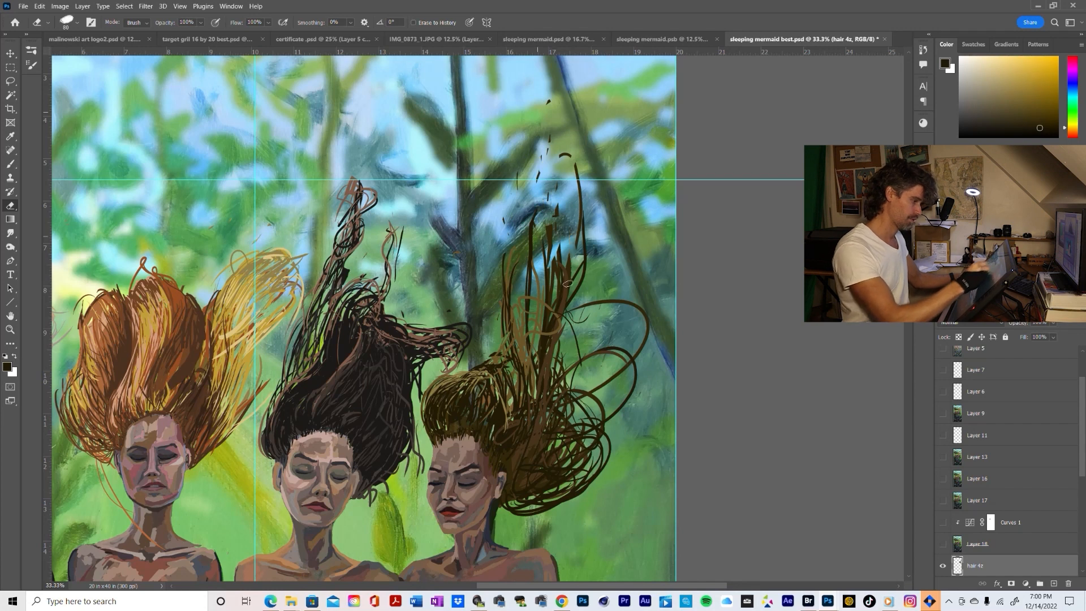
{"action": "mouse_move", "coordinate": [541, 157]}
{"action": "left_mouse_down"}
{"action": "mouse_move", "coordinate": [537, 212]}
{"action": "mouse_move", "coordinate": [573, 243]}
{"action": "left_mouse_up"}
{"action": "left_click_drag", "start_coordinate": [582, 195], "coordinate": [584, 231]}
{"action": "mouse_move", "coordinate": [548, 102]}
{"action": "left_mouse_down"}
{"action": "mouse_move", "coordinate": [546, 144]}
{"action": "mouse_move", "coordinate": [538, 141]}
{"action": "mouse_move", "coordinate": [506, 234]}
{"action": "mouse_move", "coordinate": [498, 340]}
{"action": "mouse_move", "coordinate": [556, 210]}
{"action": "mouse_move", "coordinate": [540, 295]}
{"action": "left_mouse_up"}
{"action": "mouse_move", "coordinate": [549, 233]}
{"action": "left_mouse_down"}
{"action": "mouse_move", "coordinate": [543, 283]}
{"action": "mouse_move", "coordinate": [573, 290]}
{"action": "mouse_move", "coordinate": [569, 299]}
{"action": "left_mouse_up"}
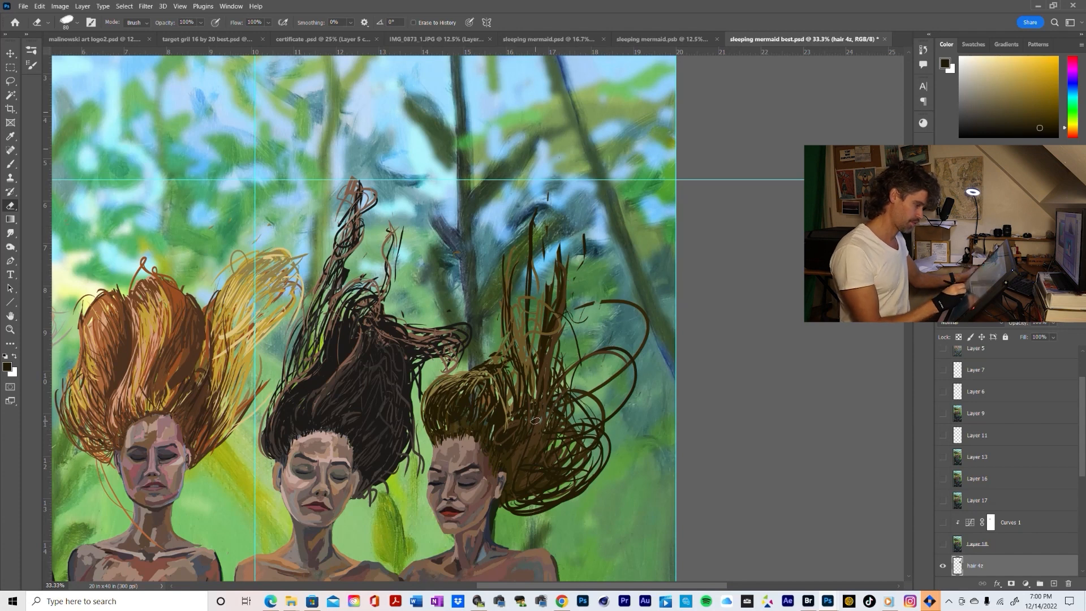
Sample the dark brown and brush shorter upright strands with curved tips where the tall loops were cut back
{"action": "key", "text": "b"}
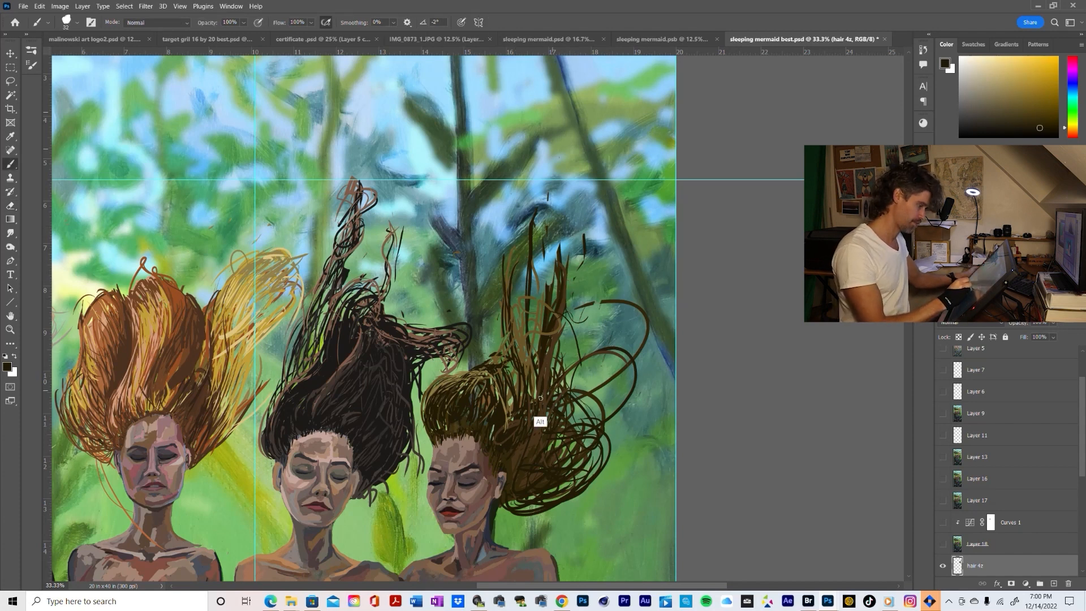
{"action": "left_click", "coordinate": [541, 405], "text": "alt"}
{"action": "mouse_move", "coordinate": [544, 381]}
{"action": "left_mouse_down"}
{"action": "mouse_move", "coordinate": [549, 249]}
{"action": "mouse_move", "coordinate": [532, 327]}
{"action": "left_mouse_up"}
{"action": "mouse_move", "coordinate": [542, 323]}
{"action": "left_mouse_down"}
{"action": "mouse_move", "coordinate": [544, 295]}
{"action": "mouse_move", "coordinate": [513, 288]}
{"action": "mouse_move", "coordinate": [510, 242]}
{"action": "mouse_move", "coordinate": [504, 286]}
{"action": "left_mouse_up"}
{"action": "mouse_move", "coordinate": [553, 237]}
{"action": "left_mouse_down"}
{"action": "mouse_move", "coordinate": [576, 273]}
{"action": "mouse_move", "coordinate": [612, 255]}
{"action": "left_mouse_up"}
{"action": "left_click_drag", "start_coordinate": [544, 257], "coordinate": [587, 250]}
{"action": "left_click_drag", "start_coordinate": [558, 303], "coordinate": [554, 248]}
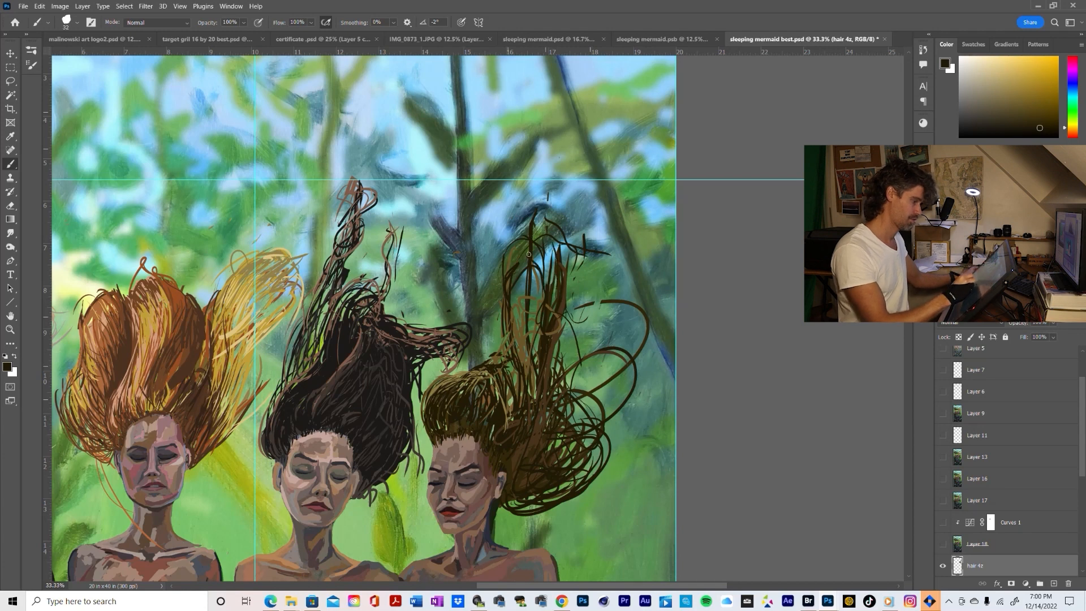
Sample a golden olive-brown and brush lighter strands through the upright locks, with a loose loop along their outer side
{"action": "left_click", "coordinate": [520, 359], "text": "alt"}
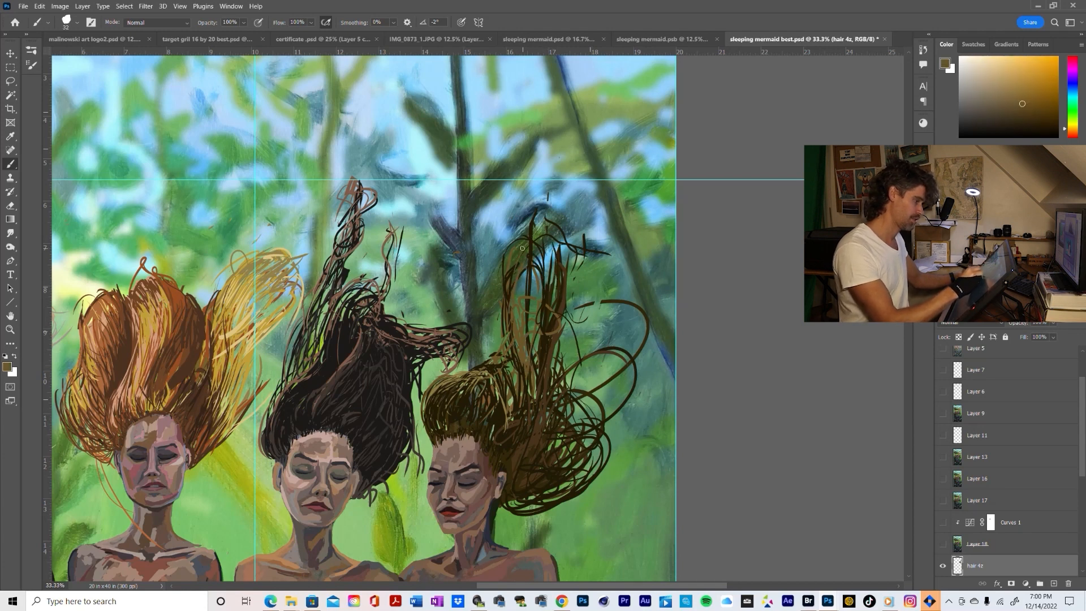
{"action": "left_click_drag", "start_coordinate": [528, 262], "coordinate": [525, 285]}
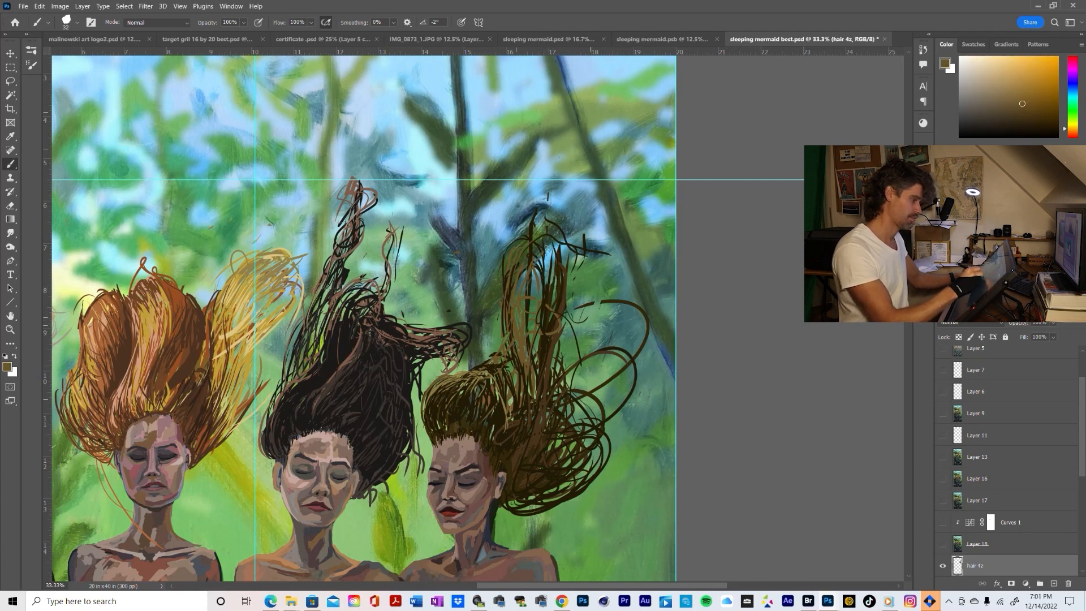
{"action": "mouse_move", "coordinate": [538, 239]}
{"action": "left_mouse_down"}
{"action": "mouse_move", "coordinate": [515, 266]}
{"action": "mouse_move", "coordinate": [564, 259]}
{"action": "left_mouse_up"}
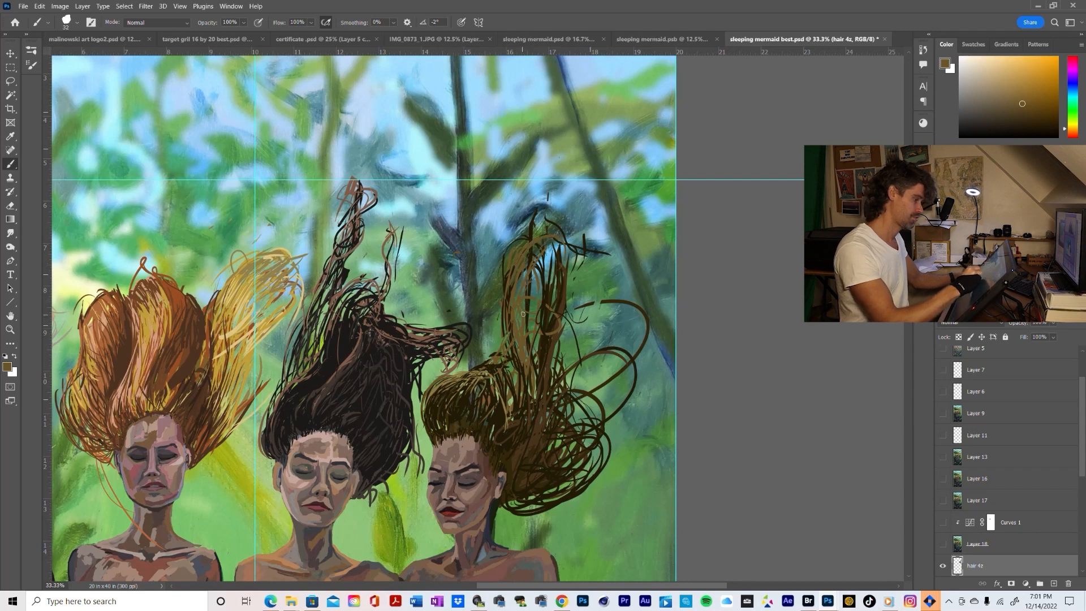
{"action": "left_click_drag", "start_coordinate": [493, 249], "coordinate": [512, 304]}
Check the hair at a wider view and erase the middle and overhanging upper tips of the rightmost mermaid's upright locks
{"action": "key", "text": "z"}
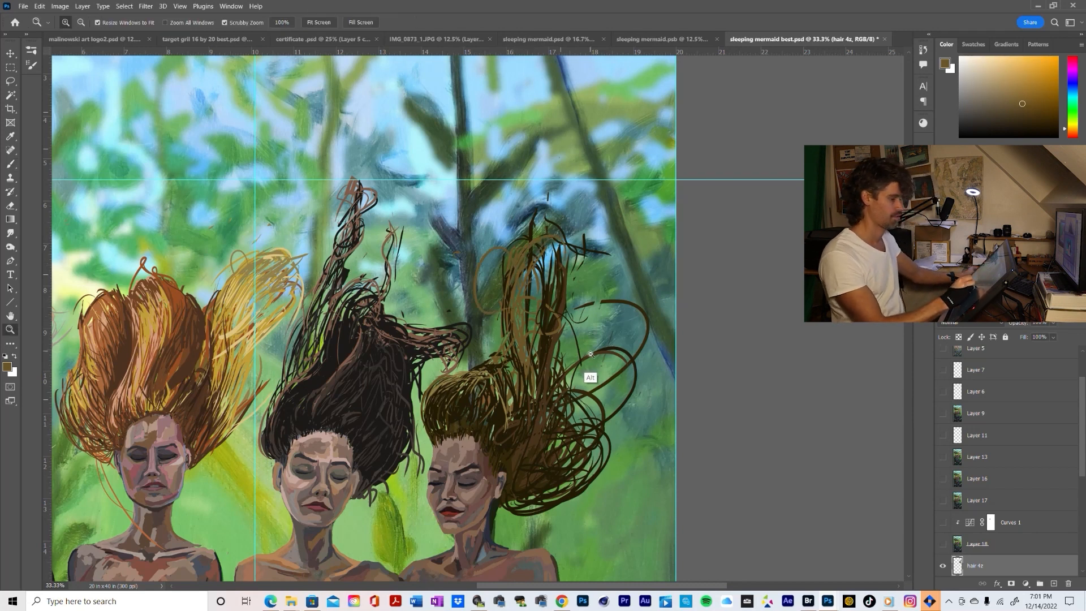
{"action": "left_click", "coordinate": [585, 362], "text": "alt"}
{"action": "left_click", "coordinate": [591, 362], "text": "alt"}
{"action": "left_click", "coordinate": [591, 363]}
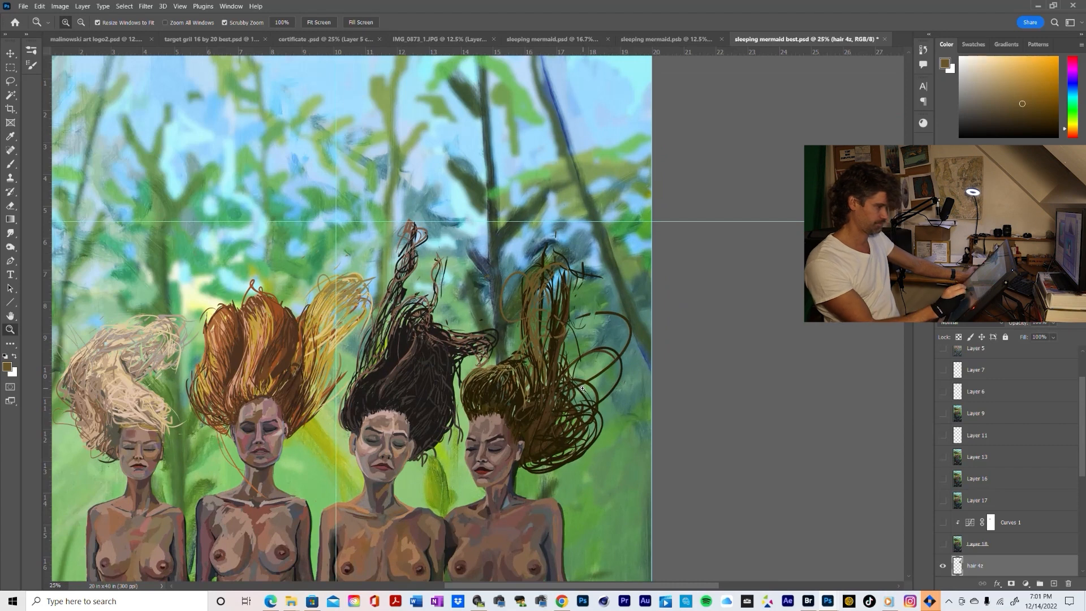
{"action": "left_click", "coordinate": [606, 441], "text": "alt"}
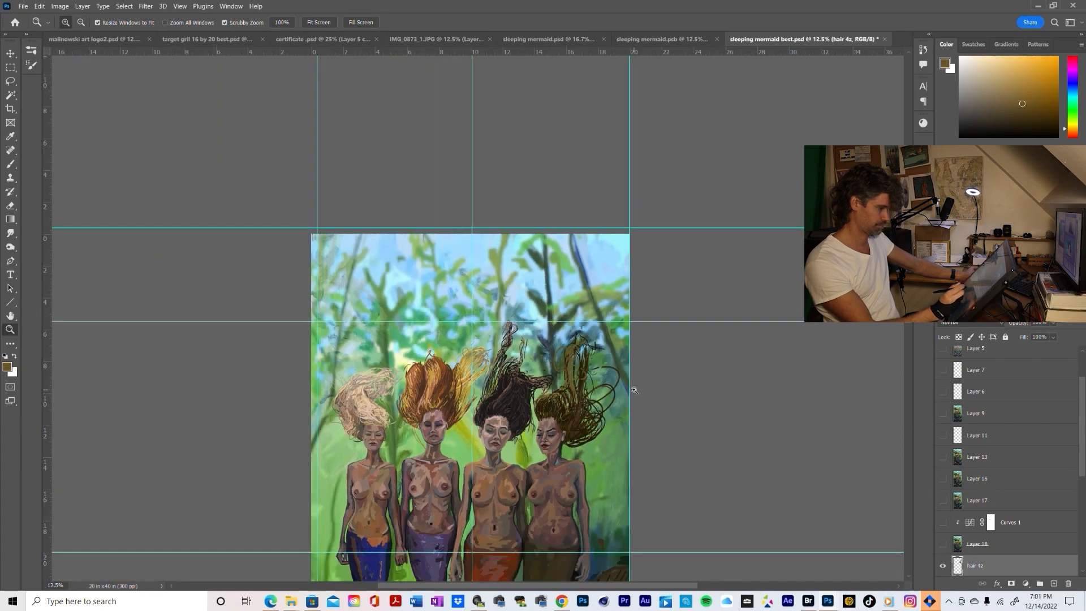
{"action": "left_click", "coordinate": [634, 390]}
{"action": "left_click", "coordinate": [634, 390]}
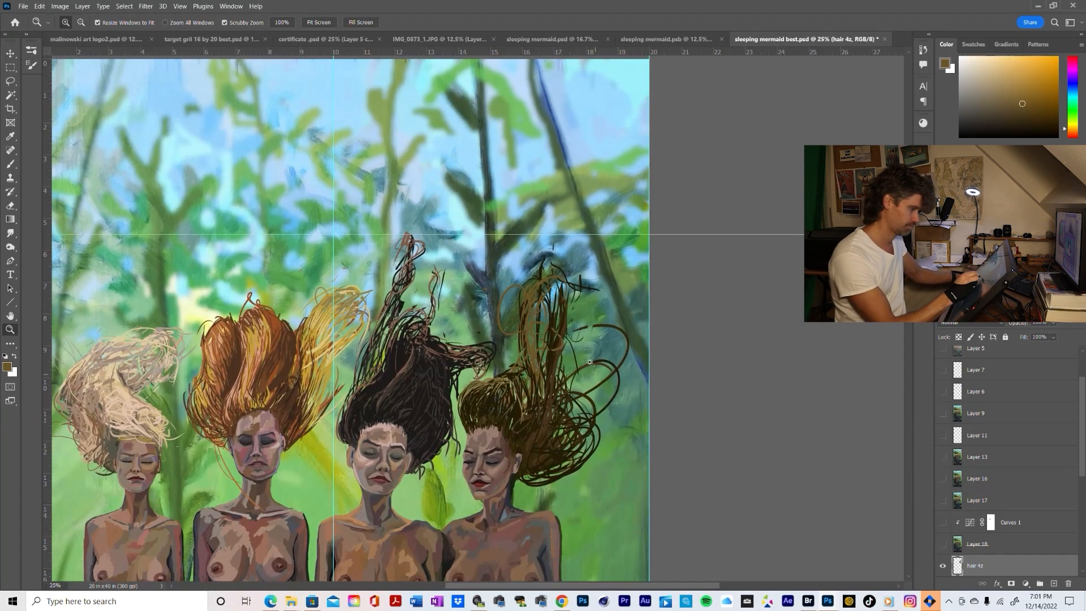
{"action": "key", "text": "b"}
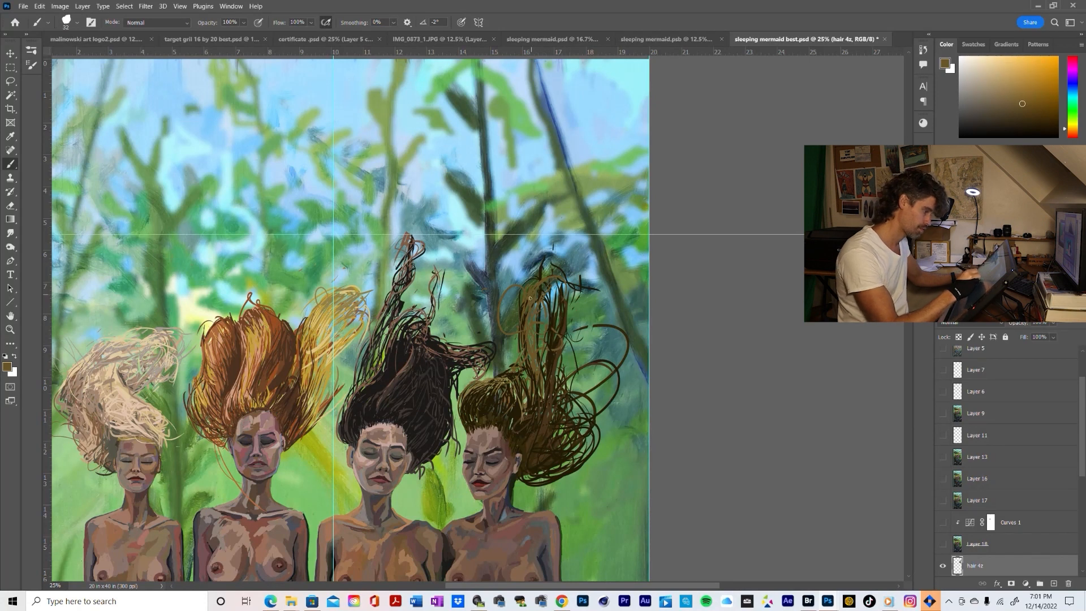
{"action": "key", "text": "e"}
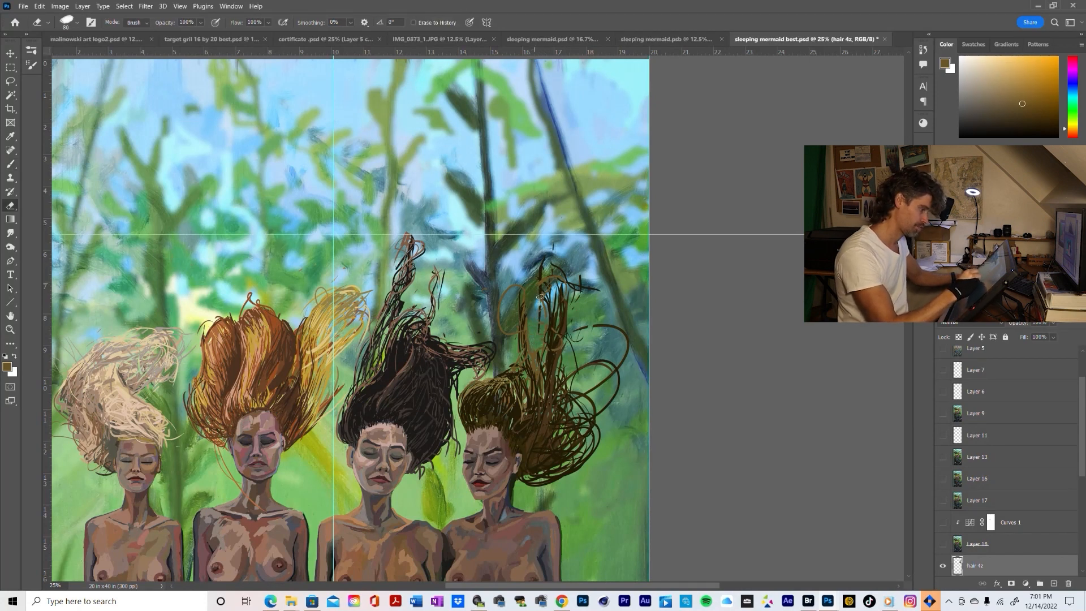
{"action": "mouse_move", "coordinate": [549, 287]}
{"action": "left_mouse_down"}
{"action": "mouse_move", "coordinate": [556, 301]}
{"action": "mouse_move", "coordinate": [544, 276]}
{"action": "mouse_move", "coordinate": [580, 307]}
{"action": "mouse_move", "coordinate": [603, 263]}
{"action": "left_mouse_up"}
{"action": "left_click_drag", "start_coordinate": [562, 309], "coordinate": [561, 263]}
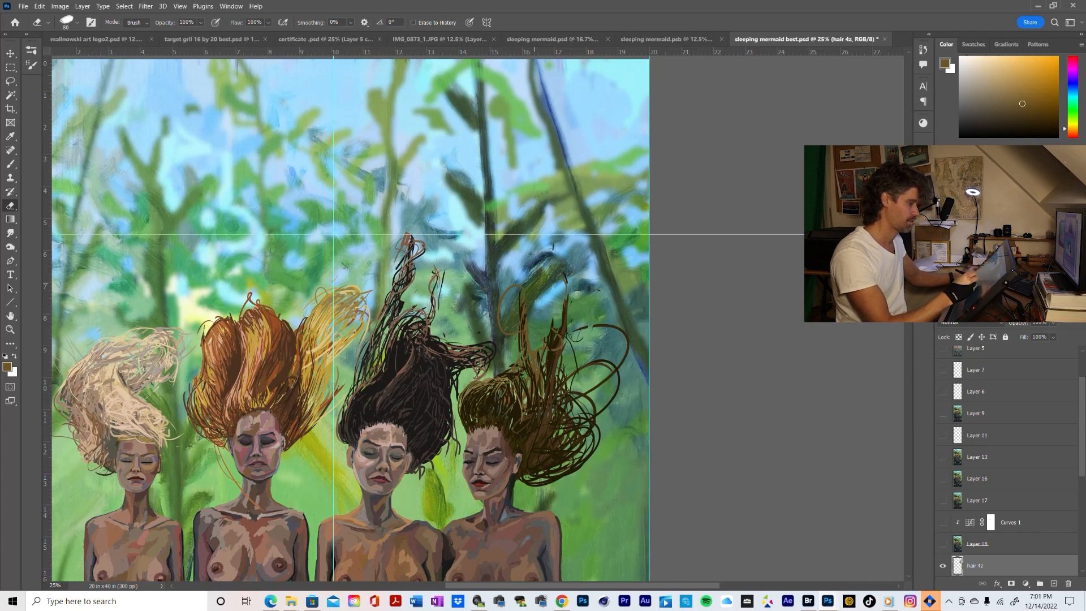
{"action": "key", "text": "b"}
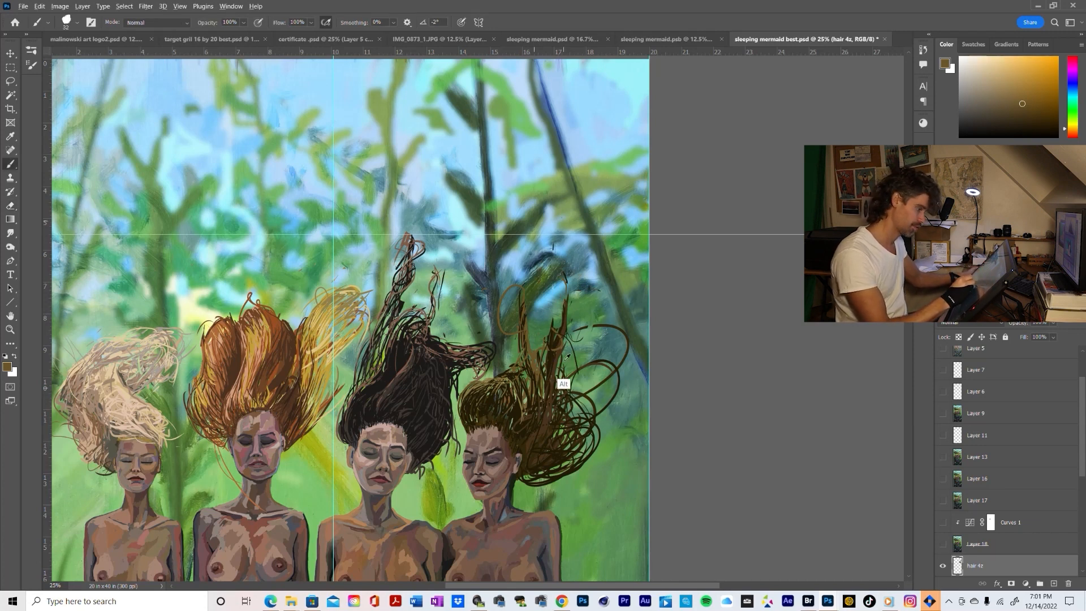
Sample the dark brown and brush curved strands that round off the tip of the rightmost mermaid's upright lock into an arch
{"action": "left_click", "coordinate": [549, 358], "text": "alt"}
{"action": "left_click_drag", "start_coordinate": [553, 317], "coordinate": [553, 290]}
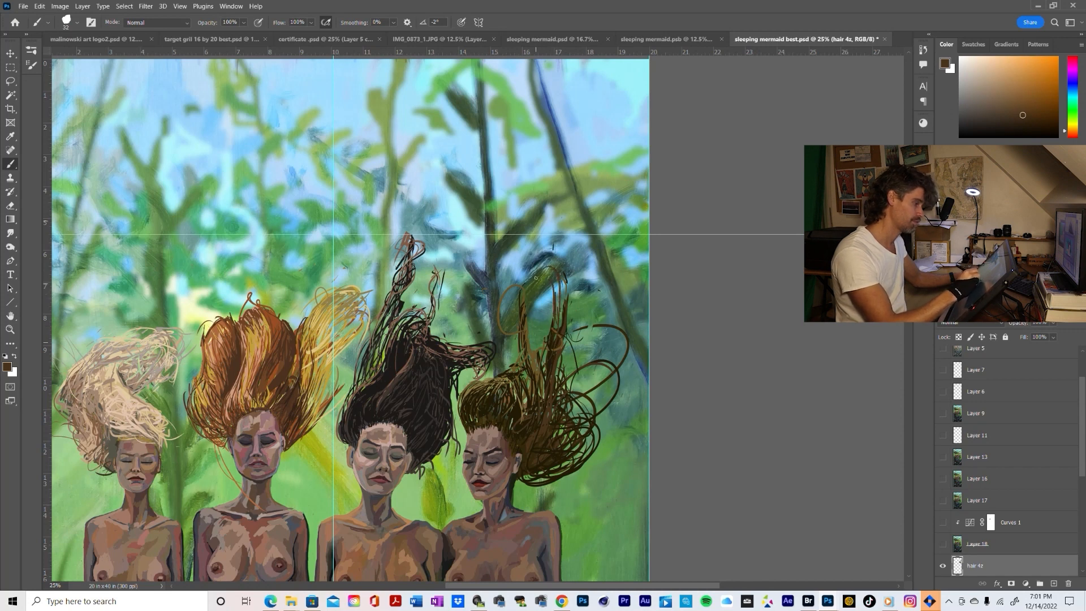
{"action": "left_click_drag", "start_coordinate": [556, 331], "coordinate": [550, 243]}
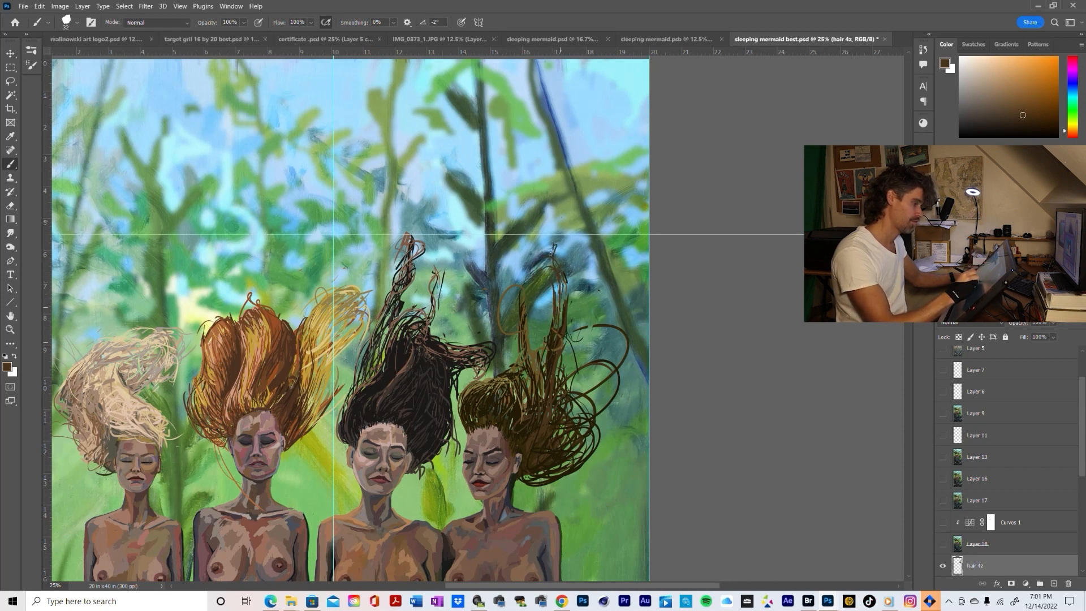
{"action": "mouse_move", "coordinate": [562, 312]}
{"action": "left_mouse_down"}
{"action": "mouse_move", "coordinate": [554, 270]}
{"action": "mouse_move", "coordinate": [530, 284]}
{"action": "left_mouse_up"}
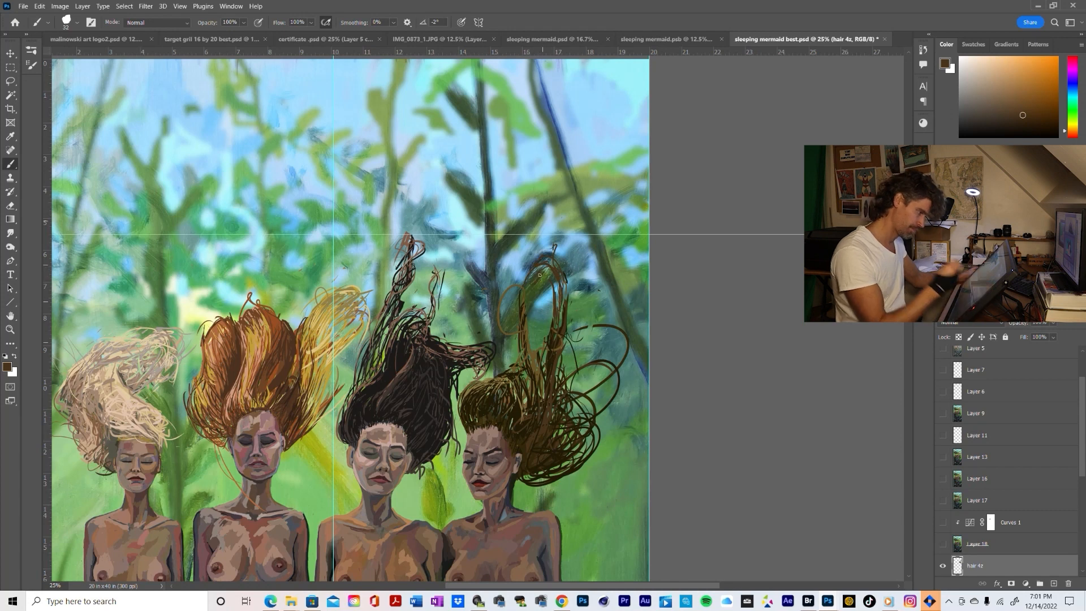
{"action": "left_click_drag", "start_coordinate": [552, 309], "coordinate": [556, 281]}
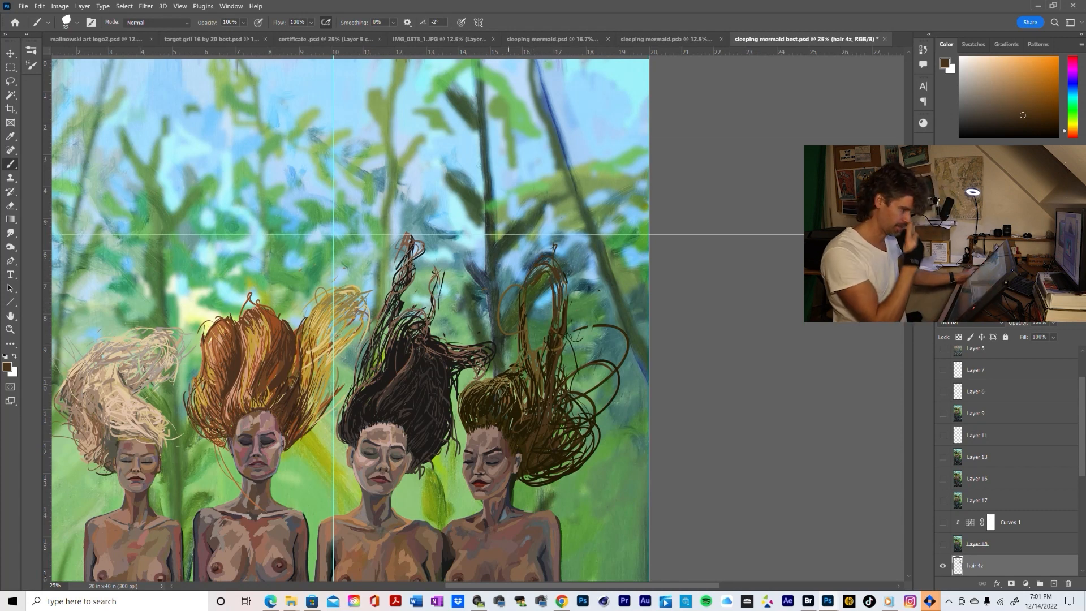
Sample the lighter olive-brown and then the darkest brown, layering strands down both sides and the base of the arched lock
{"action": "left_click", "coordinate": [527, 341], "text": "alt"}
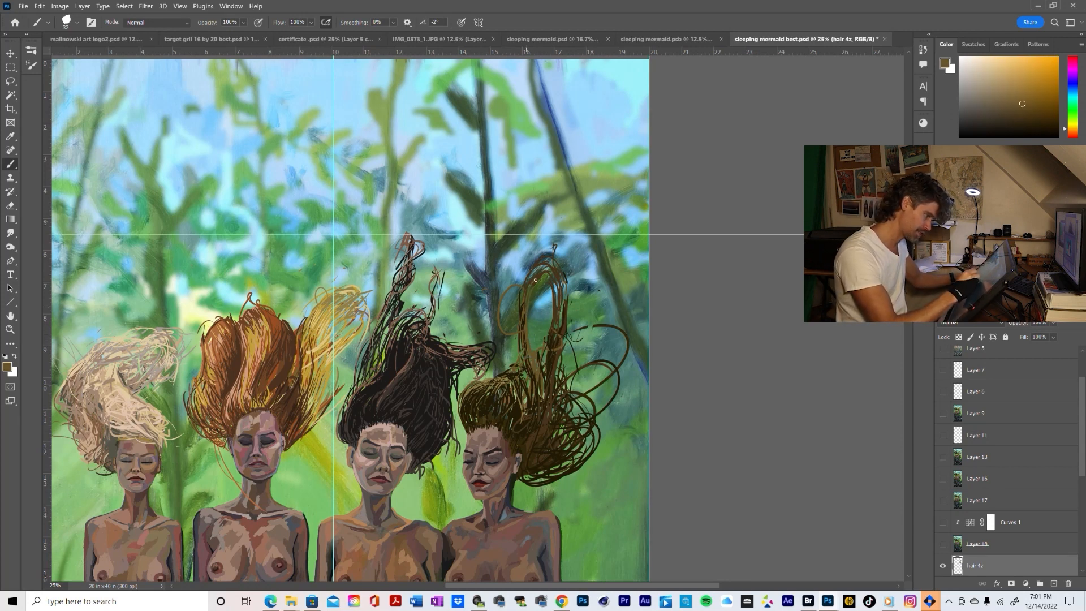
{"action": "mouse_move", "coordinate": [521, 311]}
{"action": "left_mouse_down"}
{"action": "mouse_move", "coordinate": [541, 265]}
{"action": "mouse_move", "coordinate": [521, 294]}
{"action": "left_mouse_up"}
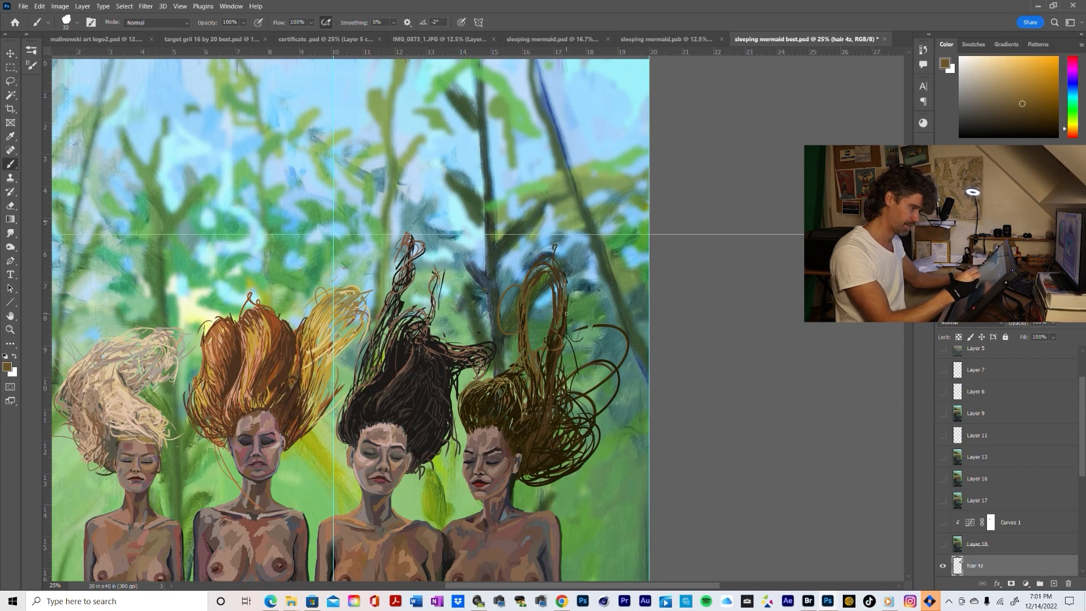
{"action": "mouse_move", "coordinate": [566, 313]}
{"action": "left_mouse_down"}
{"action": "mouse_move", "coordinate": [567, 276]}
{"action": "mouse_move", "coordinate": [512, 352]}
{"action": "left_mouse_up"}
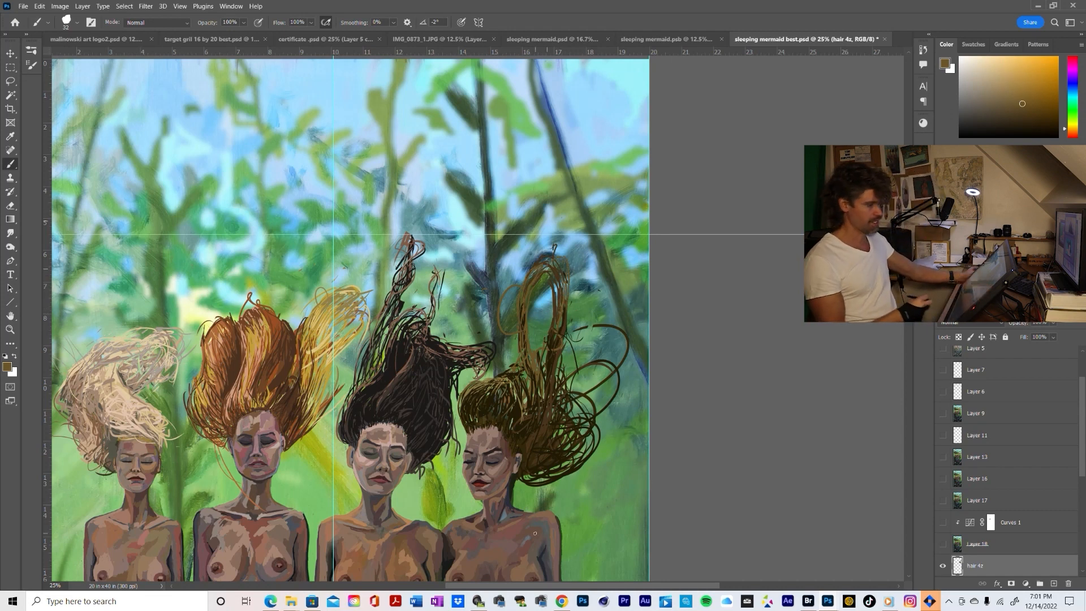
{"action": "left_click", "coordinate": [540, 274], "text": "alt"}
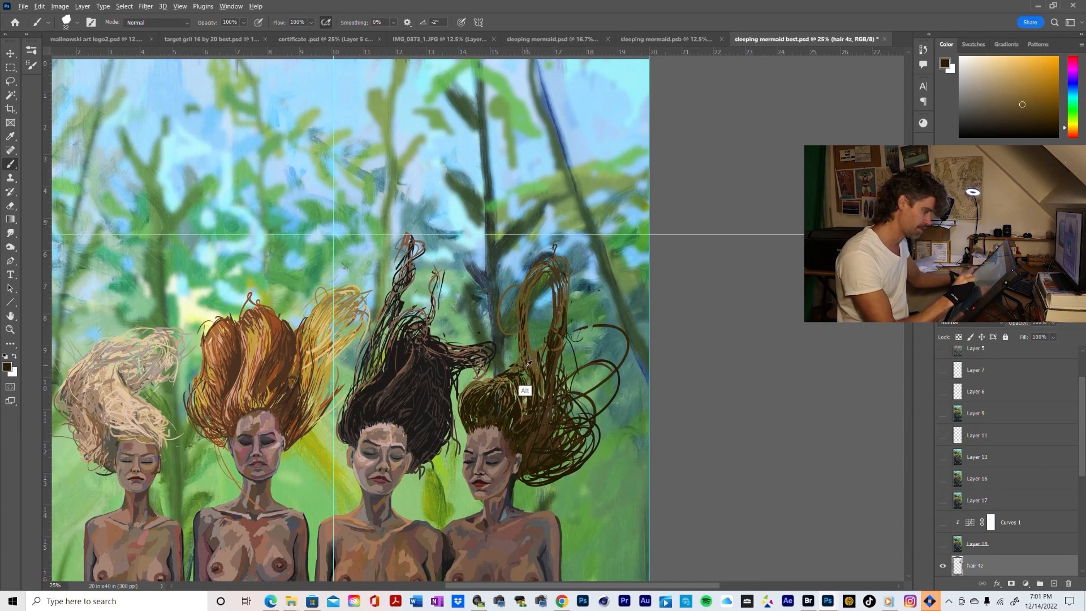
{"action": "left_click_drag", "start_coordinate": [530, 387], "coordinate": [516, 296]}
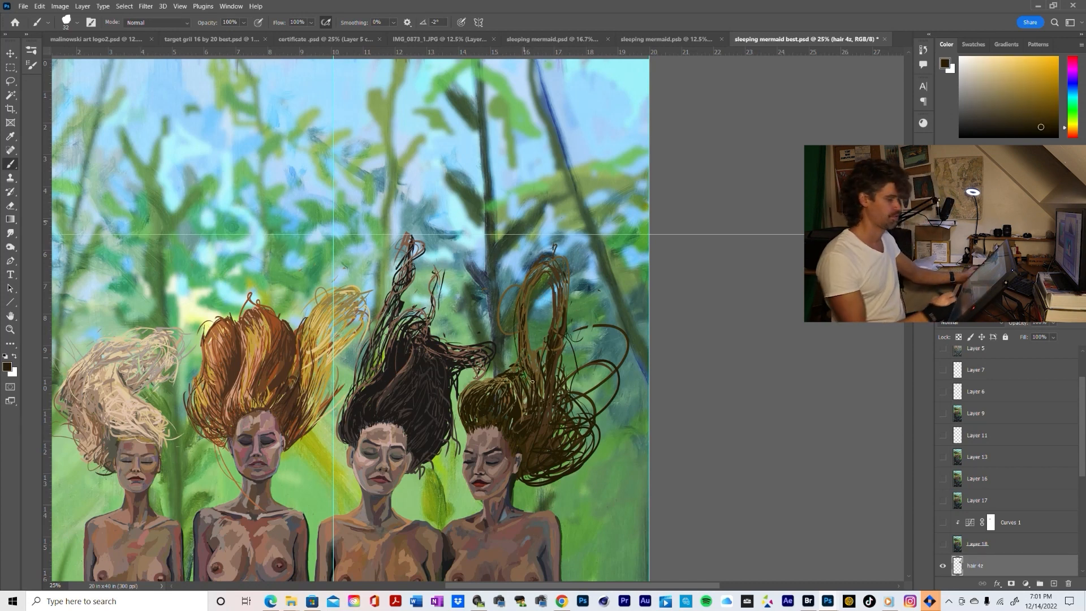
Examine the rightmost mermaid's hair against the other three mermaids and the whole composition at progressively wider views
{"action": "key", "text": "z"}
{"action": "left_click", "coordinate": [611, 433], "text": "alt"}
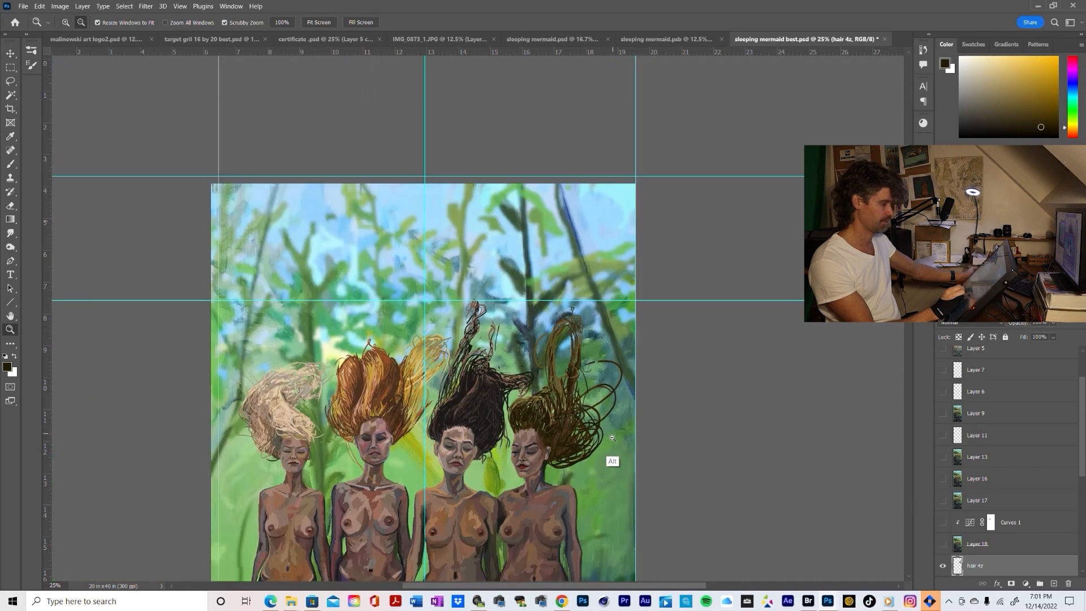
{"action": "left_click", "coordinate": [613, 437], "text": "alt"}
{"action": "left_click", "coordinate": [617, 440]}
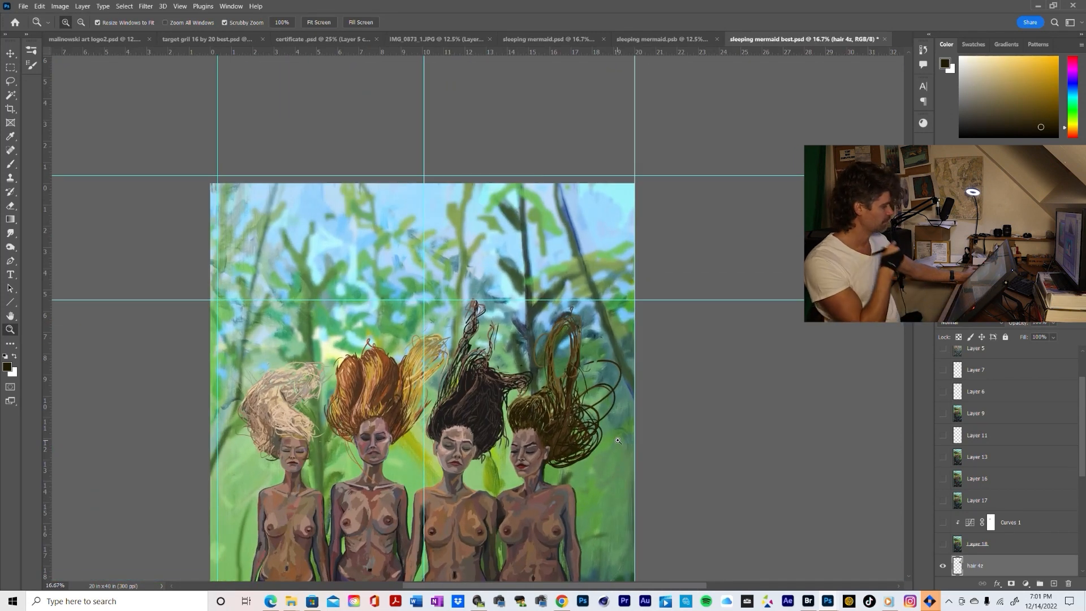
{"action": "left_click", "coordinate": [617, 437], "text": "alt"}
{"action": "left_click", "coordinate": [618, 435], "text": "alt"}
{"action": "left_click", "coordinate": [613, 453]}
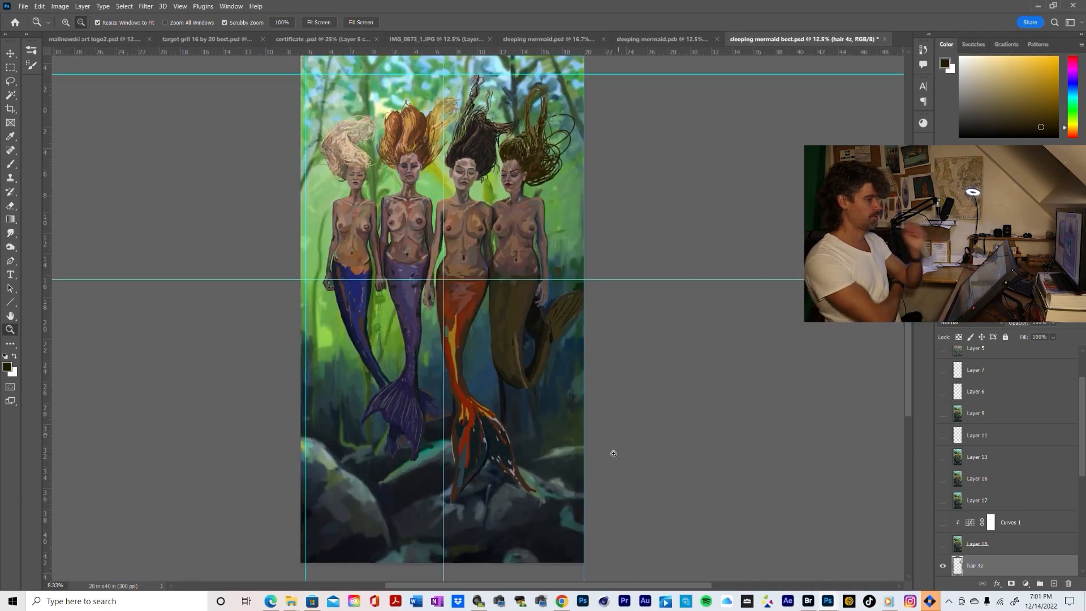
{"action": "left_click", "coordinate": [569, 398], "text": "alt"}
{"action": "left_click", "coordinate": [567, 406], "text": "alt"}
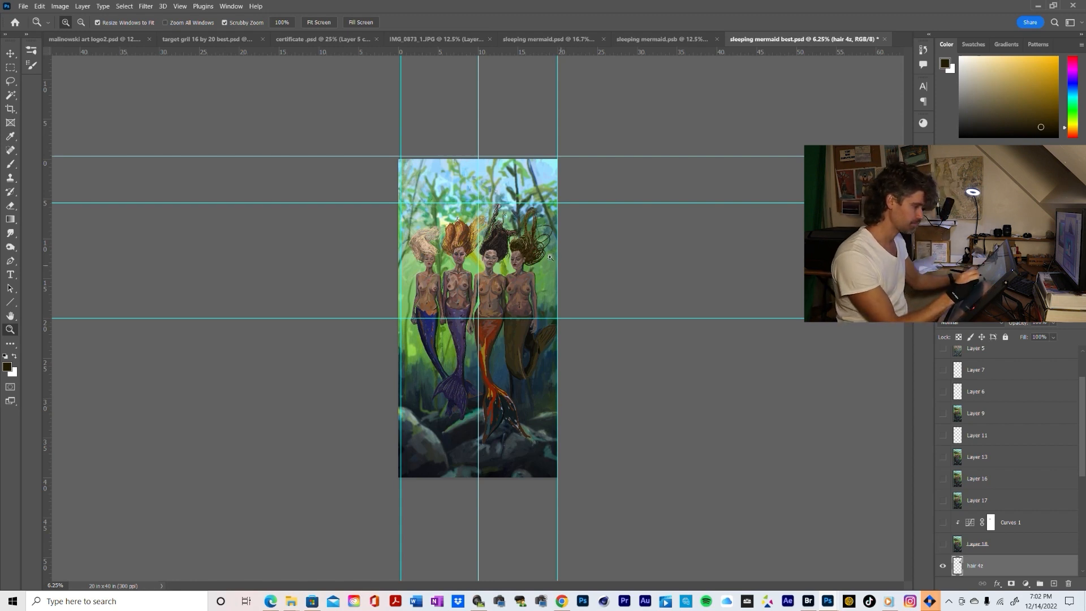
Erase the large loose loops extending from the outer side of the rightmost mermaid's hair on the hair 4z layer
{"action": "key", "text": "b"}
{"action": "key", "text": "z"}
{"action": "mouse_move", "coordinate": [547, 263]}
{"action": "left_mouse_down"}
{"action": "mouse_move", "coordinate": [559, 270]}
{"action": "mouse_move", "coordinate": [579, 371]}
{"action": "left_mouse_up"}
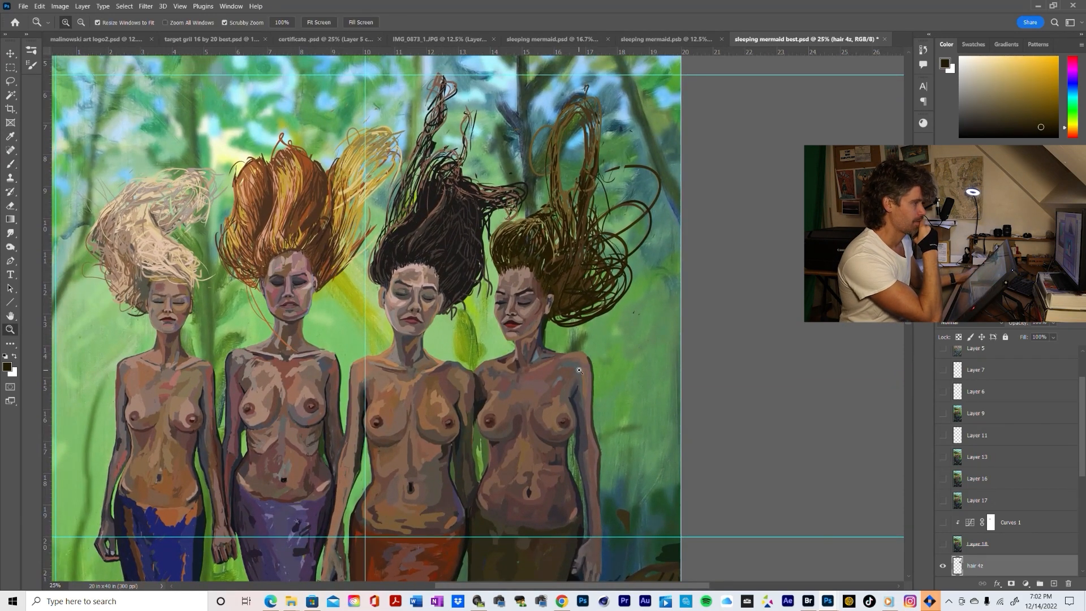
{"action": "key", "text": "e"}
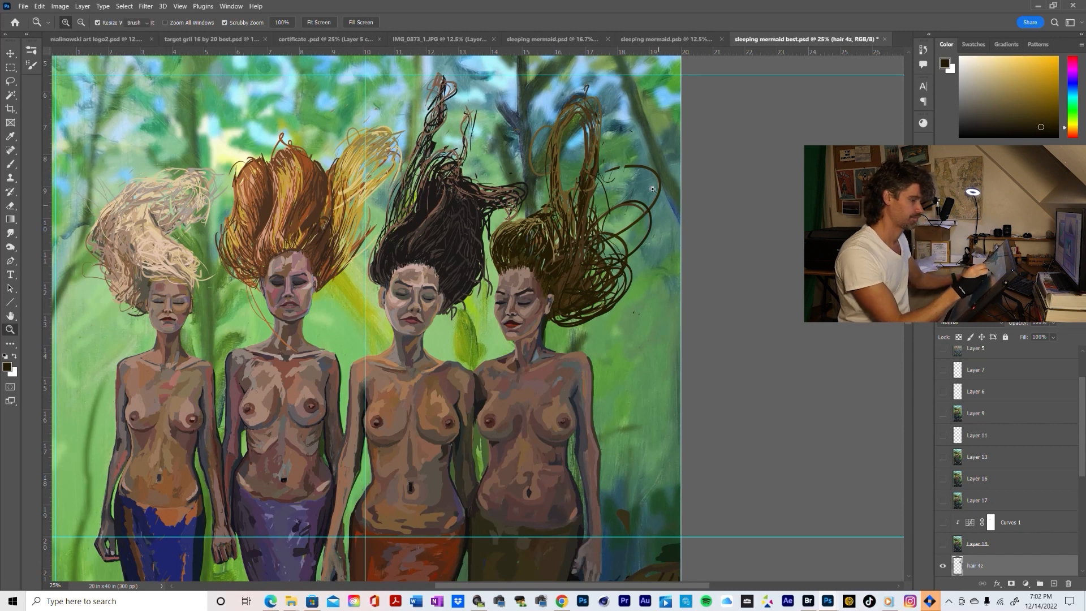
{"action": "mouse_move", "coordinate": [629, 166]}
{"action": "left_mouse_down"}
{"action": "mouse_move", "coordinate": [658, 180]}
{"action": "mouse_move", "coordinate": [664, 214]}
{"action": "mouse_move", "coordinate": [665, 179]}
{"action": "mouse_move", "coordinate": [657, 198]}
{"action": "mouse_move", "coordinate": [654, 167]}
{"action": "mouse_move", "coordinate": [659, 184]}
{"action": "mouse_move", "coordinate": [639, 218]}
{"action": "mouse_move", "coordinate": [634, 185]}
{"action": "mouse_move", "coordinate": [603, 220]}
{"action": "mouse_move", "coordinate": [659, 243]}
{"action": "mouse_move", "coordinate": [636, 265]}
{"action": "left_mouse_up"}
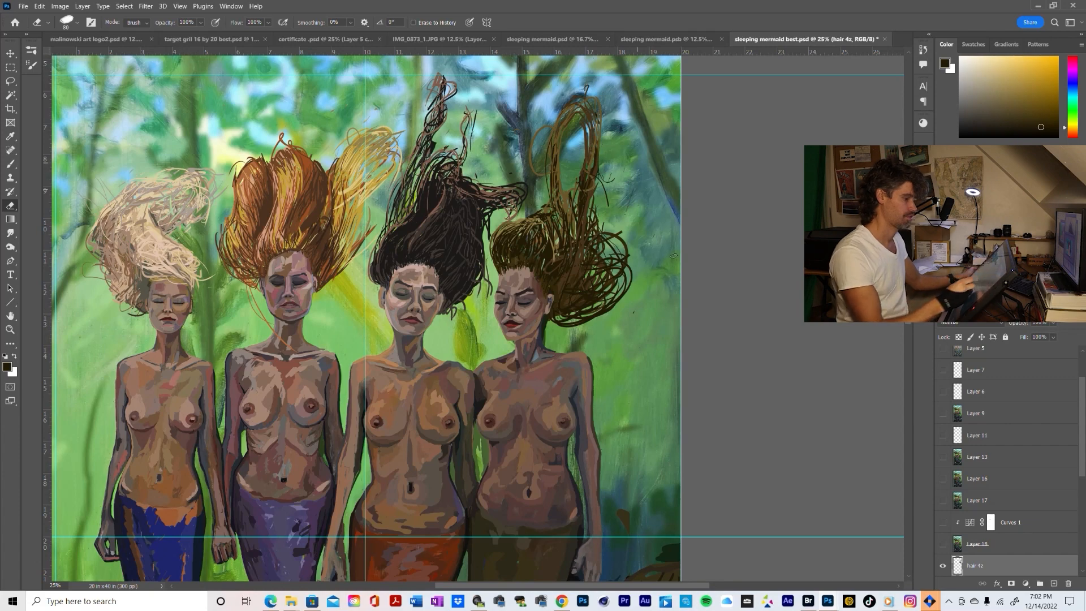
Recheck the trimmed silhouette, sample the darkest brown and brush strands along the underside of the rightmost mermaid's hair
{"action": "key", "text": "z"}
{"action": "left_click", "coordinate": [670, 342], "text": "alt"}
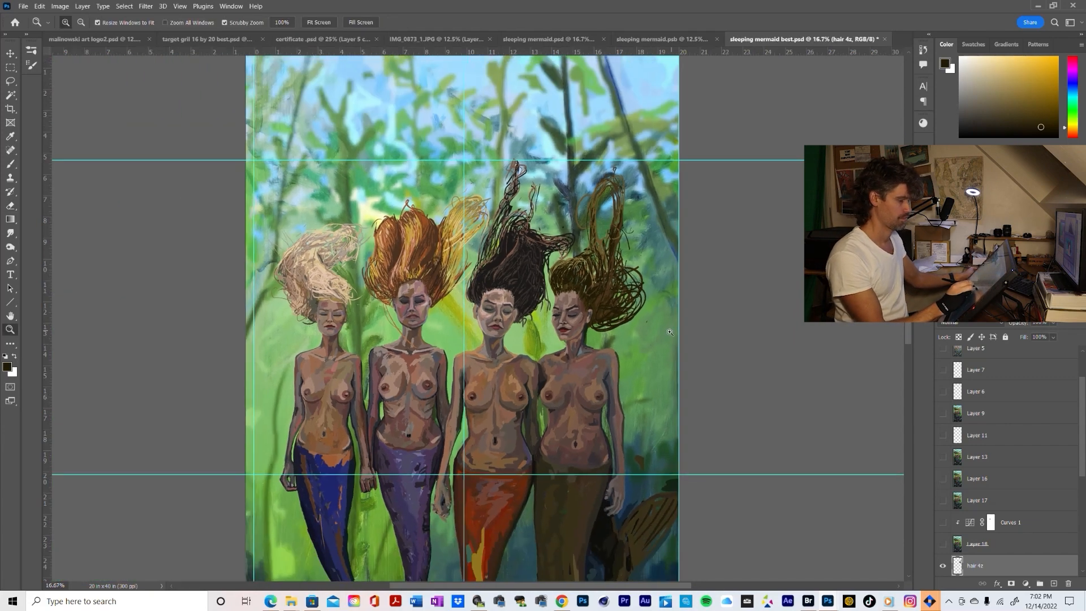
{"action": "left_click", "coordinate": [665, 334]}
{"action": "left_click", "coordinate": [664, 333]}
{"action": "left_click", "coordinate": [665, 333]}
{"action": "key", "text": "b"}
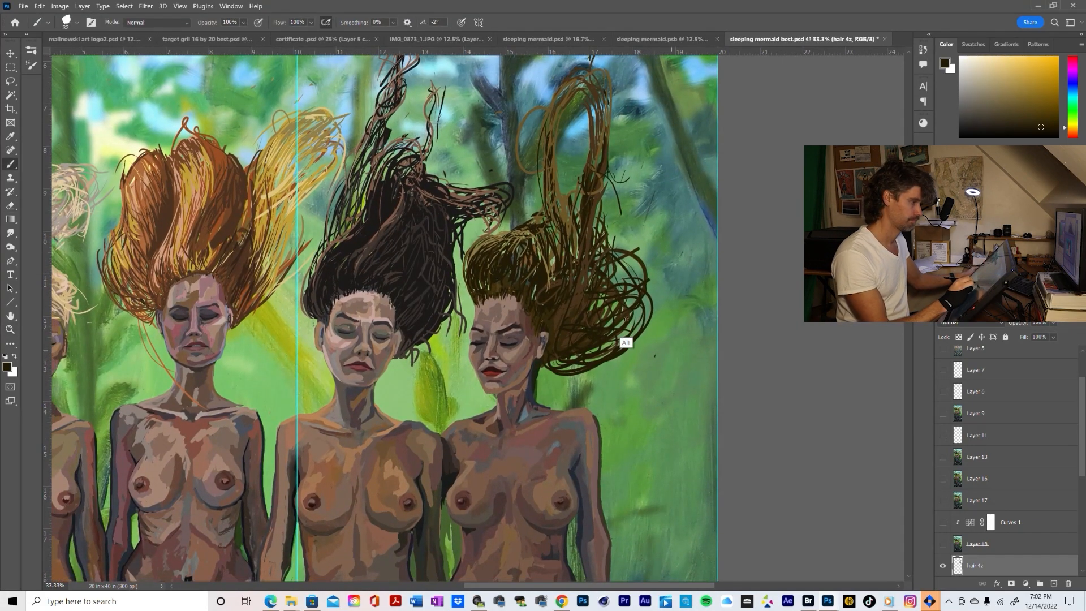
{"action": "left_click", "coordinate": [585, 338], "text": "alt"}
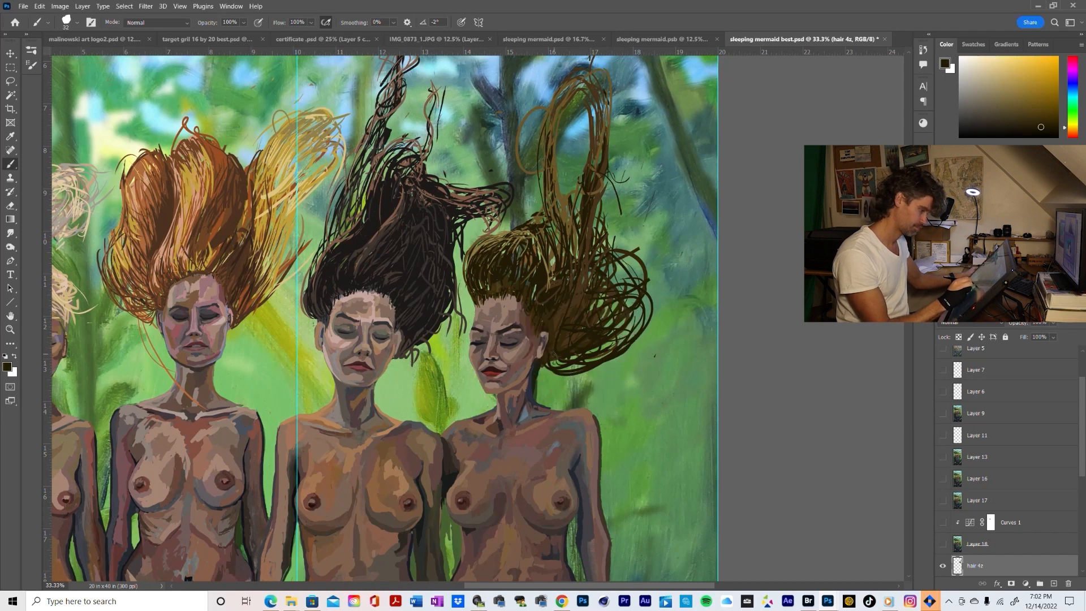
{"action": "mouse_move", "coordinate": [553, 348]}
{"action": "left_mouse_down"}
{"action": "mouse_move", "coordinate": [552, 364]}
{"action": "mouse_move", "coordinate": [640, 336]}
{"action": "mouse_move", "coordinate": [585, 372]}
{"action": "mouse_move", "coordinate": [640, 336]}
{"action": "left_mouse_up"}
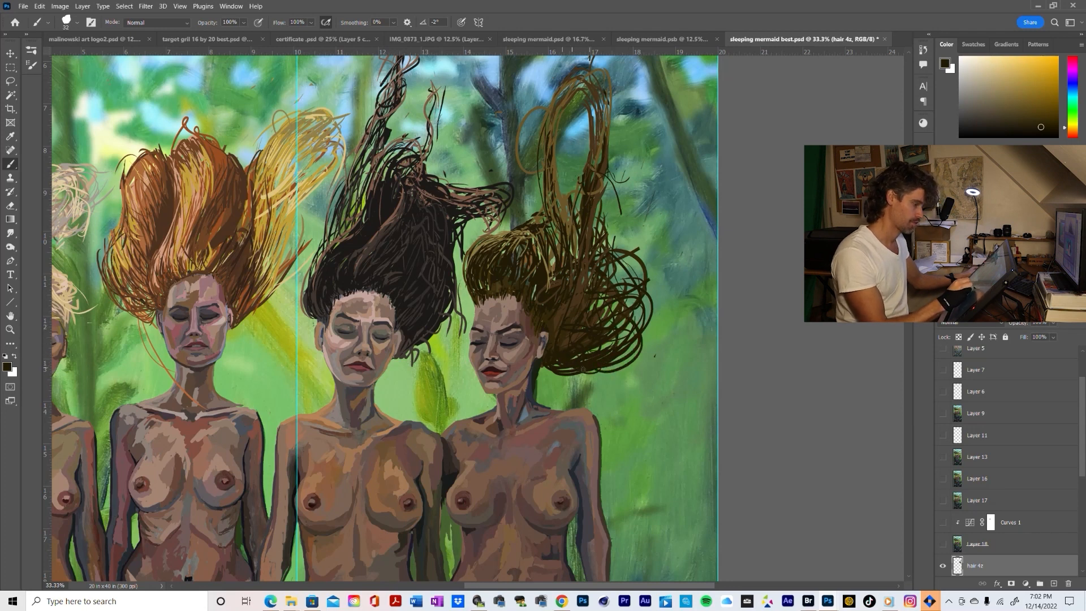
Brush overlapping dark curved strands around the lower outer edge of the hair, extending its rounded mass outward
{"action": "mouse_move", "coordinate": [590, 369]}
{"action": "left_mouse_down"}
{"action": "mouse_move", "coordinate": [648, 327]}
{"action": "mouse_move", "coordinate": [656, 303]}
{"action": "left_mouse_up"}
{"action": "left_click_drag", "start_coordinate": [639, 356], "coordinate": [662, 310]}
{"action": "mouse_move", "coordinate": [595, 372]}
{"action": "left_mouse_down"}
{"action": "mouse_move", "coordinate": [626, 359]}
{"action": "mouse_move", "coordinate": [654, 323]}
{"action": "left_mouse_up"}
{"action": "left_click_drag", "start_coordinate": [635, 363], "coordinate": [661, 300]}
{"action": "left_click_drag", "start_coordinate": [622, 365], "coordinate": [654, 345]}
{"action": "left_click_drag", "start_coordinate": [651, 350], "coordinate": [648, 318]}
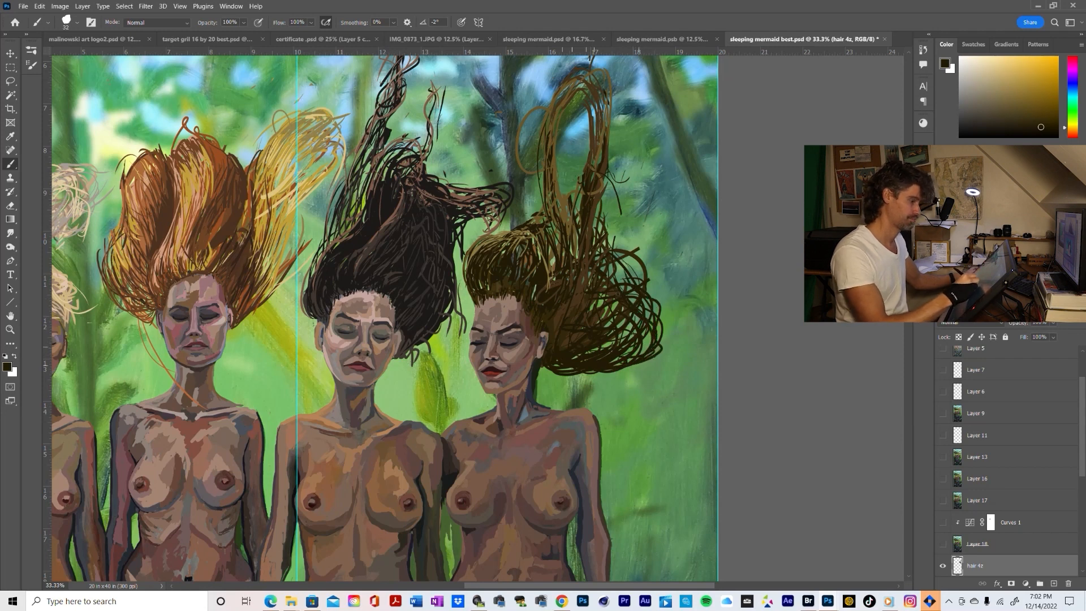
{"action": "mouse_move", "coordinate": [616, 282]}
{"action": "left_mouse_down"}
{"action": "mouse_move", "coordinate": [616, 265]}
{"action": "mouse_move", "coordinate": [636, 253]}
{"action": "mouse_move", "coordinate": [656, 305]}
{"action": "left_mouse_up"}
Erase the upper outer loops above the rounded mass and brush a short dark strand along its outer edge
{"action": "key", "text": "e"}
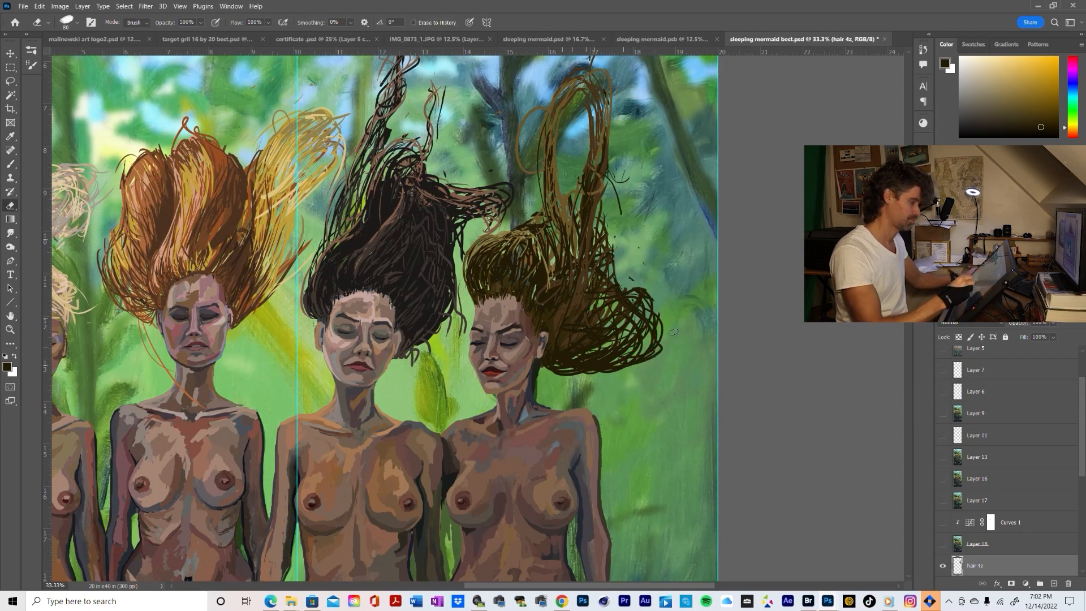
{"action": "key", "text": "b"}
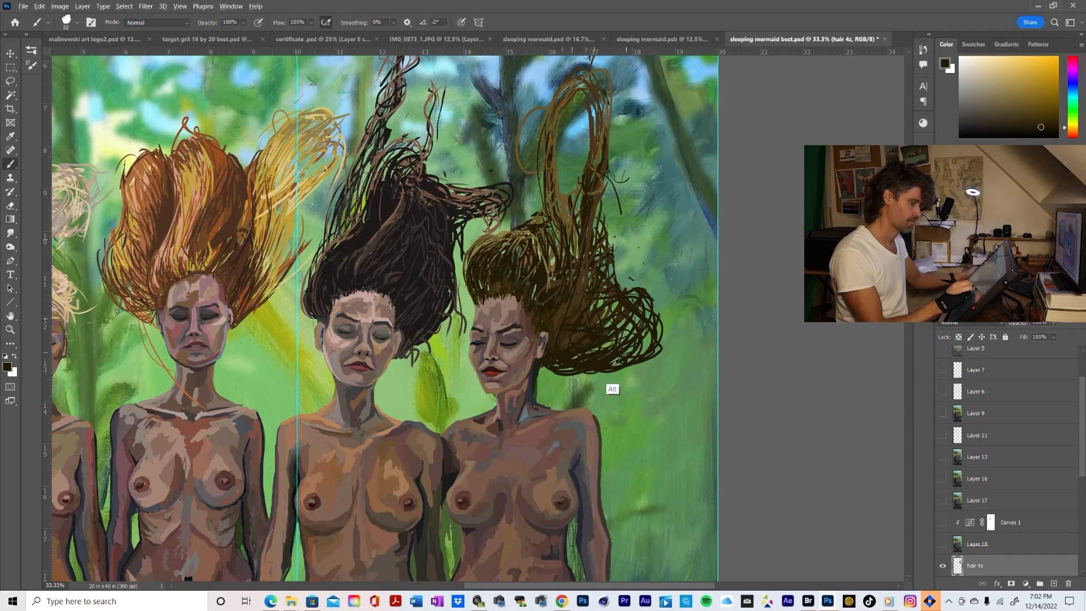
{"action": "mouse_move", "coordinate": [658, 344]}
{"action": "left_mouse_down"}
{"action": "mouse_move", "coordinate": [614, 299]}
{"action": "mouse_move", "coordinate": [616, 285]}
{"action": "mouse_move", "coordinate": [649, 320]}
{"action": "left_mouse_up"}
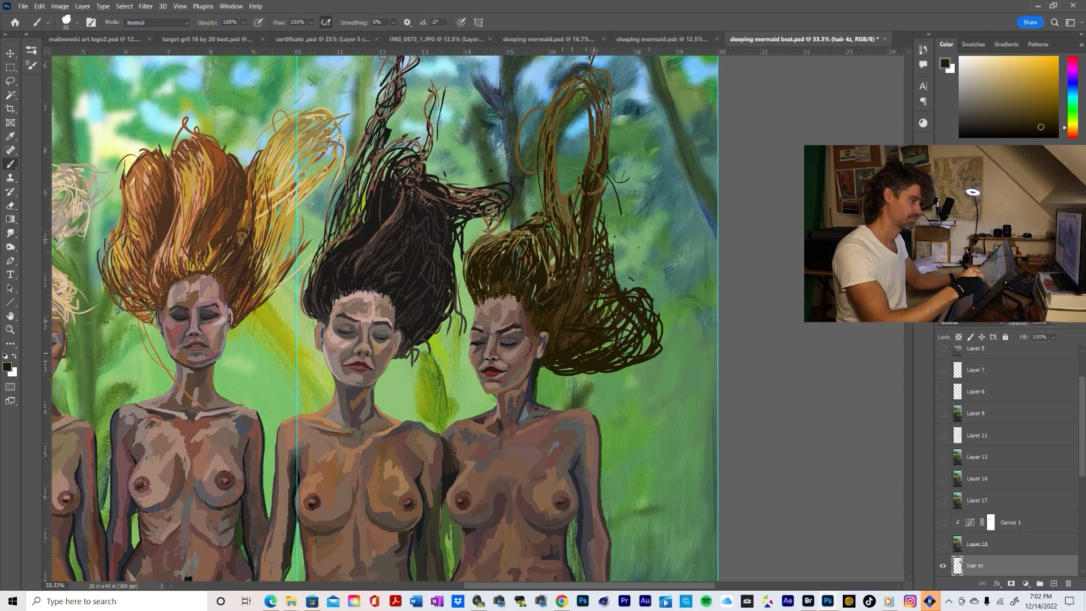
Brush dark and lighter brown strands from the upright lock's base towards the outer curls, and undo the large outer loop
{"action": "left_click_drag", "start_coordinate": [606, 234], "coordinate": [636, 318]}
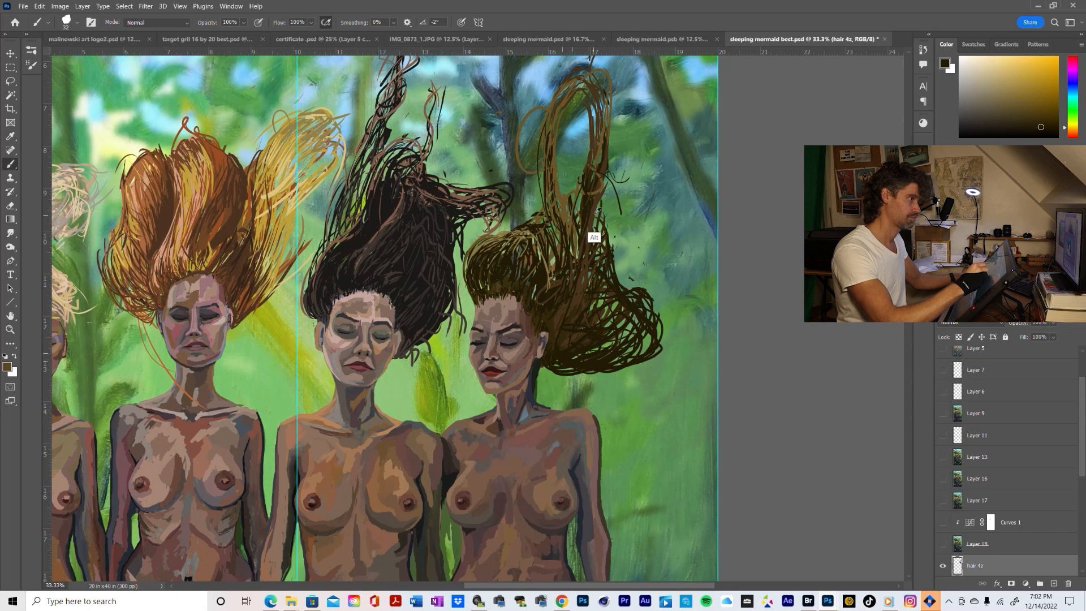
{"action": "left_click", "coordinate": [593, 237], "text": "alt"}
{"action": "mouse_move", "coordinate": [612, 237]}
{"action": "left_mouse_down"}
{"action": "mouse_move", "coordinate": [623, 290]}
{"action": "mouse_move", "coordinate": [649, 295]}
{"action": "left_mouse_up"}
{"action": "left_click", "coordinate": [638, 327], "text": "alt"}
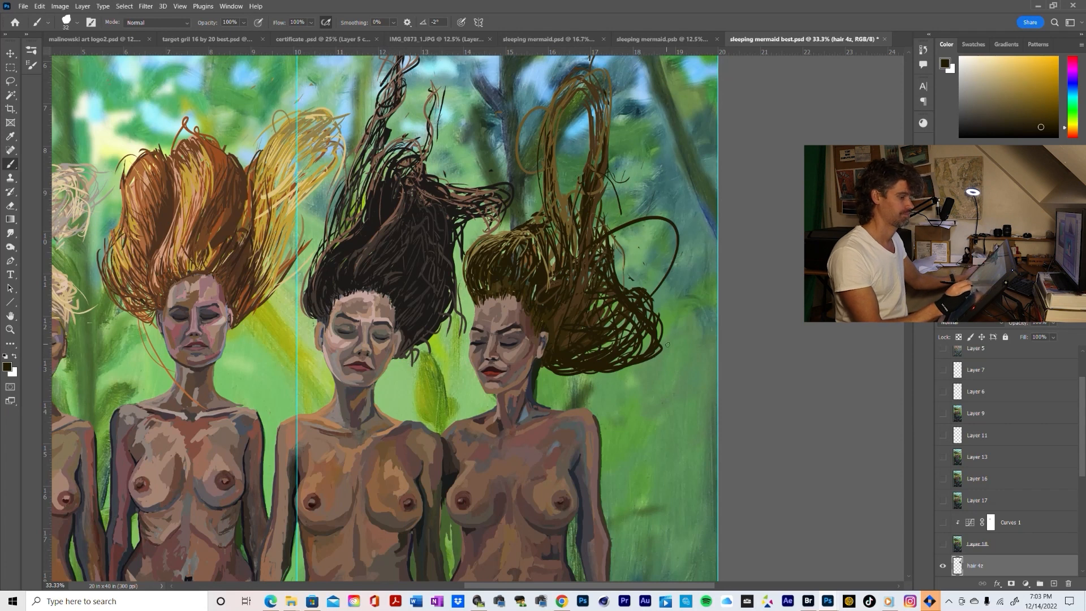
{"action": "key", "text": "ctrl+z"}
Brush a dark flyaway strand with a curled tip off the outer hair, and fill the lower mass with sampled mid-brown strokes
{"action": "left_click", "coordinate": [637, 306], "text": "alt"}
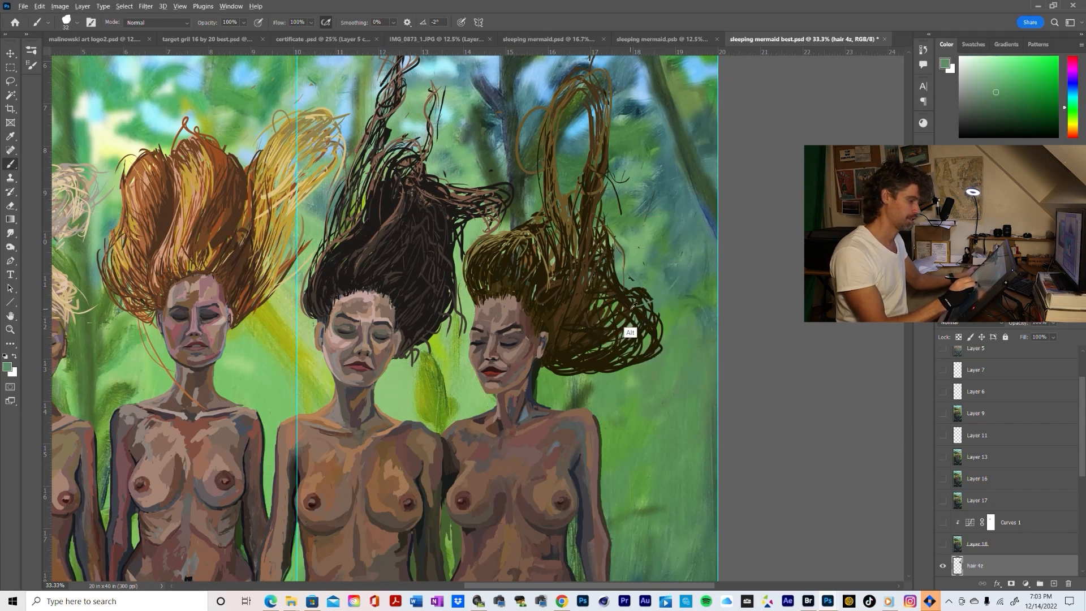
{"action": "left_click", "coordinate": [632, 332], "text": "alt"}
{"action": "left_click_drag", "start_coordinate": [649, 301], "coordinate": [690, 271]}
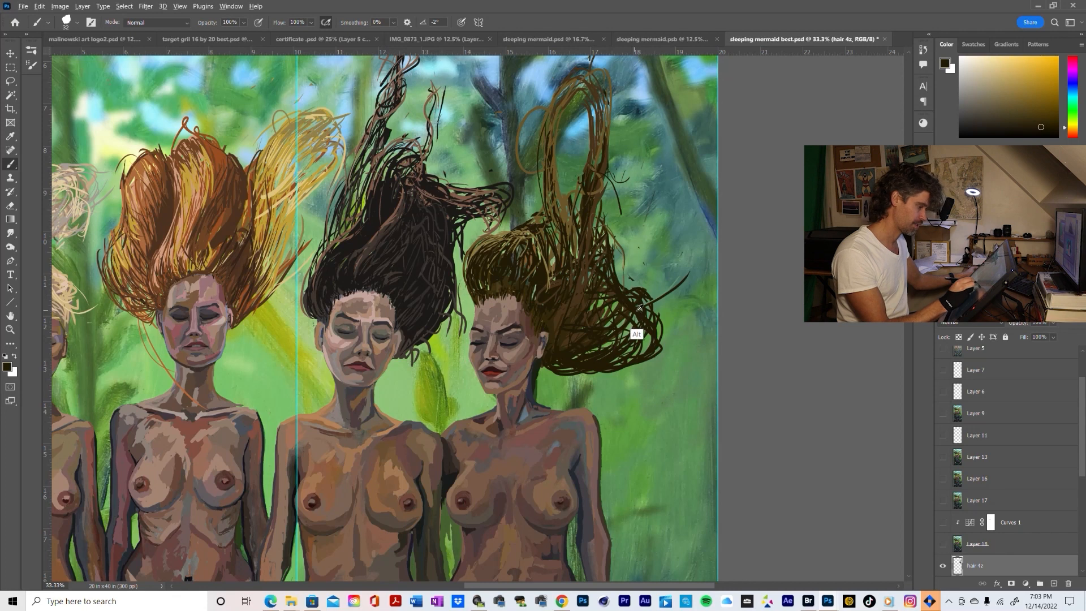
{"action": "left_click", "coordinate": [577, 296], "text": "alt"}
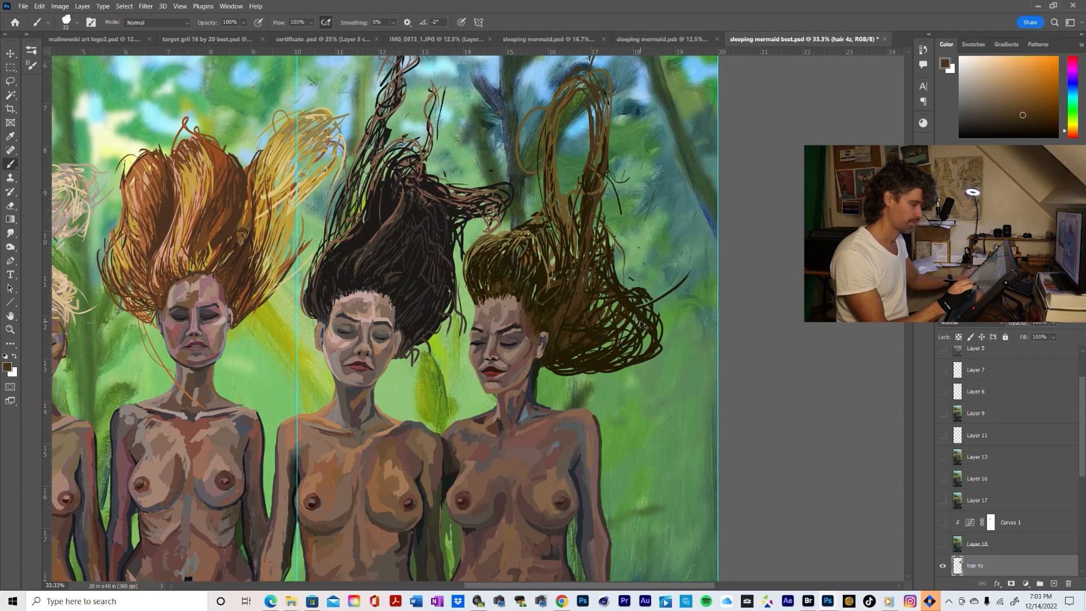
{"action": "left_click", "coordinate": [639, 339], "text": "alt"}
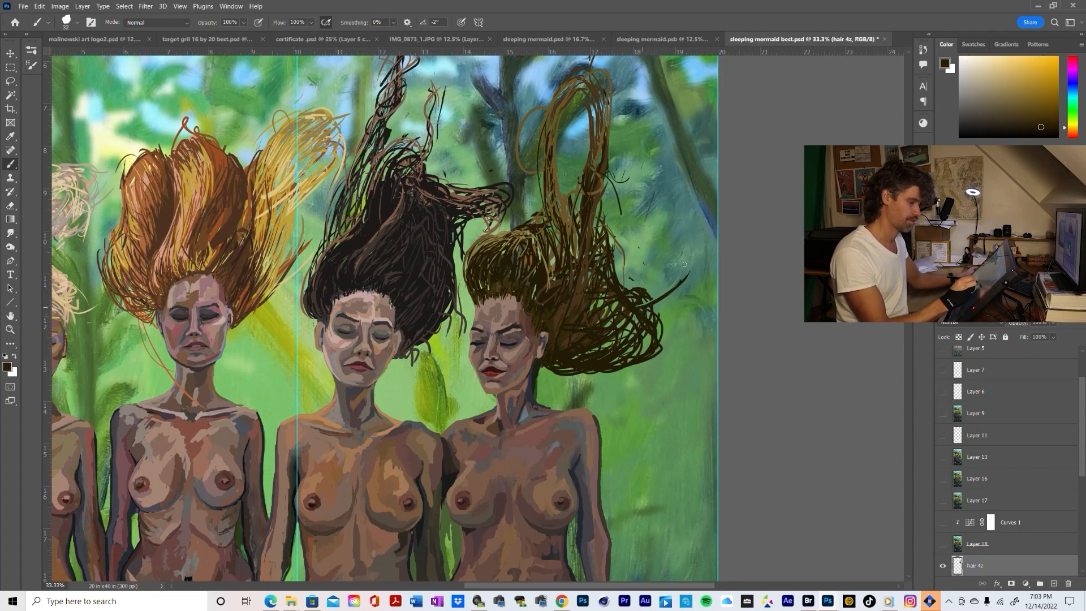
{"action": "mouse_move", "coordinate": [684, 264]}
{"action": "left_mouse_down"}
{"action": "mouse_move", "coordinate": [659, 253]}
{"action": "mouse_move", "coordinate": [632, 262]}
{"action": "left_mouse_up"}
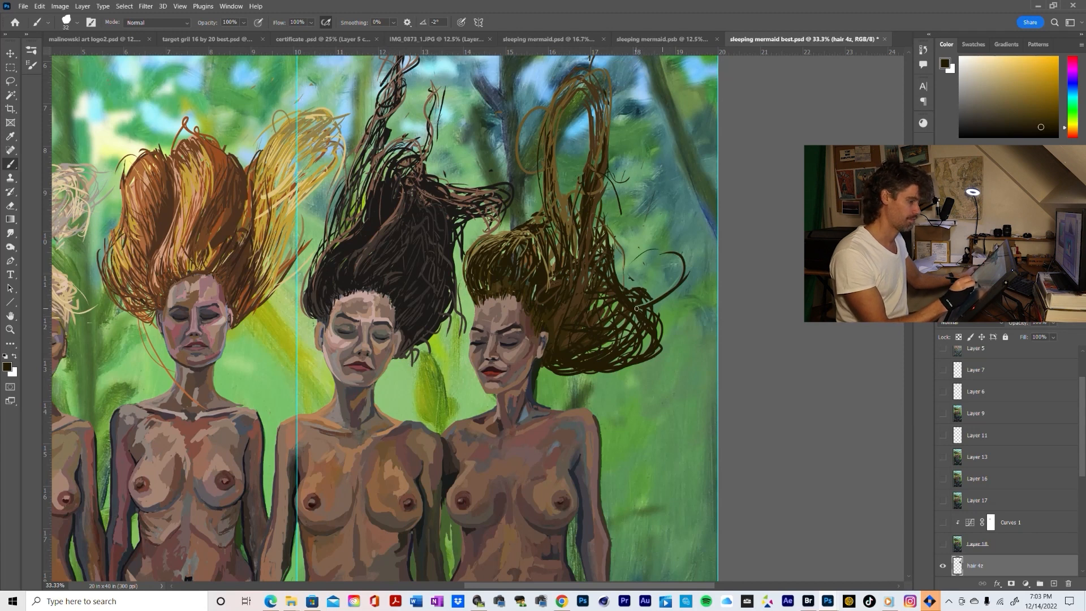
{"action": "mouse_move", "coordinate": [582, 325]}
{"action": "left_mouse_down"}
{"action": "mouse_move", "coordinate": [613, 272]}
{"action": "mouse_move", "coordinate": [615, 305]}
{"action": "left_mouse_up"}
Examine the reshaped hair within the full composition and at closer views of the rightmost mermaid
{"action": "key", "text": "z"}
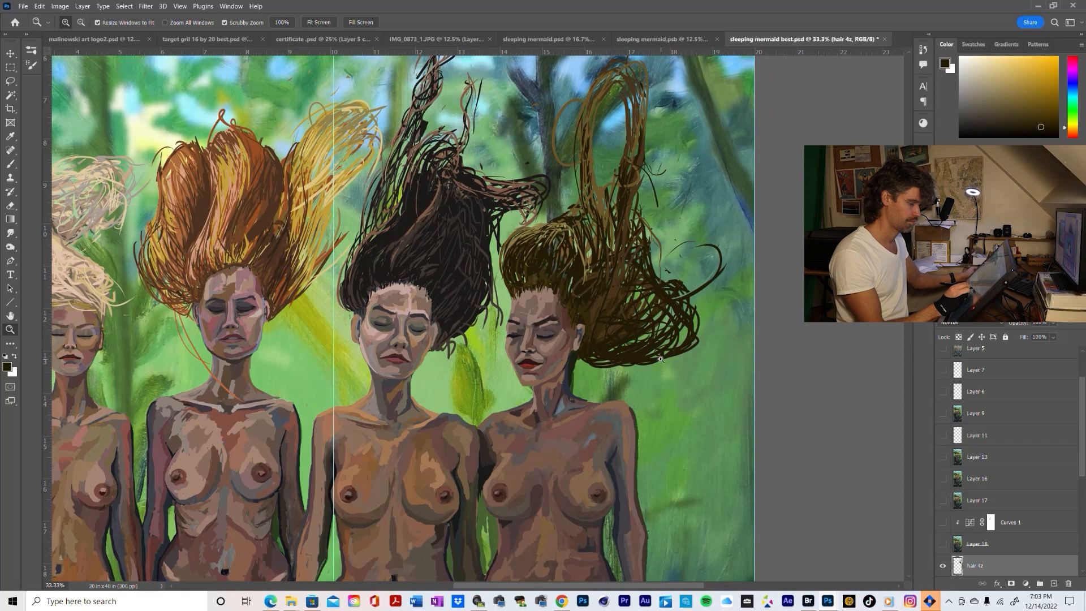
{"action": "left_click", "coordinate": [658, 385], "text": "alt"}
{"action": "left_click", "coordinate": [658, 389], "text": "alt"}
{"action": "left_click", "coordinate": [657, 392], "text": "alt"}
{"action": "left_click", "coordinate": [657, 394], "text": "alt"}
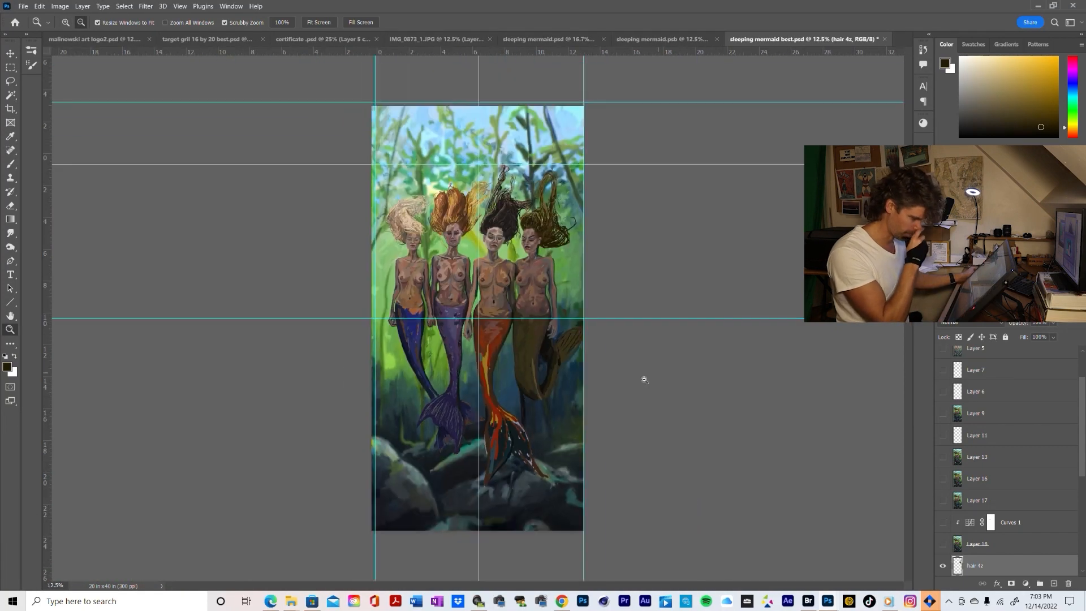
{"action": "left_click", "coordinate": [552, 256]}
{"action": "left_click", "coordinate": [553, 258]}
{"action": "left_click", "coordinate": [556, 259]}
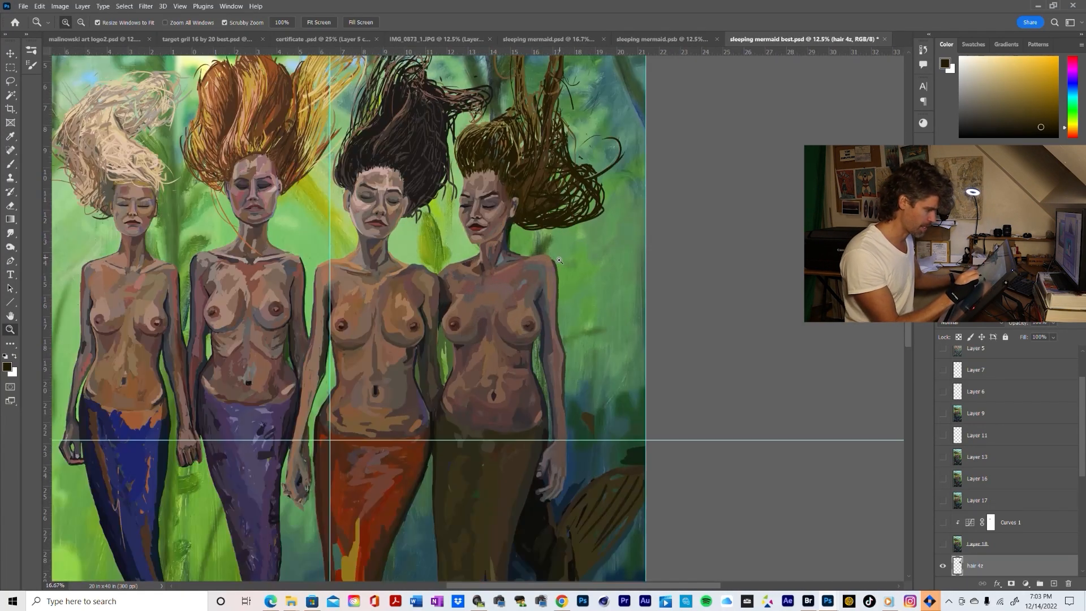
{"action": "left_click", "coordinate": [560, 260]}
{"action": "left_click", "coordinate": [559, 261]}
{"action": "left_click_drag", "start_coordinate": [572, 230], "coordinate": [599, 319]}
{"action": "left_click", "coordinate": [600, 312], "text": "alt"}
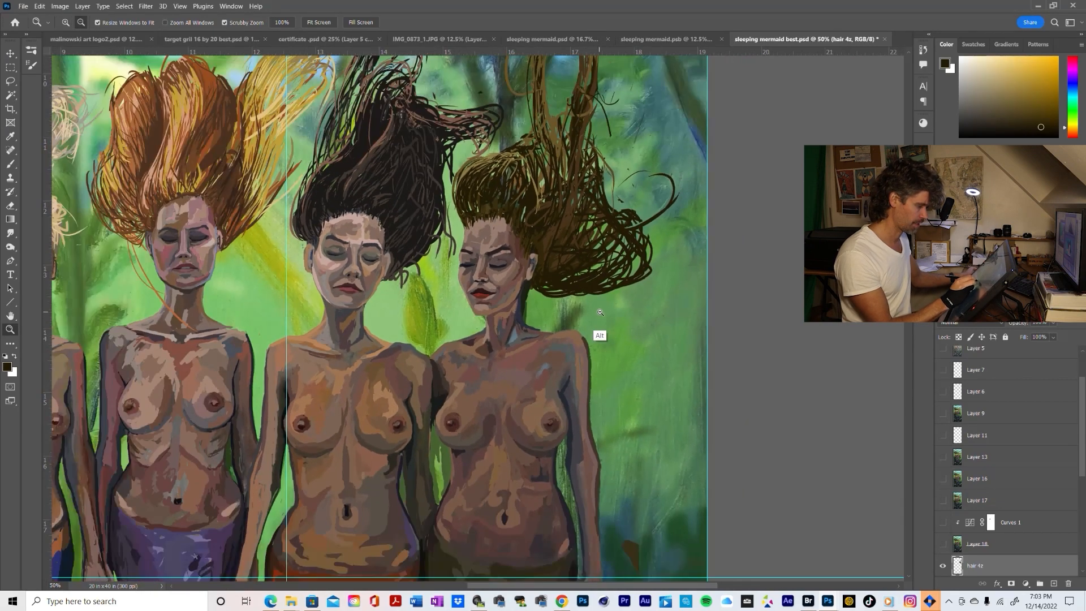
Review the rightmost mermaid's hair silhouette against the whole painting and at closer range
{"action": "left_click", "coordinate": [599, 283]}
{"action": "left_click", "coordinate": [589, 313], "text": "alt"}
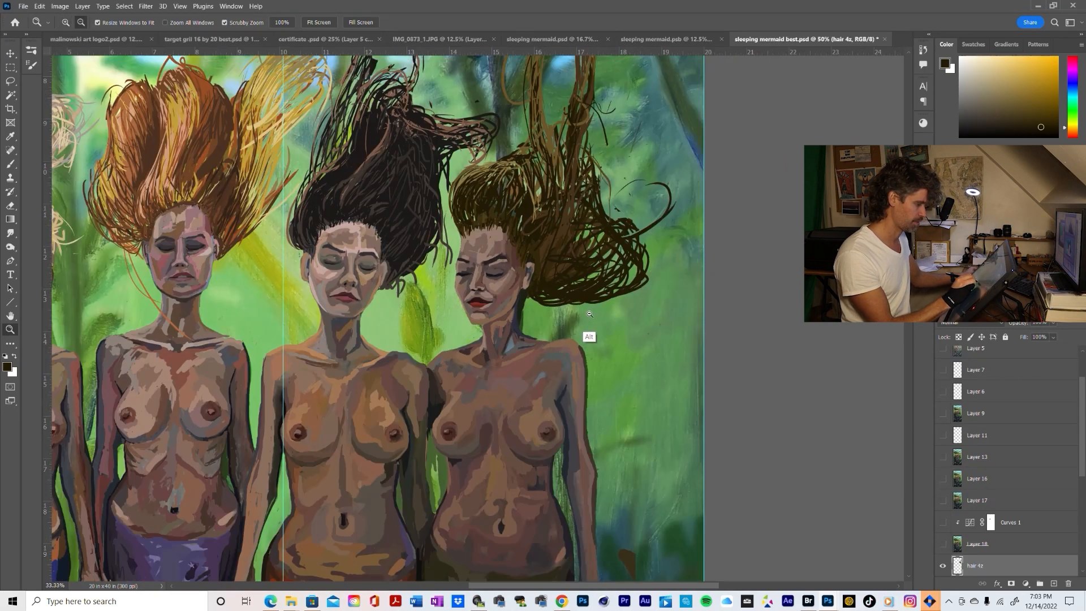
{"action": "left_click", "coordinate": [590, 313], "text": "alt"}
{"action": "left_click", "coordinate": [589, 313], "text": "alt"}
{"action": "left_click", "coordinate": [589, 314], "text": "alt"}
{"action": "left_click", "coordinate": [588, 315], "text": "alt"}
{"action": "left_click", "coordinate": [582, 318], "text": "alt"}
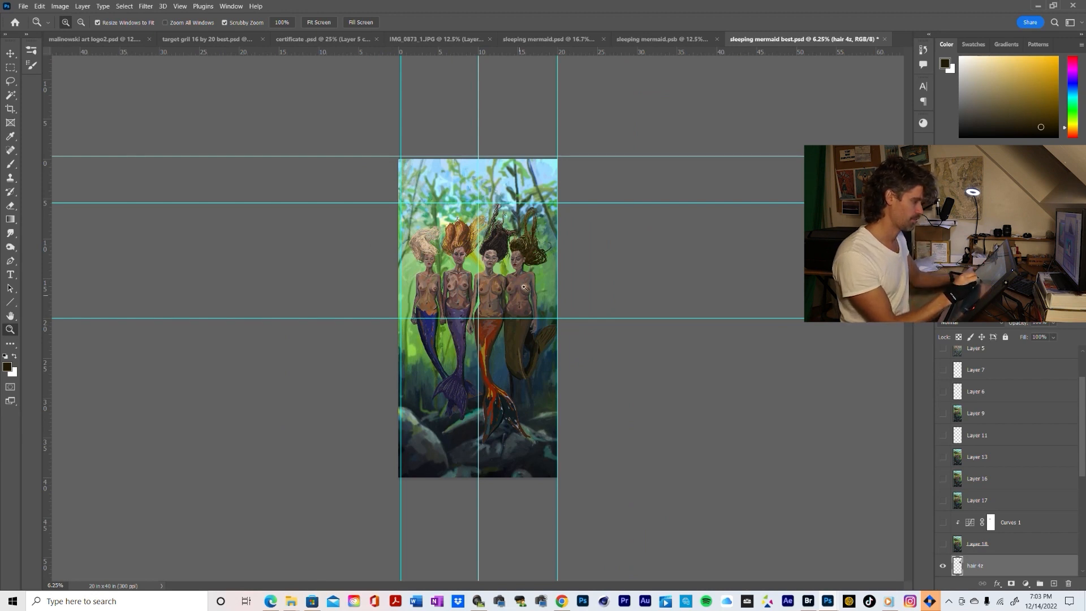
{"action": "left_click_drag", "start_coordinate": [530, 262], "coordinate": [581, 333]}
{"action": "left_click", "coordinate": [566, 236]}
{"action": "left_click", "coordinate": [583, 335], "text": "alt"}
{"action": "left_click", "coordinate": [583, 338], "text": "alt"}
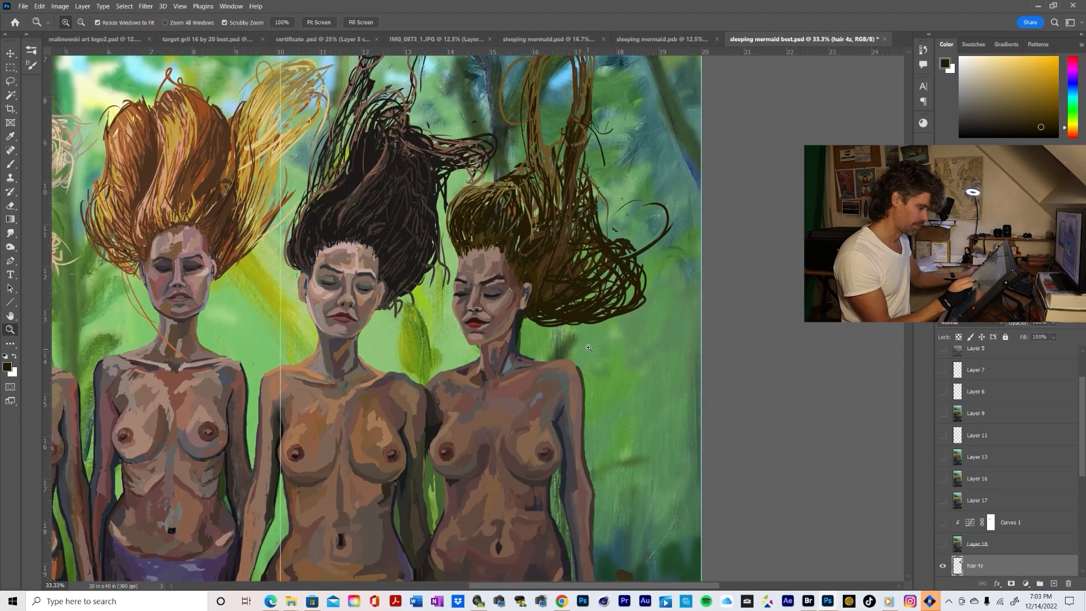
Brush sampled dark-brown strands along the lower mass and its outer edge, and add a thin curled flyaway above the outer curls
{"action": "key", "text": "b"}
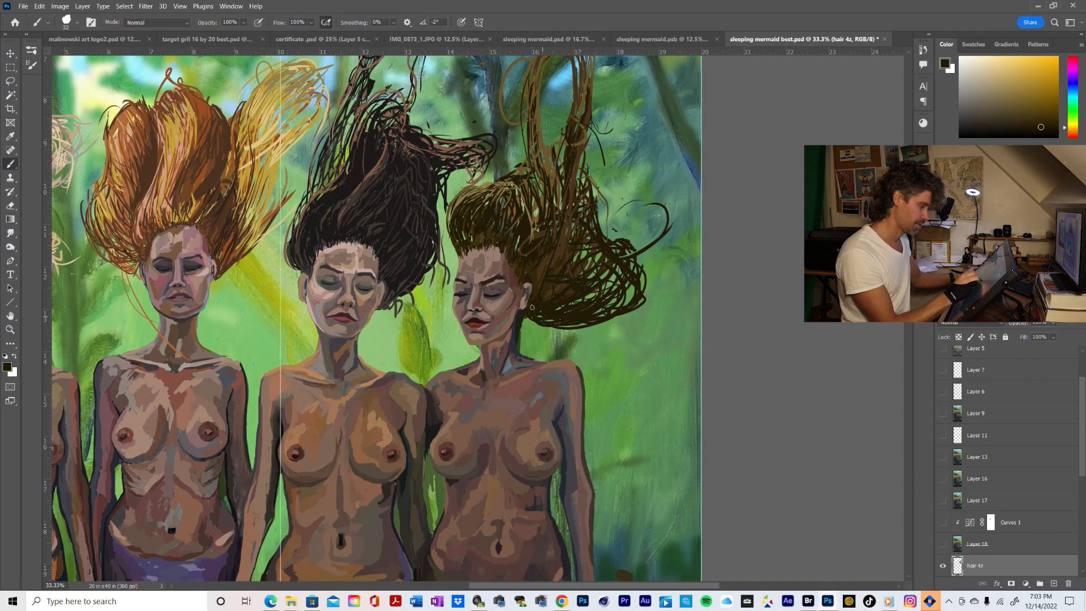
{"action": "left_click", "coordinate": [535, 290], "text": "alt"}
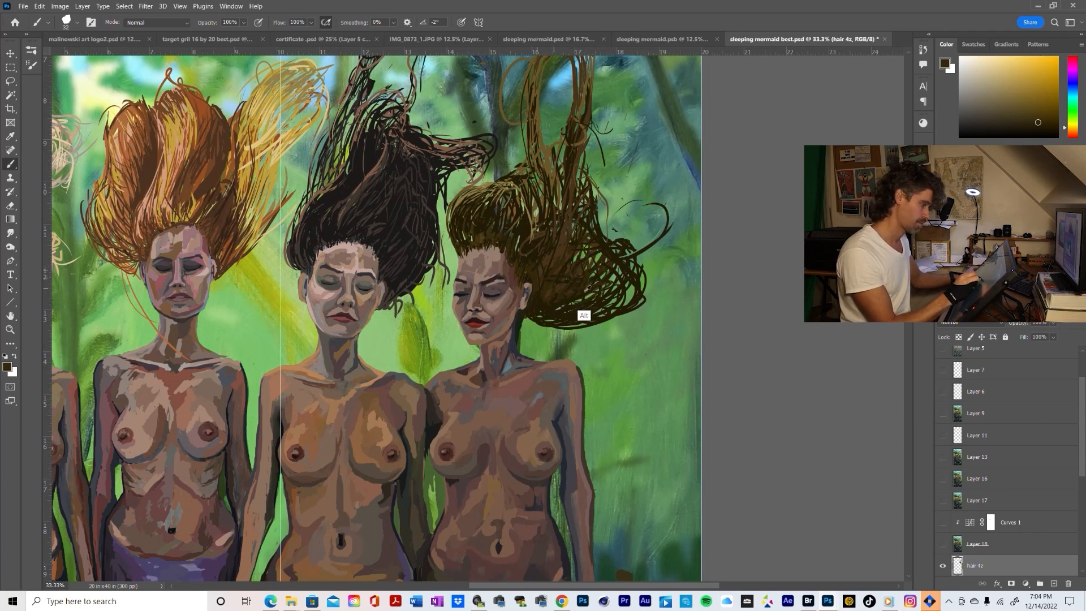
{"action": "left_click", "coordinate": [557, 277], "text": "alt"}
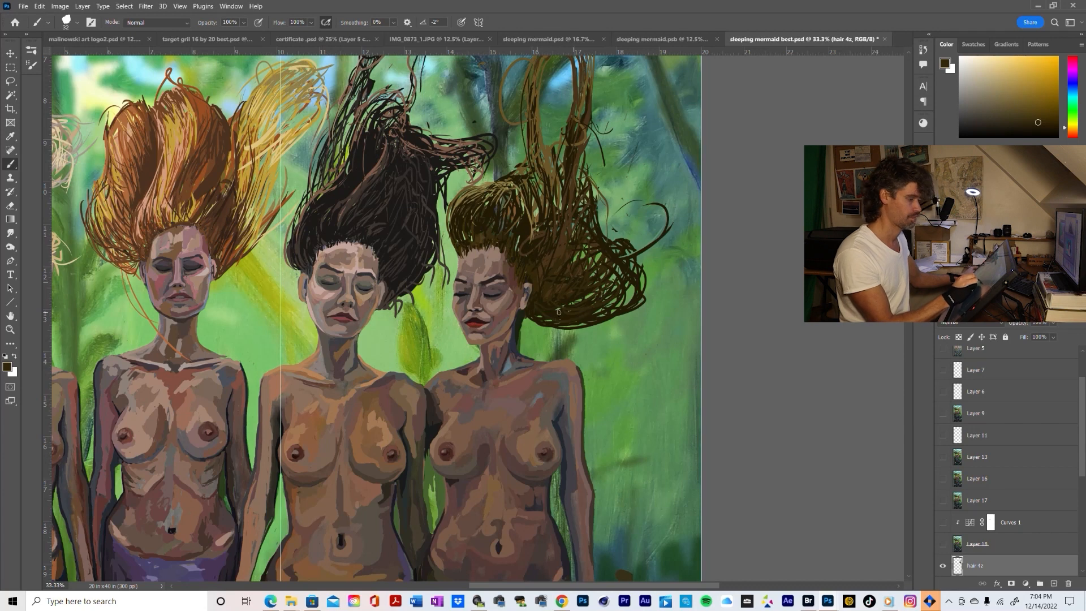
{"action": "mouse_move", "coordinate": [558, 311]}
{"action": "left_mouse_down"}
{"action": "mouse_move", "coordinate": [614, 298]}
{"action": "mouse_move", "coordinate": [598, 317]}
{"action": "mouse_move", "coordinate": [630, 287]}
{"action": "left_mouse_up"}
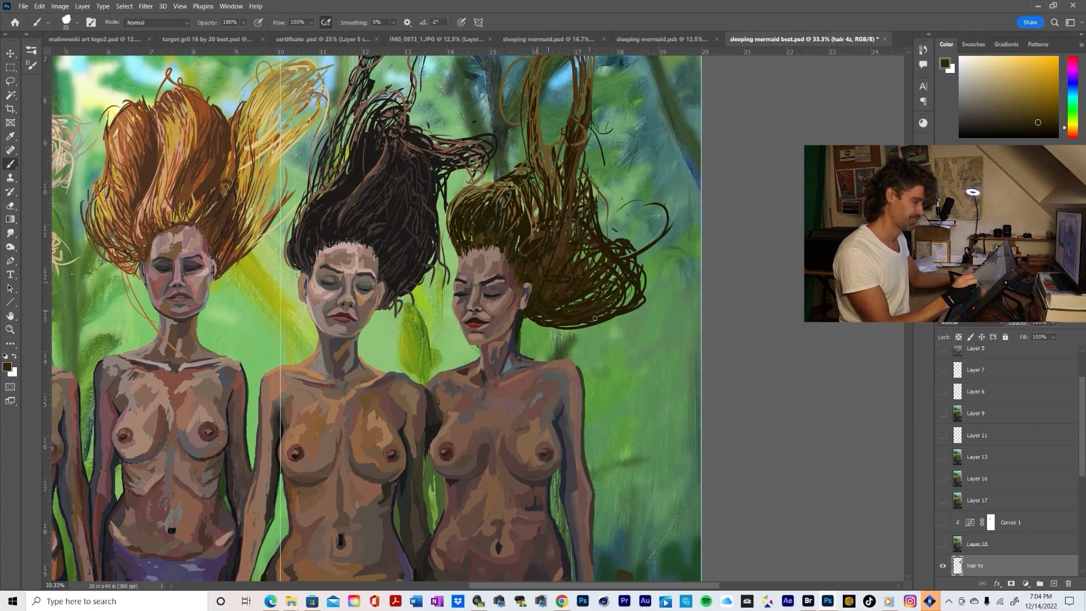
{"action": "mouse_move", "coordinate": [572, 326]}
{"action": "left_mouse_down"}
{"action": "mouse_move", "coordinate": [639, 294]}
{"action": "mouse_move", "coordinate": [617, 326]}
{"action": "mouse_move", "coordinate": [621, 258]}
{"action": "mouse_move", "coordinate": [629, 304]}
{"action": "mouse_move", "coordinate": [616, 294]}
{"action": "mouse_move", "coordinate": [636, 292]}
{"action": "mouse_move", "coordinate": [592, 217]}
{"action": "mouse_move", "coordinate": [647, 305]}
{"action": "mouse_move", "coordinate": [636, 301]}
{"action": "mouse_move", "coordinate": [644, 267]}
{"action": "left_mouse_up"}
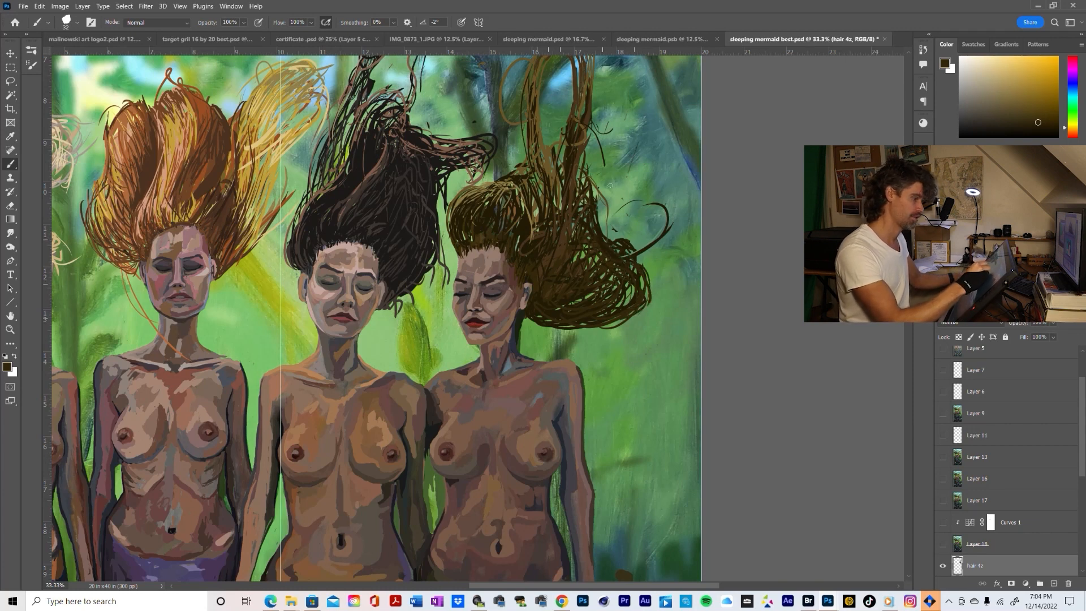
{"action": "mouse_move", "coordinate": [597, 189]}
{"action": "left_mouse_down"}
{"action": "mouse_move", "coordinate": [605, 240]}
{"action": "mouse_move", "coordinate": [618, 197]}
{"action": "mouse_move", "coordinate": [645, 205]}
{"action": "left_mouse_up"}
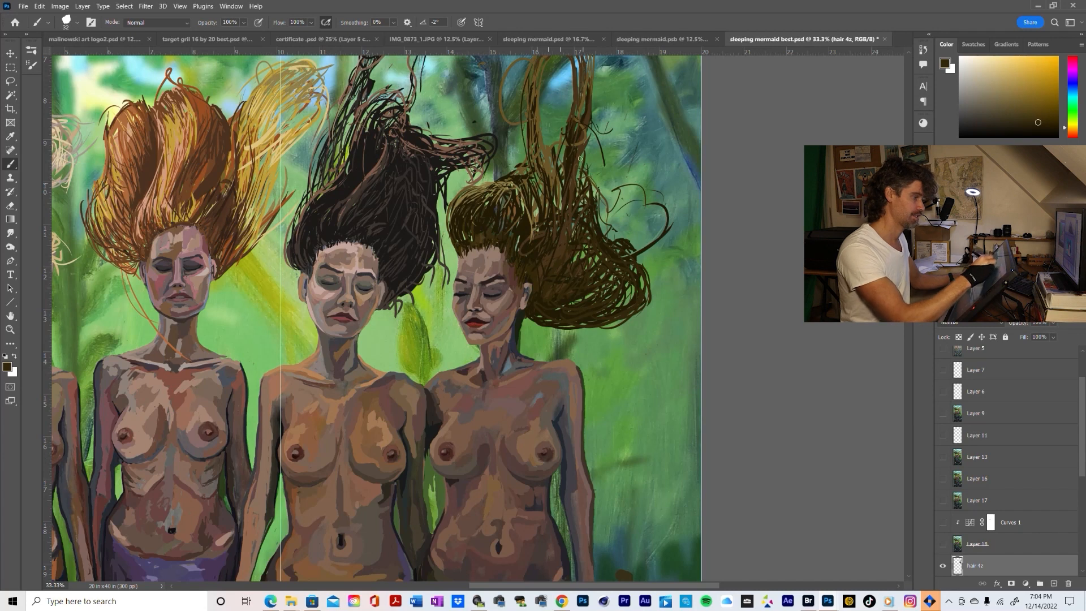
{"action": "mouse_move", "coordinate": [599, 190]}
{"action": "left_mouse_down"}
{"action": "mouse_move", "coordinate": [591, 288]}
{"action": "mouse_move", "coordinate": [583, 237]}
{"action": "left_mouse_up"}
Brush darker sampled strands up into the upright lock, and erase parts of its outer strand to taper it
{"action": "left_click", "coordinate": [585, 329], "text": "alt"}
{"action": "left_click_drag", "start_coordinate": [584, 299], "coordinate": [591, 217]}
{"action": "left_click_drag", "start_coordinate": [588, 265], "coordinate": [591, 164]}
{"action": "mouse_move", "coordinate": [584, 227]}
{"action": "left_mouse_down"}
{"action": "mouse_move", "coordinate": [576, 149]}
{"action": "mouse_move", "coordinate": [584, 207]}
{"action": "left_mouse_up"}
{"action": "key", "text": "e"}
{"action": "mouse_move", "coordinate": [579, 149]}
{"action": "left_mouse_down"}
{"action": "mouse_move", "coordinate": [586, 183]}
{"action": "mouse_move", "coordinate": [581, 241]}
{"action": "mouse_move", "coordinate": [584, 162]}
{"action": "mouse_move", "coordinate": [567, 289]}
{"action": "mouse_move", "coordinate": [594, 154]}
{"action": "left_mouse_up"}
{"action": "left_click_drag", "start_coordinate": [574, 113], "coordinate": [596, 176]}
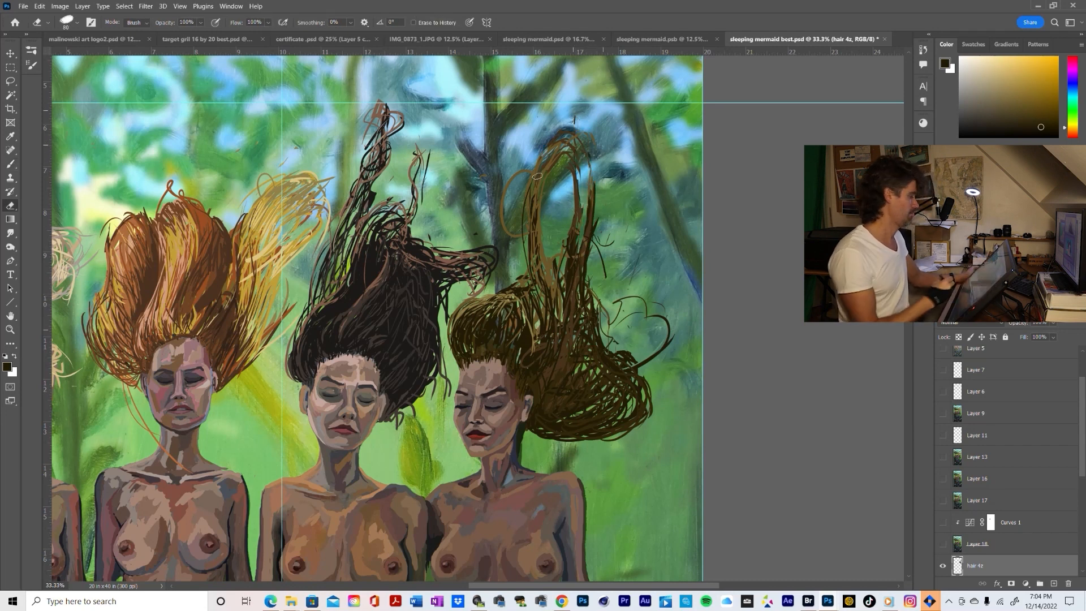
{"action": "key", "text": "b"}
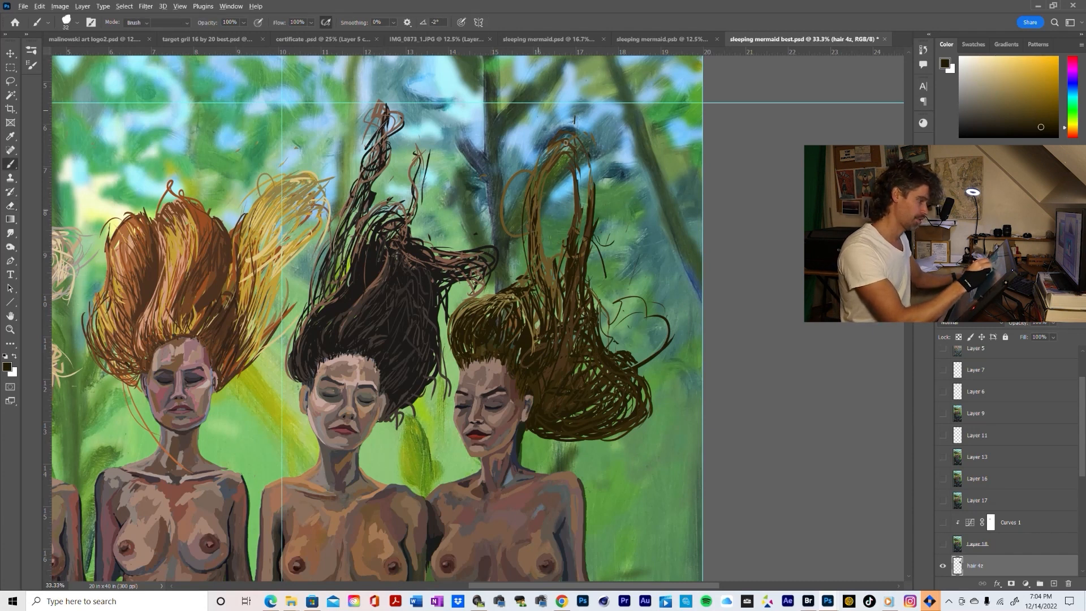
{"action": "key", "text": "e"}
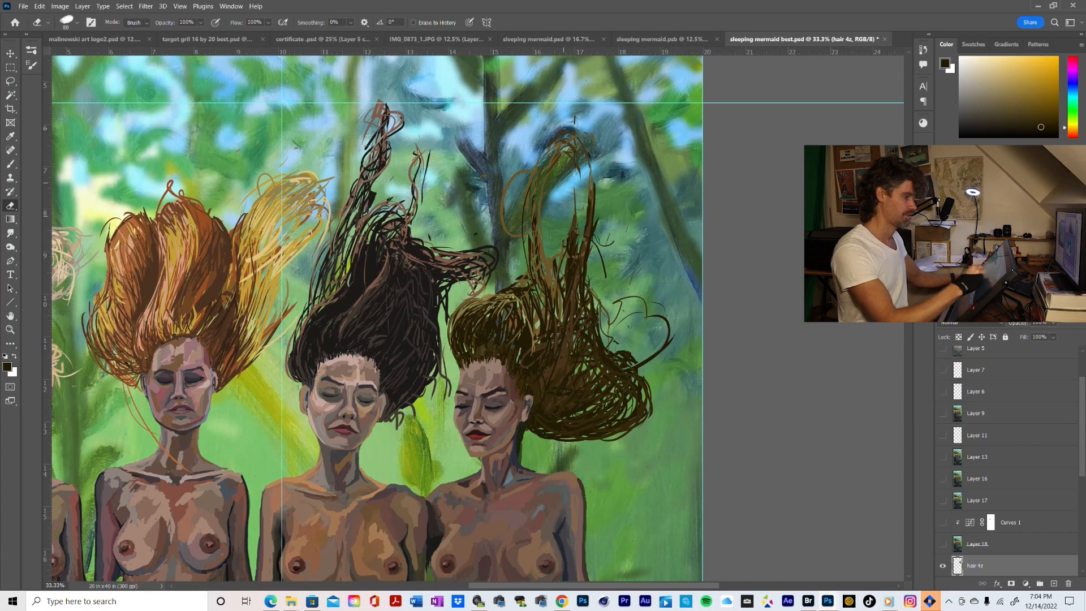
Erase the loose loop on the inner side of the rightmost mermaid's arched lock
{"action": "key", "text": "b"}
{"action": "key", "text": "z"}
{"action": "left_click", "coordinate": [671, 312], "text": "alt"}
{"action": "left_click", "coordinate": [672, 313], "text": "alt"}
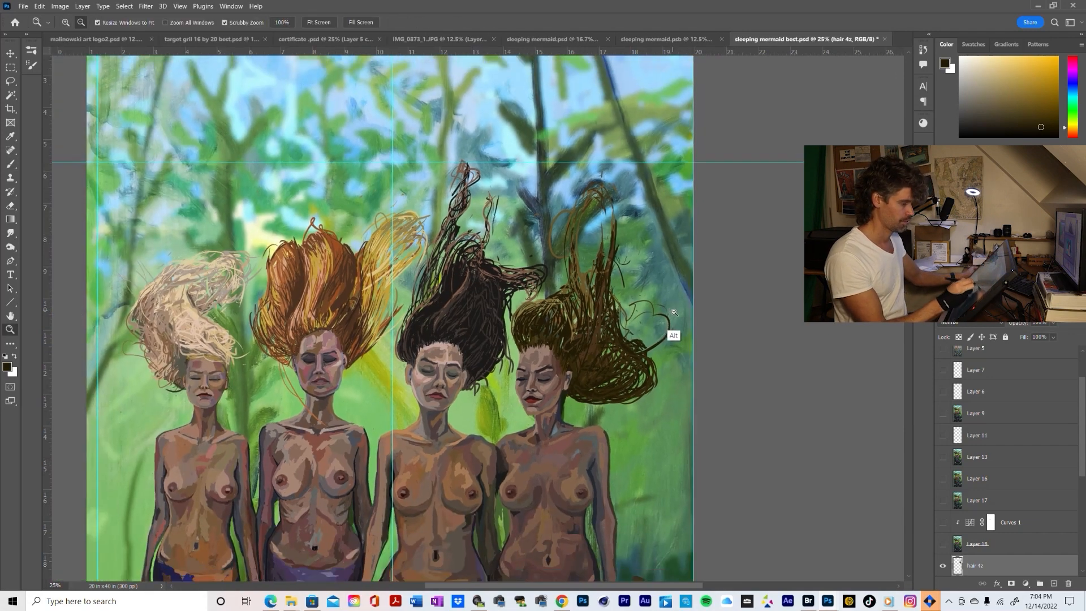
{"action": "left_click", "coordinate": [672, 313]}
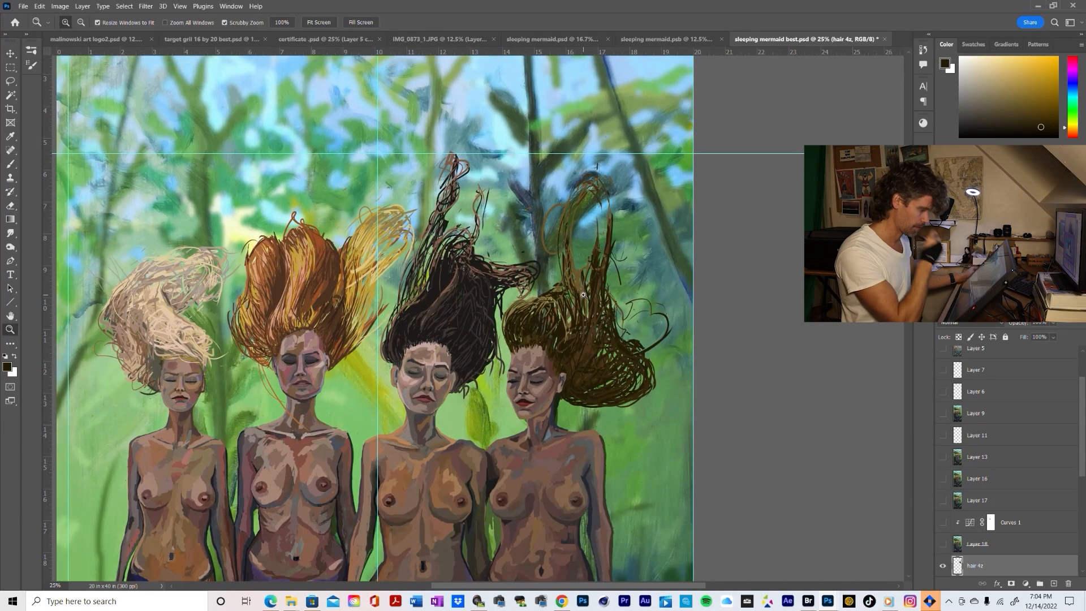
{"action": "key", "text": "b"}
{"action": "left_click_drag", "start_coordinate": [555, 200], "coordinate": [544, 233]}
{"action": "key", "text": "e"}
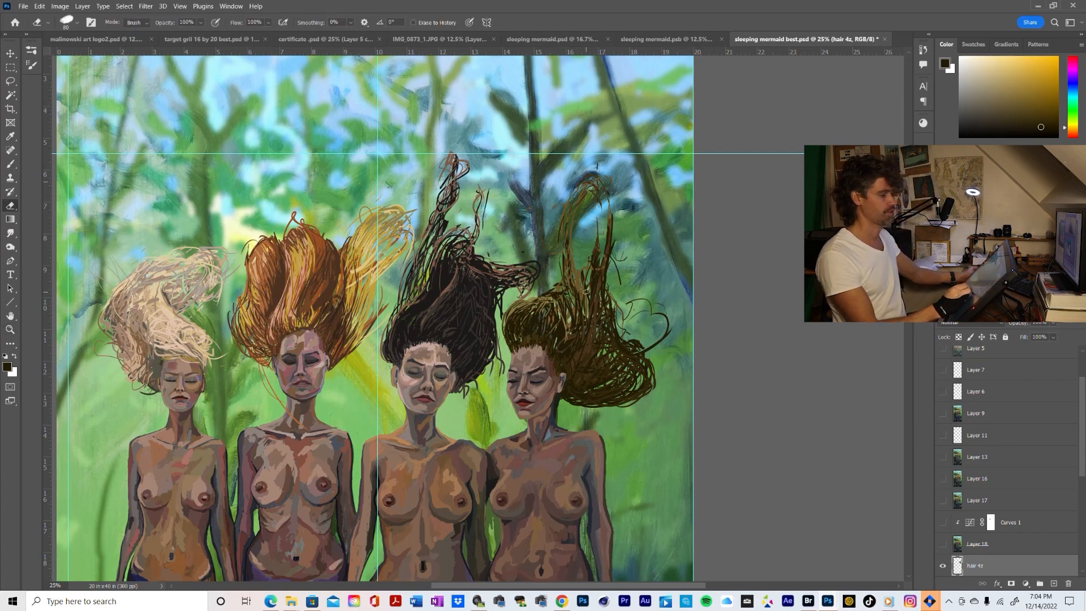
Brush sampled lighter-brown strands down the arched lock of the rightmost mermaid's hair
{"action": "key", "text": "z"}
{"action": "left_click", "coordinate": [700, 371], "text": "alt"}
{"action": "left_click", "coordinate": [700, 371], "text": "alt"}
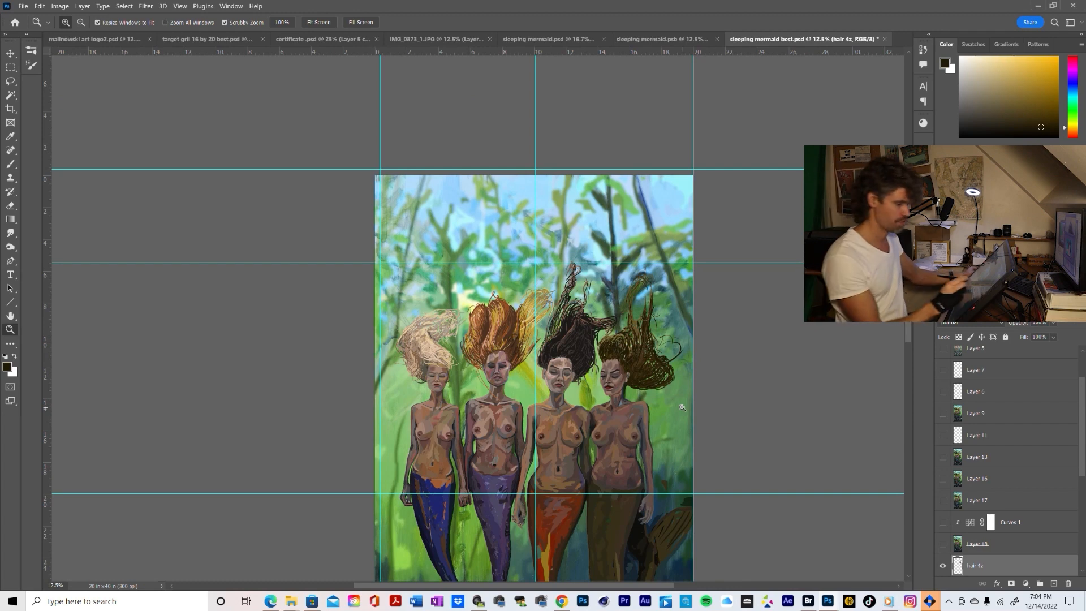
{"action": "key", "text": "e"}
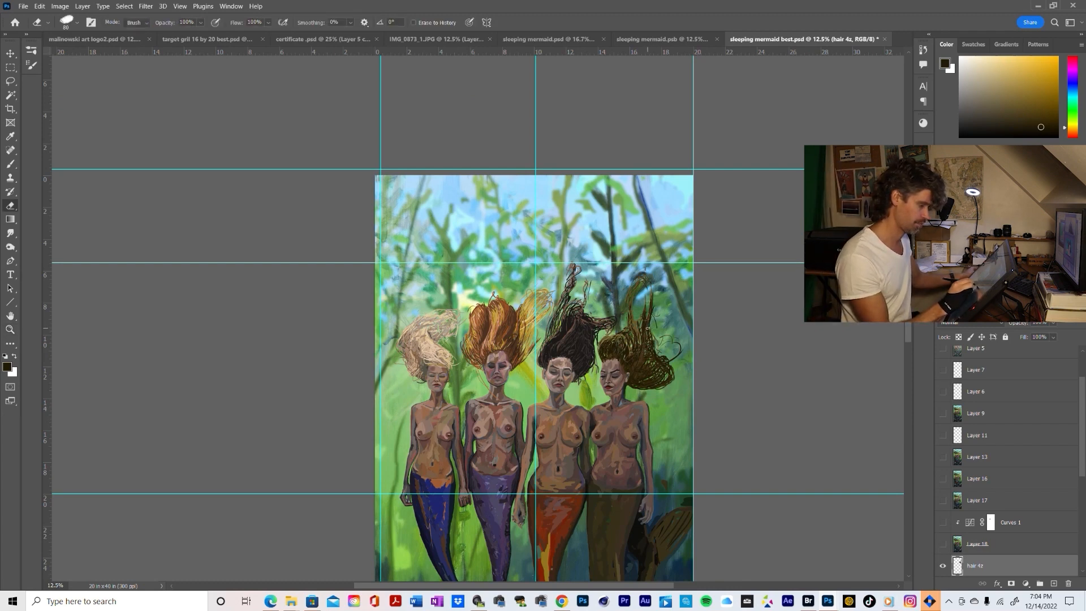
{"action": "key", "text": "z"}
{"action": "left_click", "coordinate": [650, 336]}
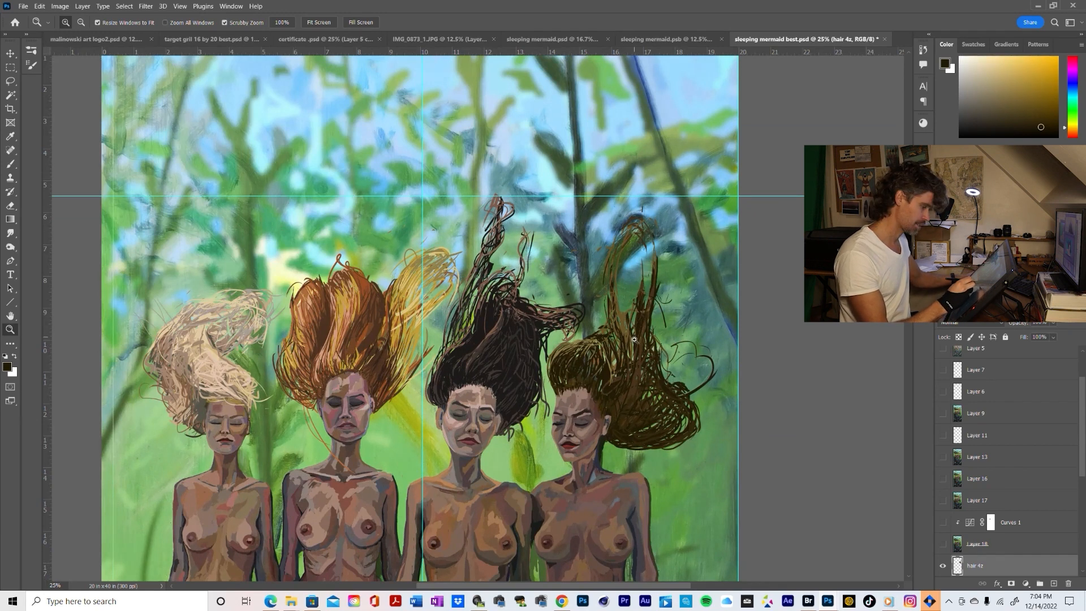
{"action": "key", "text": "b"}
{"action": "left_click", "coordinate": [635, 332], "text": "alt"}
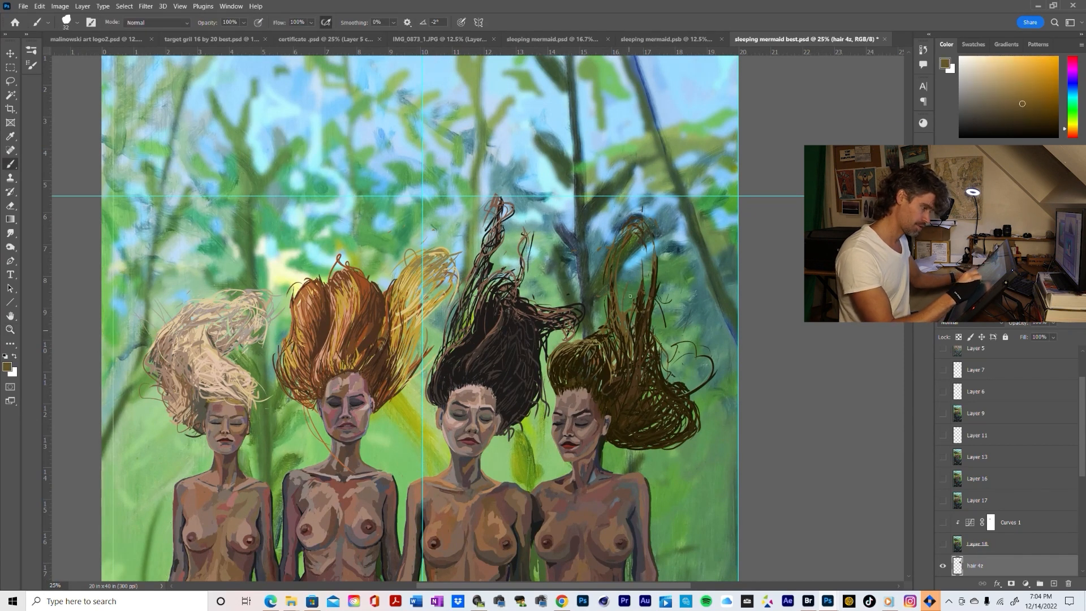
{"action": "left_click_drag", "start_coordinate": [636, 252], "coordinate": [627, 299]}
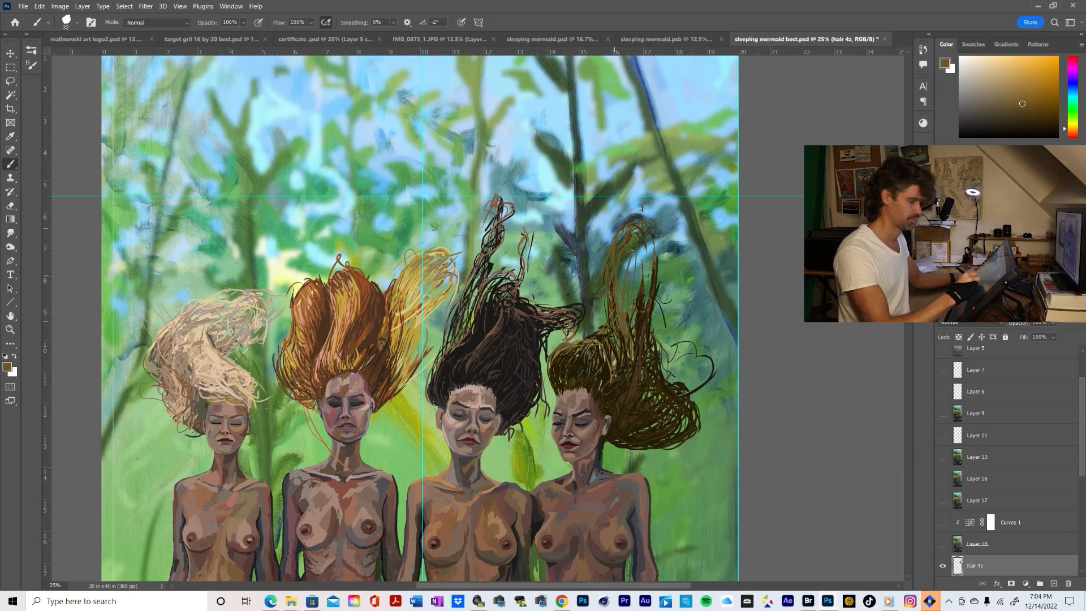
Erase the arched part of the lock down to the hair mass, keeping the single outer spike
{"action": "key", "text": "z"}
{"action": "left_click", "coordinate": [699, 353], "text": "alt"}
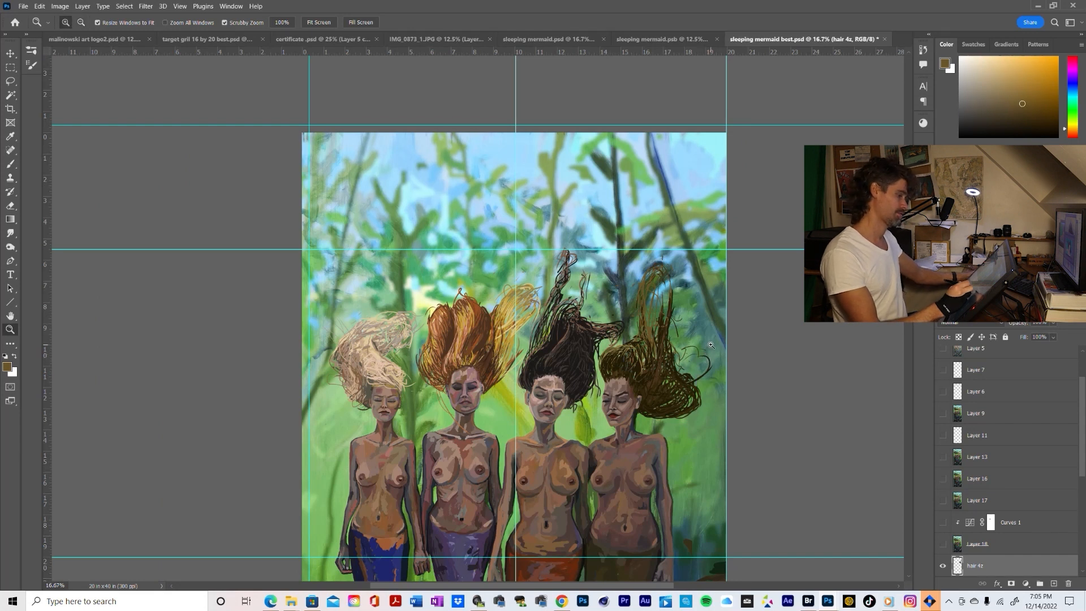
{"action": "key", "text": "b"}
{"action": "key", "text": "e"}
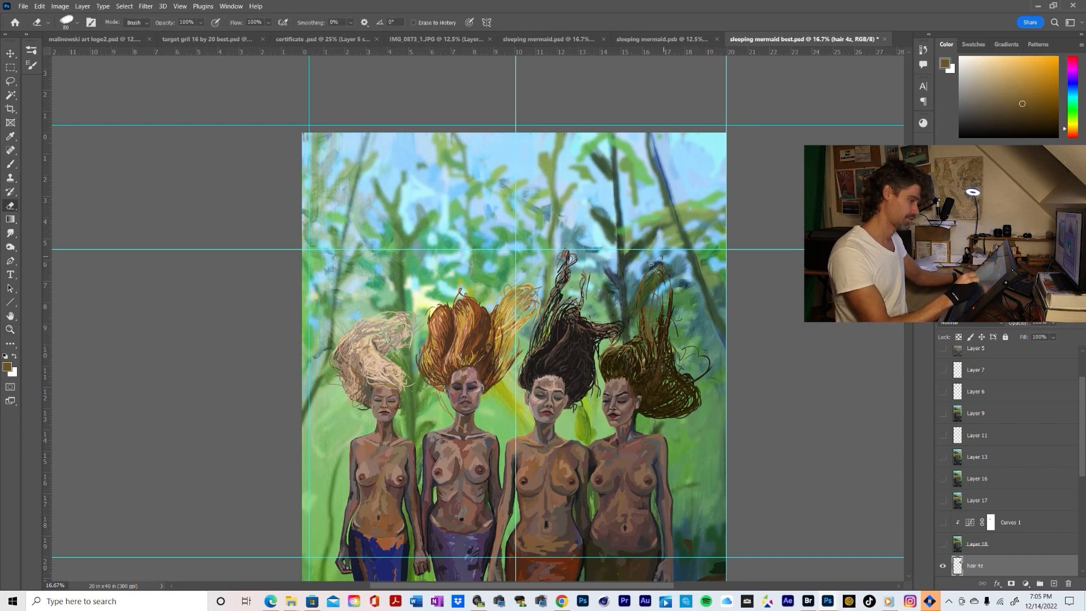
{"action": "mouse_move", "coordinate": [649, 304]}
{"action": "left_mouse_down"}
{"action": "mouse_move", "coordinate": [641, 316]}
{"action": "mouse_move", "coordinate": [658, 303]}
{"action": "mouse_move", "coordinate": [659, 277]}
{"action": "left_mouse_up"}
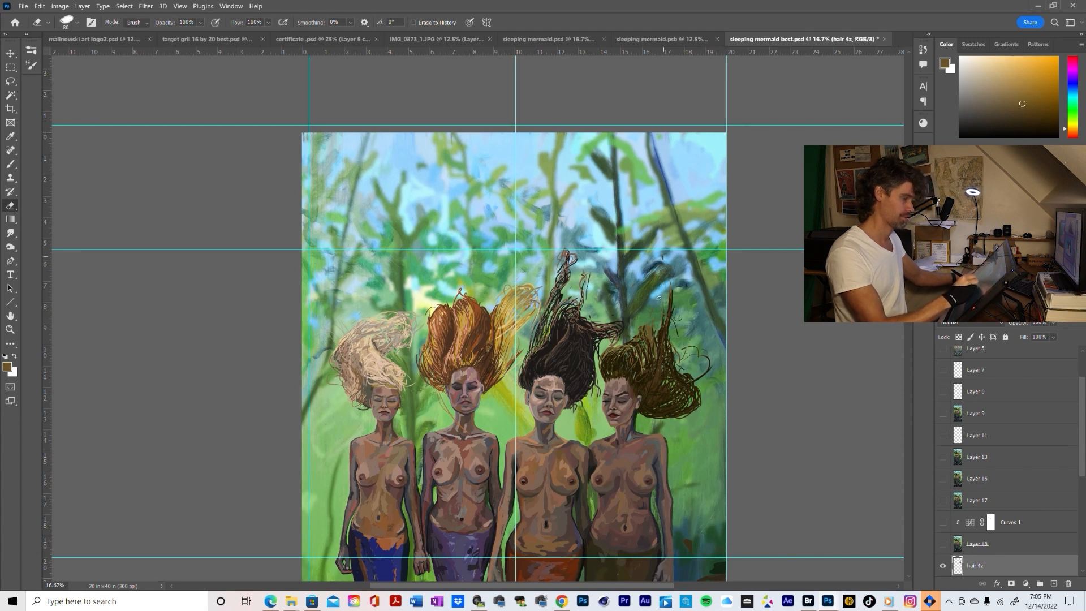
{"action": "mouse_move", "coordinate": [660, 327]}
{"action": "left_mouse_down"}
{"action": "mouse_move", "coordinate": [663, 288]}
{"action": "mouse_move", "coordinate": [650, 333]}
{"action": "left_mouse_up"}
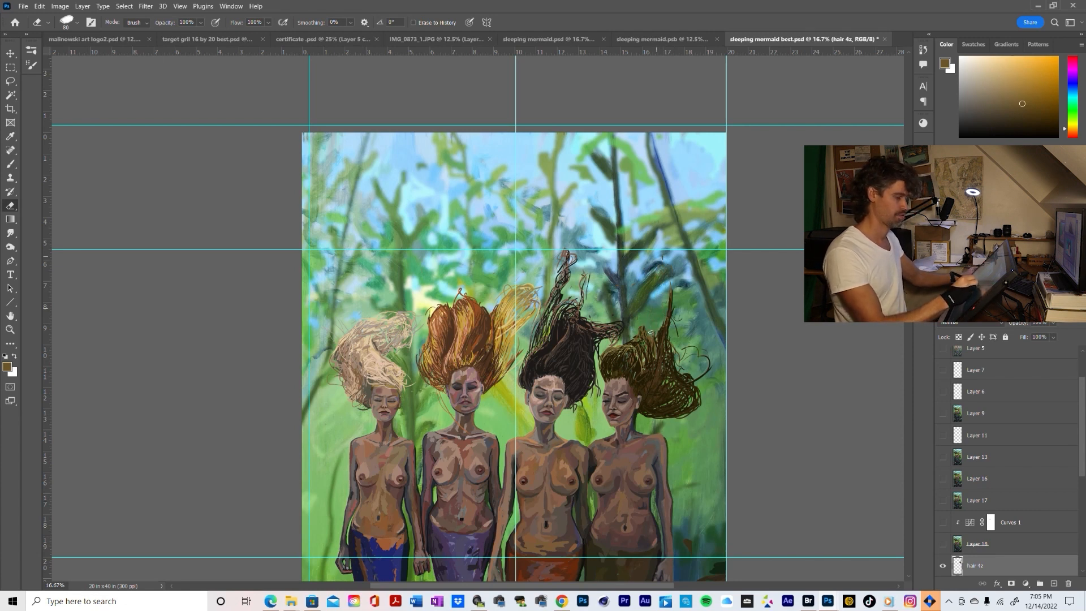
Sample a dark brown from the hair and brush new curved strands rising from the mass beside the upright spike
{"action": "key", "text": "z"}
{"action": "left_click", "coordinate": [703, 359], "text": "alt"}
{"action": "left_click", "coordinate": [692, 349]}
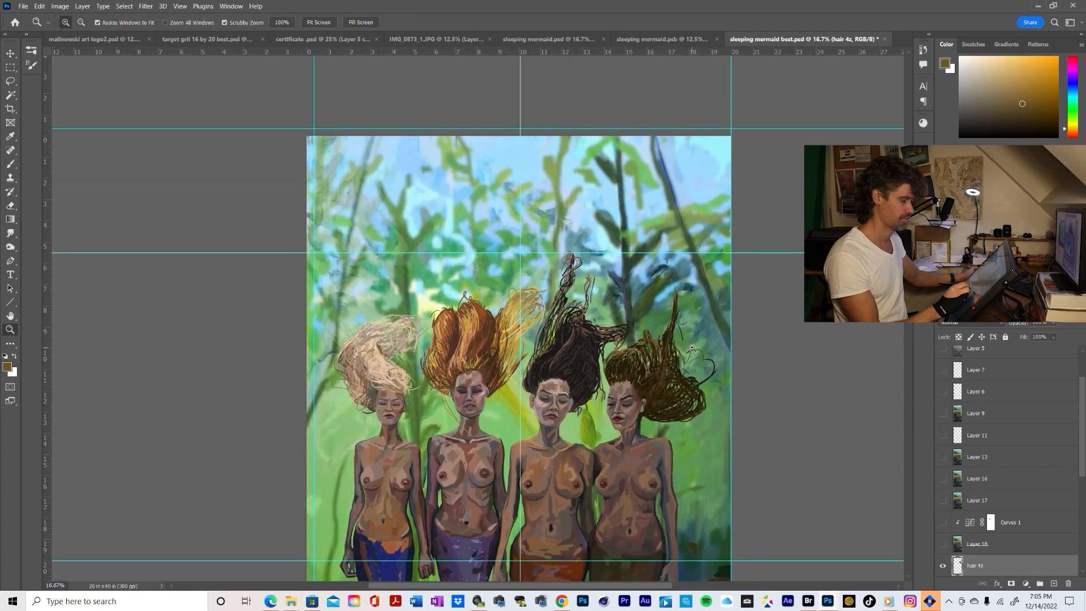
{"action": "left_click", "coordinate": [686, 351]}
{"action": "key", "text": "e"}
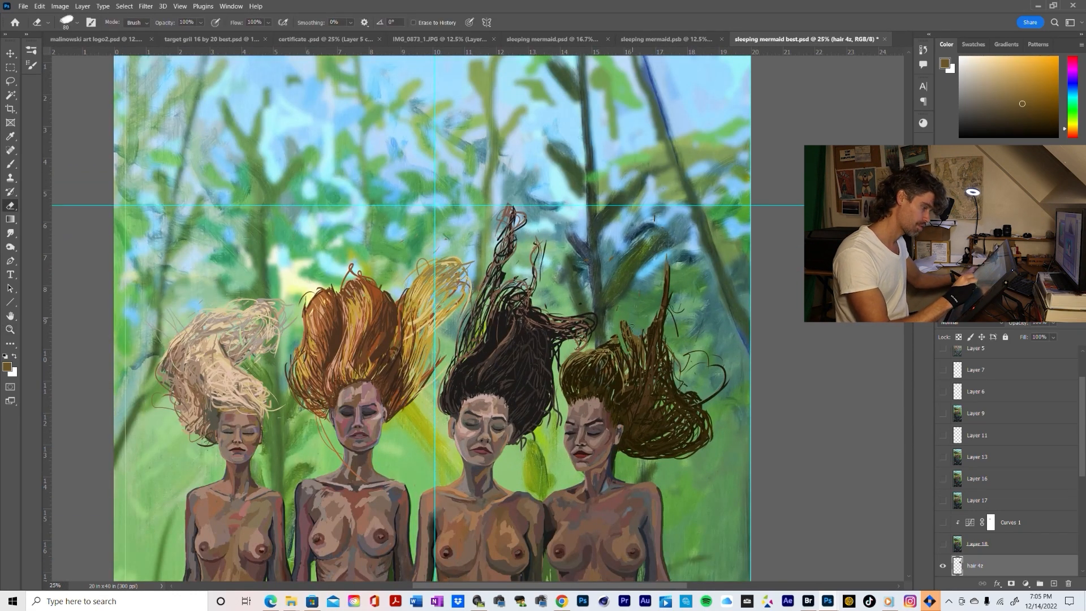
{"action": "key", "text": "b"}
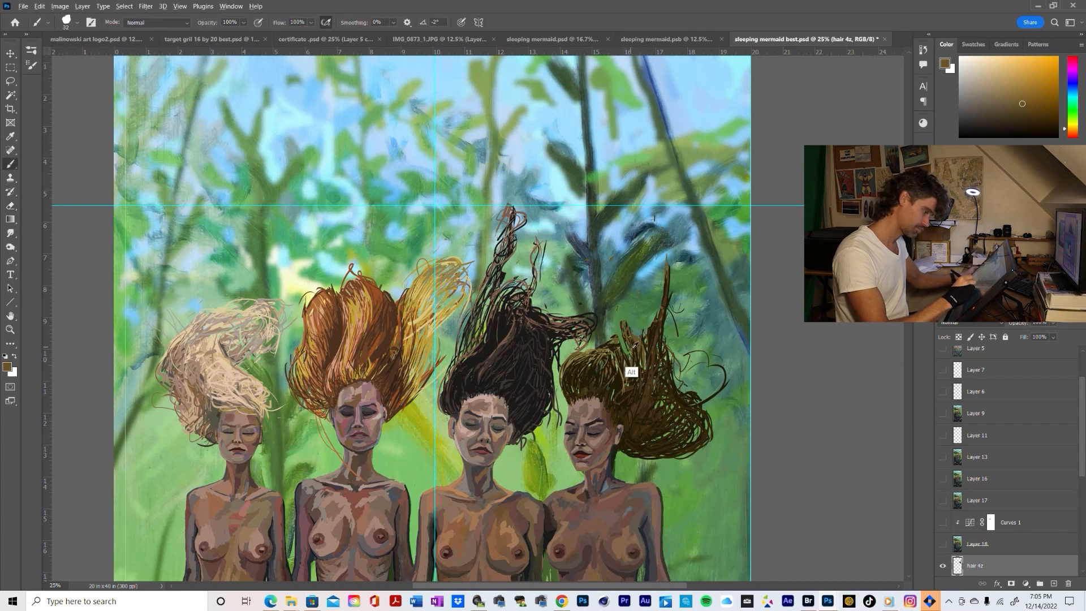
{"action": "left_click", "coordinate": [627, 379], "text": "alt"}
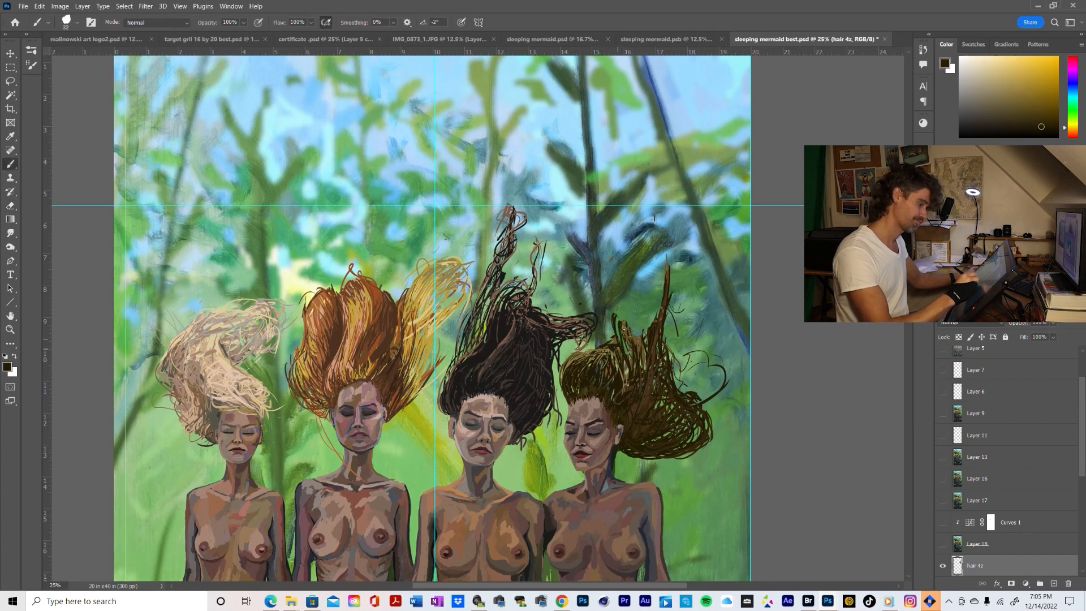
{"action": "mouse_move", "coordinate": [614, 313]}
{"action": "left_mouse_down"}
{"action": "mouse_move", "coordinate": [628, 279]}
{"action": "mouse_move", "coordinate": [654, 321]}
{"action": "mouse_move", "coordinate": [652, 300]}
{"action": "left_mouse_up"}
{"action": "mouse_move", "coordinate": [621, 303]}
{"action": "left_mouse_down"}
{"action": "mouse_move", "coordinate": [618, 333]}
{"action": "mouse_move", "coordinate": [629, 287]}
{"action": "mouse_move", "coordinate": [617, 333]}
{"action": "mouse_move", "coordinate": [616, 314]}
{"action": "mouse_move", "coordinate": [636, 362]}
{"action": "mouse_move", "coordinate": [624, 303]}
{"action": "mouse_move", "coordinate": [649, 302]}
{"action": "mouse_move", "coordinate": [645, 258]}
{"action": "mouse_move", "coordinate": [659, 302]}
{"action": "mouse_move", "coordinate": [668, 262]}
{"action": "left_mouse_up"}
{"action": "mouse_move", "coordinate": [657, 298]}
{"action": "left_mouse_down"}
{"action": "mouse_move", "coordinate": [651, 259]}
{"action": "mouse_move", "coordinate": [678, 245]}
{"action": "mouse_move", "coordinate": [670, 309]}
{"action": "mouse_move", "coordinate": [675, 268]}
{"action": "left_mouse_up"}
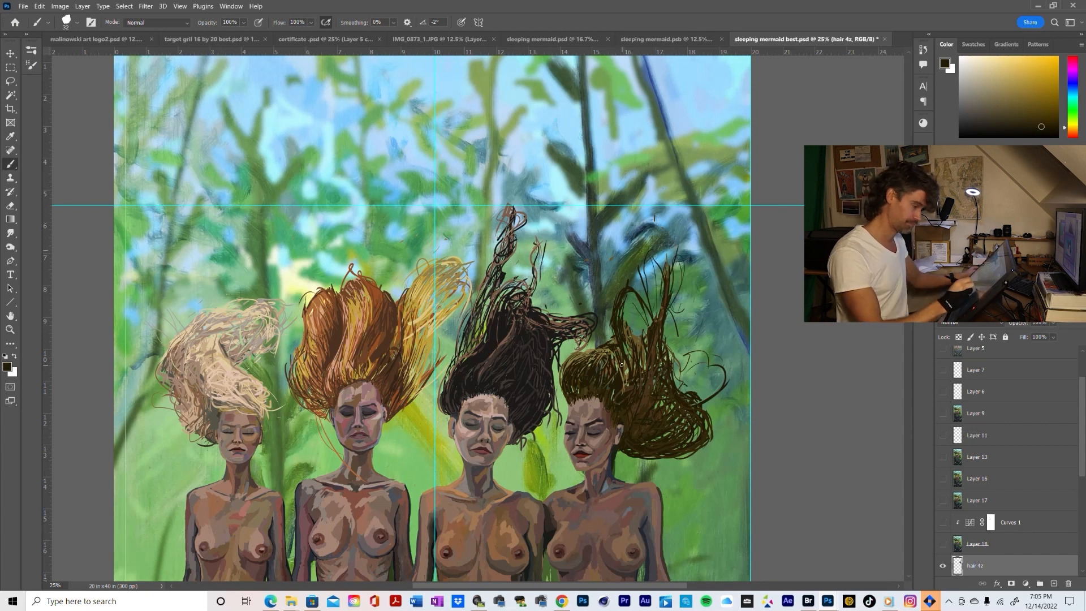
Thicken the outer upright spike with long dark-brown strands running from the hair mass to its tip
{"action": "mouse_move", "coordinate": [671, 320]}
{"action": "left_mouse_down"}
{"action": "mouse_move", "coordinate": [668, 347]}
{"action": "mouse_move", "coordinate": [676, 285]}
{"action": "left_mouse_up"}
{"action": "left_click_drag", "start_coordinate": [663, 339], "coordinate": [679, 258]}
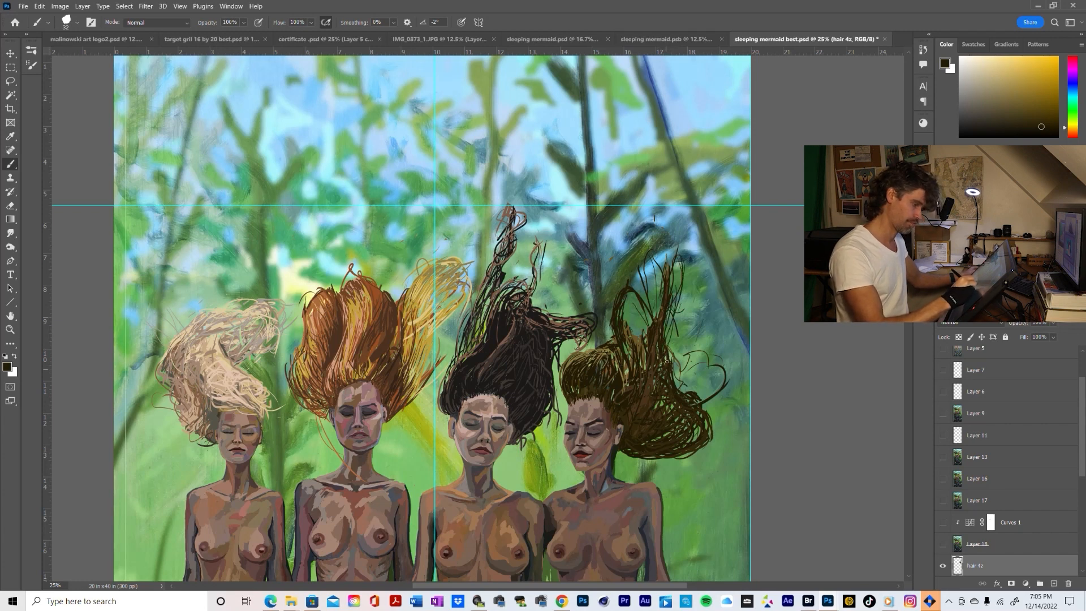
{"action": "left_click_drag", "start_coordinate": [668, 349], "coordinate": [671, 321]}
{"action": "left_click_drag", "start_coordinate": [670, 359], "coordinate": [679, 259]}
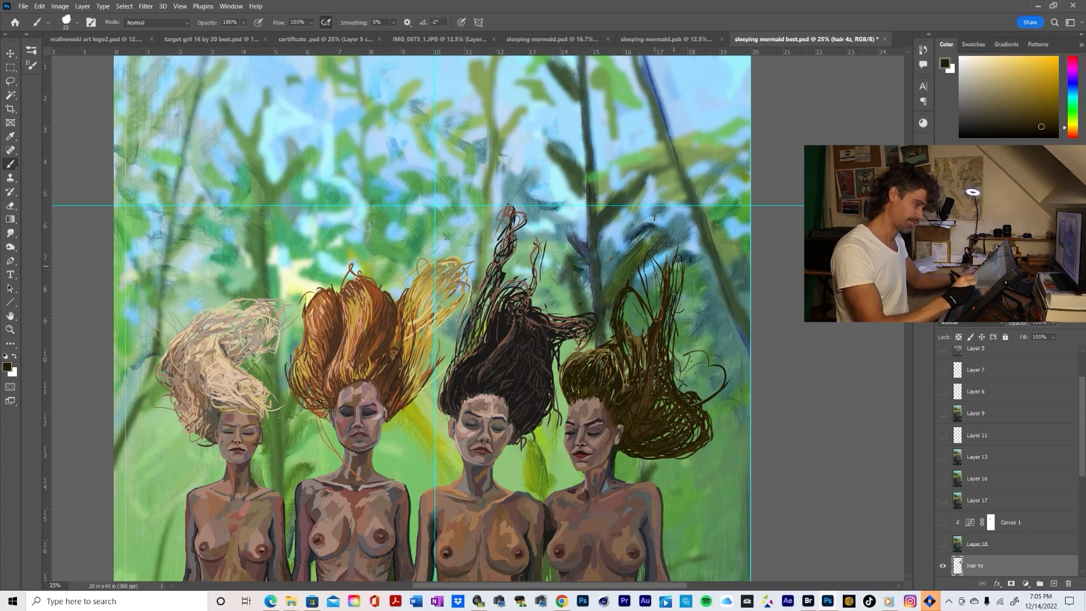
Fill out the inner side of the new upright lock with curved dark-brown strands
{"action": "left_click_drag", "start_coordinate": [655, 320], "coordinate": [652, 285]}
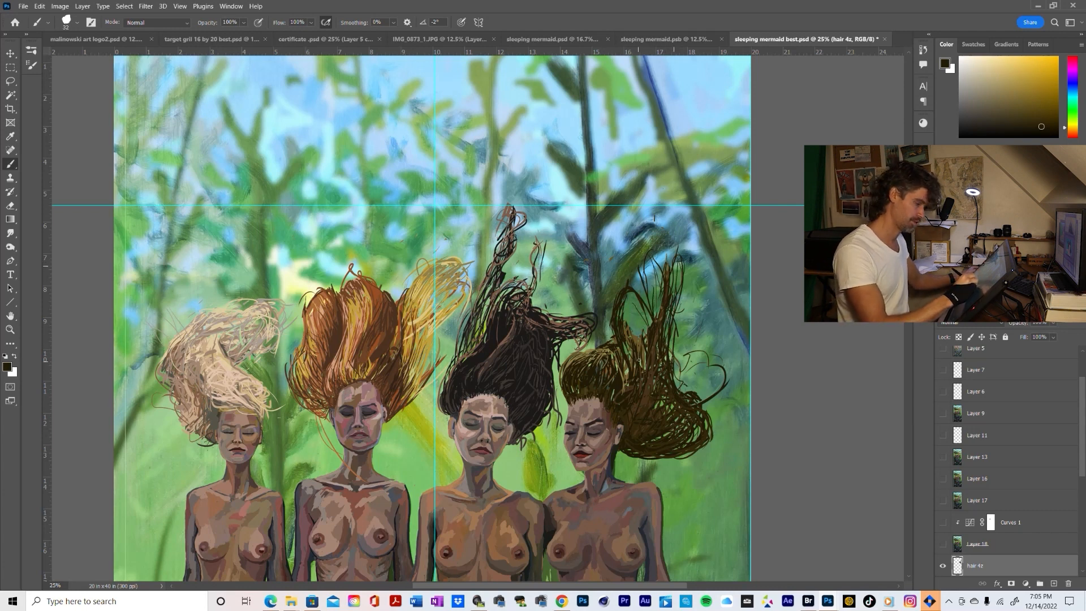
{"action": "left_click_drag", "start_coordinate": [639, 354], "coordinate": [627, 290]}
{"action": "left_click_drag", "start_coordinate": [633, 327], "coordinate": [610, 285]}
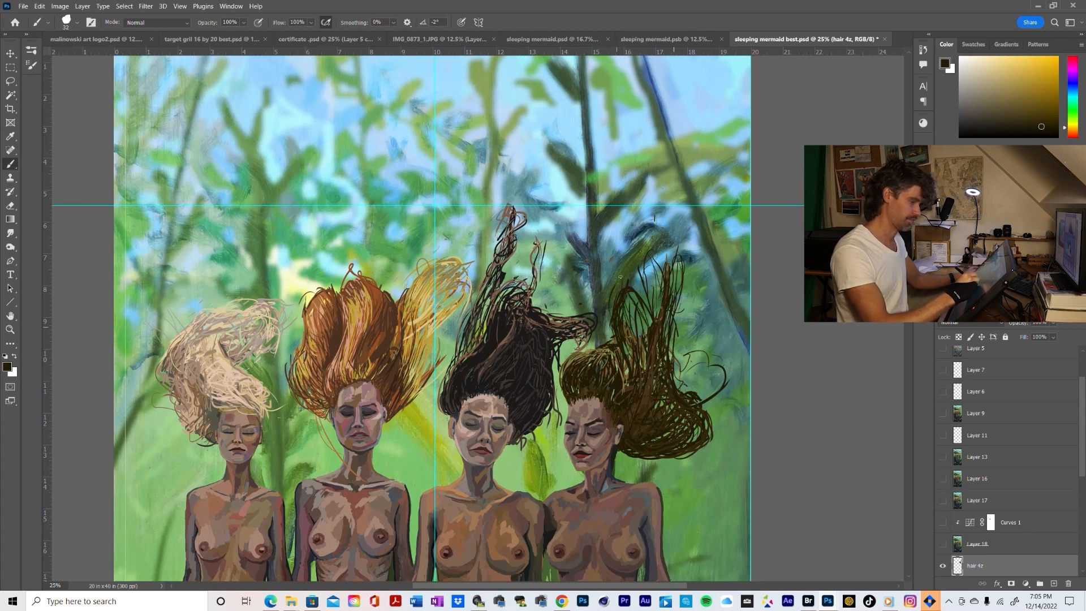
{"action": "left_click_drag", "start_coordinate": [611, 332], "coordinate": [606, 290]}
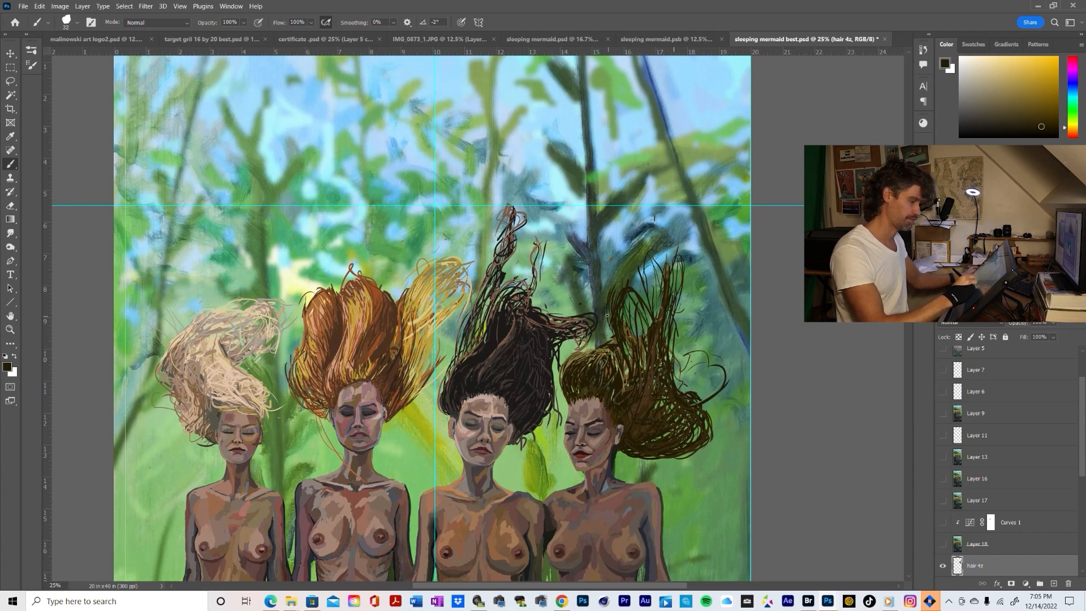
{"action": "left_click_drag", "start_coordinate": [628, 290], "coordinate": [612, 267]}
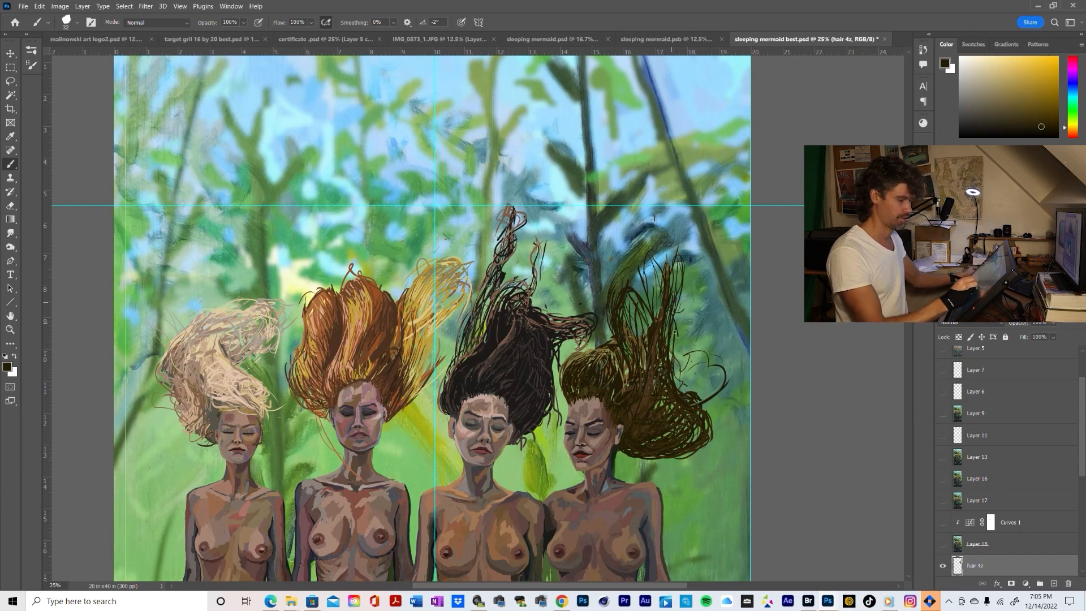
Add more dark-brown strands up the outer edge of the rightmost mermaid's upright lock
{"action": "left_click_drag", "start_coordinate": [676, 325], "coordinate": [686, 276]}
{"action": "left_click_drag", "start_coordinate": [677, 375], "coordinate": [676, 332]}
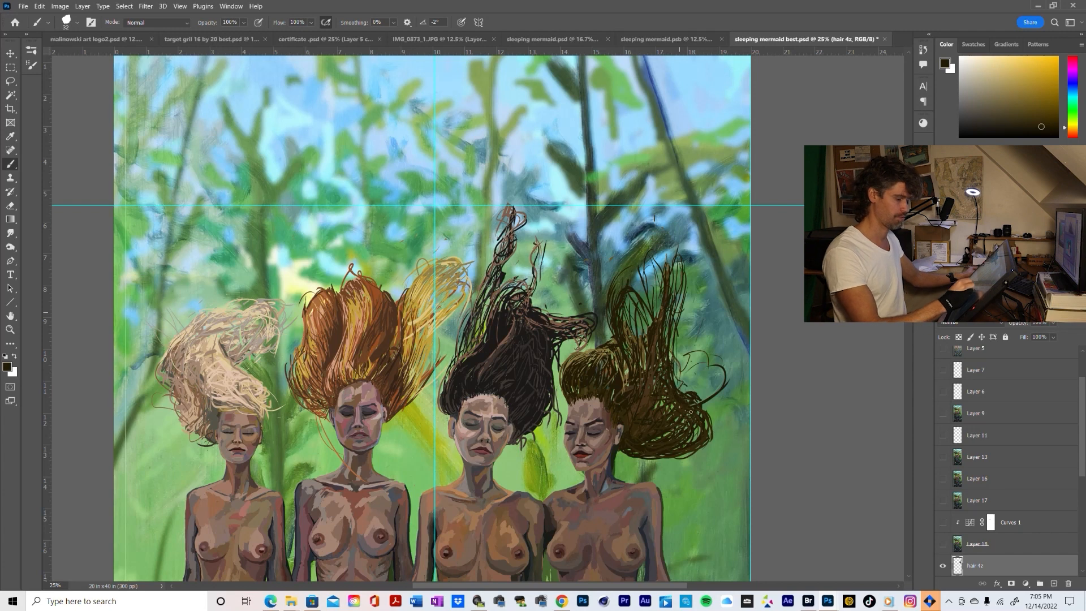
{"action": "key", "text": "z"}
{"action": "left_click_drag", "start_coordinate": [690, 408], "coordinate": [681, 439]}
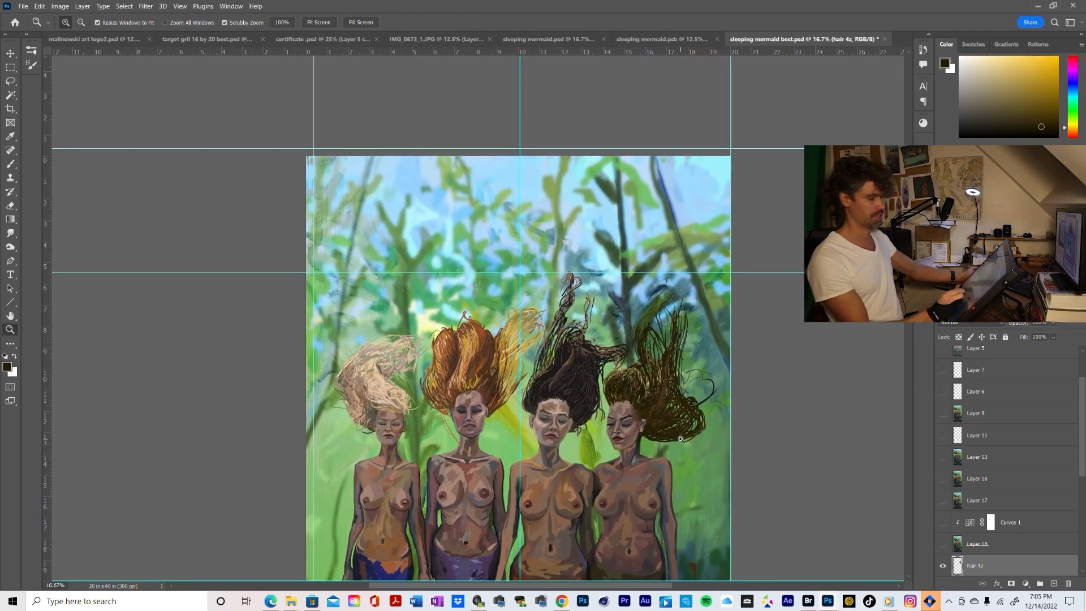
{"action": "key", "text": "alt"}
{"action": "left_click", "coordinate": [693, 429], "text": "alt"}
{"action": "left_click", "coordinate": [698, 432], "text": "alt"}
{"action": "left_click", "coordinate": [697, 434], "text": "alt"}
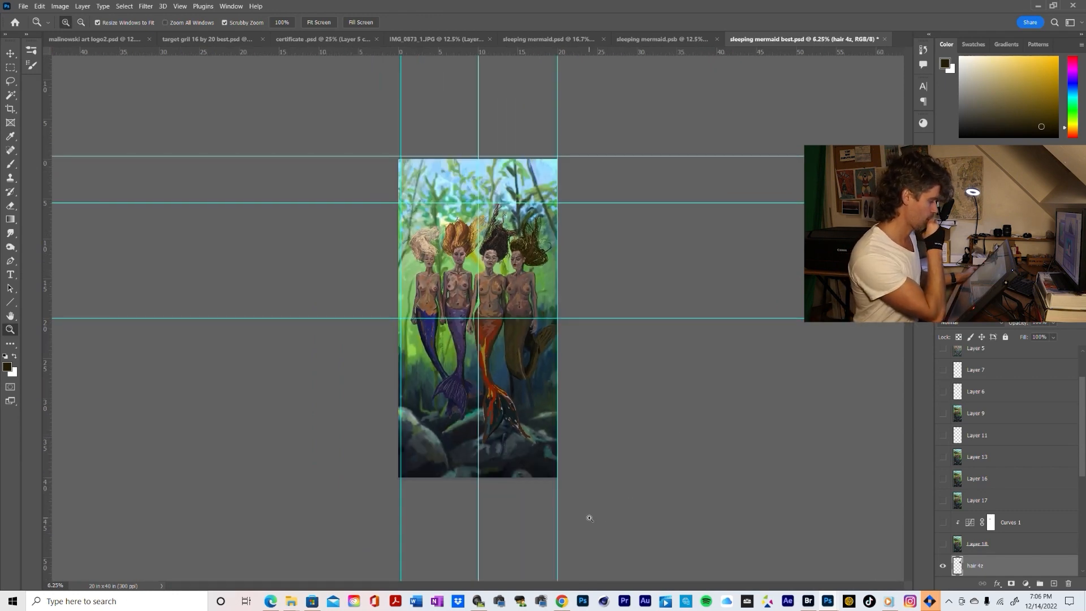
Sample a dark brown from the hair and brush strands down the upright lock into the hair mass
{"action": "left_click_drag", "start_coordinate": [540, 237], "coordinate": [589, 318]}
{"action": "key", "text": "b"}
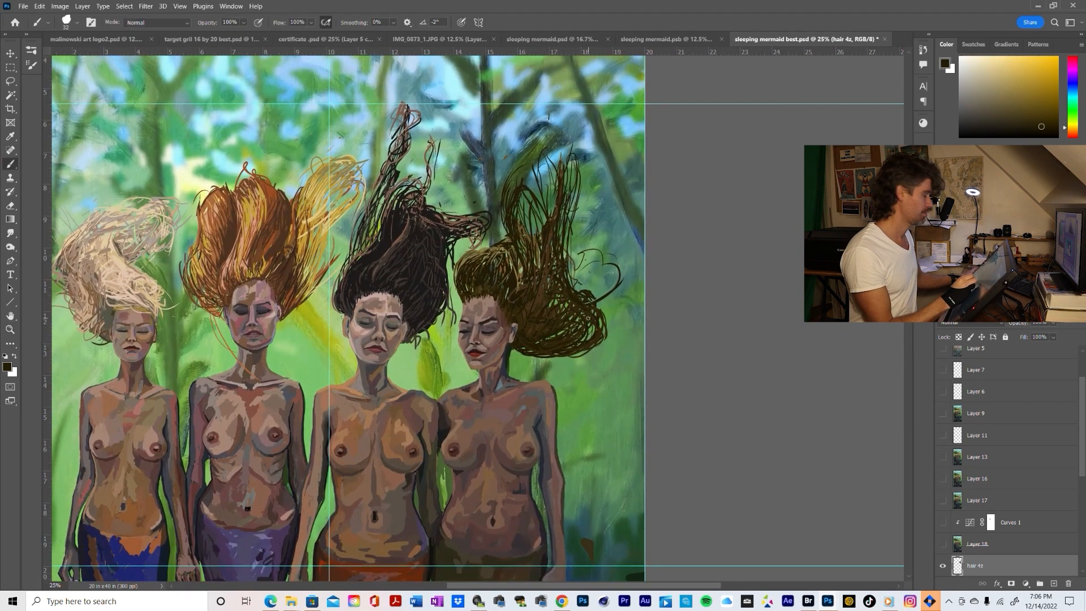
{"action": "key", "text": "e"}
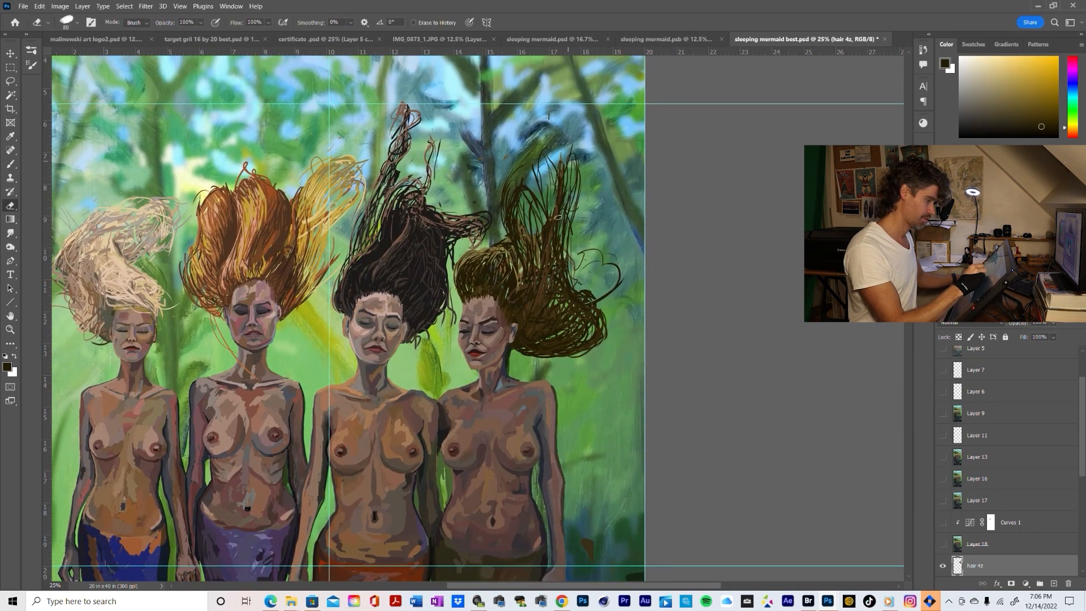
{"action": "key", "text": "b"}
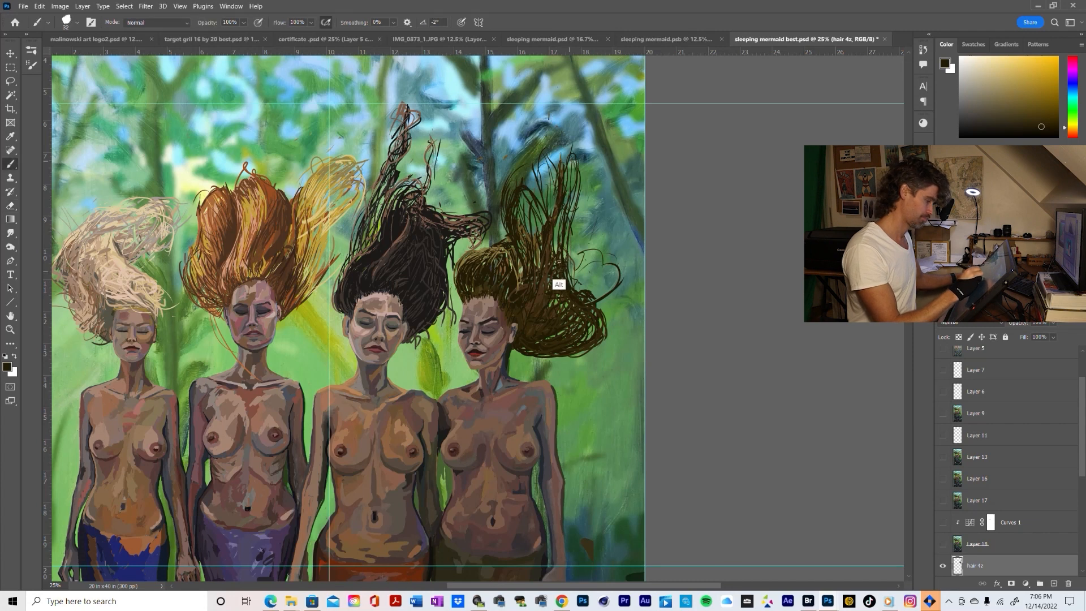
{"action": "left_click", "coordinate": [562, 261], "text": "alt"}
{"action": "left_click", "coordinate": [569, 211], "text": "alt"}
{"action": "left_click_drag", "start_coordinate": [563, 210], "coordinate": [556, 250]}
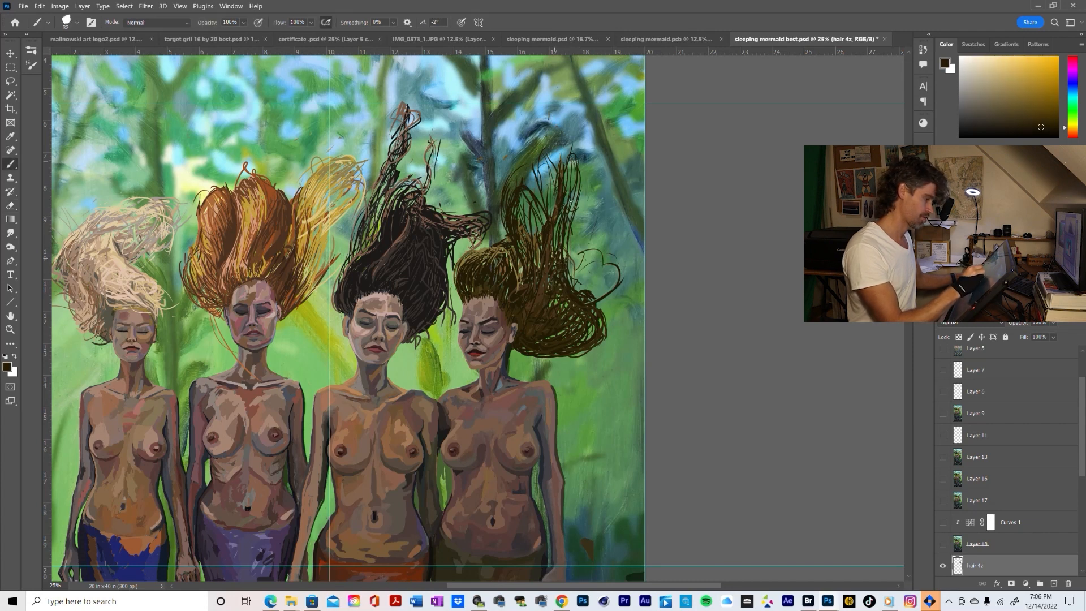
{"action": "left_click_drag", "start_coordinate": [568, 185], "coordinate": [556, 236]}
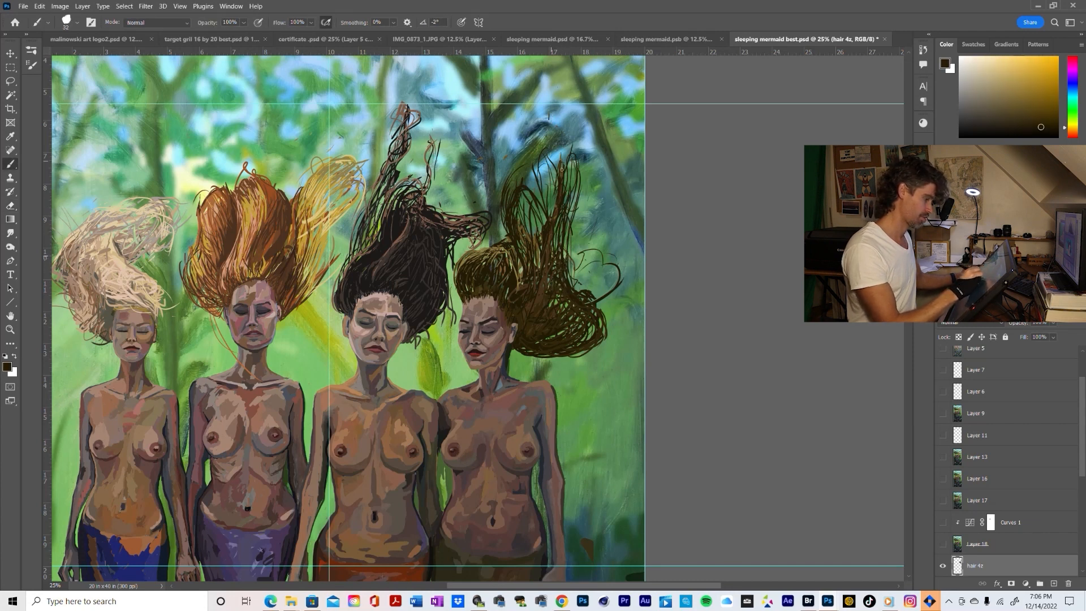
Sample a light olive-brown from the crown and dab lighter strands into the hair beside the temple
{"action": "left_click", "coordinate": [486, 257], "text": "alt"}
{"action": "left_click", "coordinate": [489, 254], "text": "alt"}
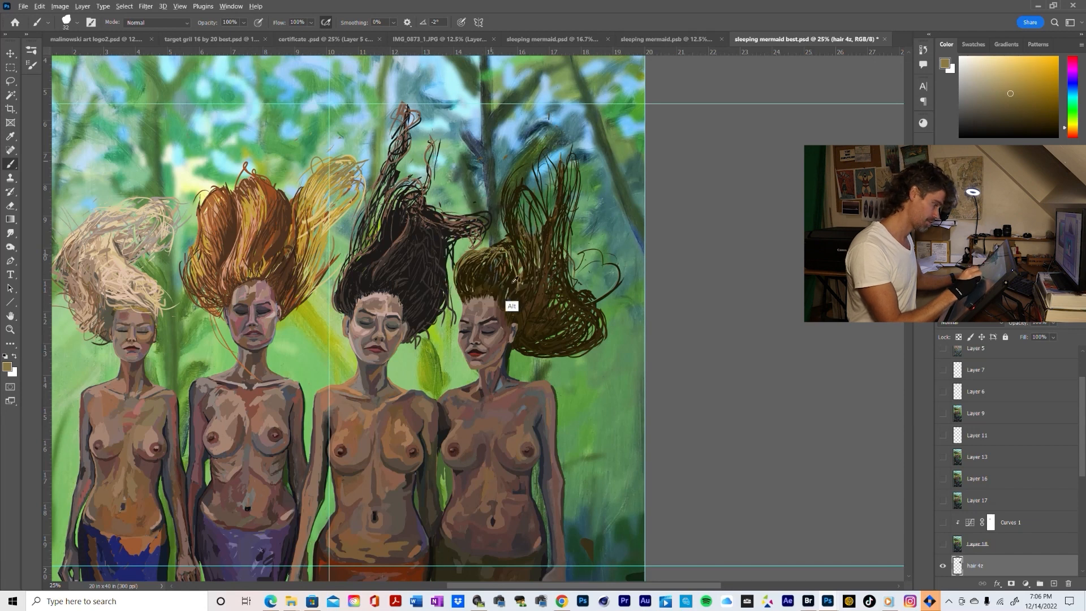
{"action": "left_click", "coordinate": [517, 268], "text": "alt"}
{"action": "left_click", "coordinate": [518, 271], "text": "alt"}
{"action": "left_click", "coordinate": [518, 272], "text": "alt"}
{"action": "left_click_drag", "start_coordinate": [508, 287], "coordinate": [505, 298]}
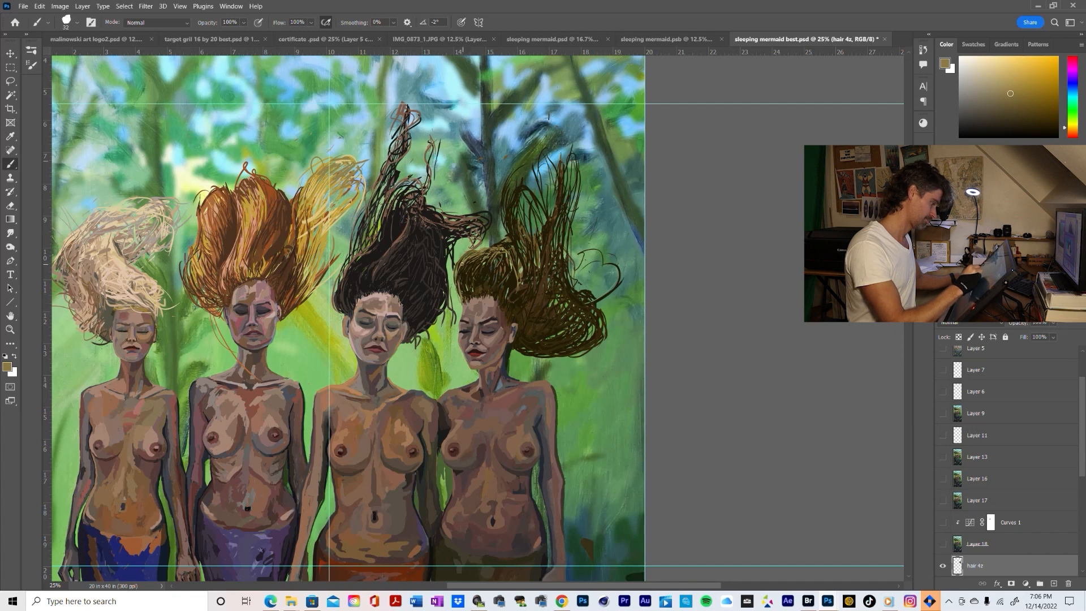
Sample a brown at the rightmost mermaid's hairline and paint a strand from the forehead up the crown's front edge
{"action": "key", "text": "e"}
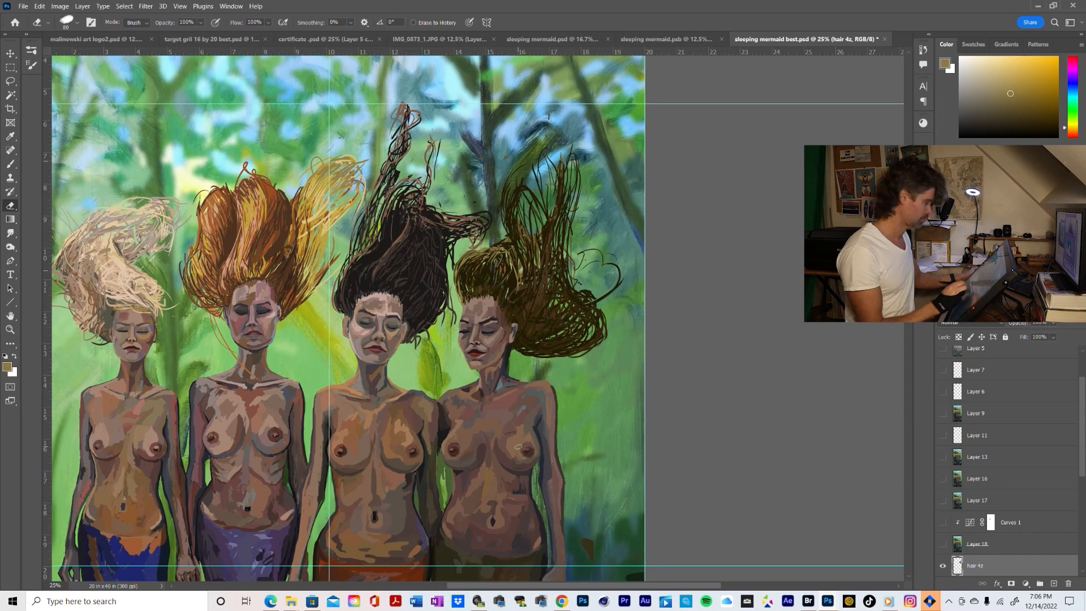
{"action": "key", "text": "z"}
{"action": "left_click", "coordinate": [483, 305]}
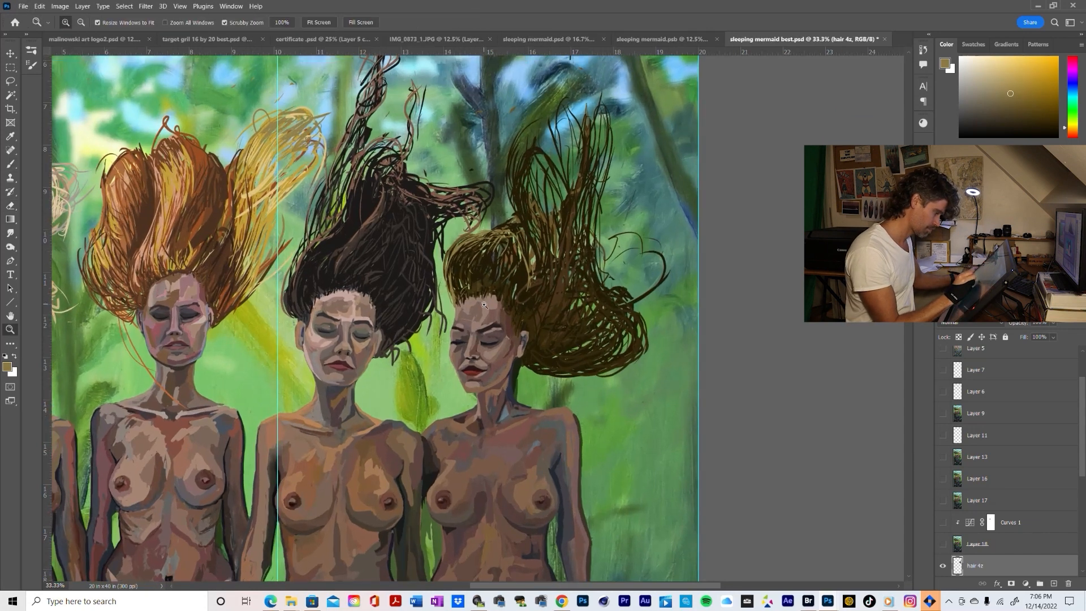
{"action": "key", "text": "b"}
{"action": "left_click", "coordinate": [472, 309], "text": "alt"}
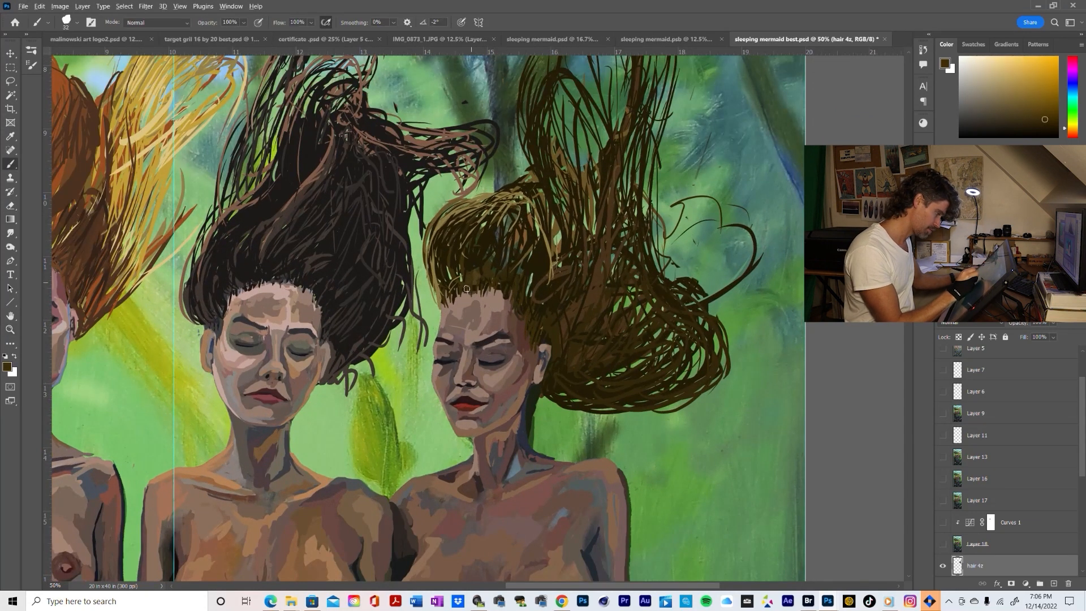
{"action": "left_click_drag", "start_coordinate": [453, 304], "coordinate": [430, 263]}
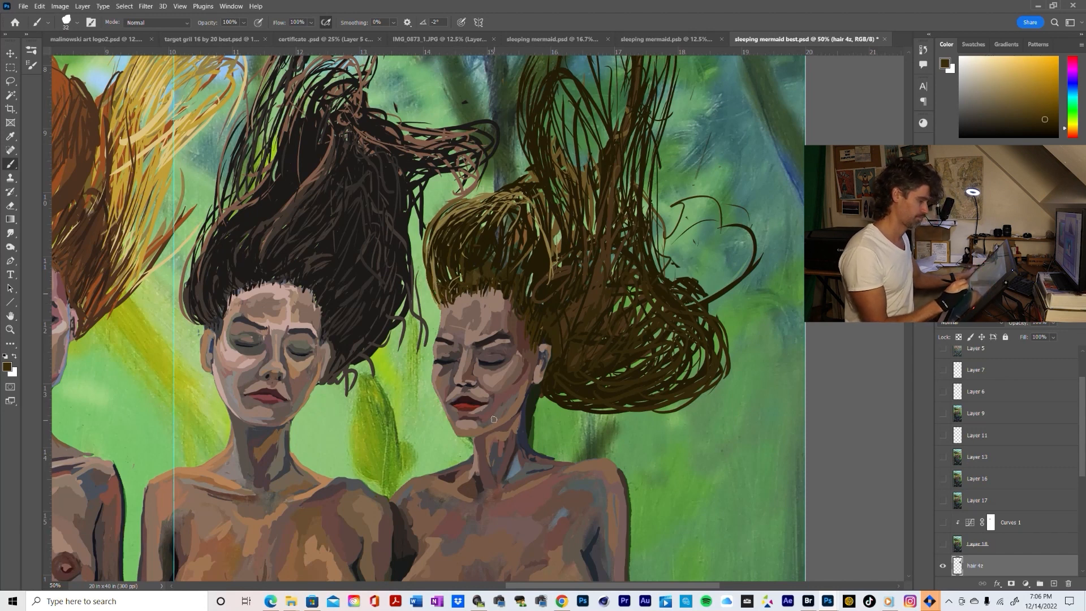
Sample dark browns from the hair and brush curved strands from the temple and hairline up over the crown
{"action": "key", "text": "e"}
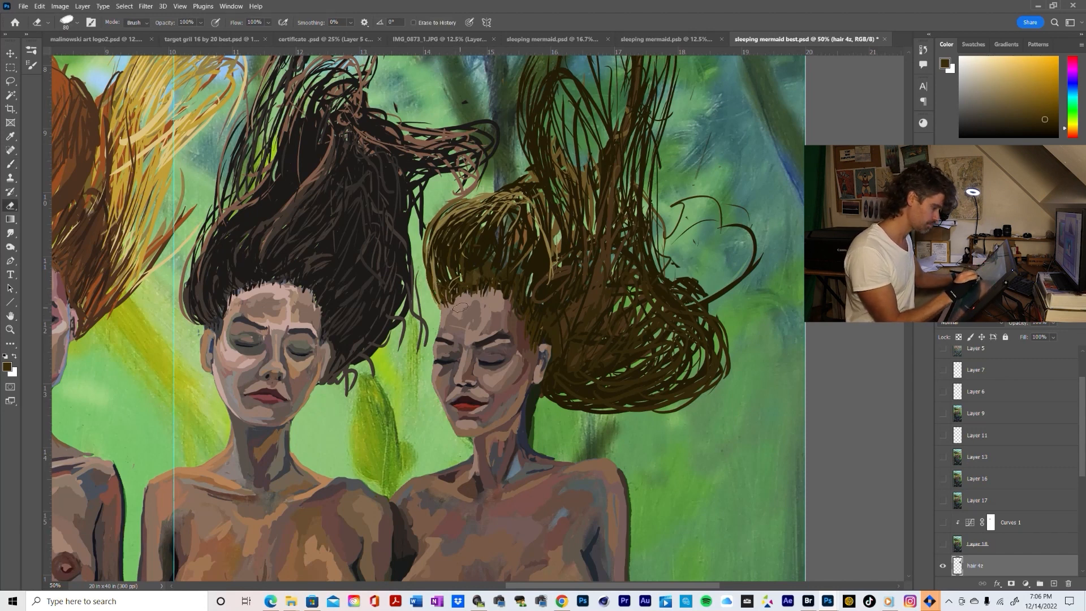
{"action": "key", "text": "b"}
{"action": "left_click", "coordinate": [506, 307], "text": "alt"}
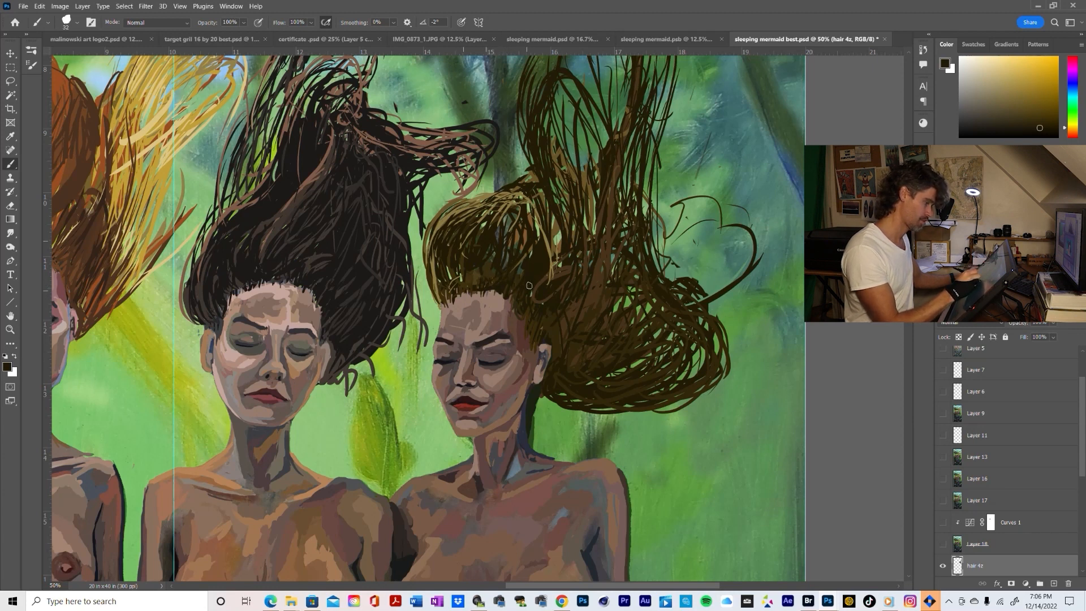
{"action": "key", "text": "alt"}
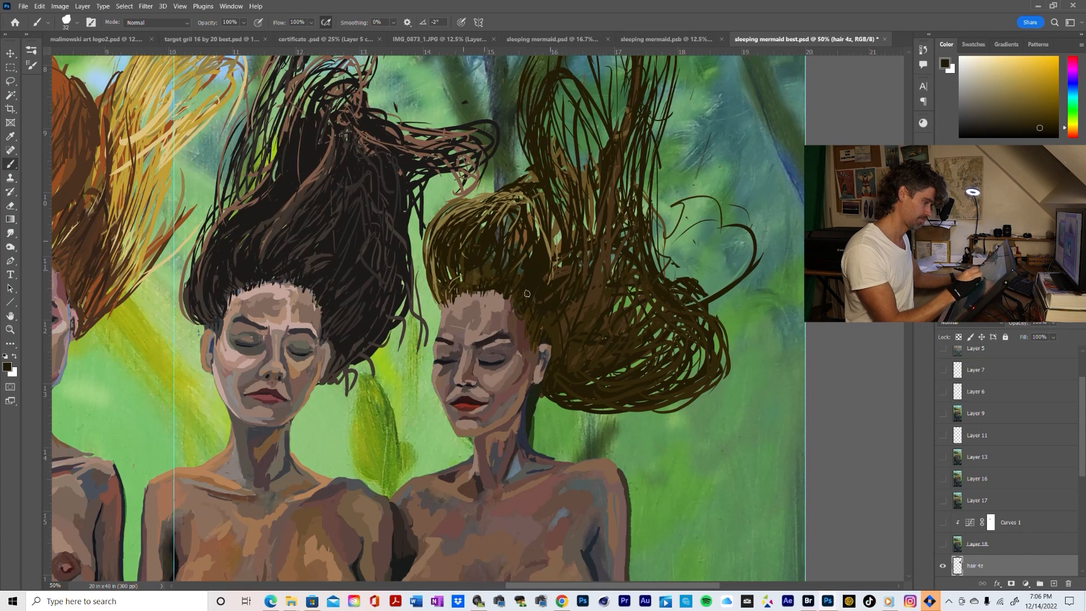
{"action": "left_click", "coordinate": [536, 314], "text": "alt"}
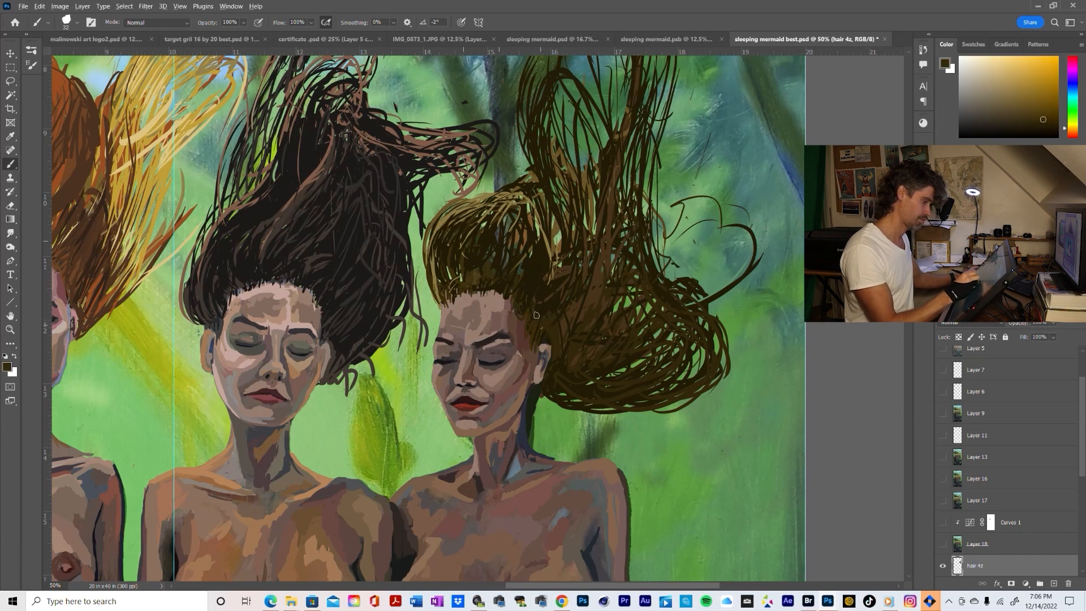
{"action": "mouse_move", "coordinate": [536, 314]}
{"action": "left_mouse_down"}
{"action": "mouse_move", "coordinate": [545, 272]}
{"action": "mouse_move", "coordinate": [527, 267]}
{"action": "mouse_move", "coordinate": [527, 240]}
{"action": "left_mouse_up"}
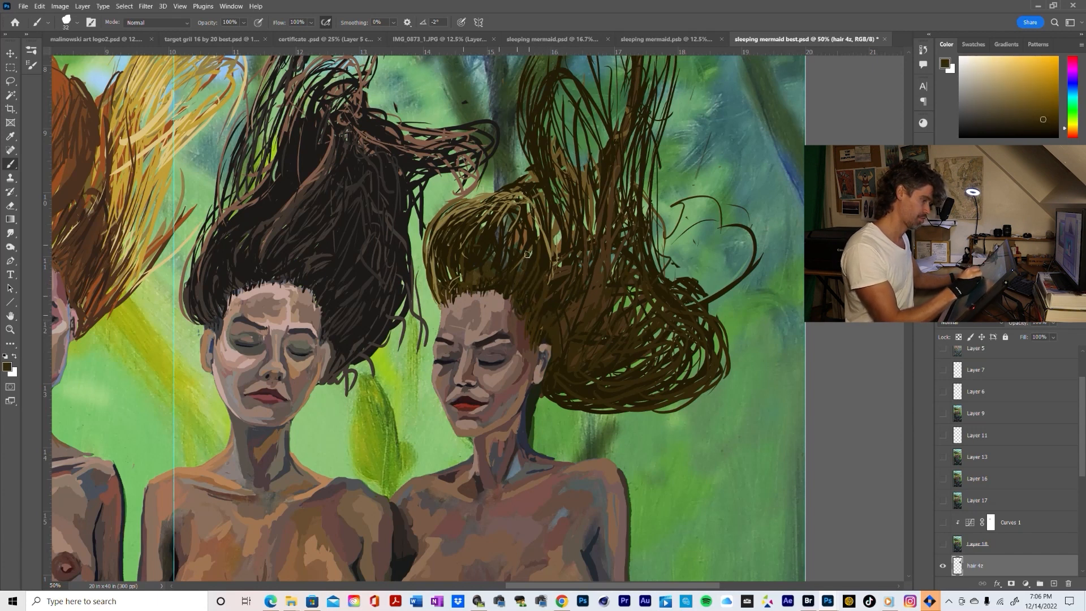
{"action": "left_click_drag", "start_coordinate": [514, 277], "coordinate": [512, 221]}
{"action": "mouse_move", "coordinate": [500, 258]}
{"action": "left_mouse_down"}
{"action": "mouse_move", "coordinate": [506, 219]}
{"action": "mouse_move", "coordinate": [468, 250]}
{"action": "mouse_move", "coordinate": [455, 242]}
{"action": "mouse_move", "coordinate": [466, 229]}
{"action": "left_mouse_up"}
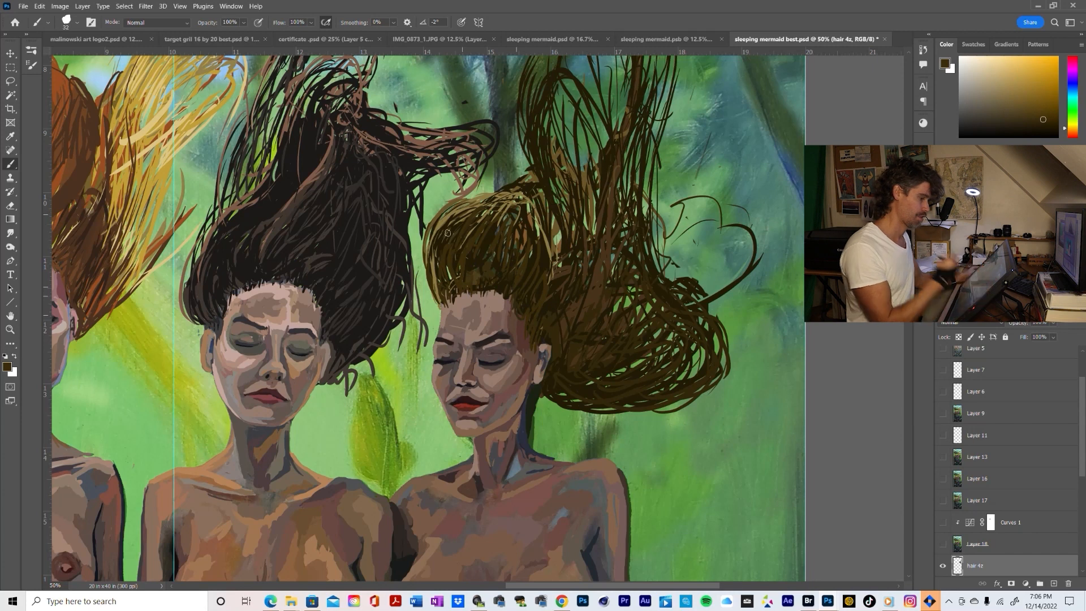
{"action": "left_click_drag", "start_coordinate": [437, 266], "coordinate": [447, 230]}
Touch up the hair where the crown meets the flowing mass, using medium and dark browns sampled from nearby strands
{"action": "left_click", "coordinate": [554, 250], "text": "alt"}
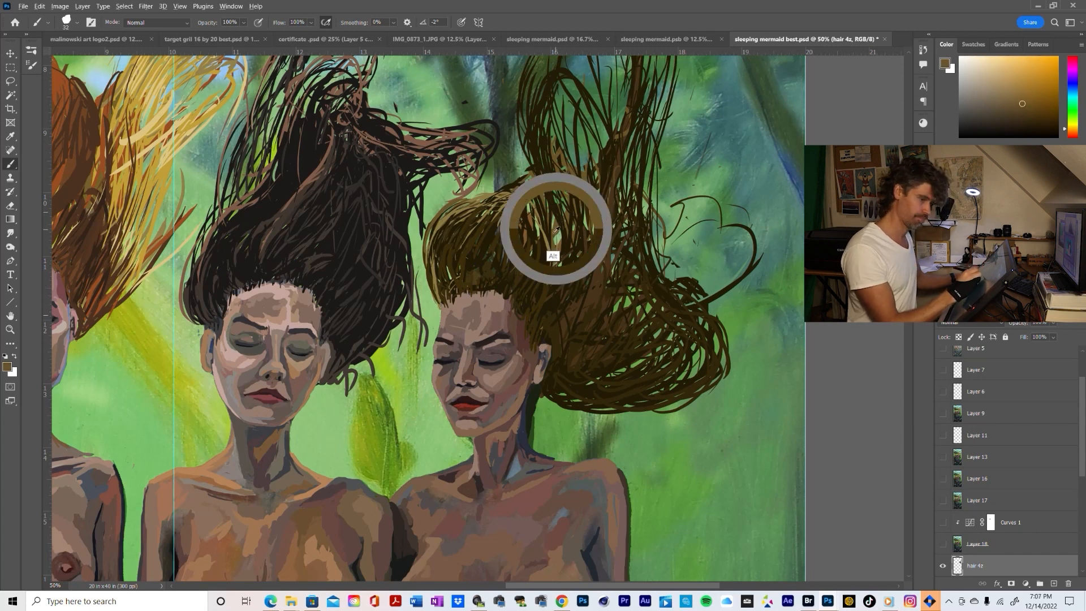
{"action": "left_click", "coordinate": [539, 286], "text": "alt"}
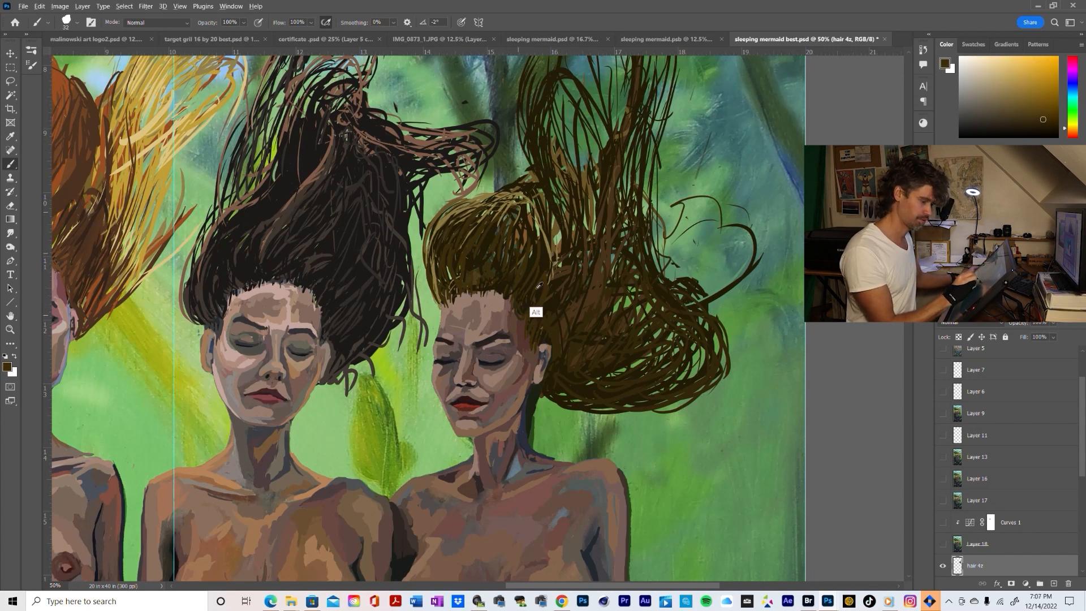
{"action": "left_click", "coordinate": [608, 306], "text": "alt"}
{"action": "left_click_drag", "start_coordinate": [1065, 128], "coordinate": [1065, 127]}
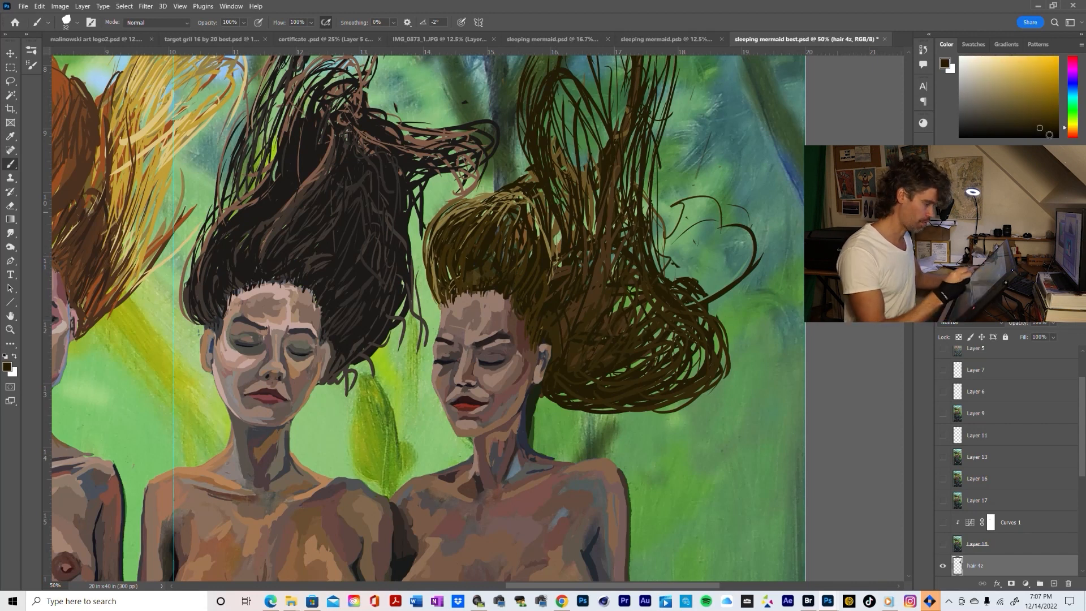
{"action": "left_click", "coordinate": [534, 264], "text": "alt"}
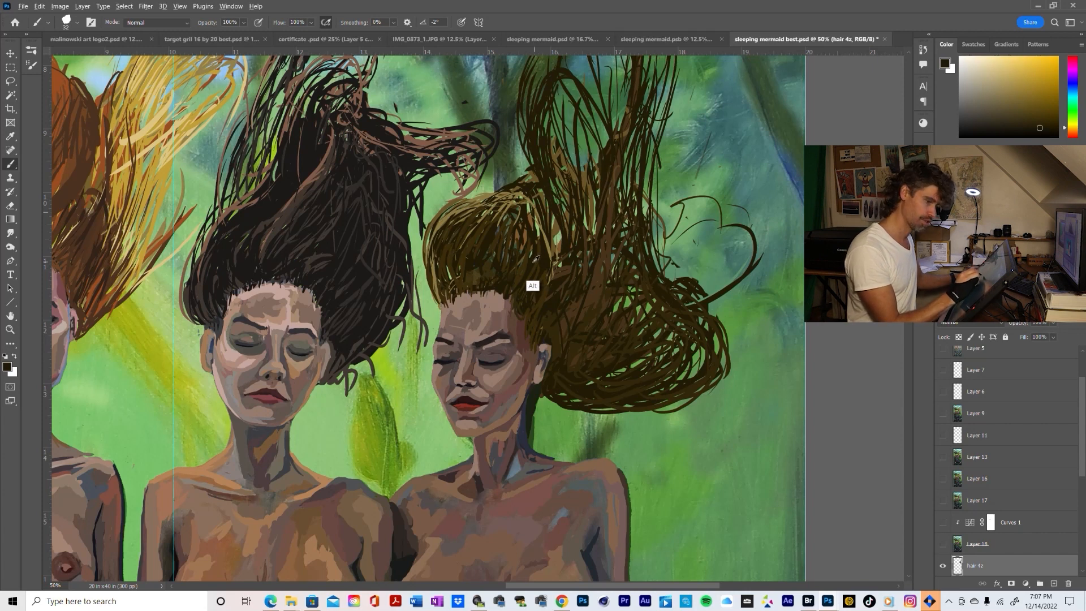
{"action": "left_click", "coordinate": [535, 264], "text": "alt"}
{"action": "left_click", "coordinate": [536, 270], "text": "alt"}
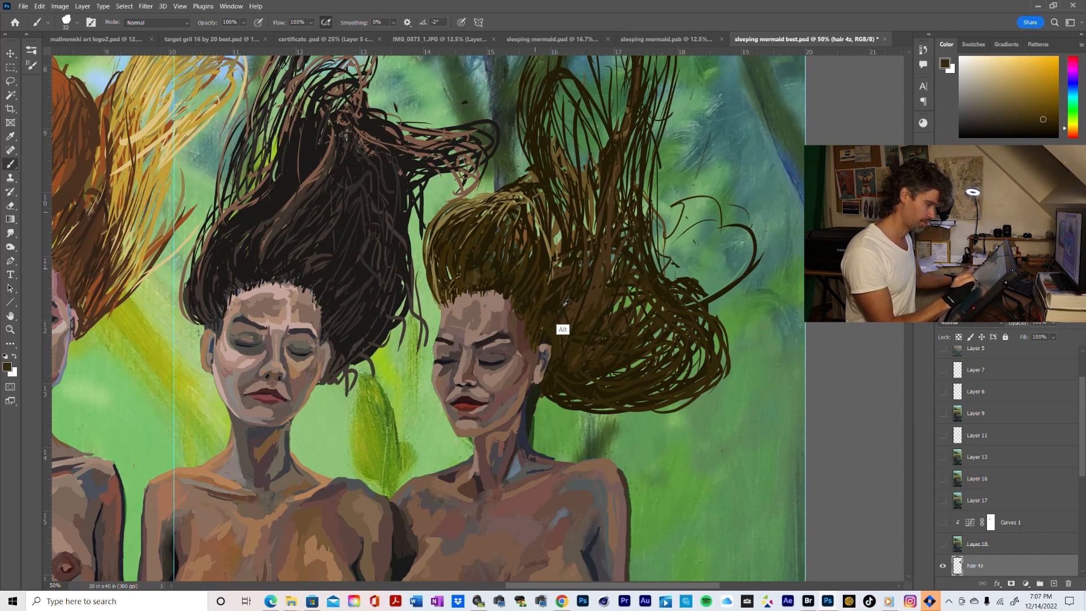
{"action": "left_click", "coordinate": [588, 301], "text": "alt"}
{"action": "left_click", "coordinate": [591, 299], "text": "alt"}
{"action": "left_click", "coordinate": [593, 297], "text": "alt"}
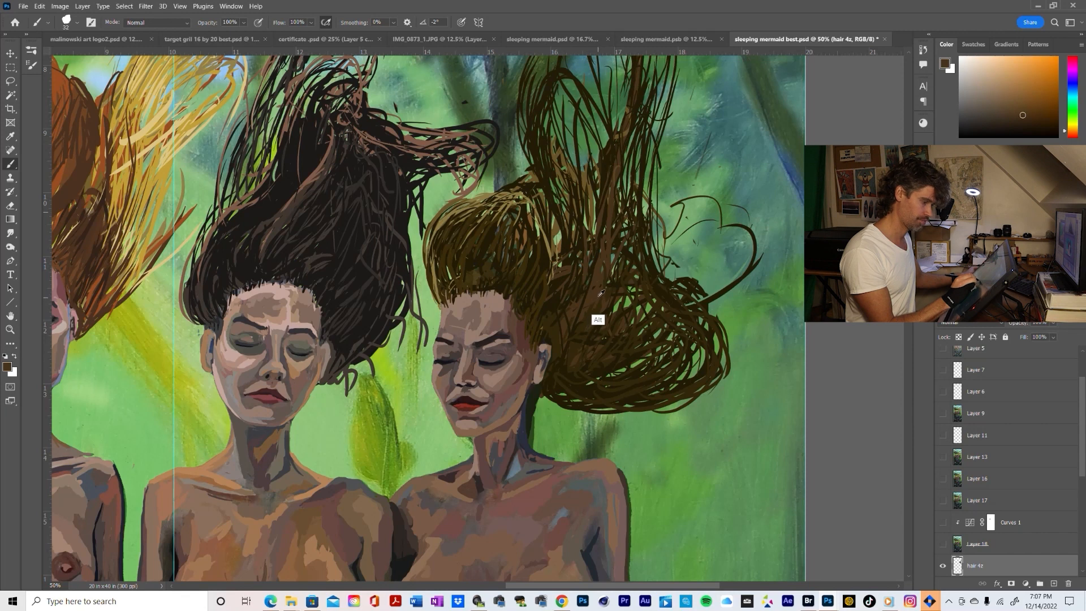
Mix a lighter orange-brown from a sampled hair colour and brush curved highlight strands along the front of the crown
{"action": "left_click", "coordinate": [595, 207], "text": "alt"}
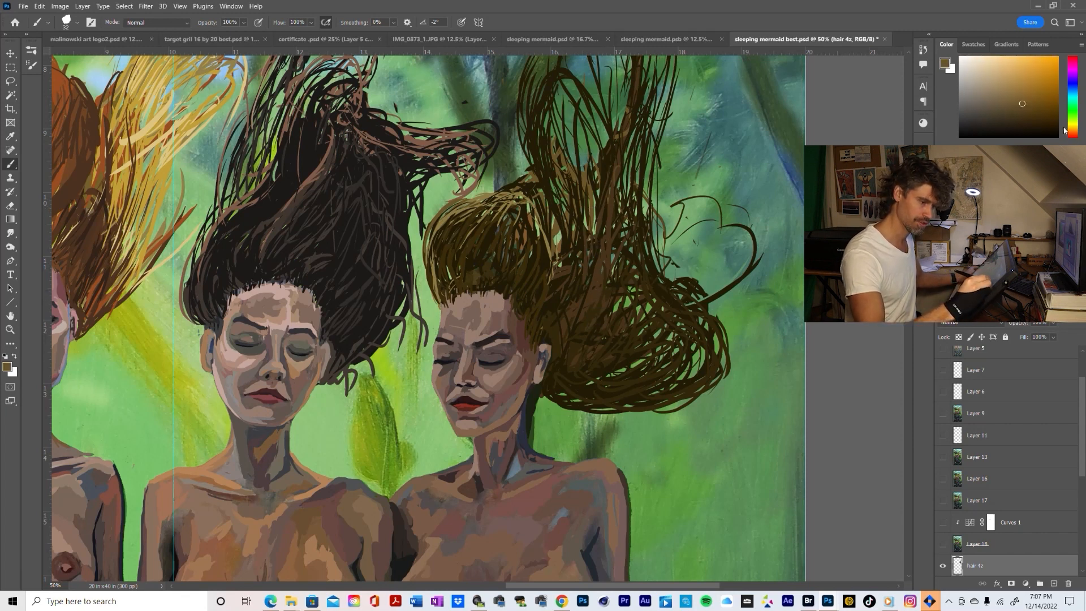
{"action": "left_click_drag", "start_coordinate": [1064, 130], "coordinate": [1070, 126]}
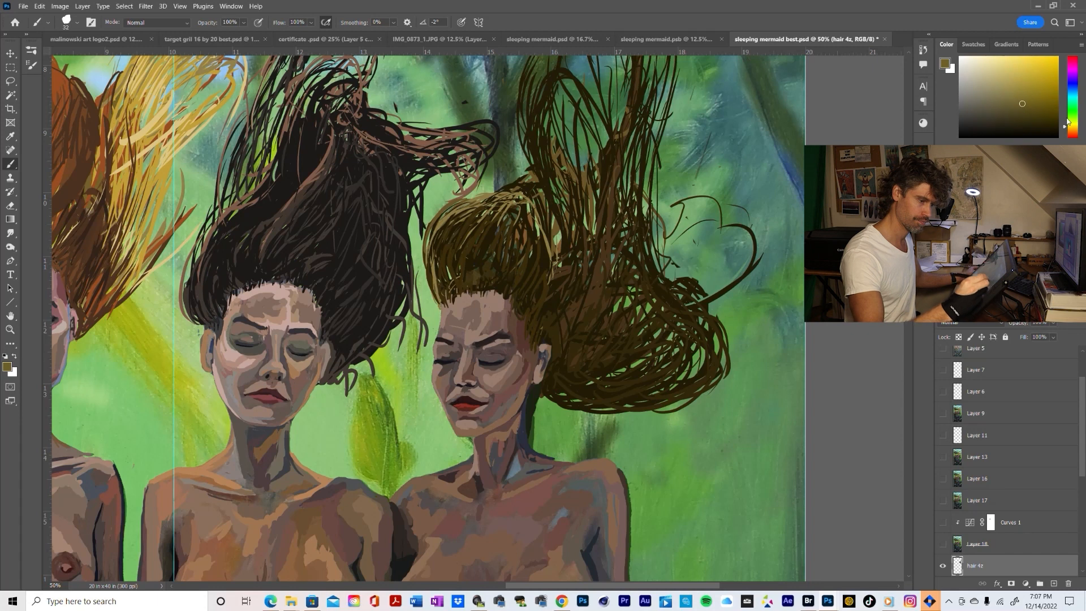
{"action": "left_click", "coordinate": [1012, 92]}
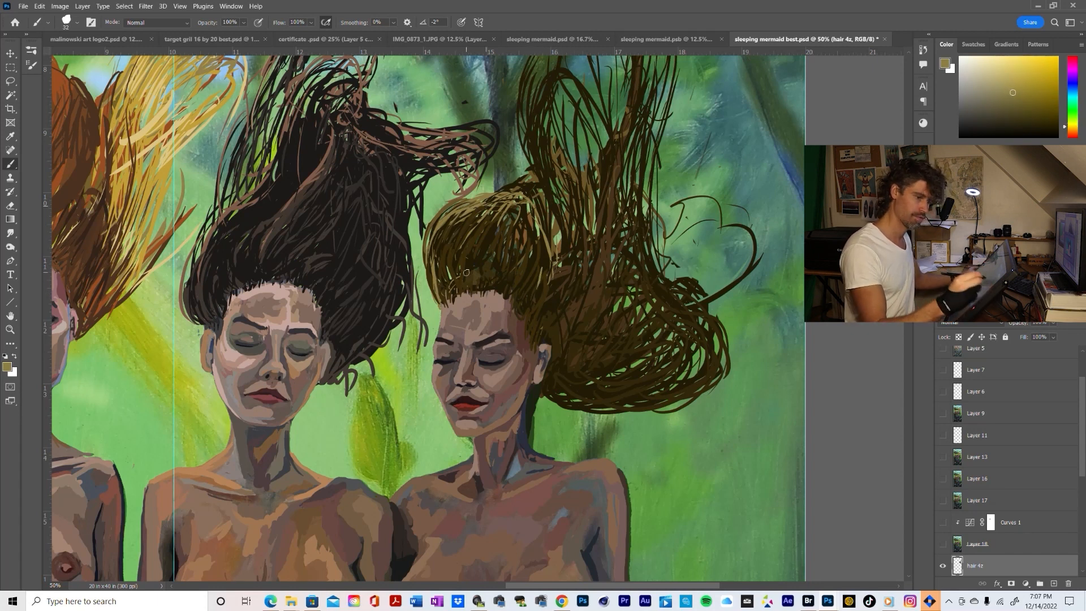
{"action": "left_click_drag", "start_coordinate": [1066, 129], "coordinate": [1067, 133]}
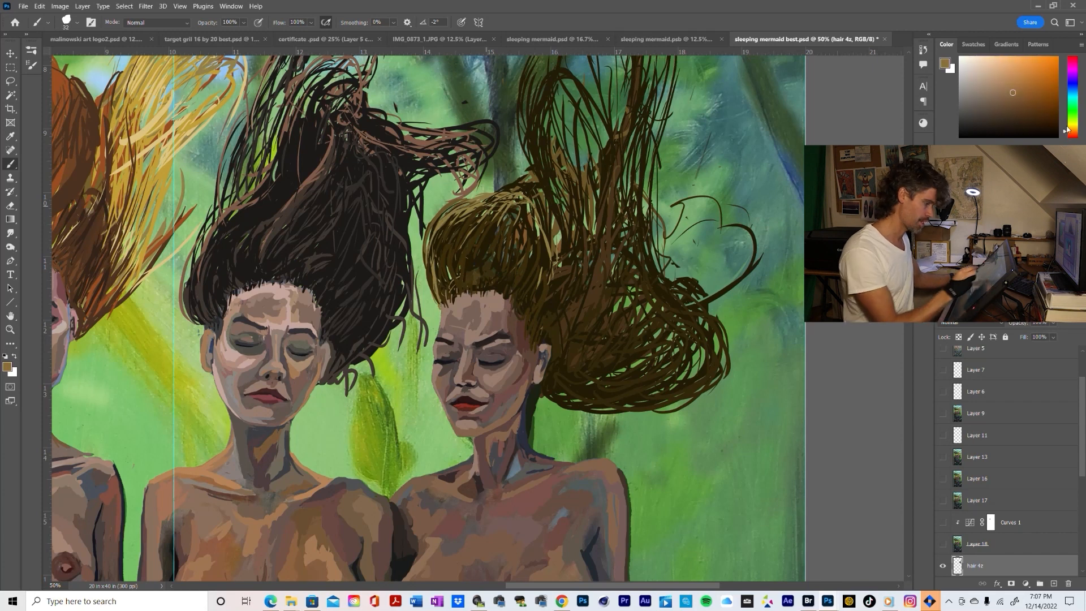
{"action": "left_click_drag", "start_coordinate": [467, 210], "coordinate": [450, 236]}
{"action": "left_click_drag", "start_coordinate": [463, 221], "coordinate": [436, 261]}
{"action": "mouse_move", "coordinate": [449, 220]}
{"action": "left_mouse_down"}
{"action": "mouse_move", "coordinate": [453, 246]}
{"action": "mouse_move", "coordinate": [468, 210]}
{"action": "mouse_move", "coordinate": [429, 262]}
{"action": "left_mouse_up"}
{"action": "left_click_drag", "start_coordinate": [444, 220], "coordinate": [425, 252]}
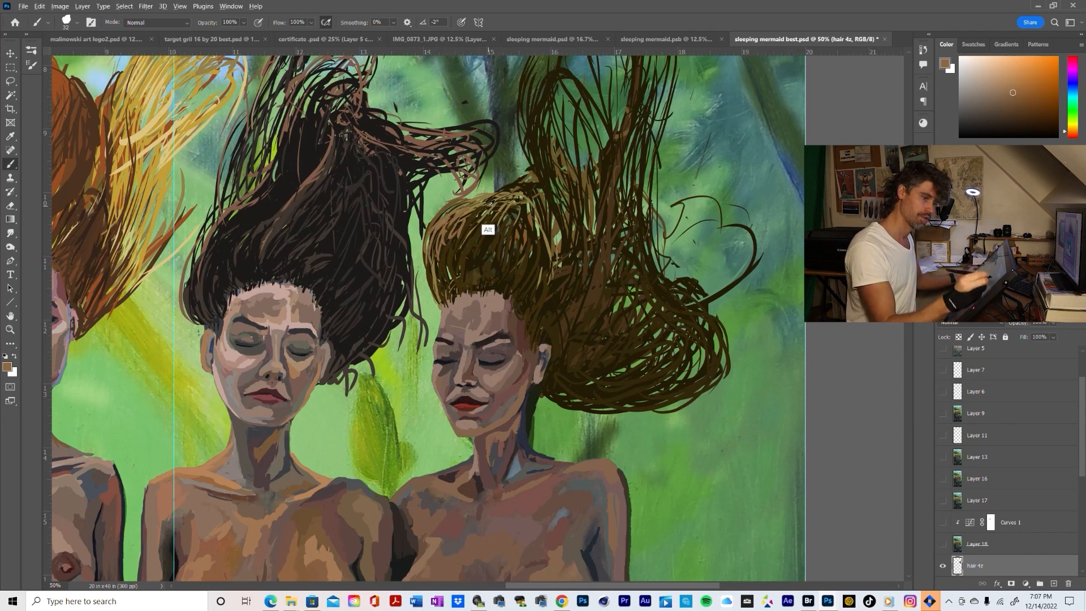
Shift the colour to a more saturated reddish orange and add an accent strand at the crown's front edge
{"action": "left_click_drag", "start_coordinate": [1069, 134], "coordinate": [1066, 136]}
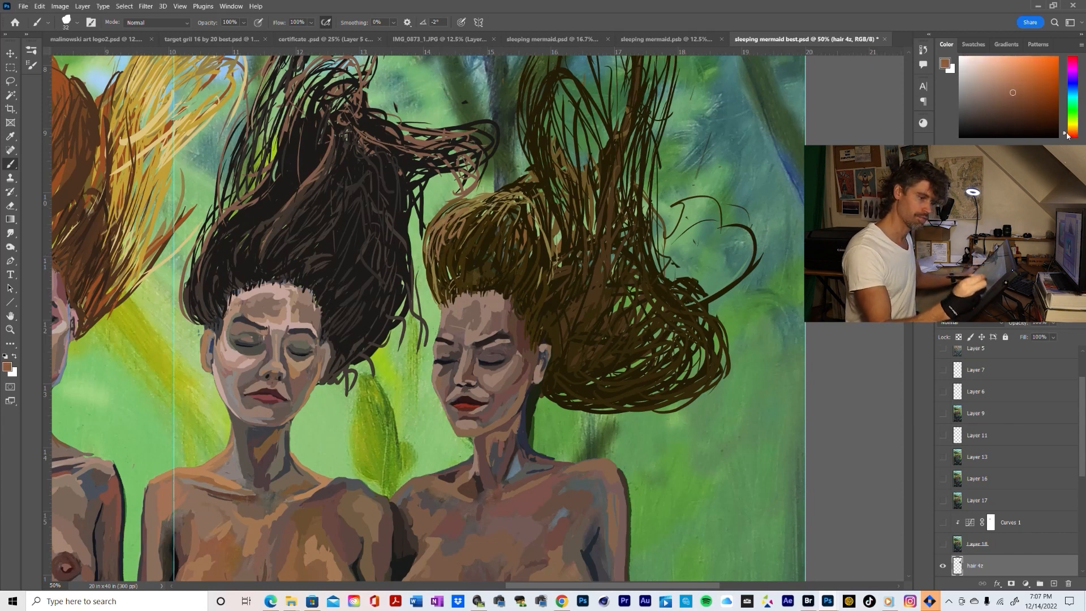
{"action": "left_click", "coordinate": [1023, 79]}
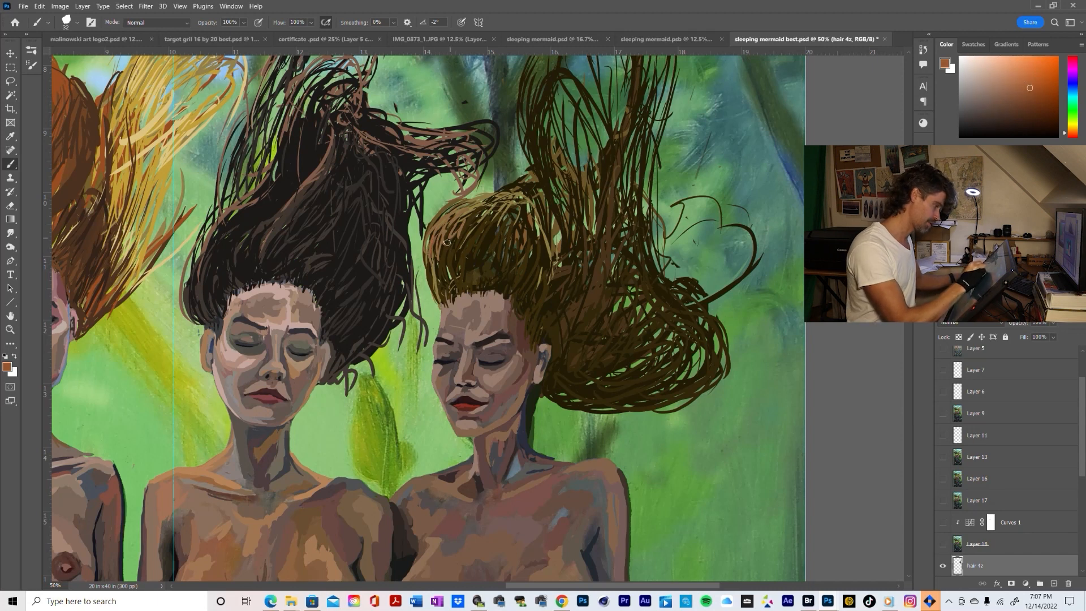
{"action": "mouse_move", "coordinate": [433, 236]}
{"action": "left_mouse_down"}
{"action": "mouse_move", "coordinate": [440, 284]}
{"action": "mouse_move", "coordinate": [445, 223]}
{"action": "mouse_move", "coordinate": [434, 282]}
{"action": "mouse_move", "coordinate": [432, 234]}
{"action": "mouse_move", "coordinate": [434, 268]}
{"action": "mouse_move", "coordinate": [448, 236]}
{"action": "left_mouse_up"}
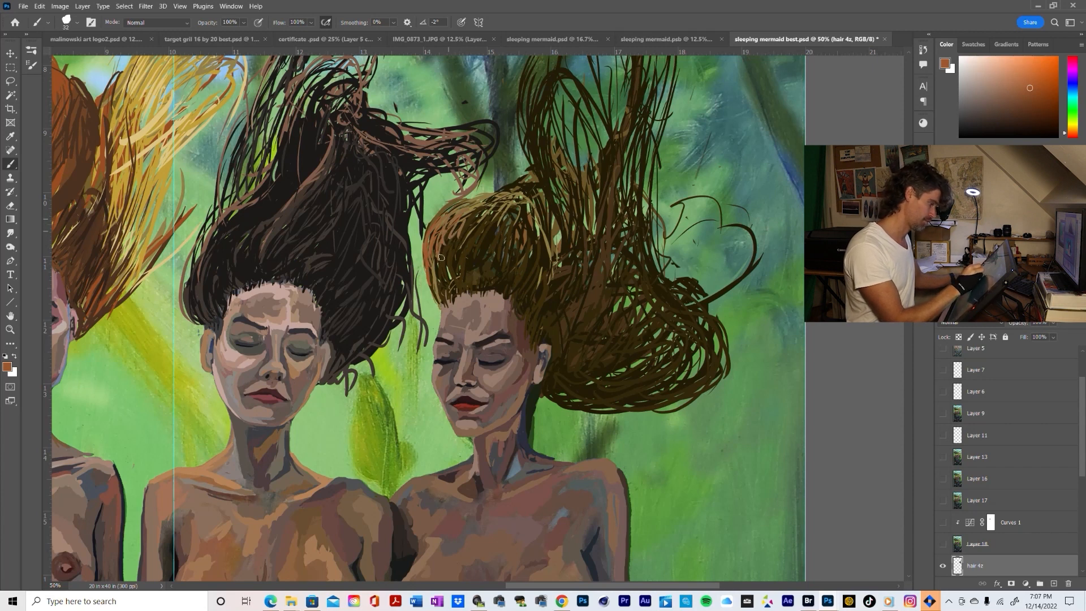
Layer curved strands from the front hairline up and across the top of the crown to blend the highlights
{"action": "left_click", "coordinate": [446, 281], "text": "alt"}
{"action": "left_click", "coordinate": [446, 282], "text": "alt"}
{"action": "left_click_drag", "start_coordinate": [440, 284], "coordinate": [428, 260]}
{"action": "mouse_move", "coordinate": [432, 282]}
{"action": "left_mouse_down"}
{"action": "mouse_move", "coordinate": [426, 240]}
{"action": "mouse_move", "coordinate": [454, 222]}
{"action": "left_mouse_up"}
{"action": "left_click_drag", "start_coordinate": [438, 249], "coordinate": [438, 229]}
{"action": "mouse_move", "coordinate": [429, 249]}
{"action": "left_mouse_down"}
{"action": "mouse_move", "coordinate": [434, 277]}
{"action": "mouse_move", "coordinate": [472, 211]}
{"action": "mouse_move", "coordinate": [450, 243]}
{"action": "left_mouse_up"}
{"action": "mouse_move", "coordinate": [475, 204]}
{"action": "left_mouse_down"}
{"action": "mouse_move", "coordinate": [455, 217]}
{"action": "mouse_move", "coordinate": [488, 210]}
{"action": "left_mouse_up"}
{"action": "mouse_move", "coordinate": [478, 222]}
{"action": "left_mouse_down"}
{"action": "mouse_move", "coordinate": [490, 208]}
{"action": "mouse_move", "coordinate": [505, 222]}
{"action": "left_mouse_up"}
{"action": "mouse_move", "coordinate": [506, 232]}
{"action": "left_mouse_down"}
{"action": "mouse_move", "coordinate": [517, 220]}
{"action": "mouse_move", "coordinate": [533, 263]}
{"action": "left_mouse_up"}
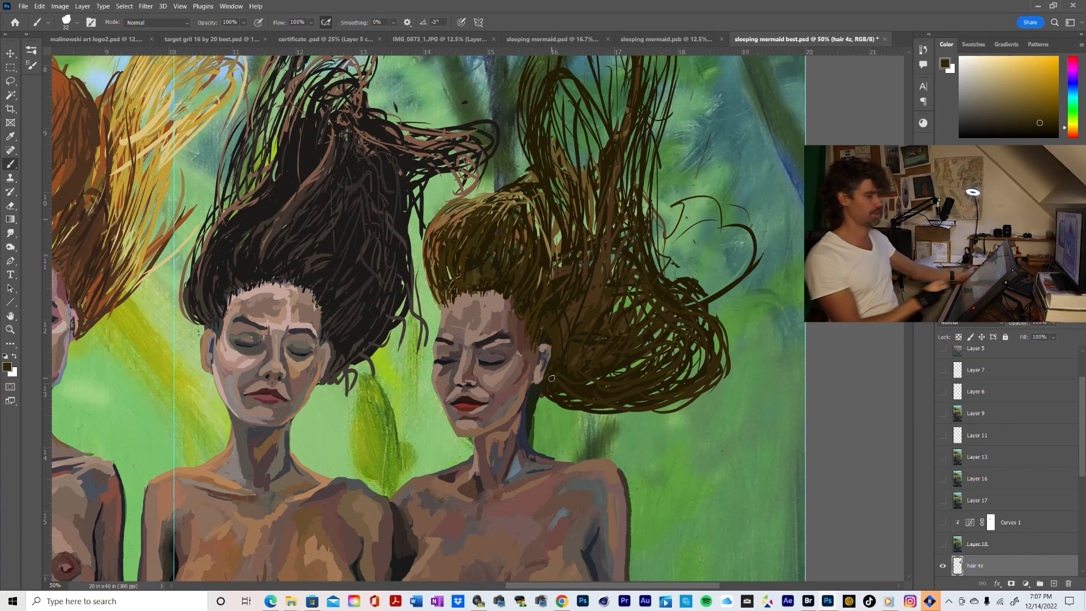
Brush short dark brown strands at the crown's front edge and where it meets the flowing hair behind
{"action": "left_click_drag", "start_coordinate": [450, 276], "coordinate": [456, 259]}
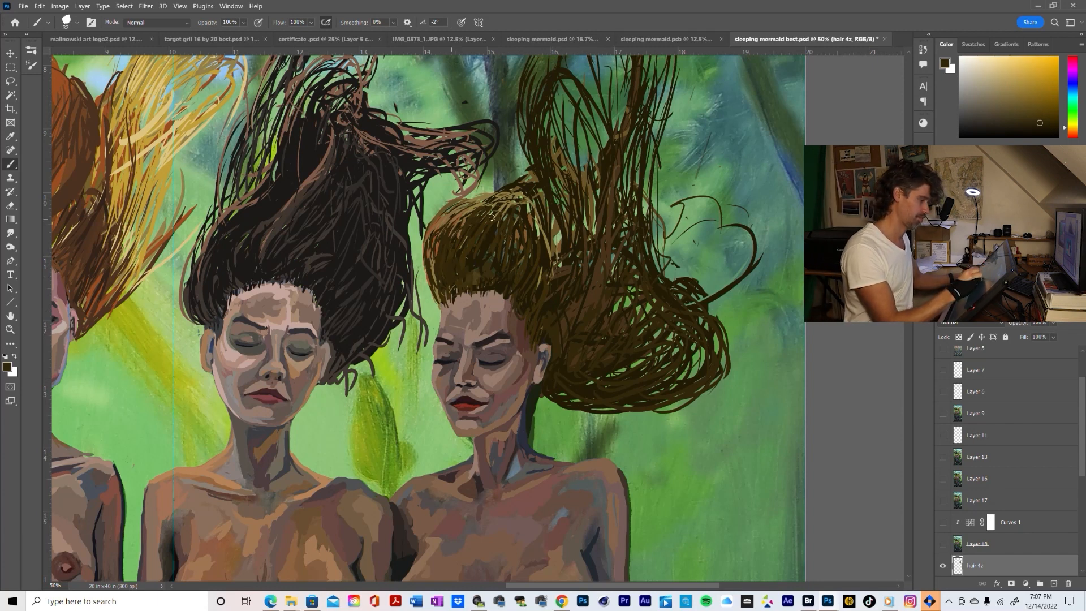
{"action": "left_click_drag", "start_coordinate": [561, 254], "coordinate": [558, 237]}
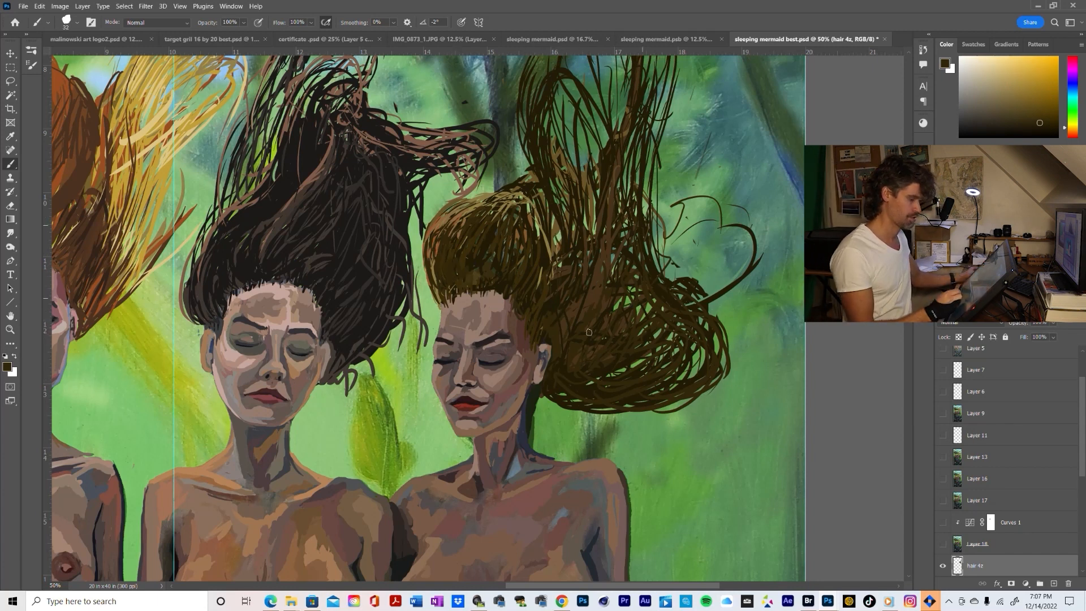
{"action": "key", "text": "z"}
{"action": "left_click", "coordinate": [681, 391], "text": "alt"}
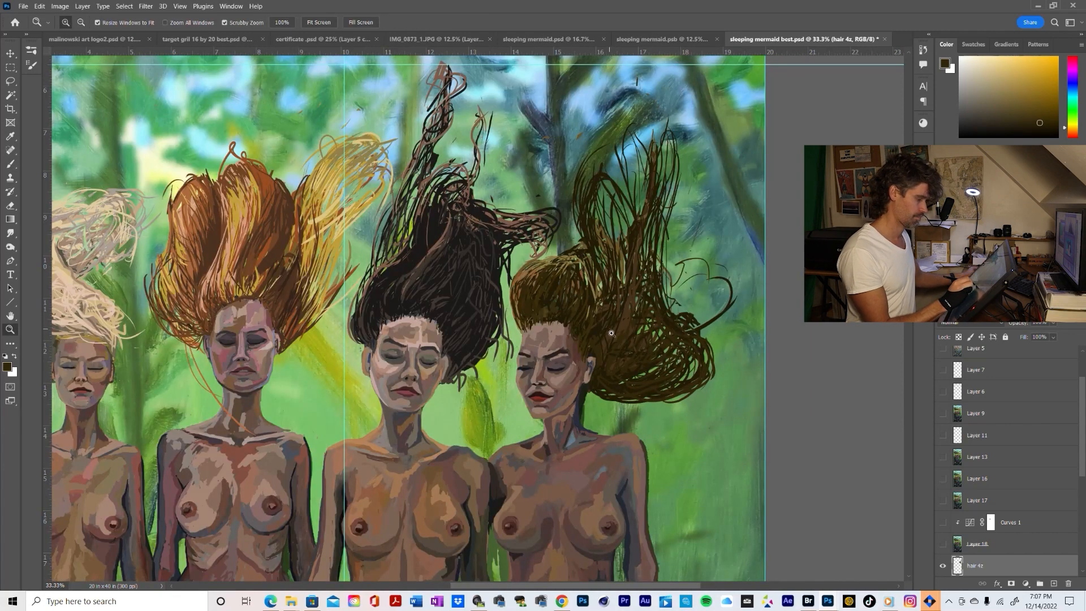
{"action": "left_click", "coordinate": [617, 340], "text": "alt"}
{"action": "left_click", "coordinate": [618, 341], "text": "alt"}
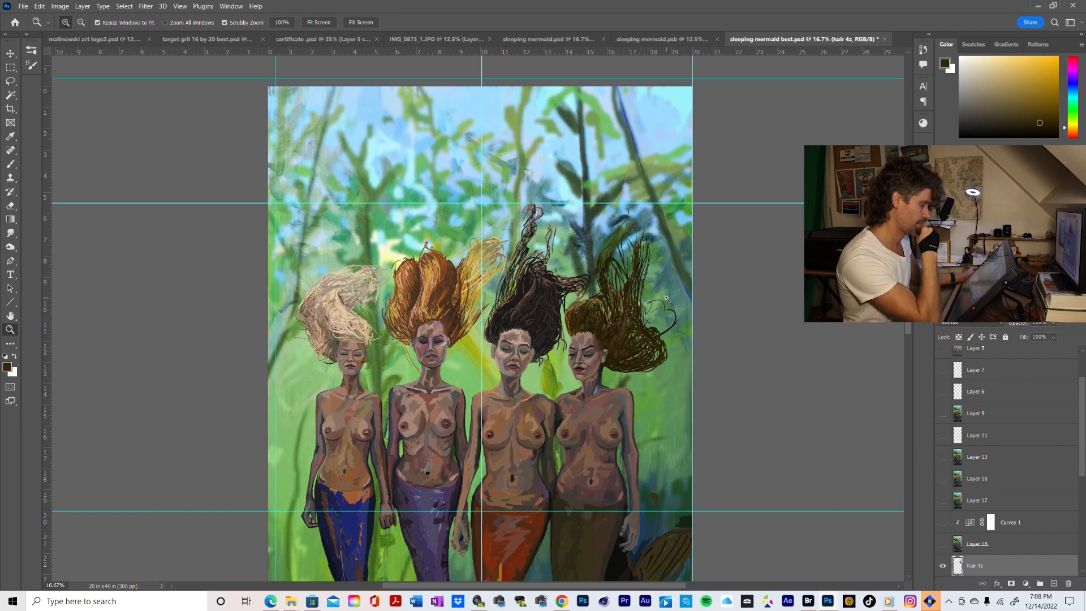
{"action": "left_click", "coordinate": [588, 317]}
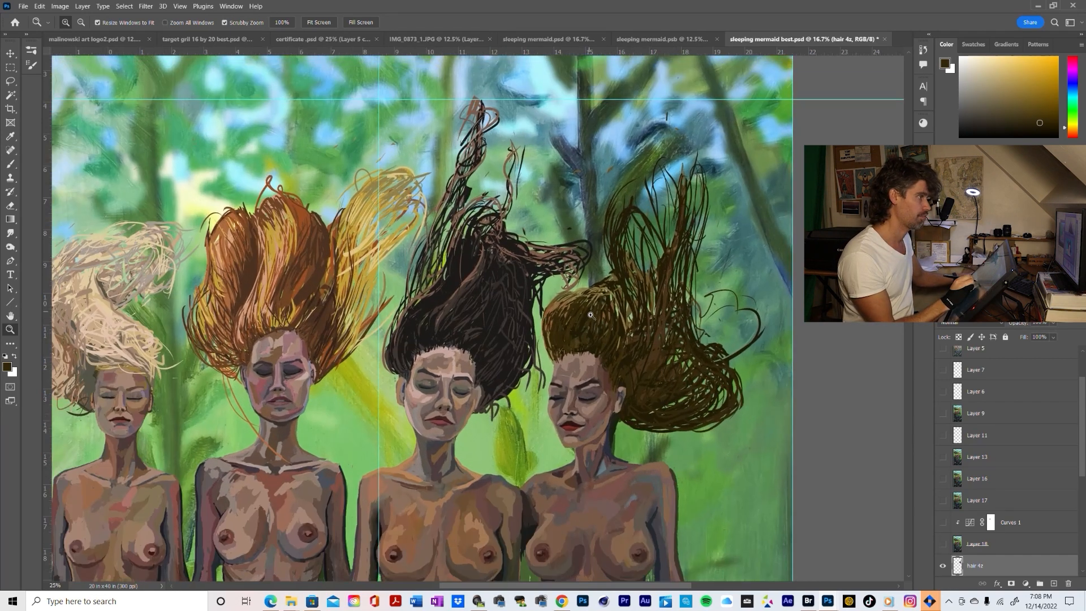
Paint loose strands sweeping upward from the front hairline toward the neighbouring black hair, using browns sampled from the crown
{"action": "key", "text": "b"}
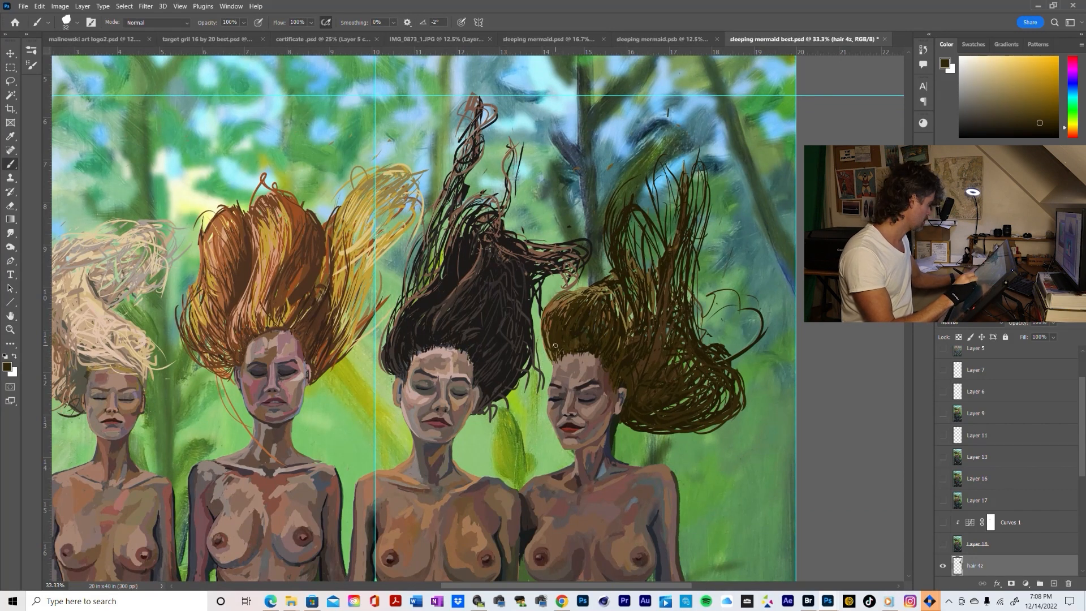
{"action": "left_click", "coordinate": [554, 316], "text": "alt"}
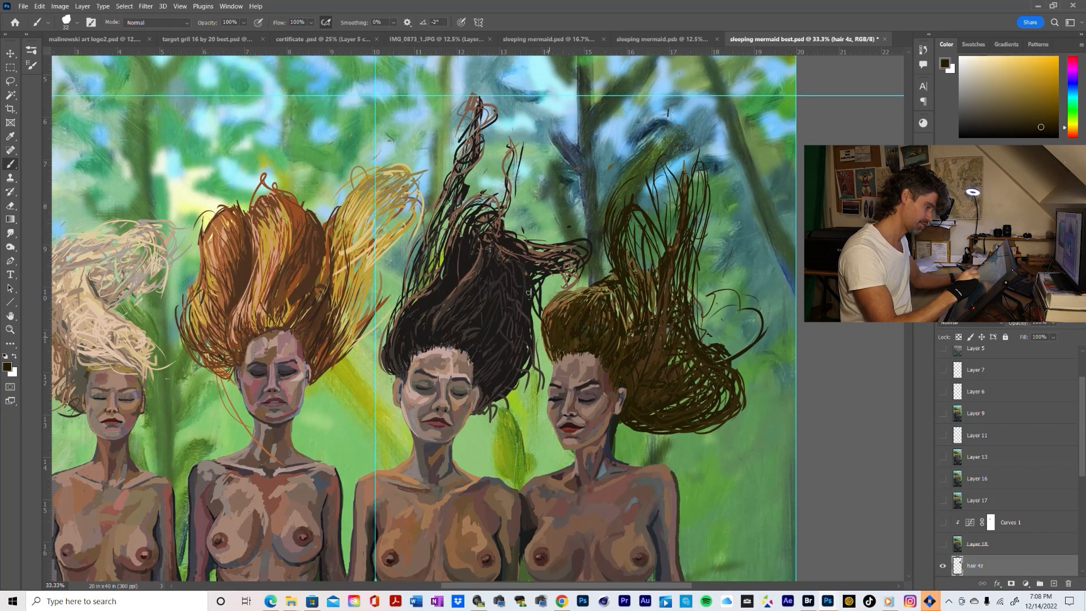
{"action": "left_click_drag", "start_coordinate": [535, 300], "coordinate": [547, 332]}
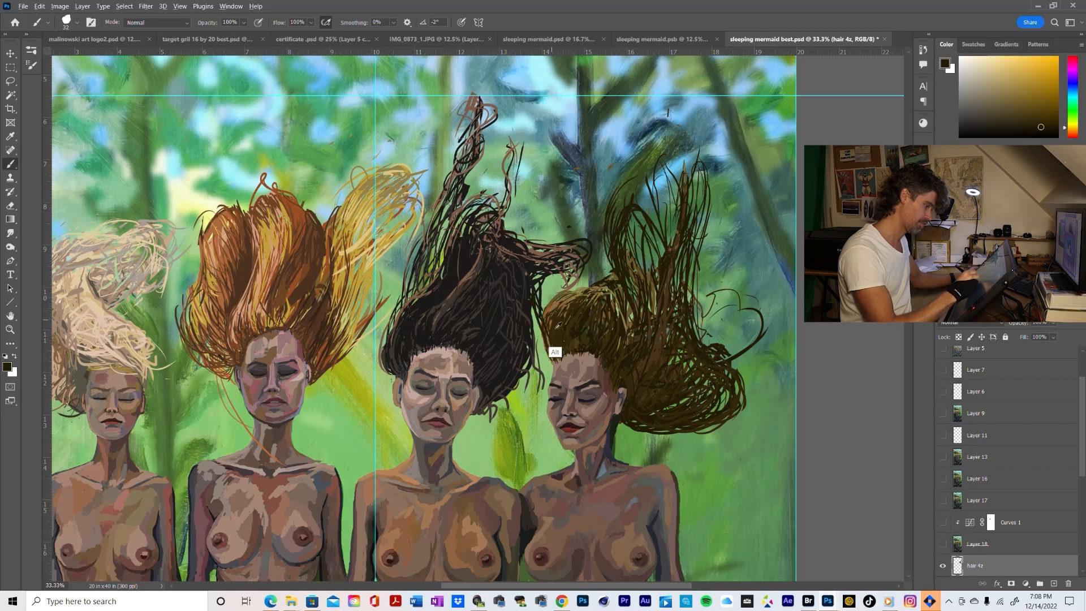
{"action": "left_click", "coordinate": [555, 352], "text": "alt"}
{"action": "left_click", "coordinate": [553, 346], "text": "alt"}
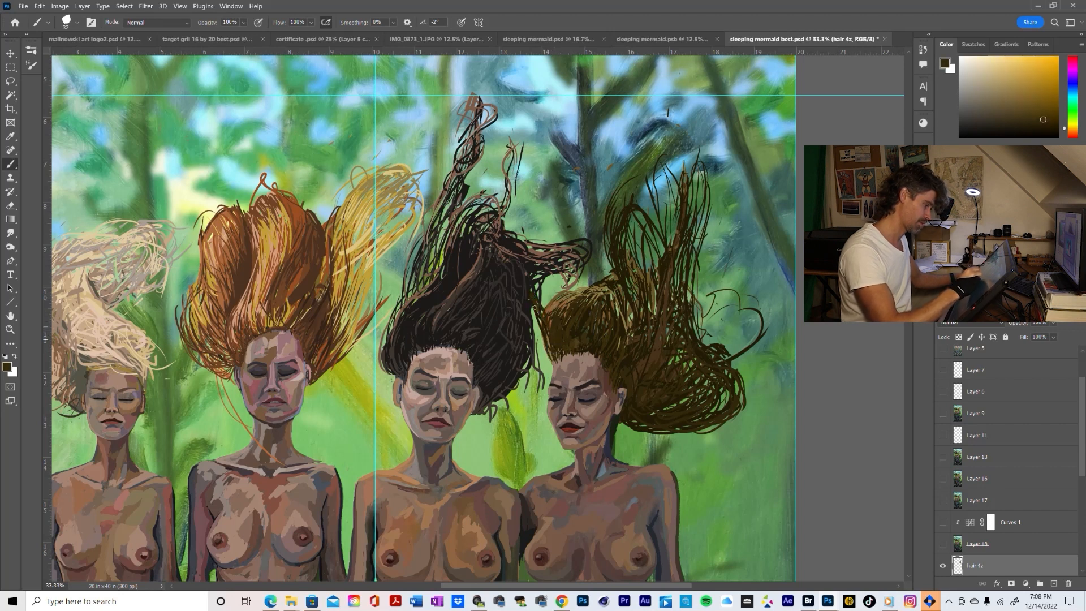
{"action": "mouse_move", "coordinate": [550, 345]}
{"action": "left_mouse_down"}
{"action": "mouse_move", "coordinate": [531, 299]}
{"action": "mouse_move", "coordinate": [537, 285]}
{"action": "left_mouse_up"}
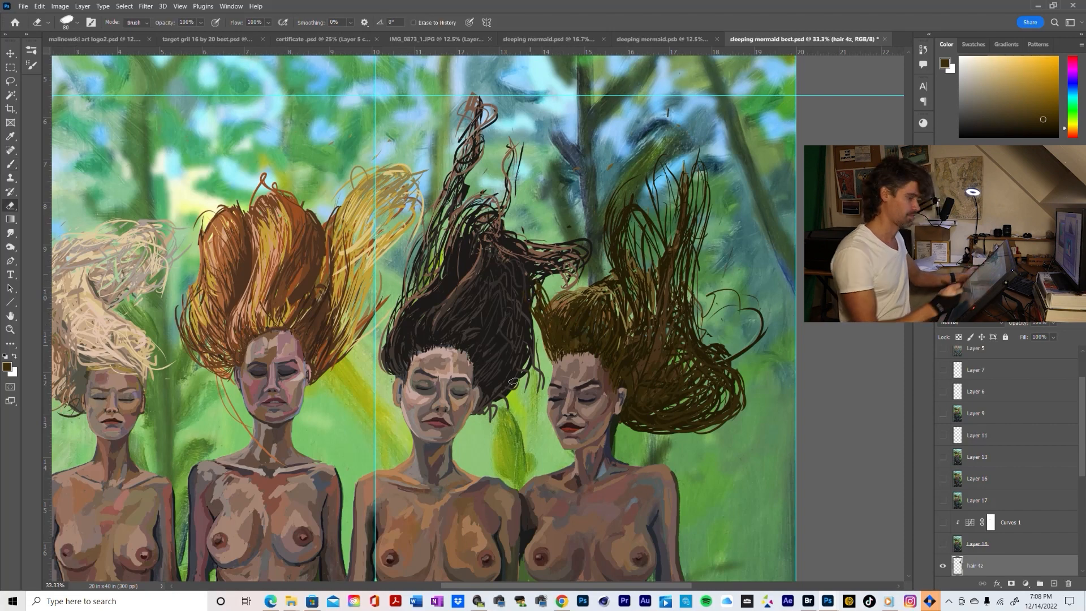
Check which layer holds the black hair by toggling hair2 and hair3, and move the hair 4z layer below hair3
{"action": "key", "text": "z"}
{"action": "left_click", "coordinate": [698, 396], "text": "alt"}
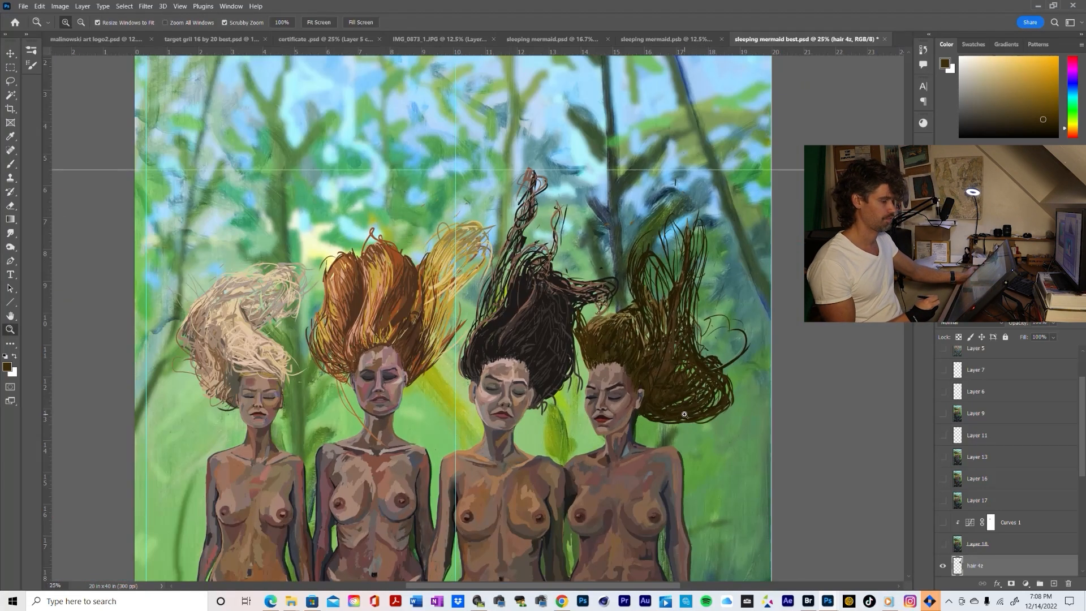
{"action": "left_click", "coordinate": [622, 347]}
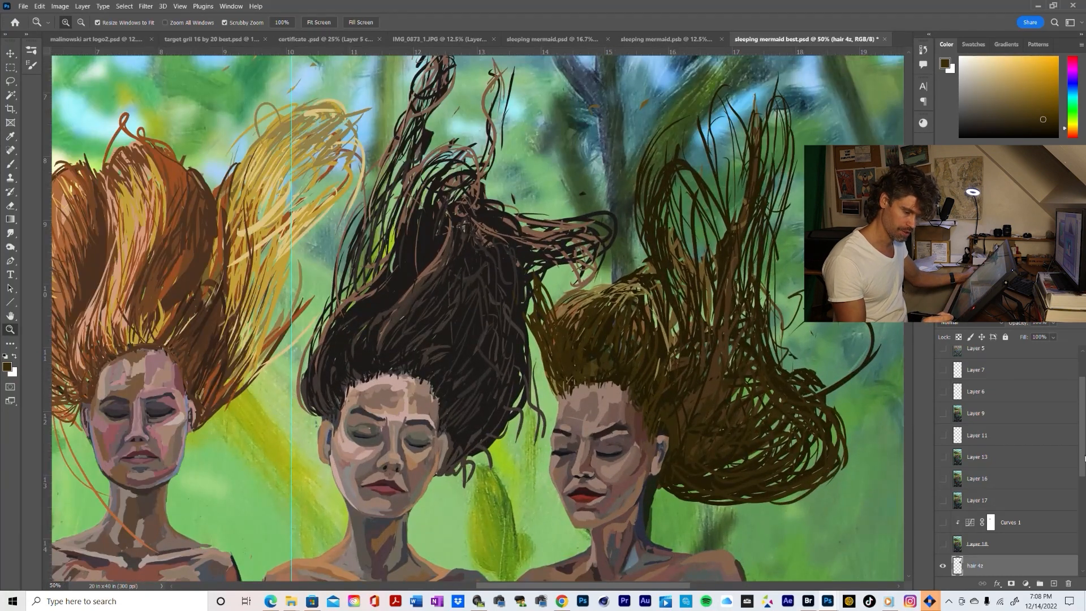
{"action": "scroll", "coordinate": [982, 498], "scroll_direction": "down", "scroll_amount": 2}
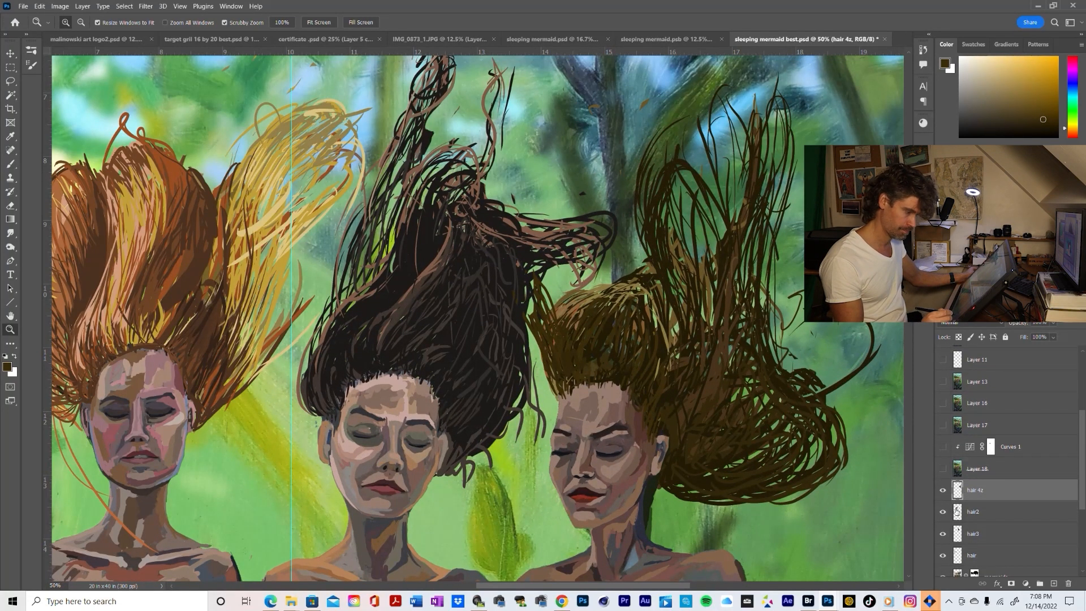
{"action": "left_click", "coordinate": [943, 512]}
{"action": "left_click", "coordinate": [942, 512]}
{"action": "left_click", "coordinate": [943, 535]}
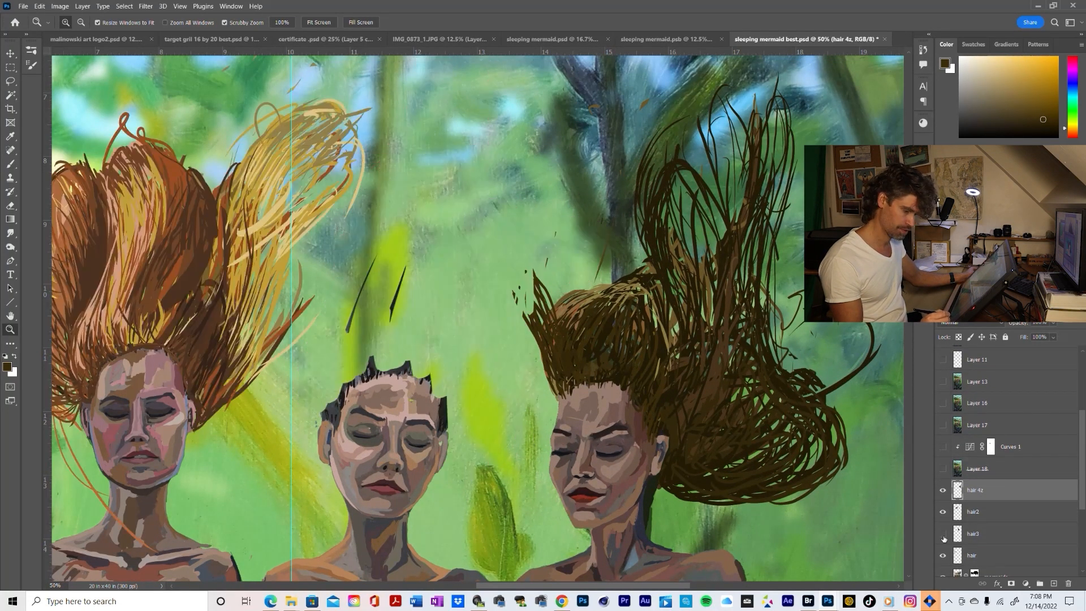
{"action": "left_click", "coordinate": [943, 534]}
{"action": "left_click_drag", "start_coordinate": [958, 490], "coordinate": [958, 551]}
{"action": "key", "text": "b"}
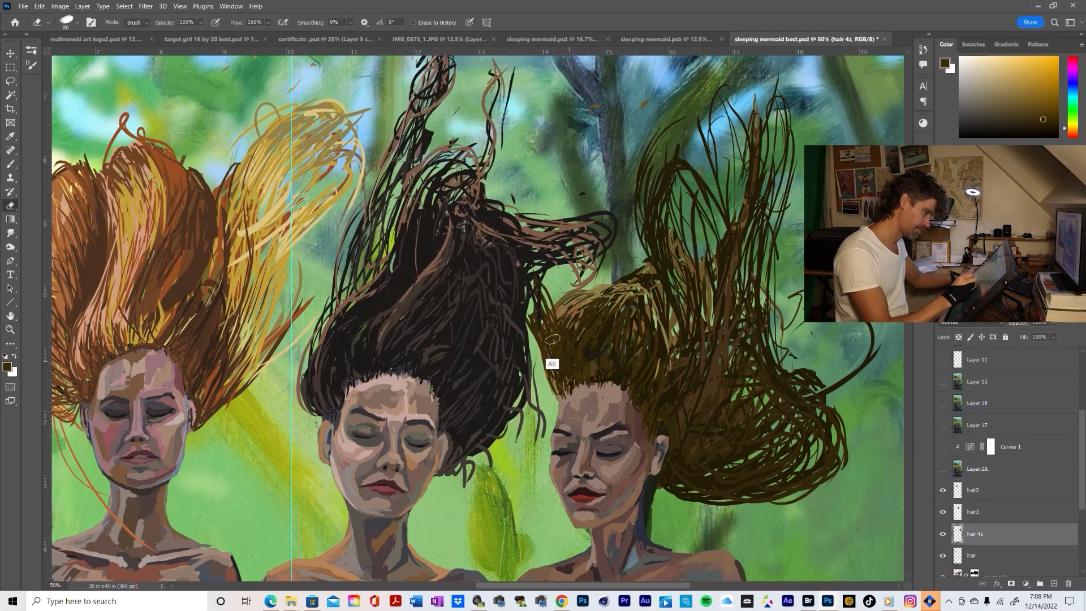
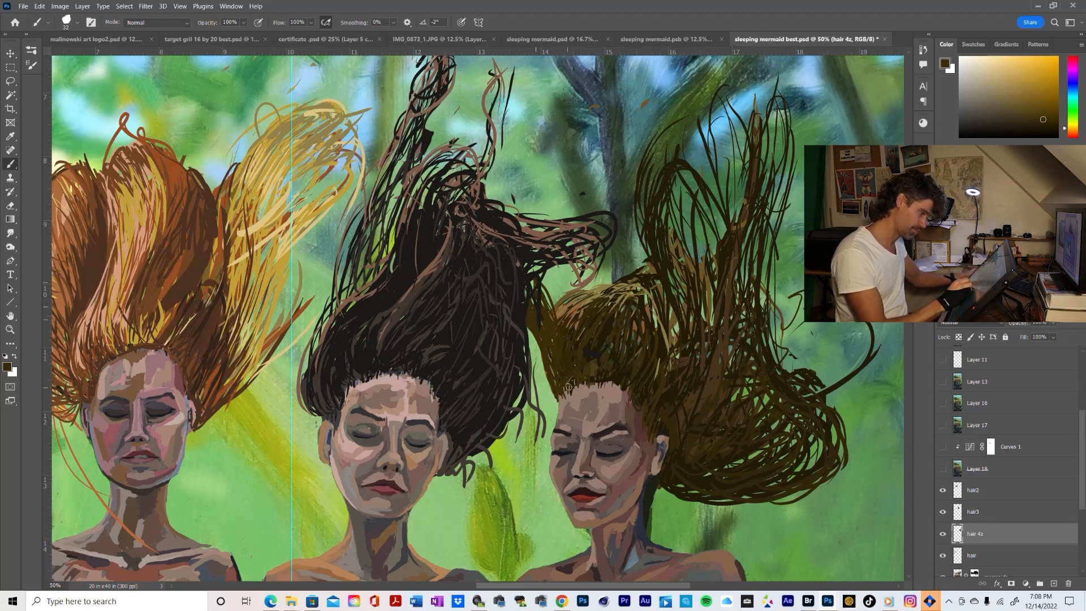
Brush short reddish-brown and dark brown strands along the rightmost mermaid's front hairline, using colours sampled from her crown
{"action": "left_click", "coordinate": [577, 304], "text": "alt"}
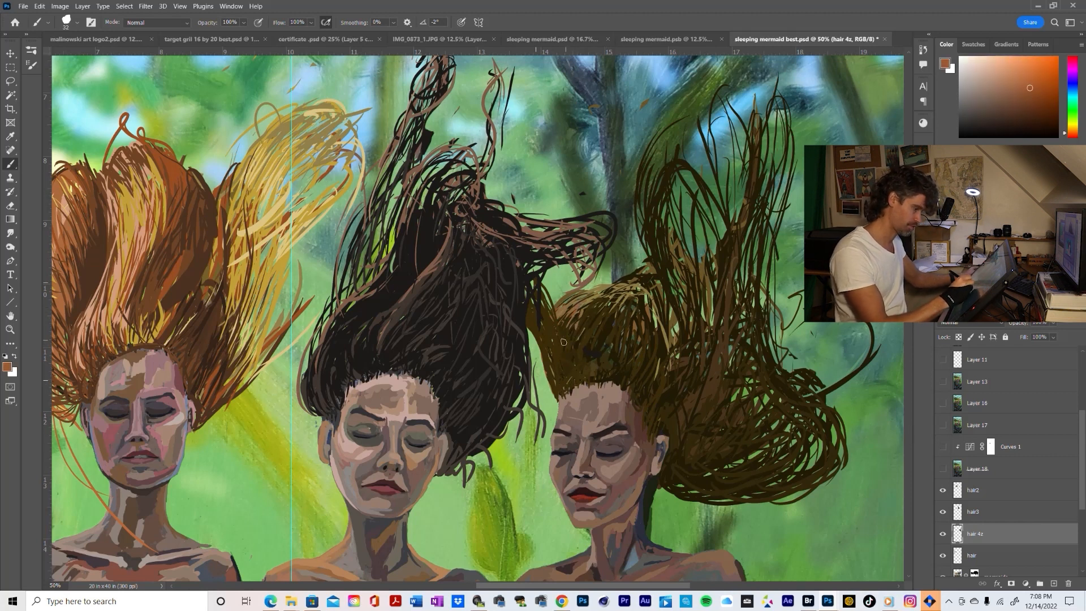
{"action": "mouse_move", "coordinate": [563, 342]}
{"action": "left_mouse_down"}
{"action": "mouse_move", "coordinate": [572, 372]}
{"action": "mouse_move", "coordinate": [567, 351]}
{"action": "mouse_move", "coordinate": [557, 370]}
{"action": "mouse_move", "coordinate": [549, 363]}
{"action": "mouse_move", "coordinate": [558, 389]}
{"action": "mouse_move", "coordinate": [543, 328]}
{"action": "mouse_move", "coordinate": [562, 397]}
{"action": "left_mouse_up"}
{"action": "left_click", "coordinate": [573, 373], "text": "alt"}
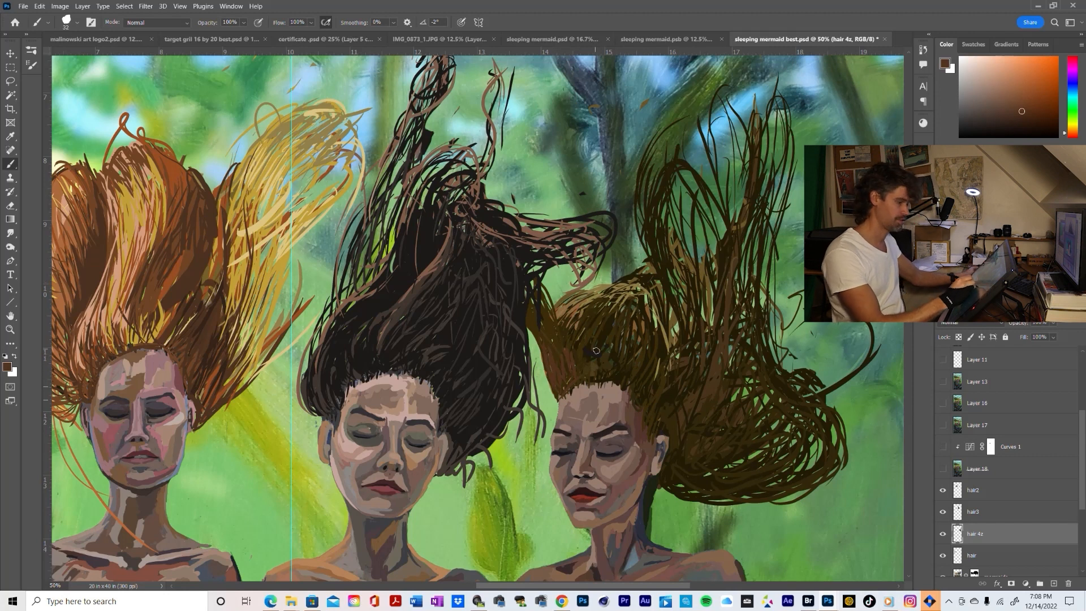
{"action": "left_click", "coordinate": [586, 375], "text": "alt"}
{"action": "mouse_move", "coordinate": [565, 365]}
{"action": "left_mouse_down"}
{"action": "mouse_move", "coordinate": [558, 386]}
{"action": "mouse_move", "coordinate": [543, 345]}
{"action": "left_mouse_up"}
Examine how the brown hair reads beside the other mermaids' hair in the wider composition
{"action": "key", "text": "z"}
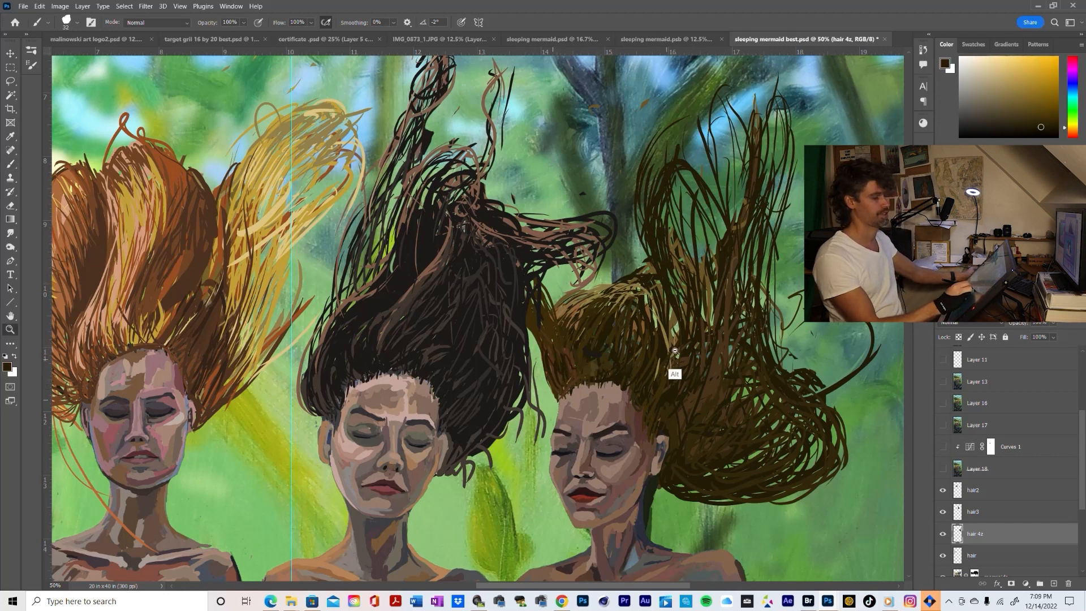
{"action": "left_click", "coordinate": [675, 368], "text": "alt"}
{"action": "left_click", "coordinate": [685, 362], "text": "alt"}
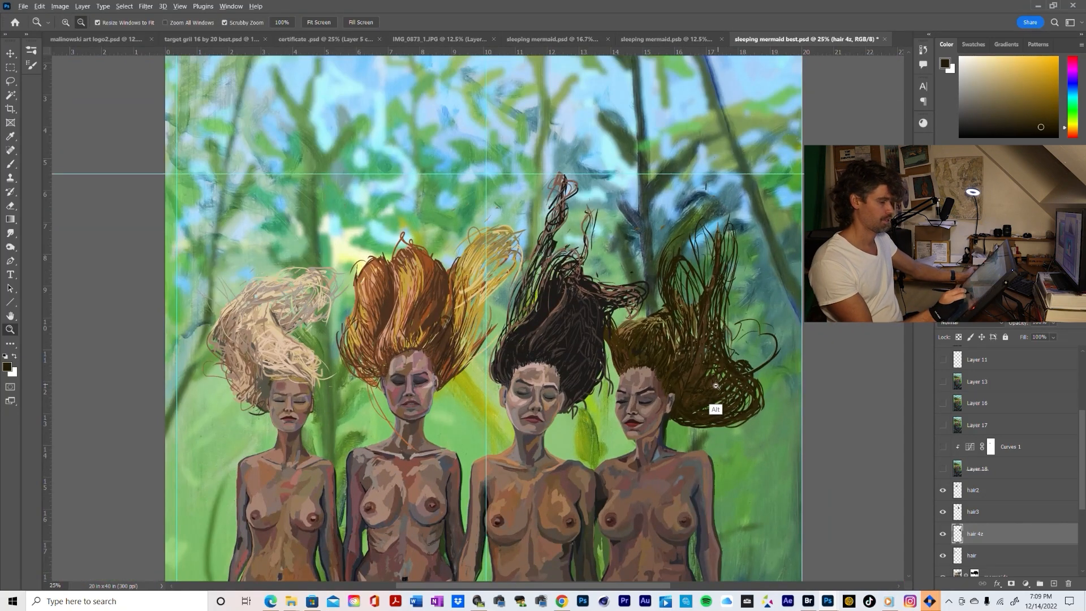
{"action": "left_click", "coordinate": [716, 386], "text": "alt"}
{"action": "left_click", "coordinate": [712, 396], "text": "alt"}
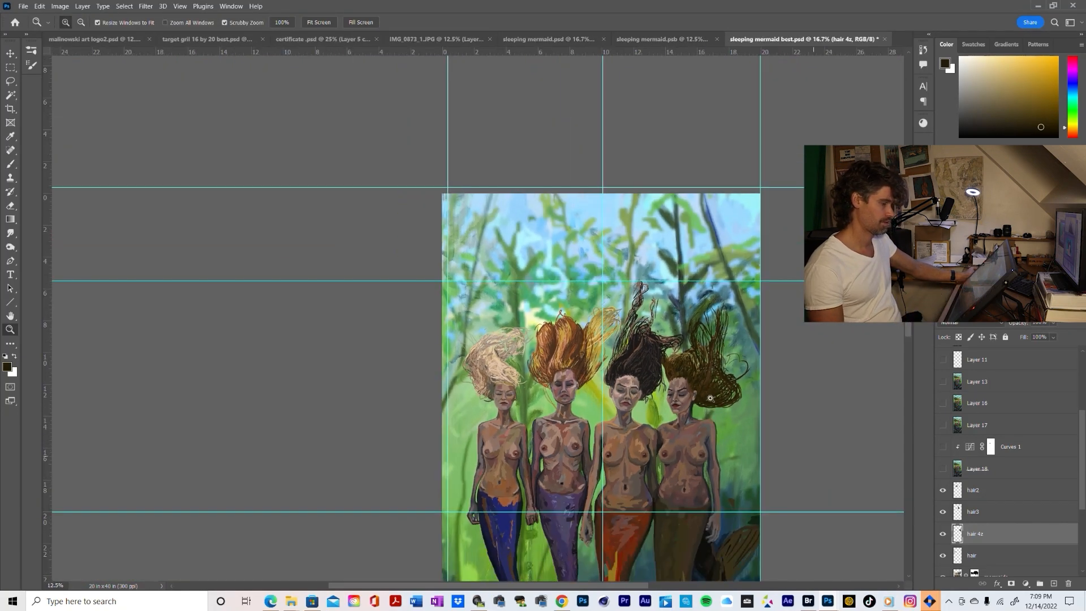
{"action": "left_click", "coordinate": [680, 364]}
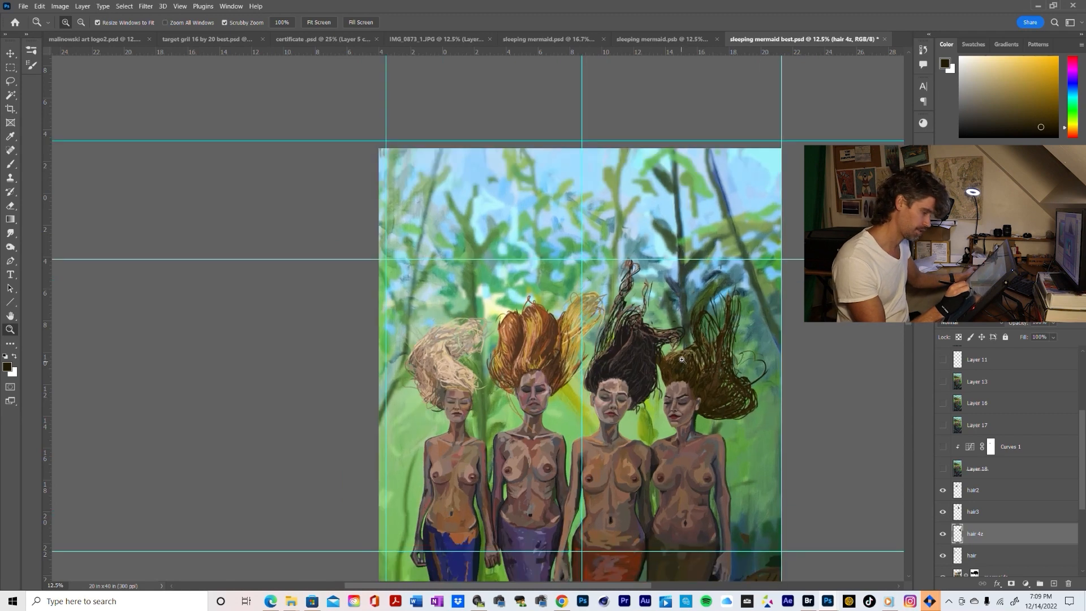
{"action": "left_click", "coordinate": [680, 363]}
{"action": "left_click", "coordinate": [682, 363]}
Brush strands through the front of the brown crown with sampled light browns and a darker, muted reddish brown
{"action": "key", "text": "b"}
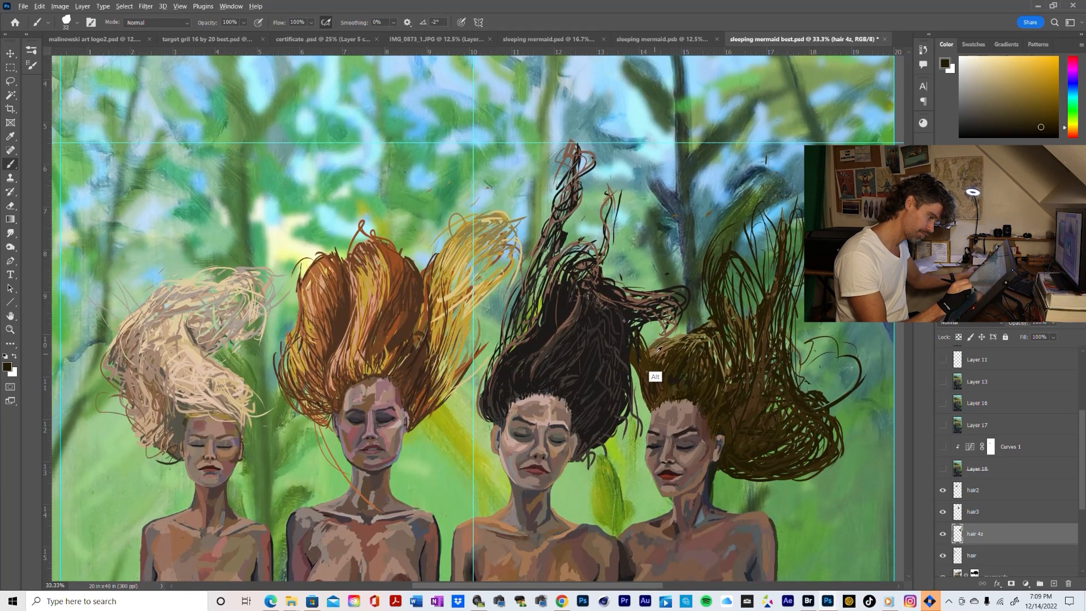
{"action": "left_click", "coordinate": [656, 352], "text": "alt"}
{"action": "left_click", "coordinate": [658, 362], "text": "alt"}
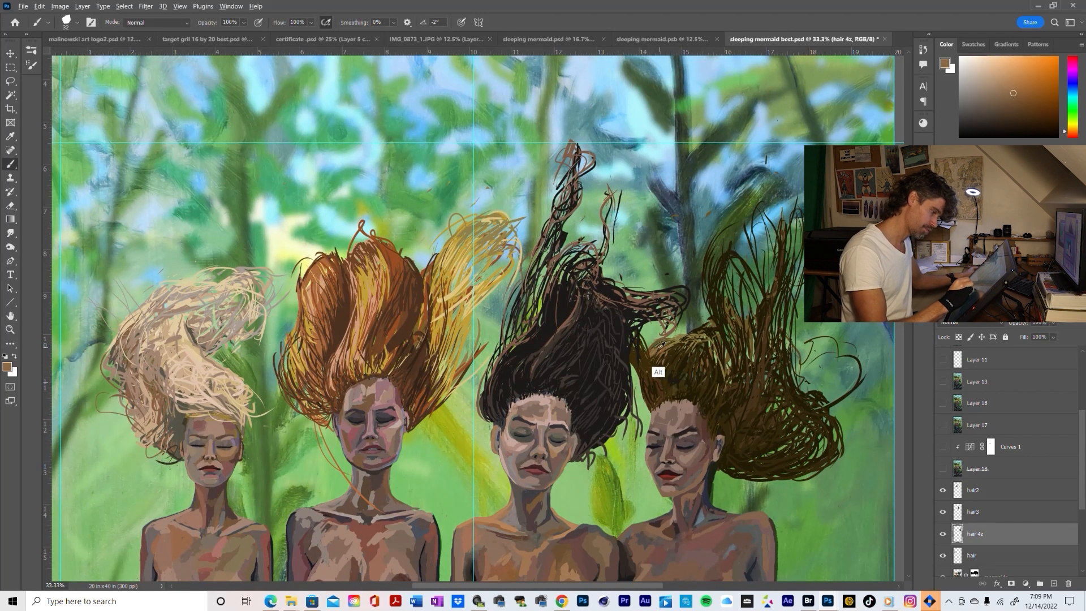
{"action": "left_click", "coordinate": [670, 370], "text": "alt"}
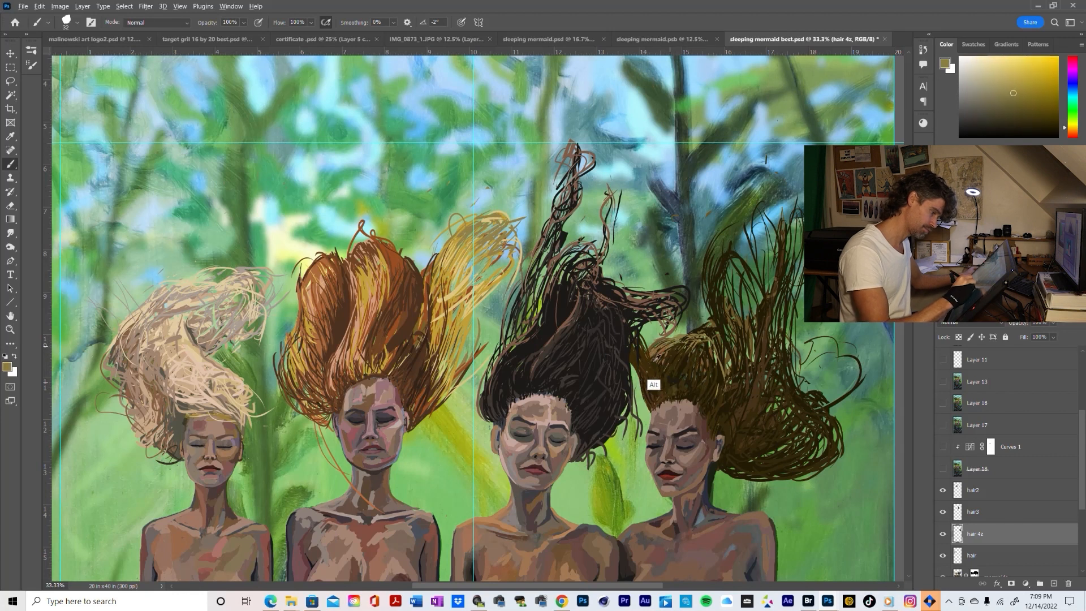
{"action": "left_click", "coordinate": [655, 384], "text": "alt"}
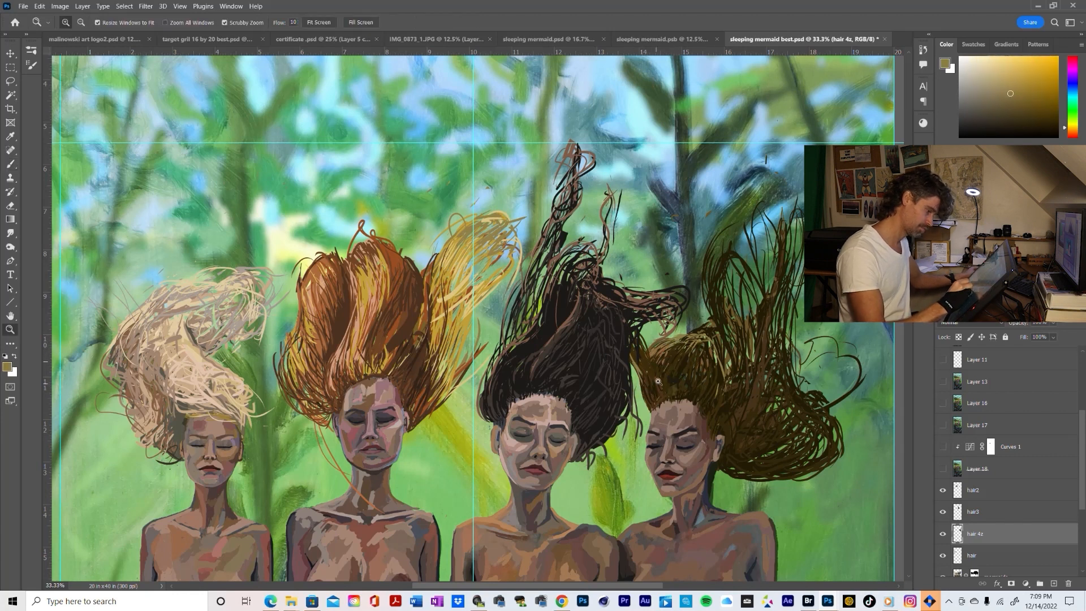
{"action": "scroll", "coordinate": [659, 382], "scroll_direction": "up", "scroll_amount": 1}
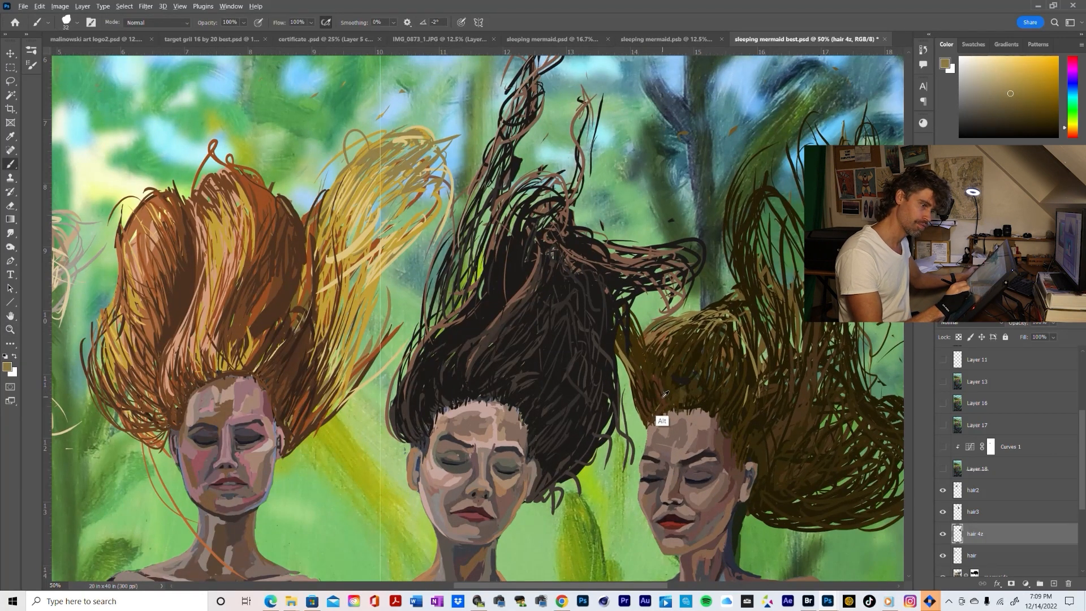
{"action": "left_click", "coordinate": [668, 380], "text": "alt"}
{"action": "left_click", "coordinate": [998, 88]}
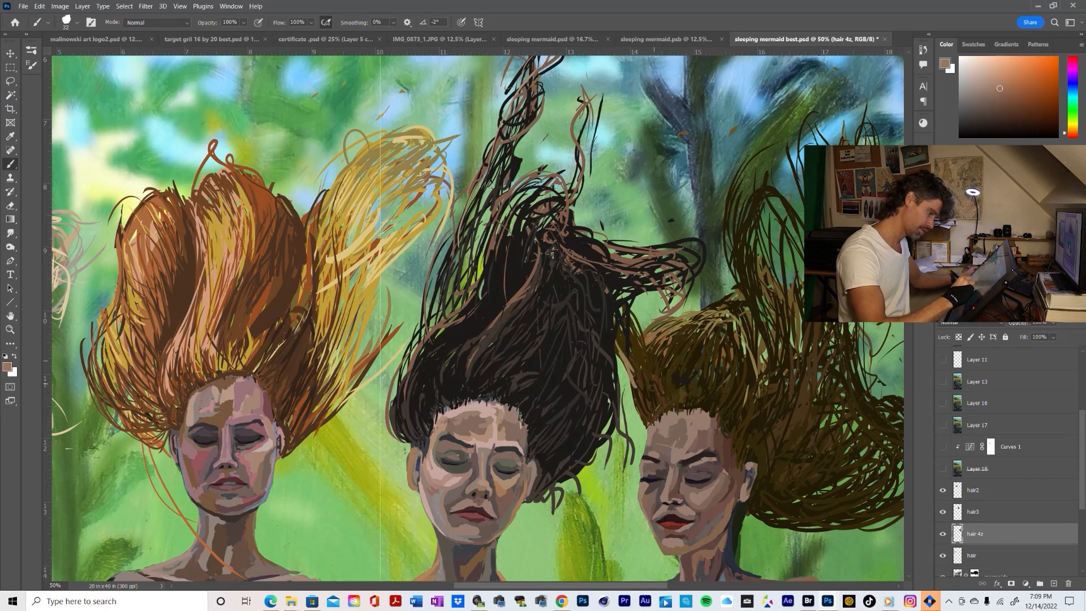
{"action": "left_click", "coordinate": [997, 106]}
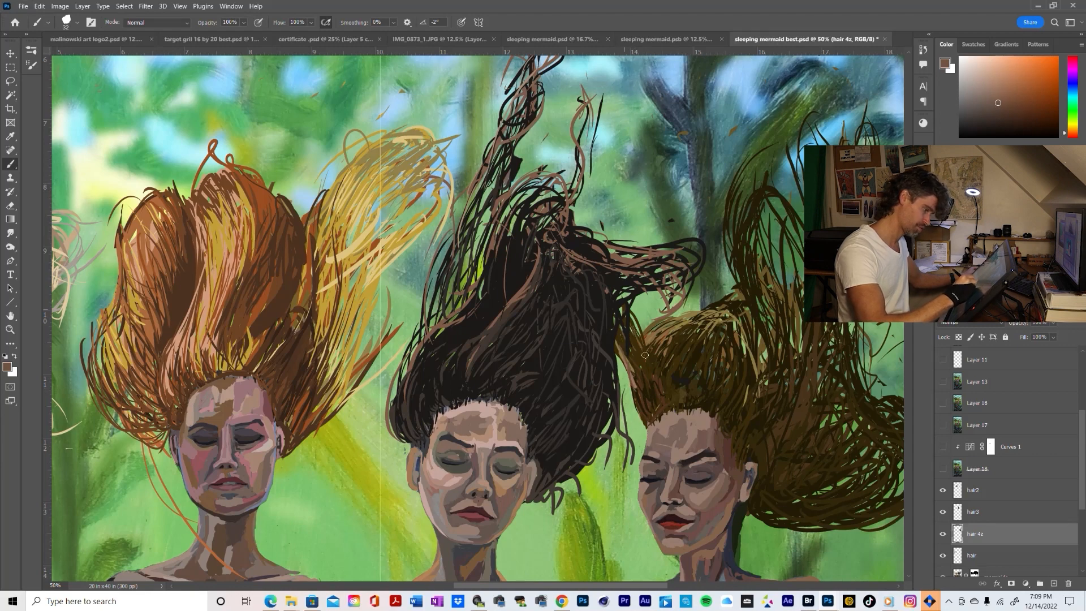
Examine the brown hair's overall shape and tone against all four figures, both up close and from afar
{"action": "key", "text": "z"}
{"action": "left_click", "coordinate": [724, 382], "text": "alt"}
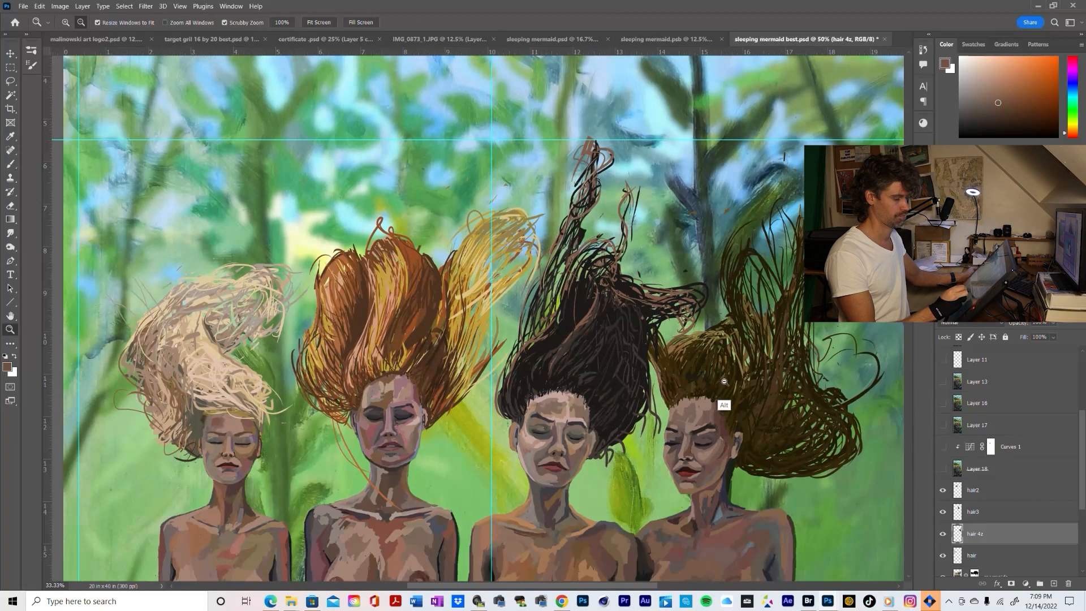
{"action": "left_click", "coordinate": [724, 382], "text": "alt"}
{"action": "left_click", "coordinate": [745, 394]}
{"action": "left_click", "coordinate": [746, 394]}
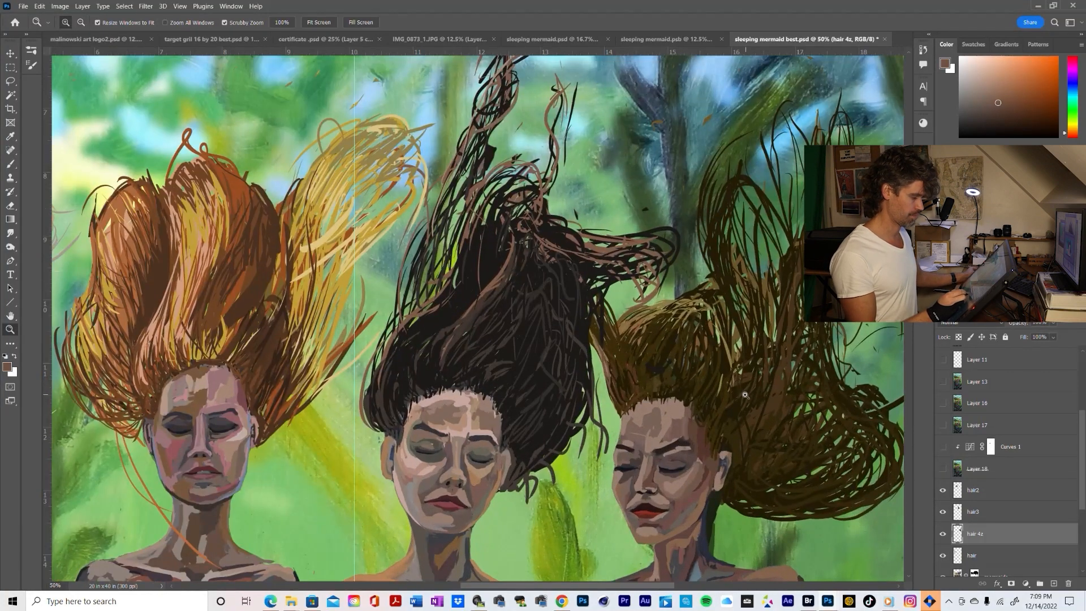
{"action": "left_click", "coordinate": [745, 394], "text": "alt"}
{"action": "left_click", "coordinate": [735, 407], "text": "alt"}
{"action": "left_click", "coordinate": [716, 396], "text": "alt"}
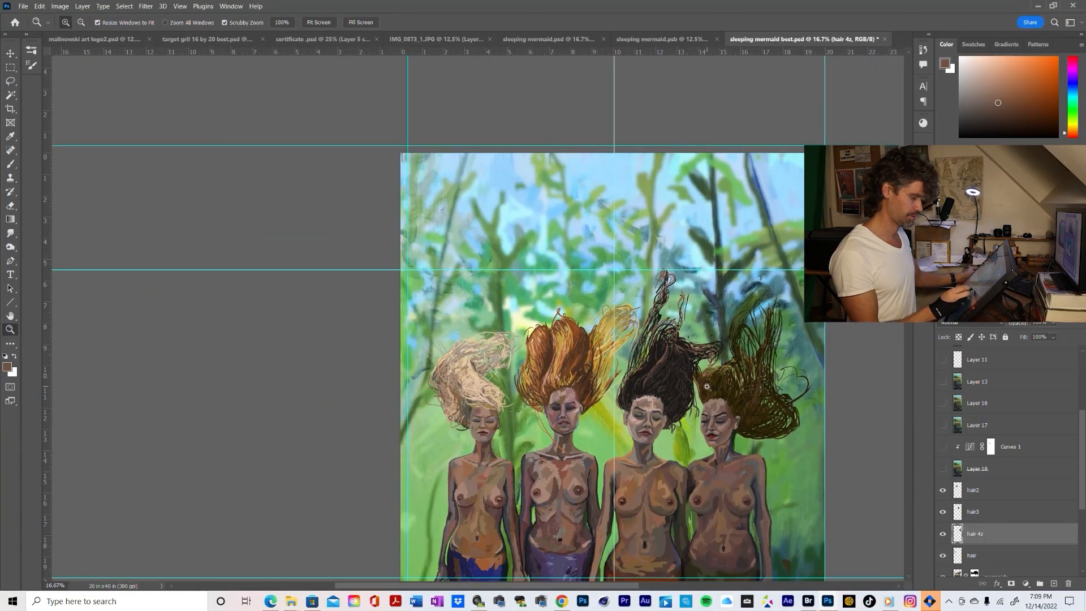
{"action": "key", "text": "b"}
{"action": "left_click", "coordinate": [763, 408], "text": "alt"}
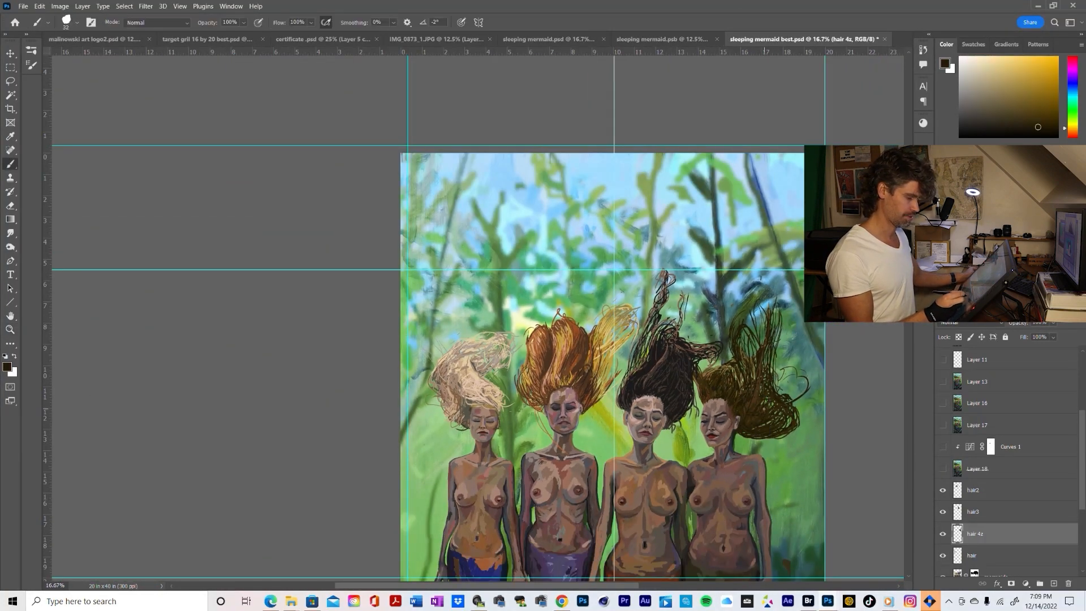
{"action": "key", "text": "z"}
{"action": "left_click", "coordinate": [768, 407], "text": "alt"}
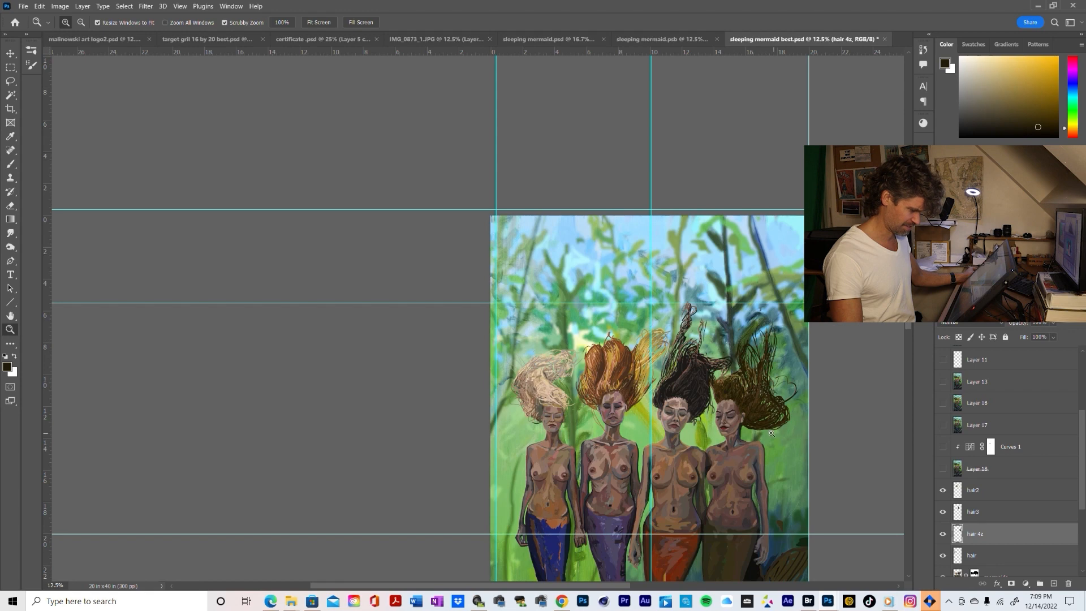
{"action": "left_click", "coordinate": [739, 359]}
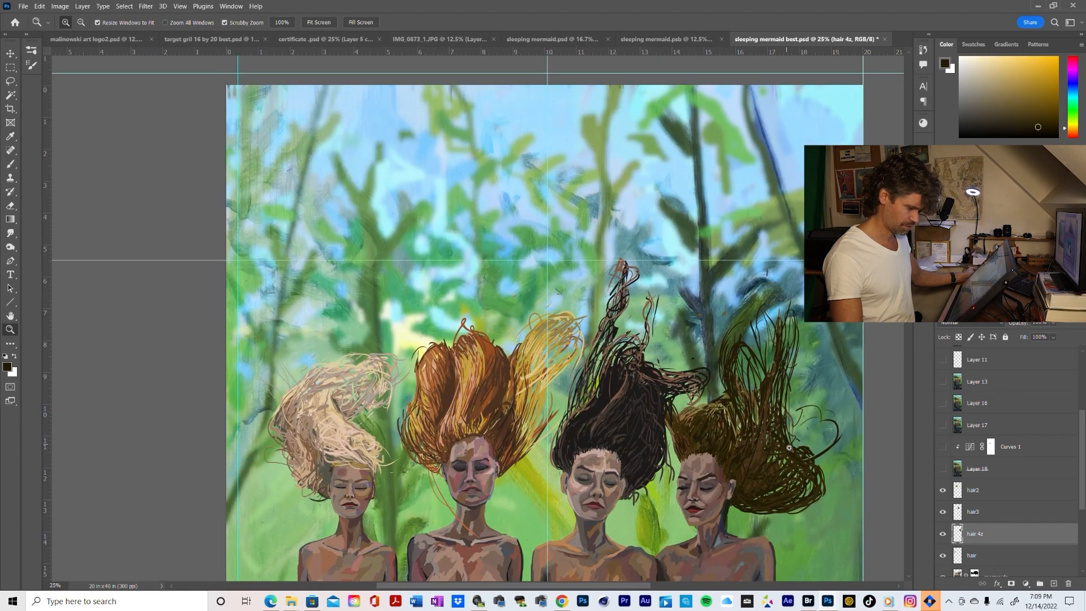
{"action": "key", "text": "alt"}
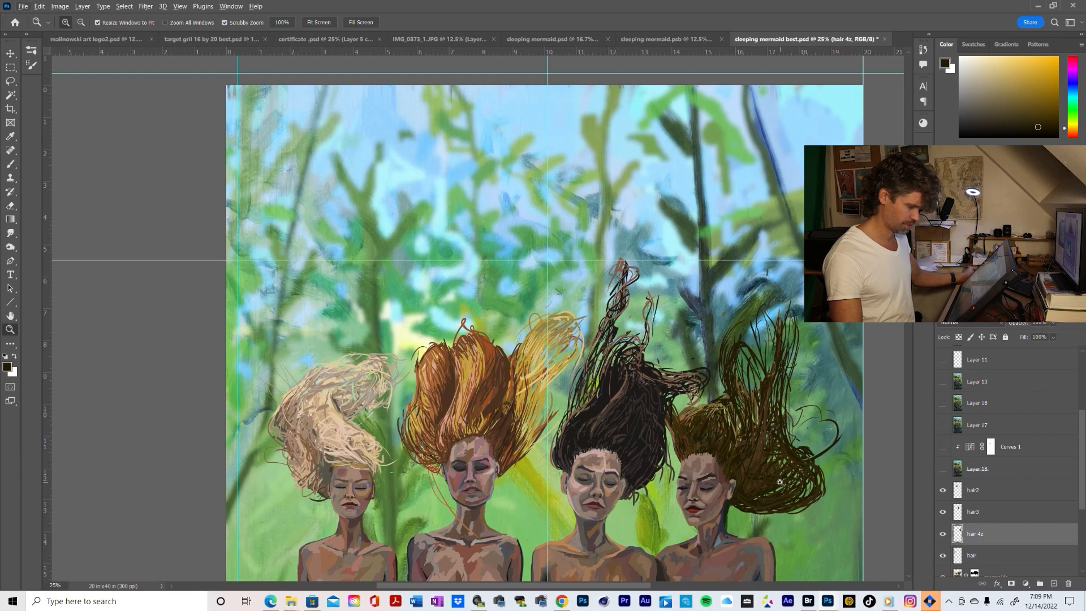
{"action": "left_click", "coordinate": [779, 483]}
{"action": "left_click", "coordinate": [778, 482]}
{"action": "left_click", "coordinate": [778, 480], "text": "alt"}
{"action": "left_click", "coordinate": [777, 480], "text": "alt"}
{"action": "left_click", "coordinate": [778, 480], "text": "alt"}
{"action": "left_click", "coordinate": [778, 481], "text": "alt"}
{"action": "left_click", "coordinate": [778, 480], "text": "alt"}
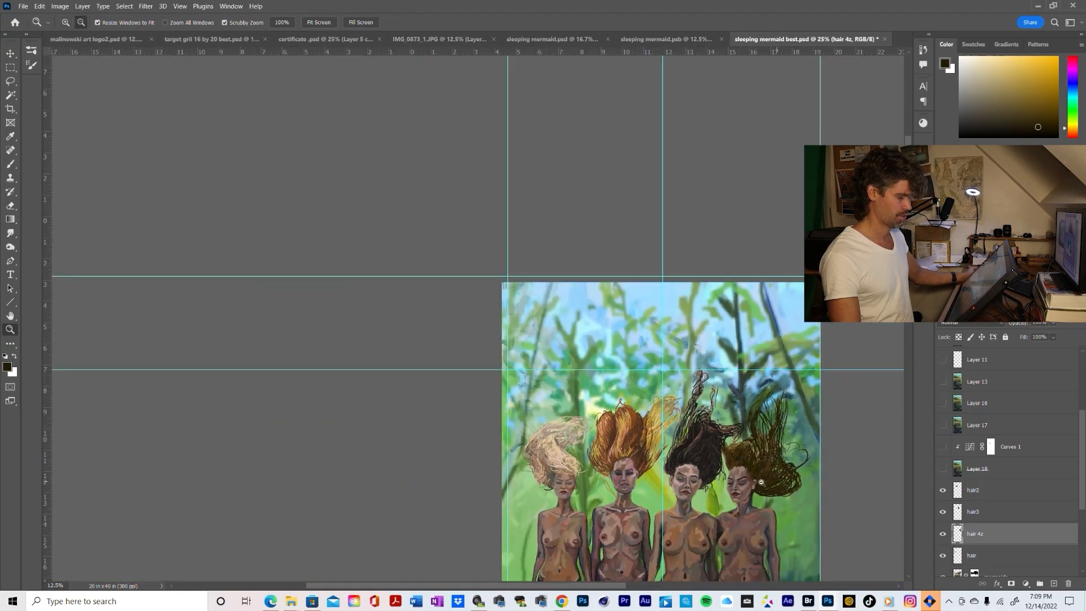
{"action": "left_click", "coordinate": [777, 480]}
{"action": "left_click_drag", "start_coordinate": [778, 481], "coordinate": [708, 414]}
{"action": "key", "text": "b"}
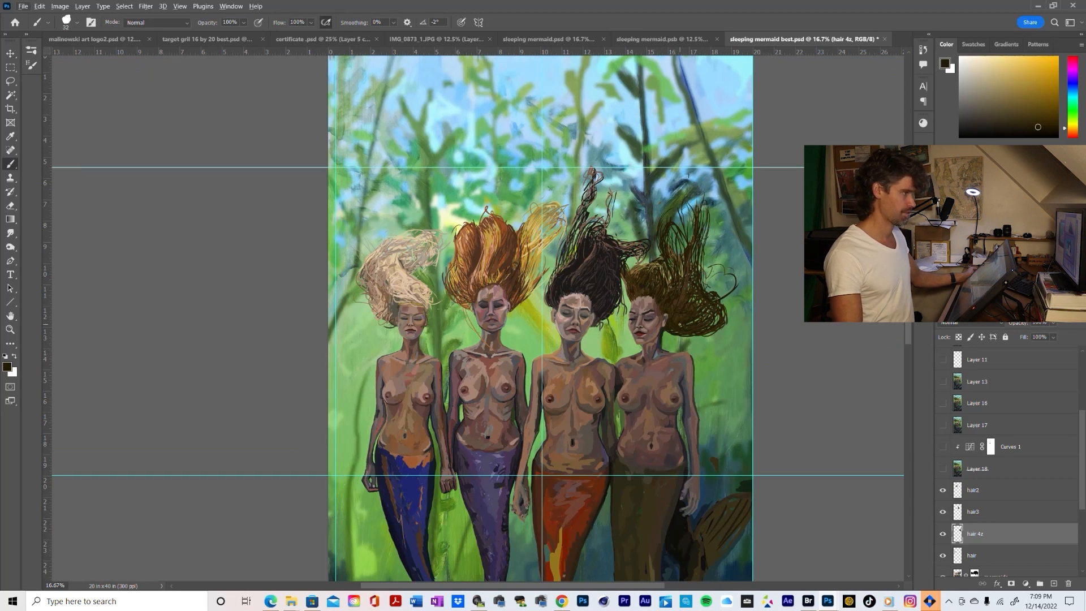
{"action": "key", "text": "z"}
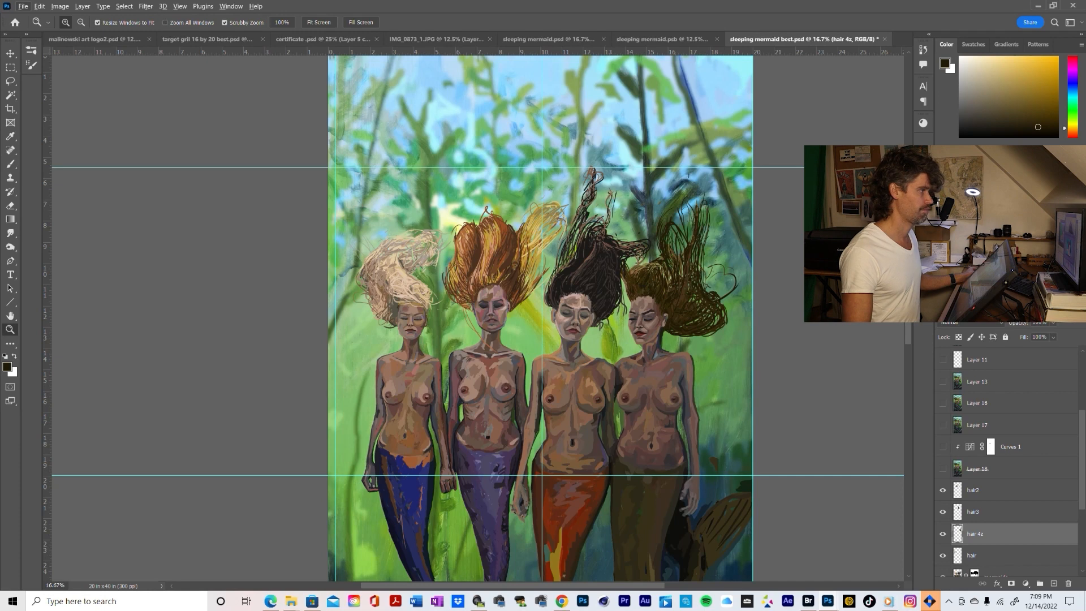
{"action": "left_click_drag", "start_coordinate": [539, 0], "coordinate": [785, 0]}
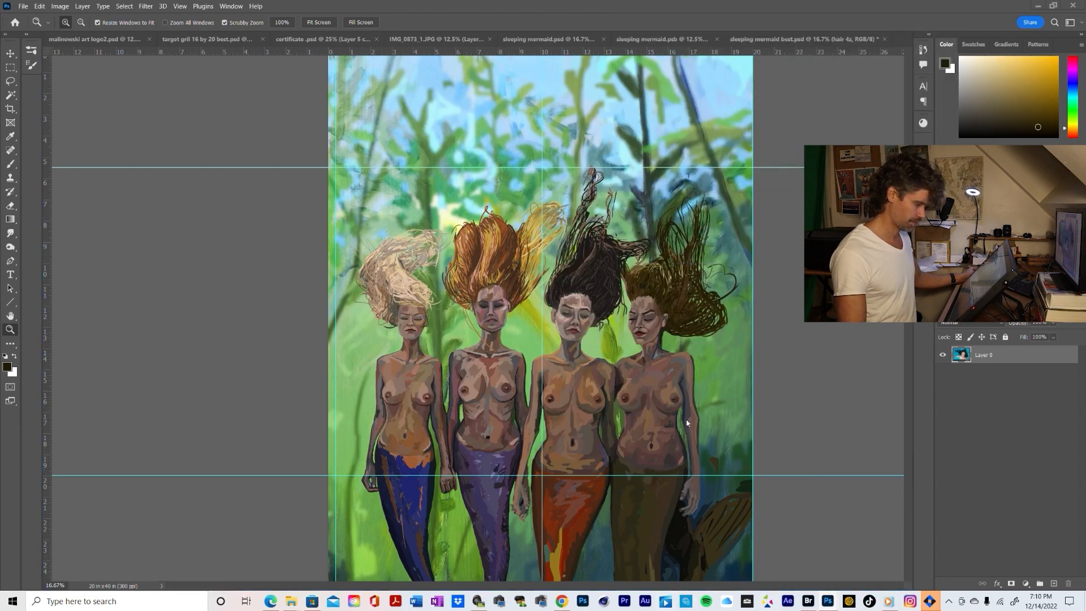
Paint dark brown strands below the rightmost mermaid's ear to fill the hair's lower edge behind her neck
{"action": "left_click", "coordinate": [687, 343]}
{"action": "left_click", "coordinate": [690, 348]}
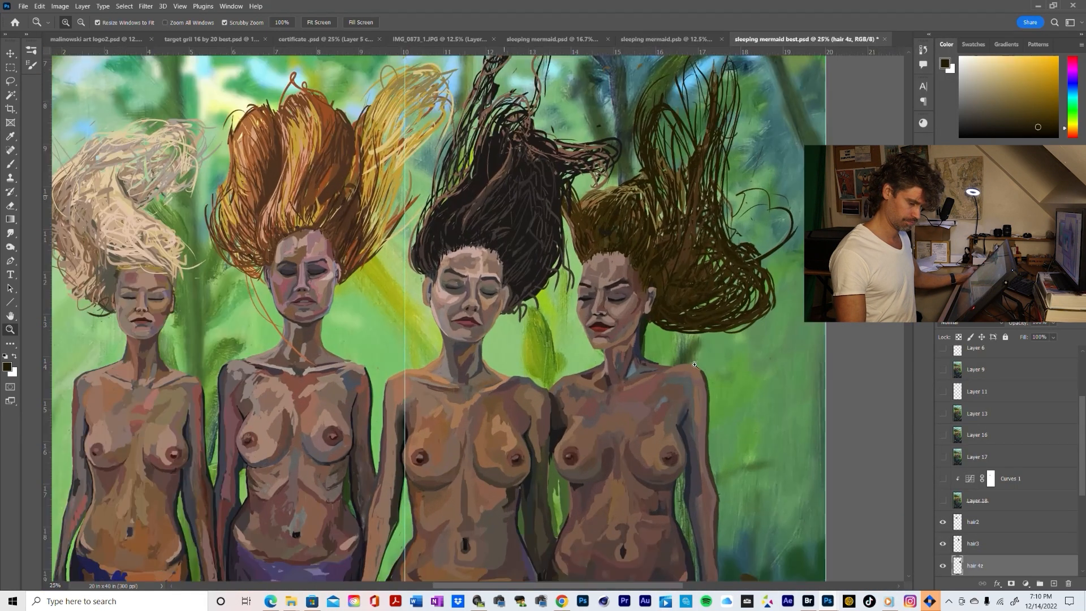
{"action": "key", "text": "b"}
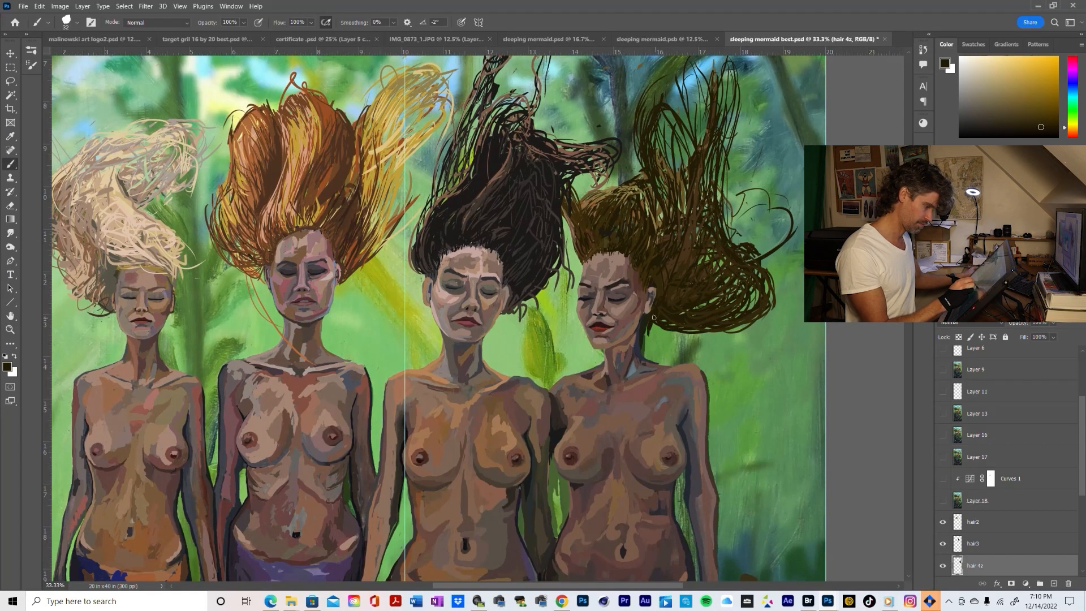
{"action": "mouse_move", "coordinate": [644, 335]}
{"action": "left_mouse_down"}
{"action": "mouse_move", "coordinate": [683, 330]}
{"action": "mouse_move", "coordinate": [660, 325]}
{"action": "mouse_move", "coordinate": [652, 337]}
{"action": "mouse_move", "coordinate": [701, 332]}
{"action": "mouse_move", "coordinate": [663, 337]}
{"action": "mouse_move", "coordinate": [696, 317]}
{"action": "mouse_move", "coordinate": [659, 327]}
{"action": "left_mouse_up"}
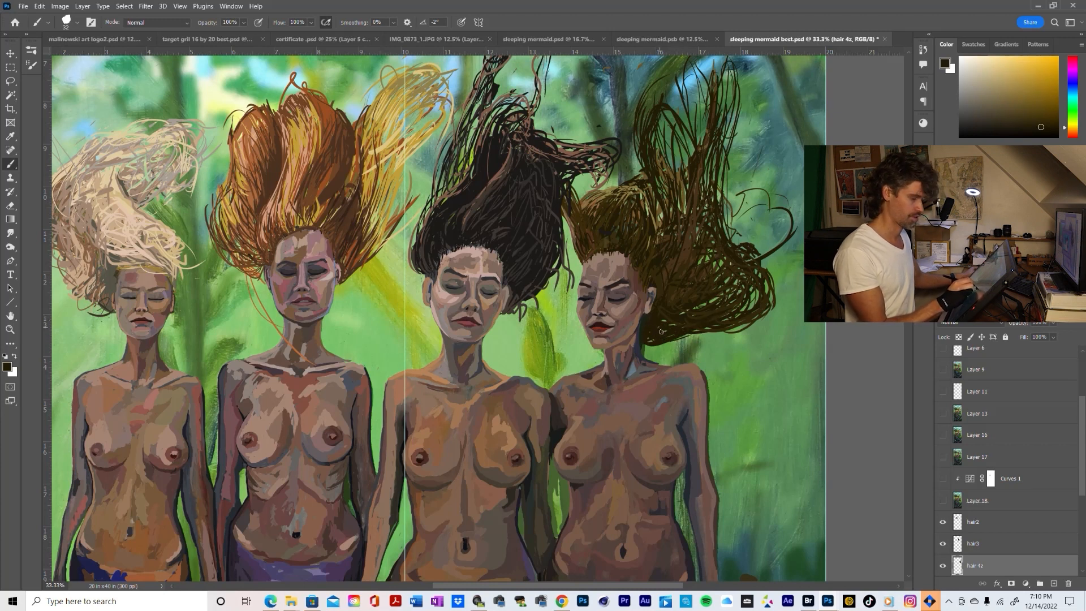
Examine the full-length composition to judge the extended lower edge of the brown hair
{"action": "key", "text": "z"}
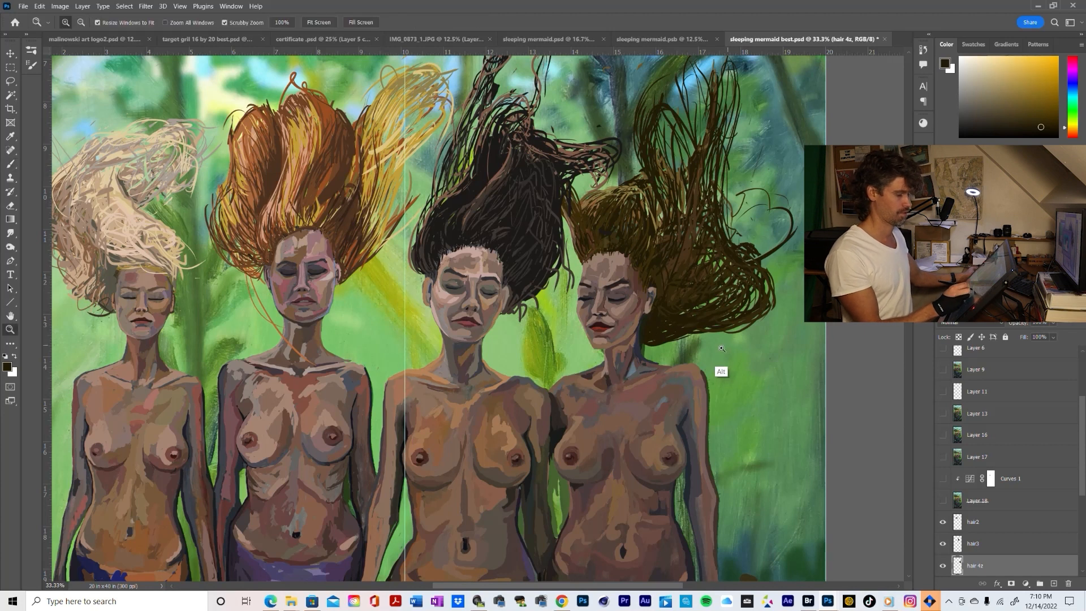
{"action": "left_click", "coordinate": [723, 350], "text": "alt"}
{"action": "left_click", "coordinate": [723, 351], "text": "alt"}
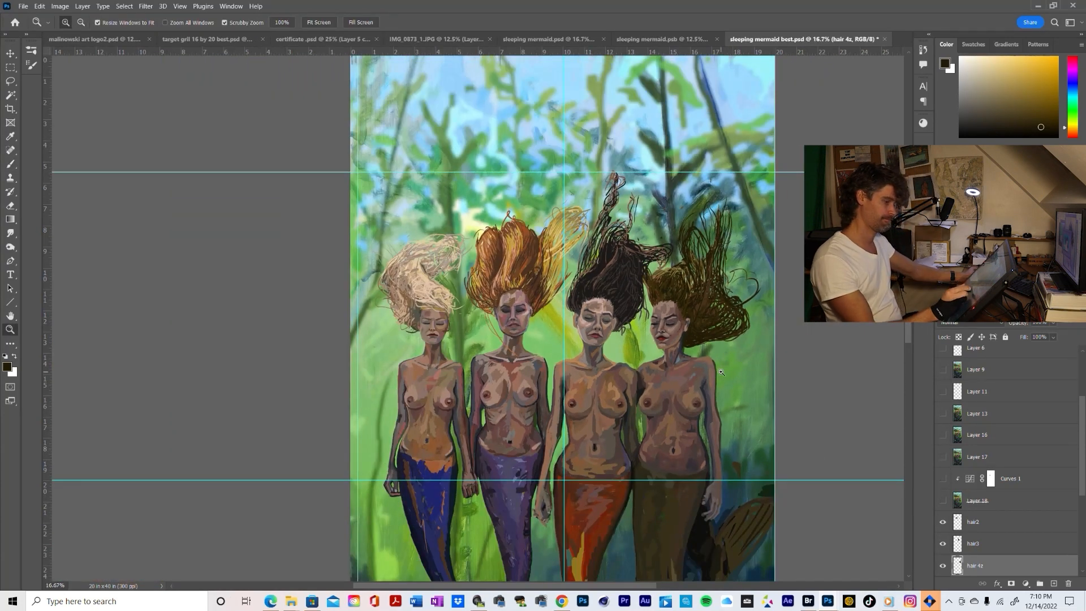
{"action": "left_click", "coordinate": [748, 369], "text": "alt"}
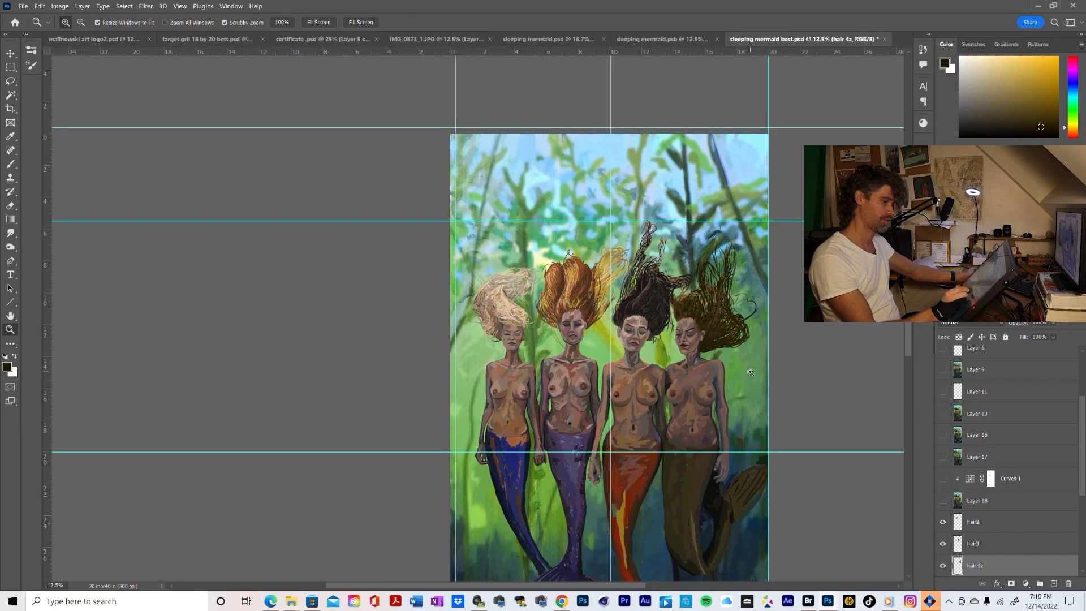
{"action": "left_click", "coordinate": [750, 370], "text": "alt"}
{"action": "left_click", "coordinate": [554, 249]}
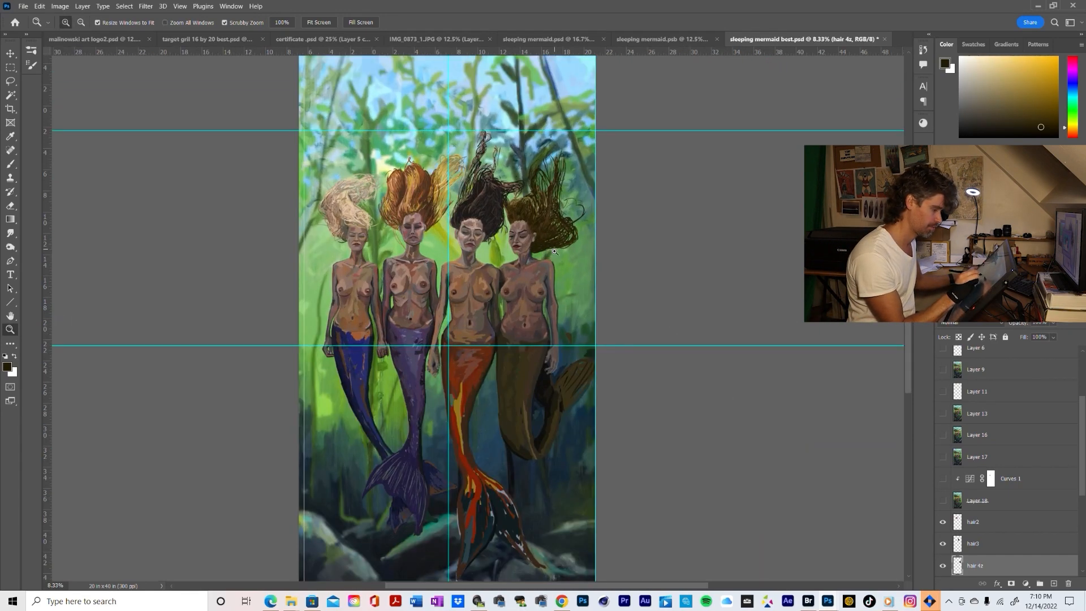
{"action": "left_click", "coordinate": [554, 248]}
{"action": "left_click", "coordinate": [555, 248]}
{"action": "left_click", "coordinate": [554, 249]}
{"action": "left_click", "coordinate": [554, 248]}
Brush loose strands along the hair's underside beside the neck, using dark browns sampled from the flowing hair
{"action": "left_click_drag", "start_coordinate": [537, 273], "coordinate": [563, 308]}
{"action": "key", "text": "b"}
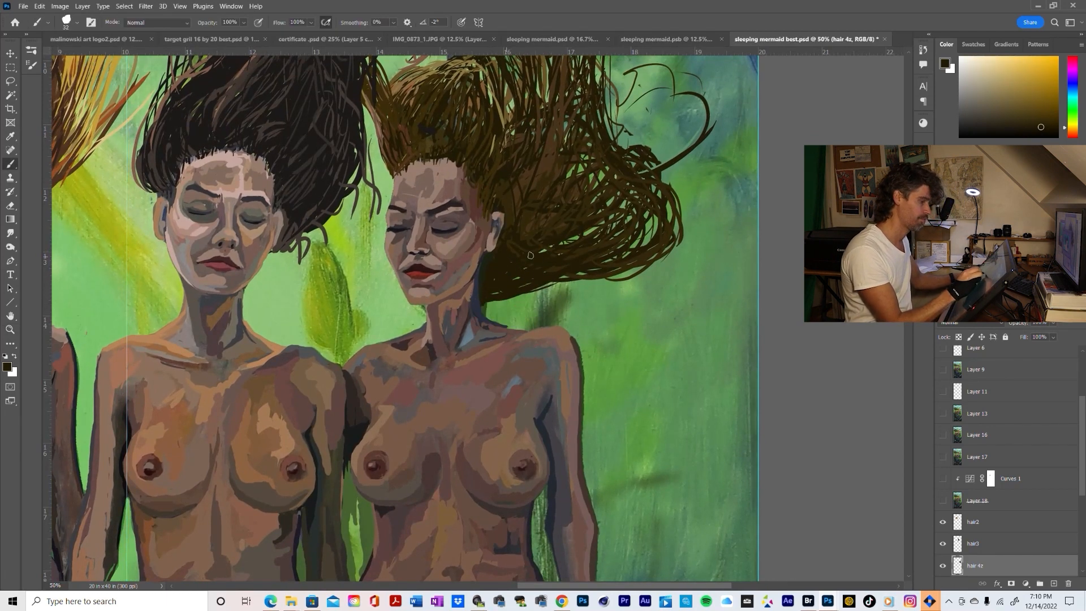
{"action": "left_click", "coordinate": [545, 244], "text": "alt"}
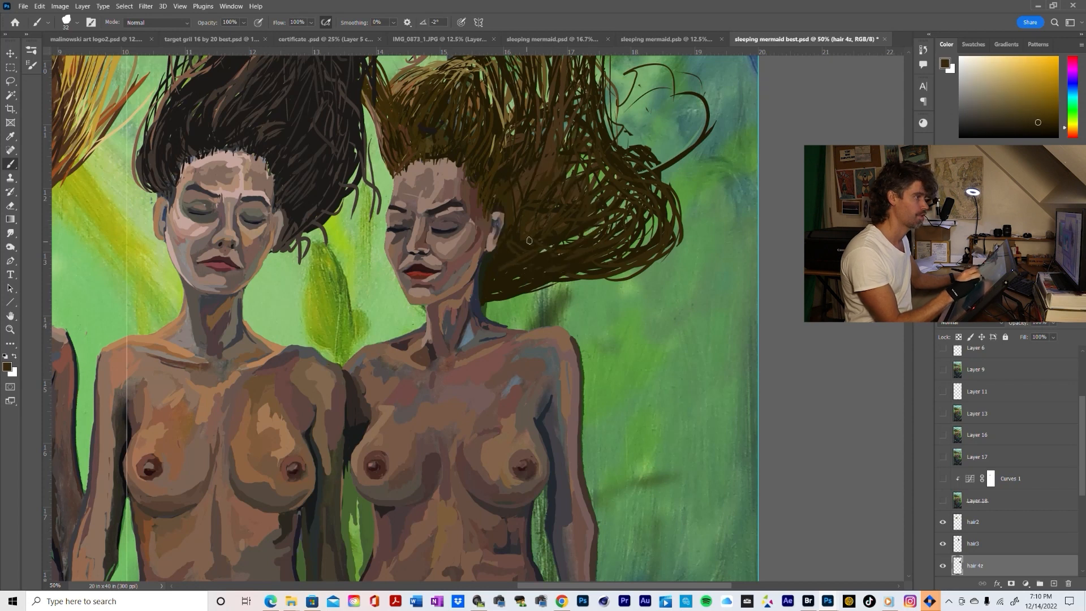
{"action": "mouse_move", "coordinate": [502, 289]}
{"action": "left_mouse_down"}
{"action": "mouse_move", "coordinate": [544, 281]}
{"action": "mouse_move", "coordinate": [558, 293]}
{"action": "left_mouse_up"}
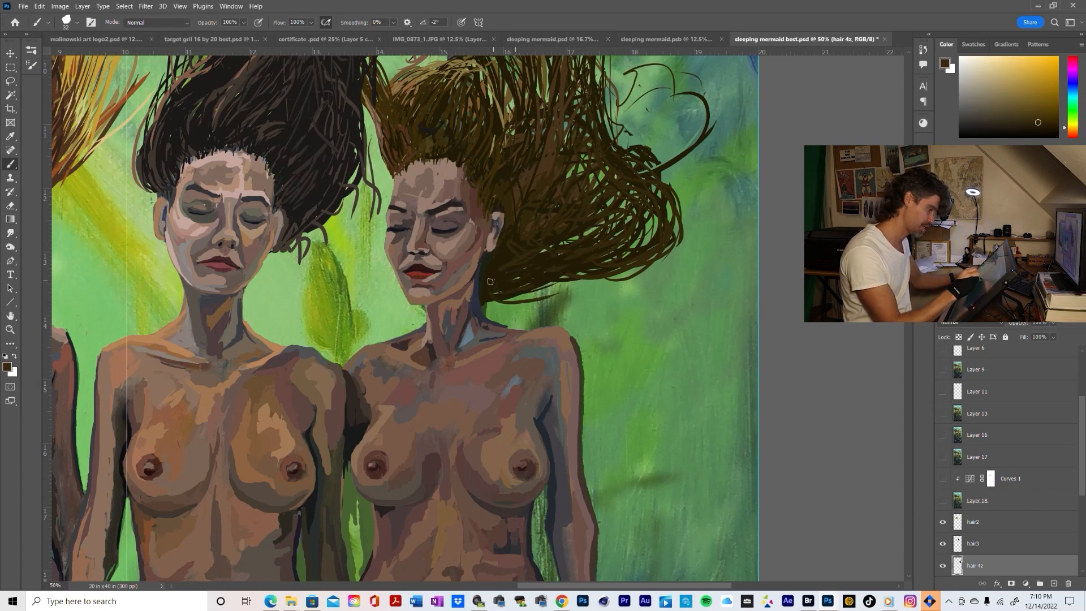
{"action": "left_click_drag", "start_coordinate": [484, 298], "coordinate": [541, 289]}
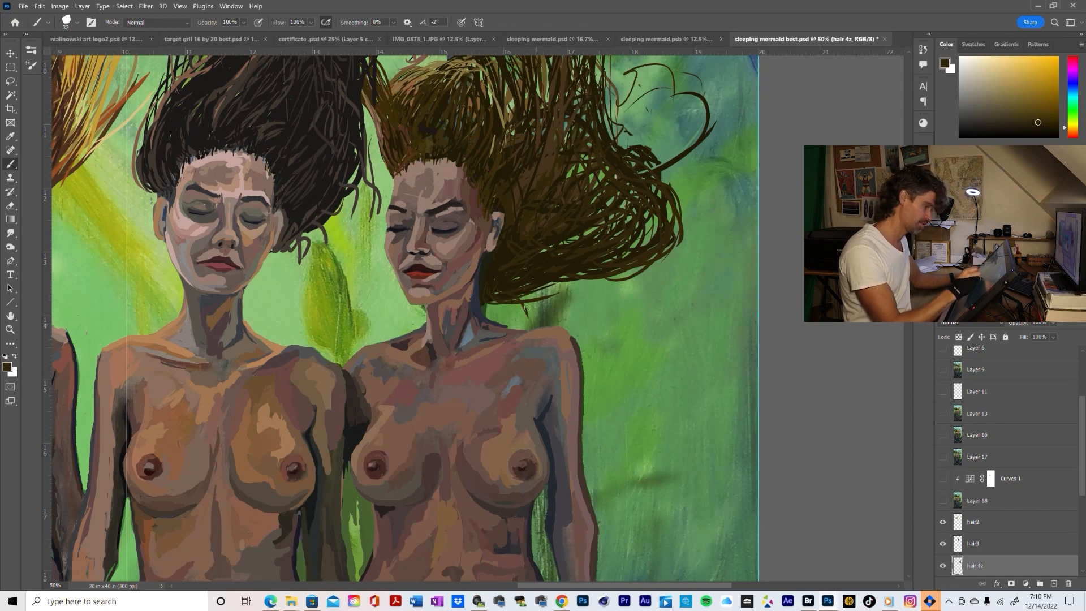
Brush long loose strands hanging from the hair's underside across the rightmost mermaid's shoulder, using browns sampled from her hair
{"action": "key", "text": "alt"}
{"action": "left_click", "coordinate": [505, 109], "text": "alt"}
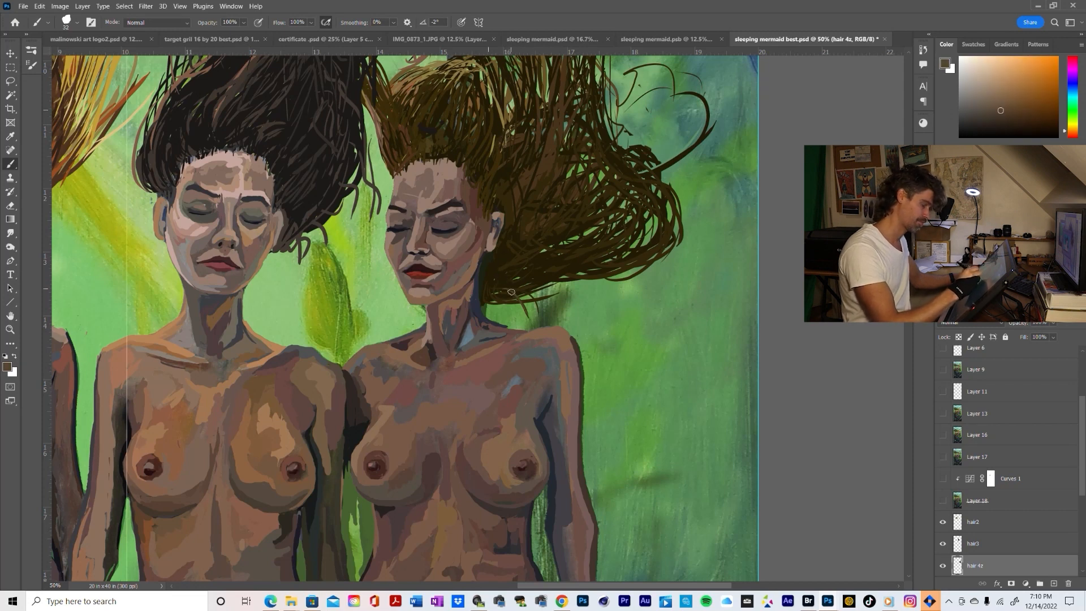
{"action": "left_click_drag", "start_coordinate": [521, 310], "coordinate": [538, 359]}
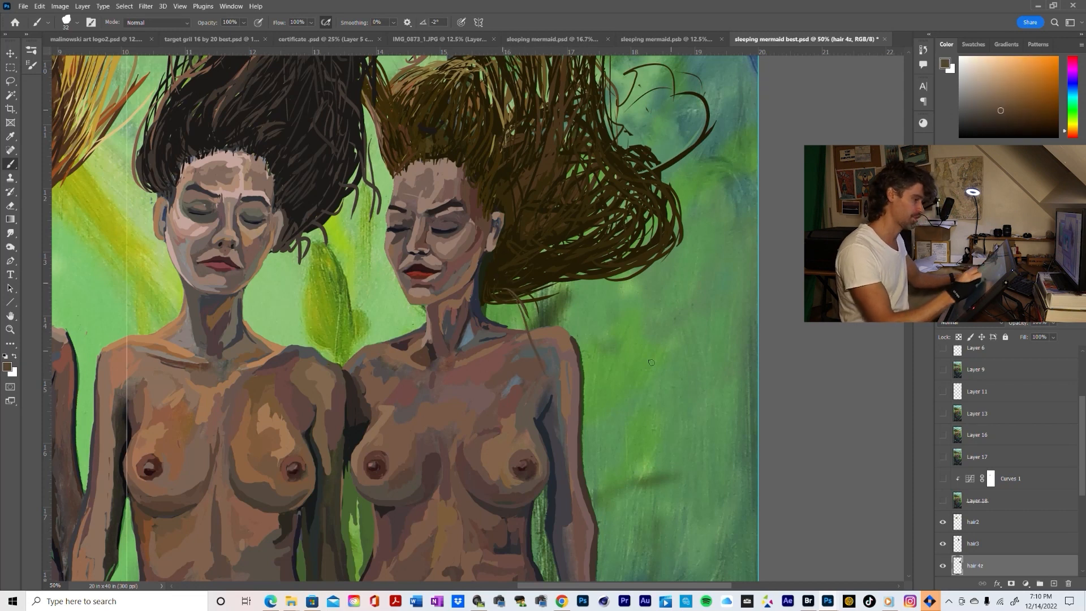
{"action": "left_click", "coordinate": [547, 150], "text": "alt"}
{"action": "mouse_move", "coordinate": [514, 302]}
{"action": "left_mouse_down"}
{"action": "mouse_move", "coordinate": [529, 350]}
{"action": "mouse_move", "coordinate": [565, 375]}
{"action": "left_mouse_up"}
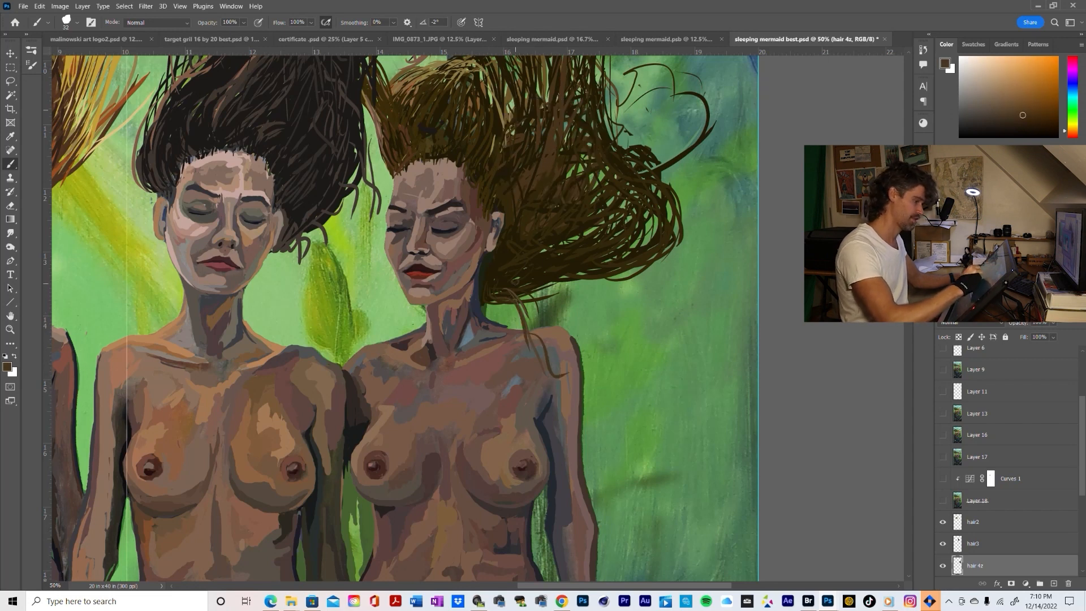
{"action": "left_click_drag", "start_coordinate": [568, 279], "coordinate": [566, 340]}
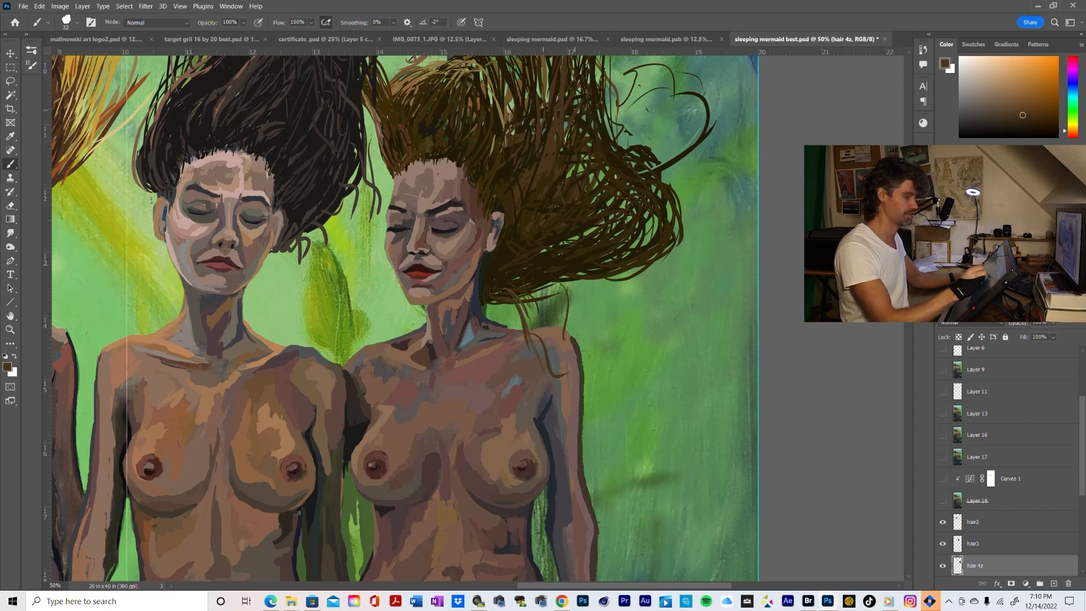
Examine the new hanging strands against the four figures, from both medium and far distance
{"action": "key", "text": "z"}
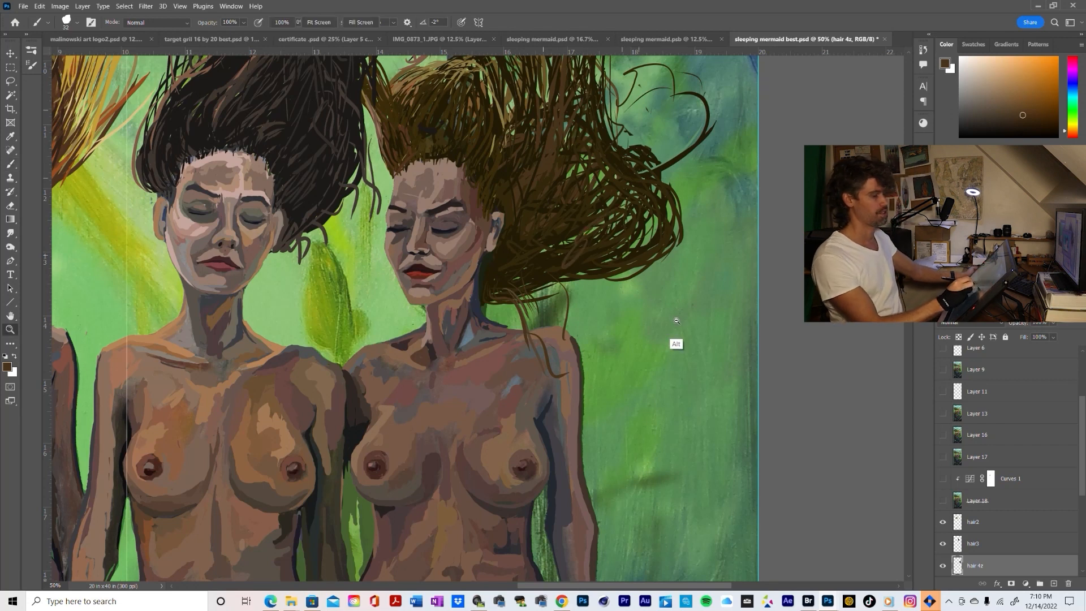
{"action": "left_click", "coordinate": [617, 337], "text": "alt"}
{"action": "left_click", "coordinate": [660, 355], "text": "alt"}
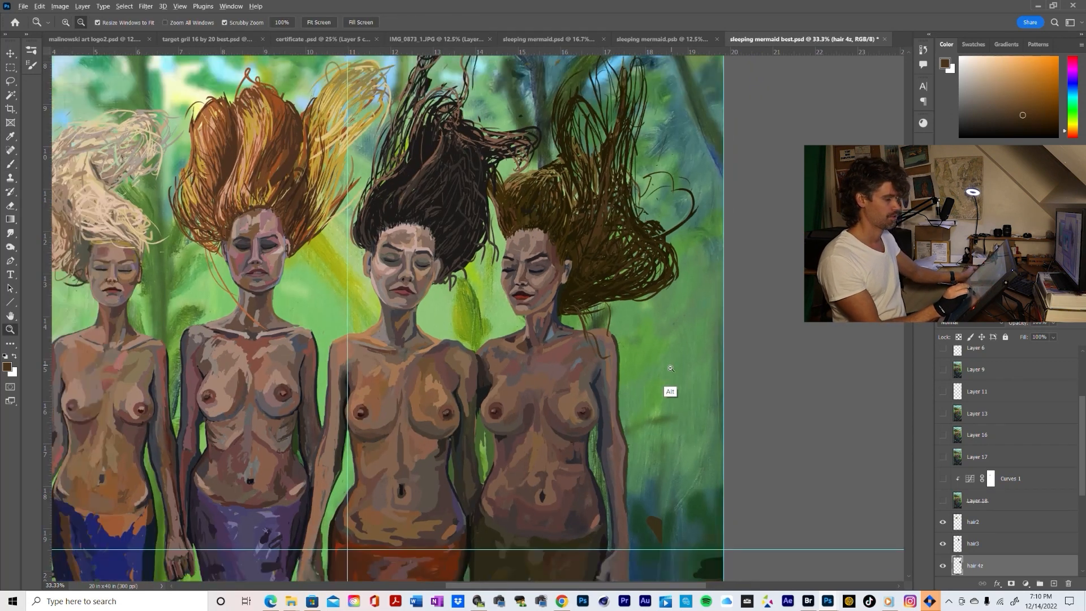
{"action": "left_click", "coordinate": [673, 370], "text": "alt"}
{"action": "left_click", "coordinate": [673, 371], "text": "alt"}
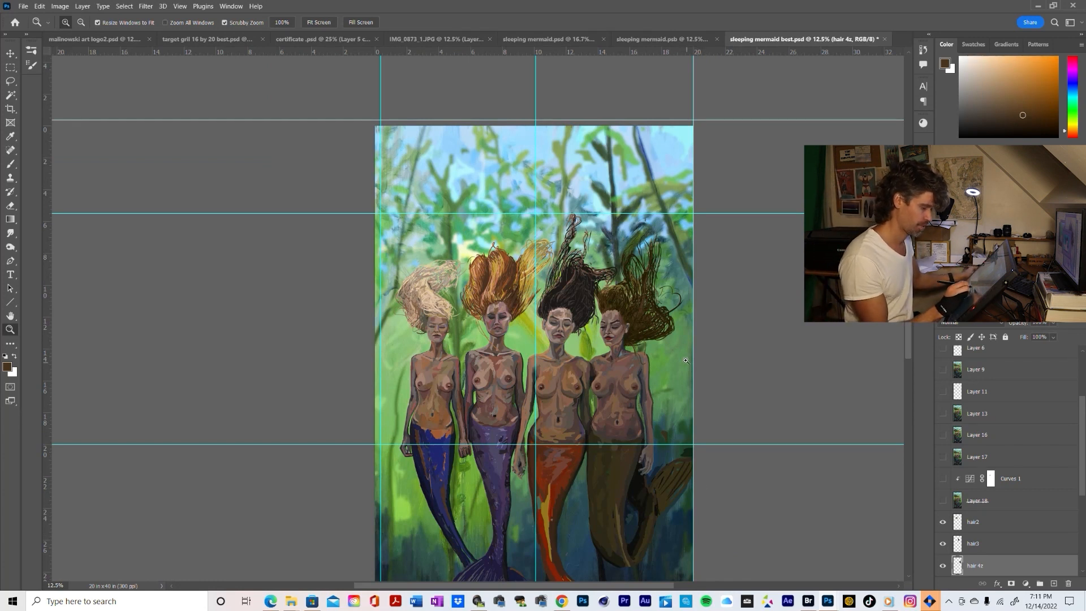
{"action": "left_click", "coordinate": [647, 365]}
{"action": "left_click", "coordinate": [661, 357]}
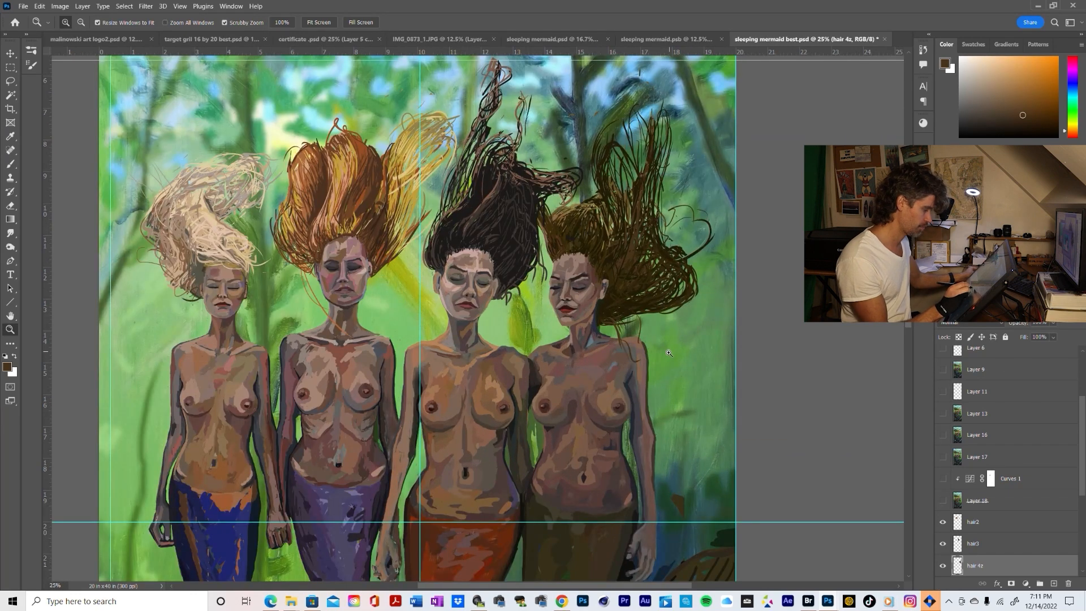
{"action": "left_click", "coordinate": [668, 353], "text": "alt"}
{"action": "left_click", "coordinate": [667, 380], "text": "alt"}
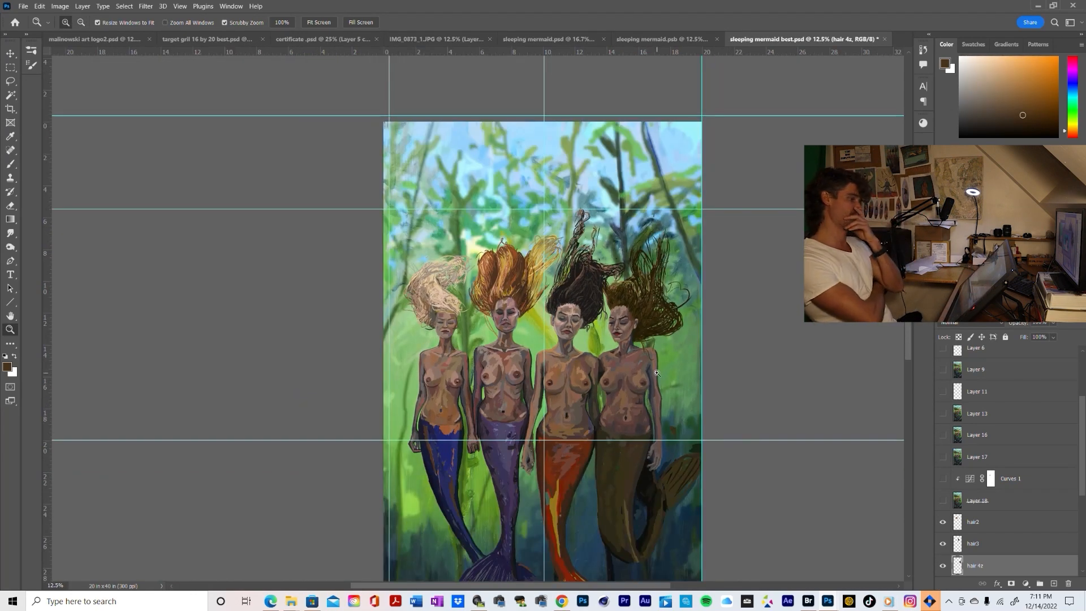
{"action": "key", "text": "alt+z"}
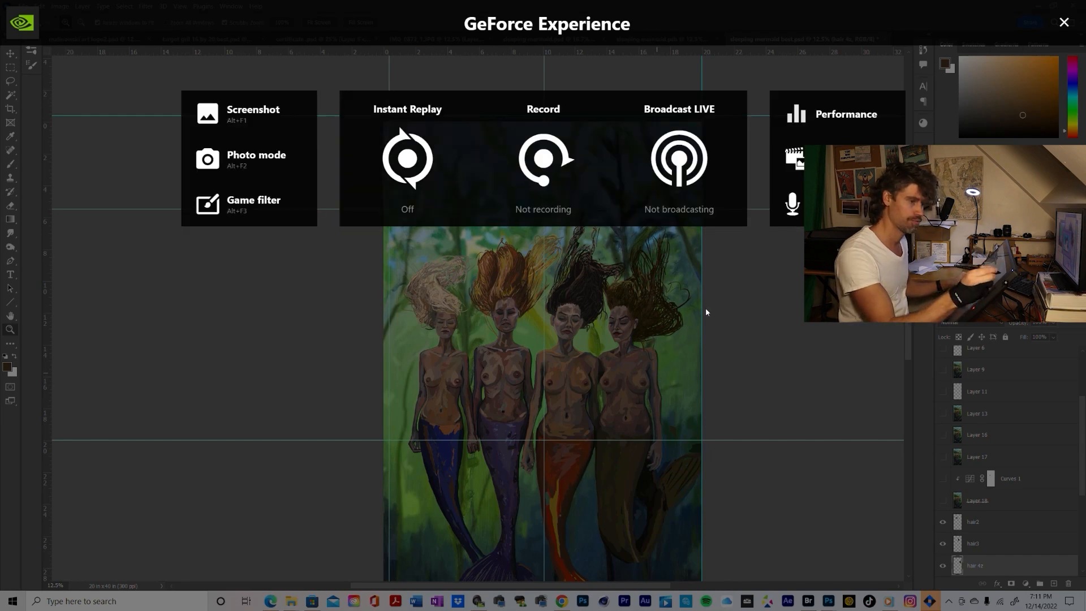
{"action": "left_click", "coordinate": [1063, 22]}
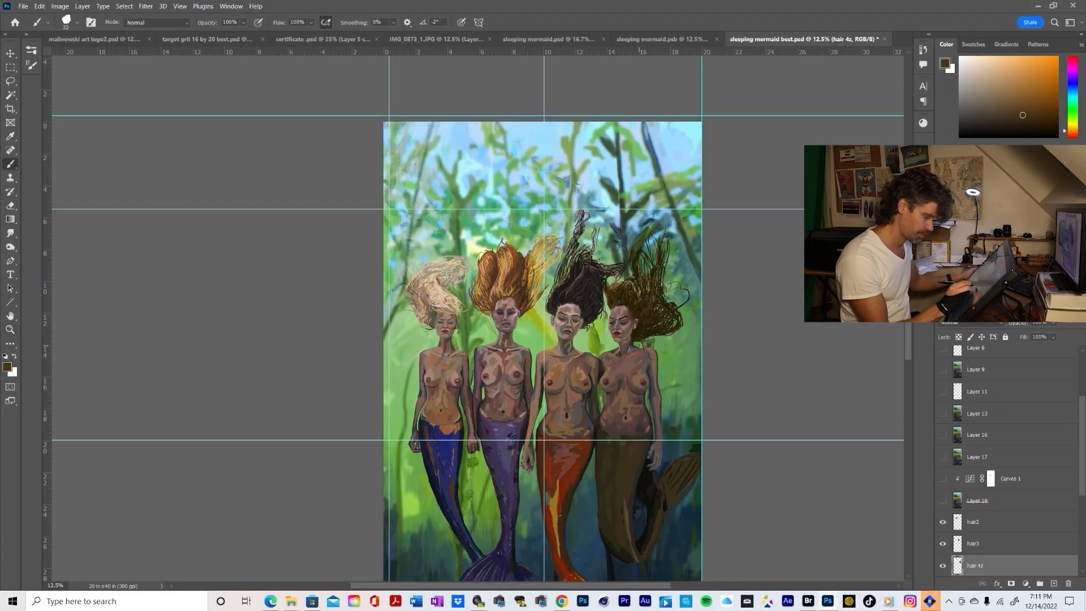
Sample a dark brown from the hair's underside beside the rightmost mermaid's neck as the brush colour
{"action": "left_click_drag", "start_coordinate": [649, 349], "coordinate": [639, 350]}
{"action": "left_click", "coordinate": [639, 350]}
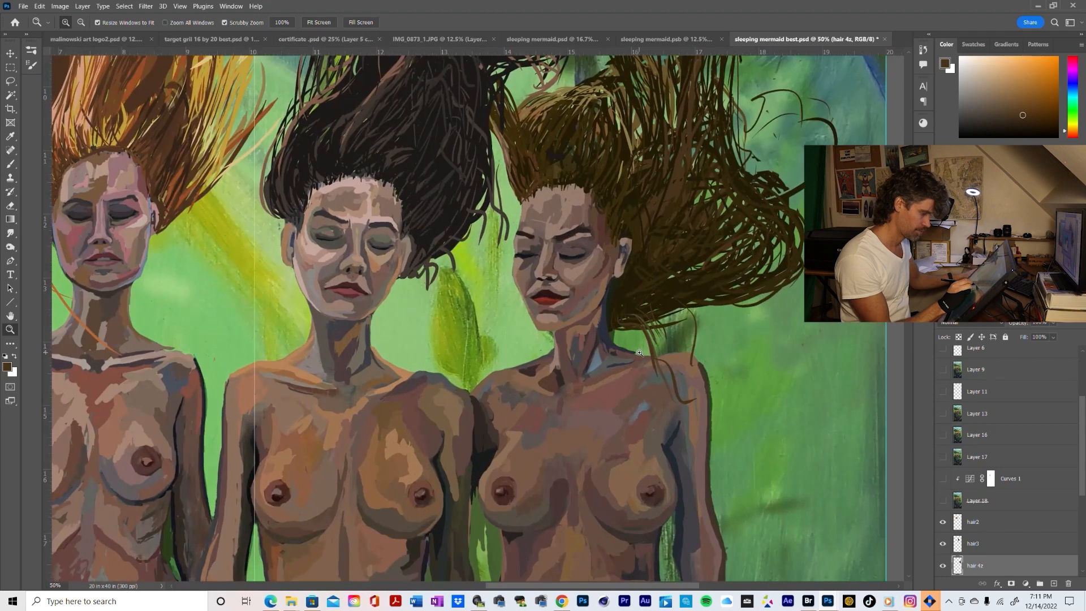
{"action": "key", "text": "e"}
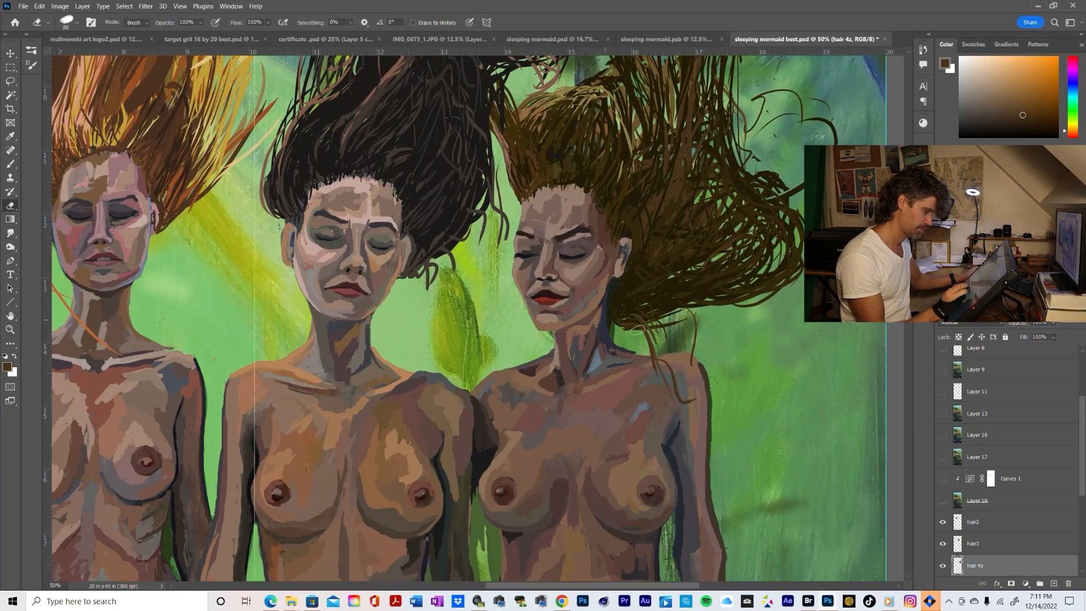
{"action": "key", "text": "b"}
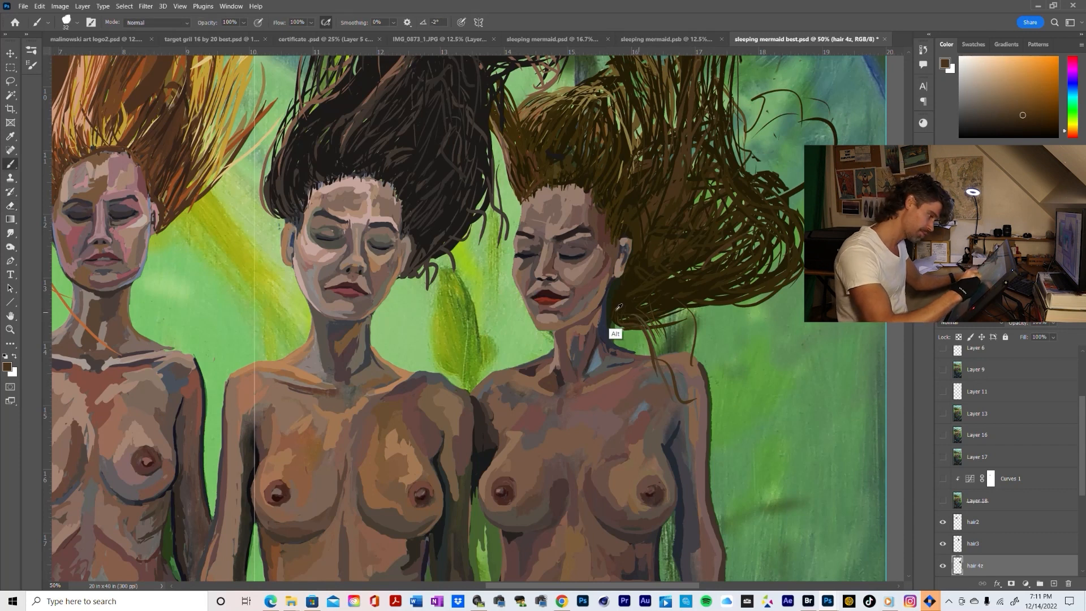
{"action": "left_click", "coordinate": [615, 309], "text": "alt"}
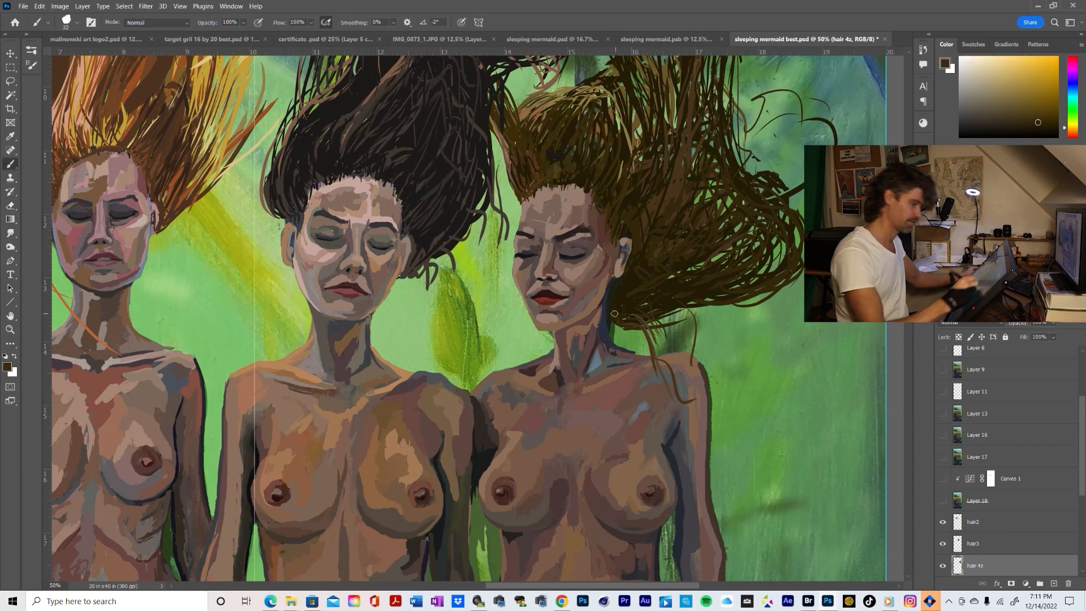
Examine the whole painting from afar to judge how the brown hair balances with the other mermaids' hair
{"action": "key", "text": "z"}
{"action": "left_click", "coordinate": [772, 360], "text": "alt"}
{"action": "left_click", "coordinate": [773, 359], "text": "alt"}
{"action": "left_click", "coordinate": [774, 360], "text": "alt"}
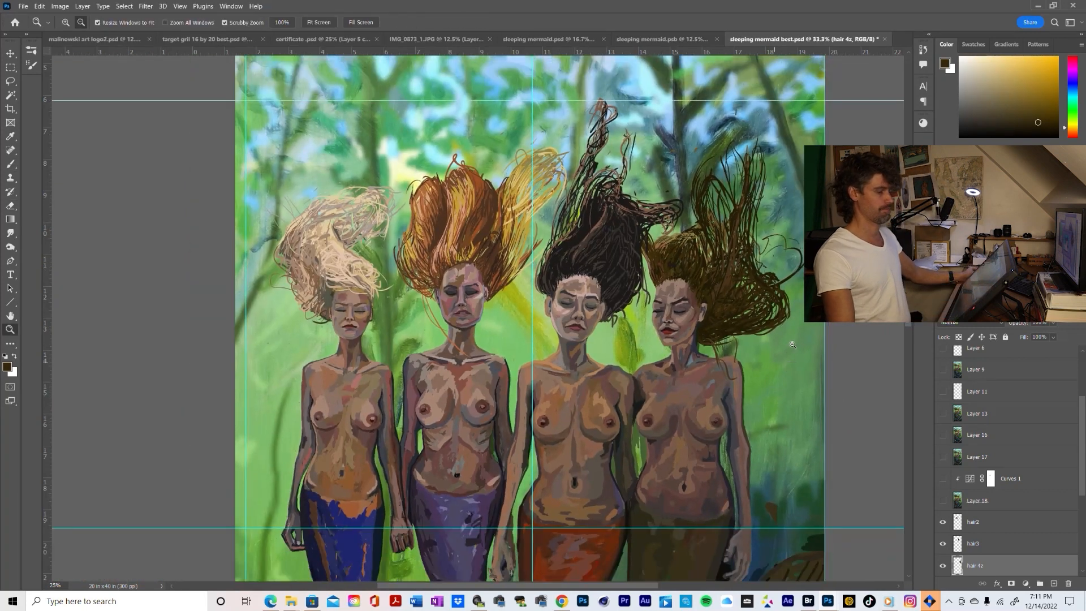
{"action": "left_click", "coordinate": [791, 344], "text": "alt"}
{"action": "left_click", "coordinate": [705, 407], "text": "alt"}
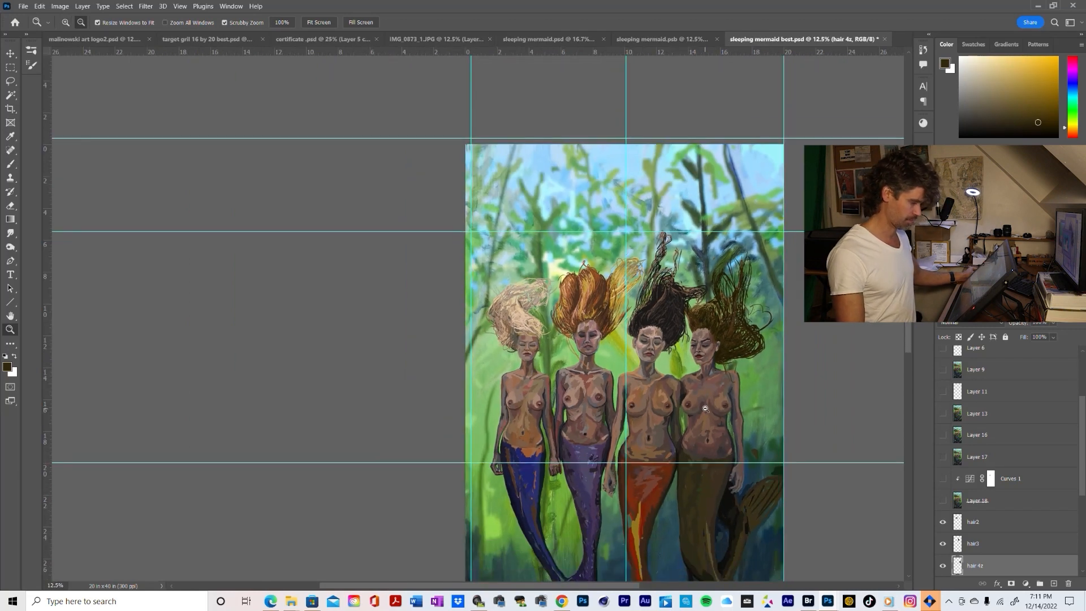
{"action": "left_click", "coordinate": [705, 408], "text": "alt"}
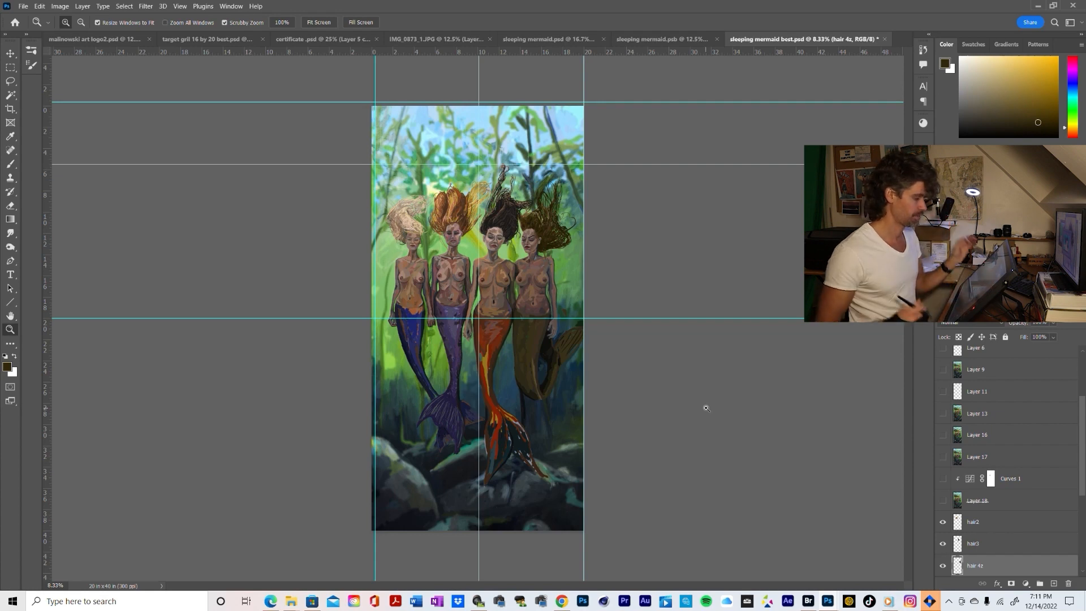
{"action": "left_click", "coordinate": [517, 220]}
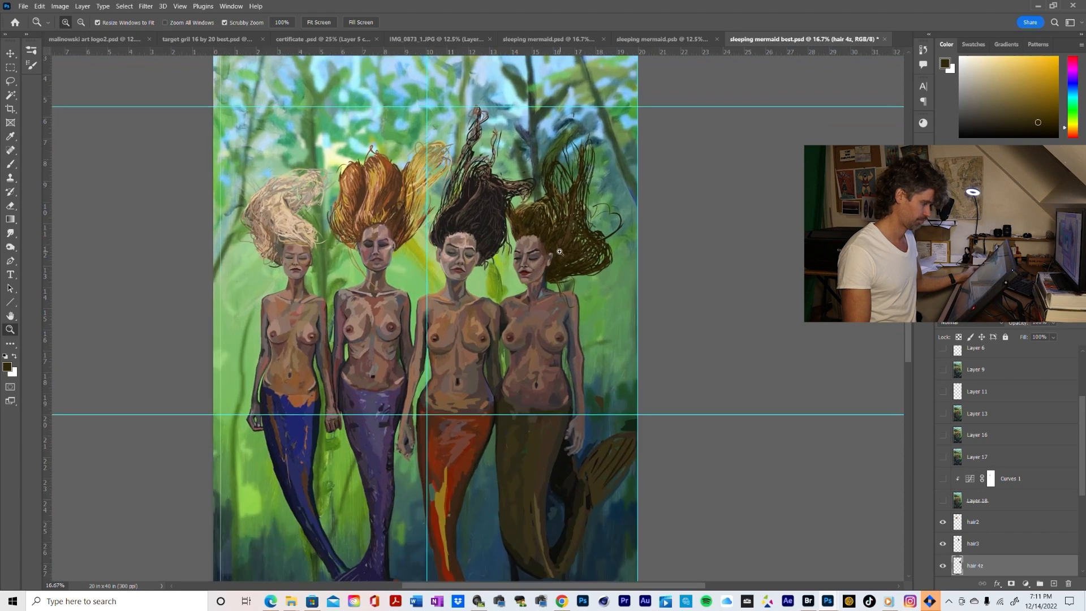
{"action": "left_click", "coordinate": [559, 251], "text": "alt"}
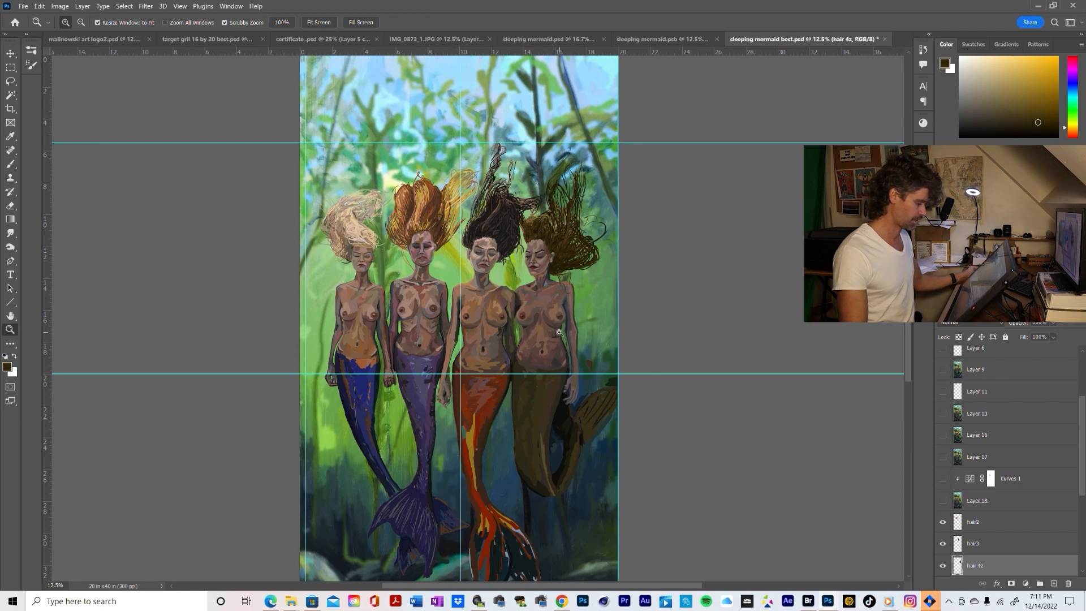
{"action": "left_click", "coordinate": [559, 333], "text": "alt"}
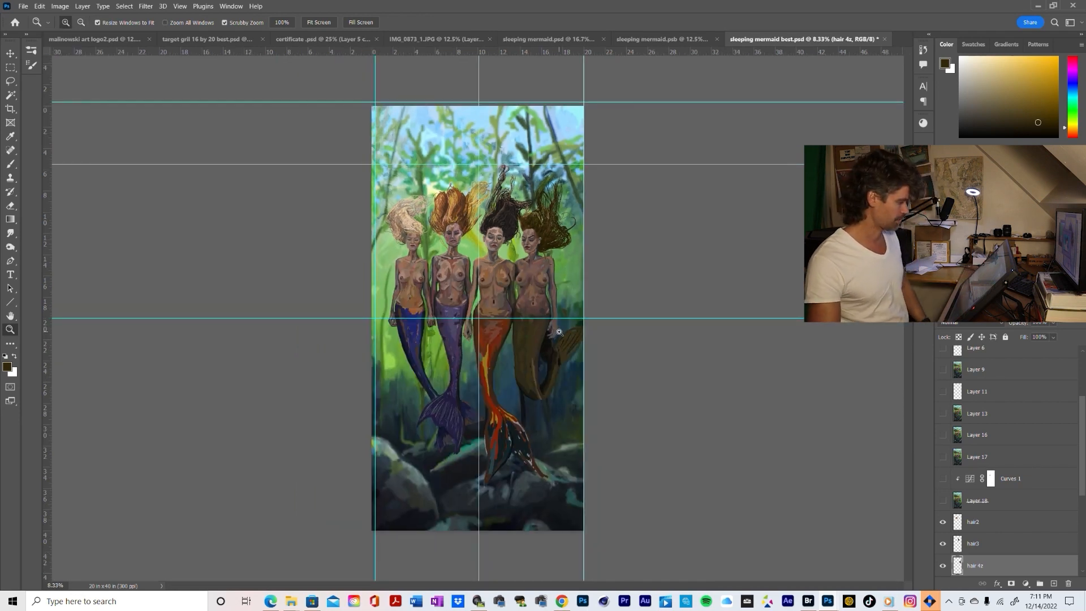